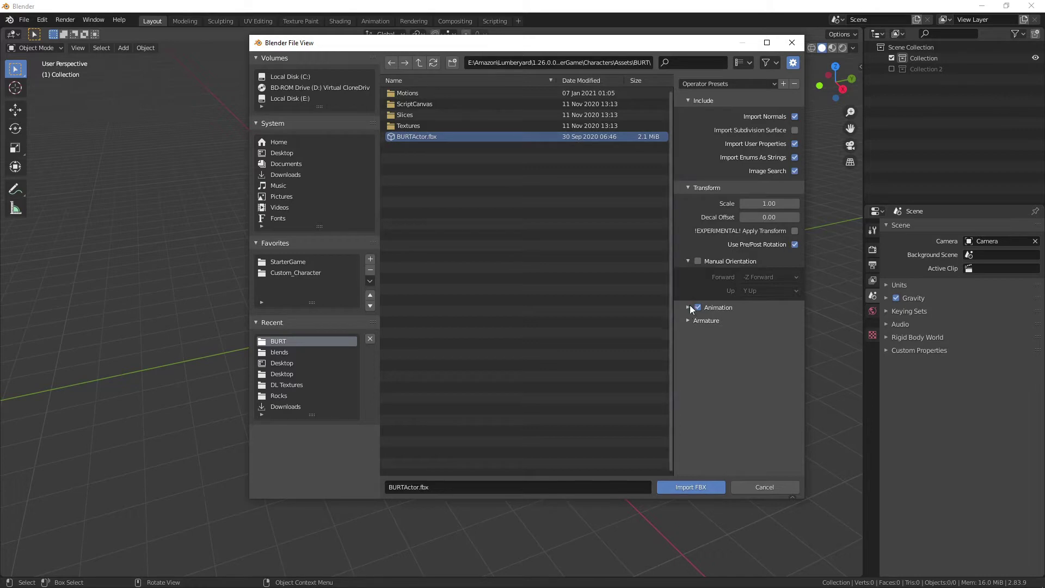
# Step: Import BURTActor.fbx with Automatic Bone Orientation enabled
pyautogui.click(688, 340)
pyautogui.click(794, 383)
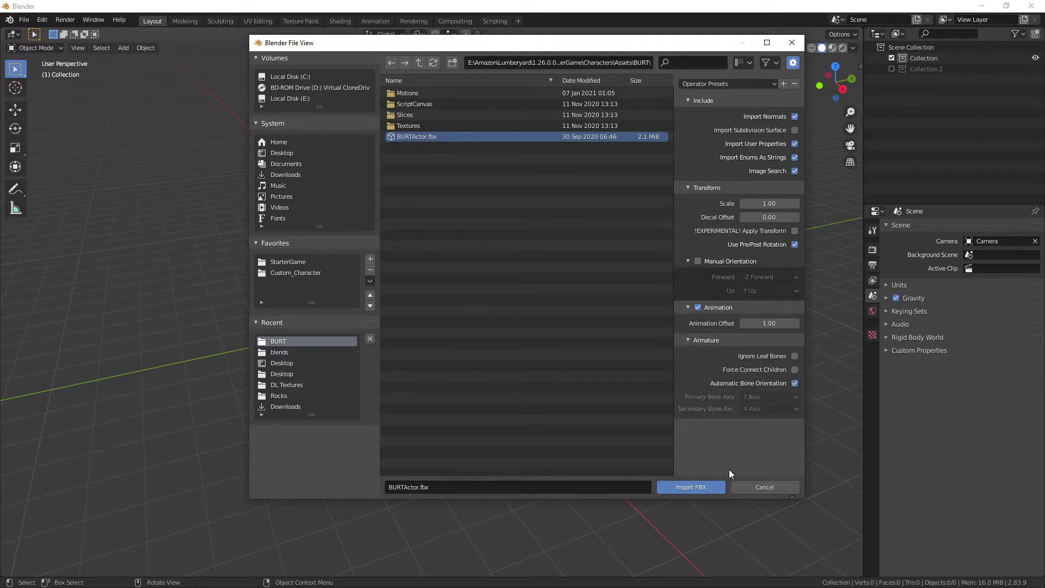
pyautogui.click(711, 485)
pyautogui.moveTo(824, 85); pyautogui.dragTo(893, 62)
pyautogui.moveTo(850, 112); pyautogui.dragTo(850, 214)
# Step: Expand LOD_Group_1, the LOD_0 armature's Reference bones and the BURT.003 mesh to inspect the imported hierarchy
pyautogui.click(892, 68)
pyautogui.click(903, 79)
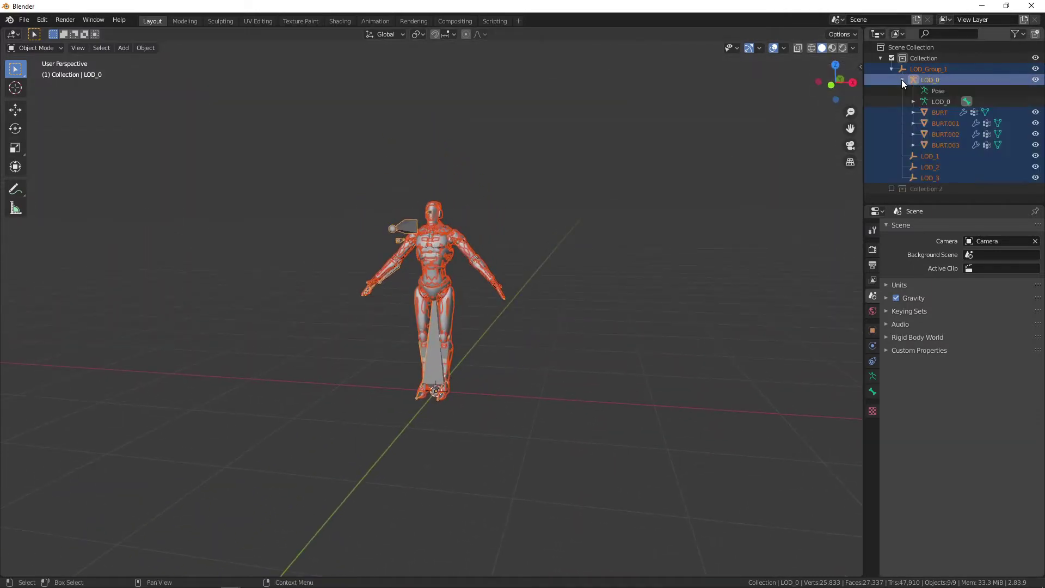
pyautogui.click(913, 101)
pyautogui.click(924, 112)
pyautogui.scroll(-1, 914, 131)
pyautogui.click(913, 149)
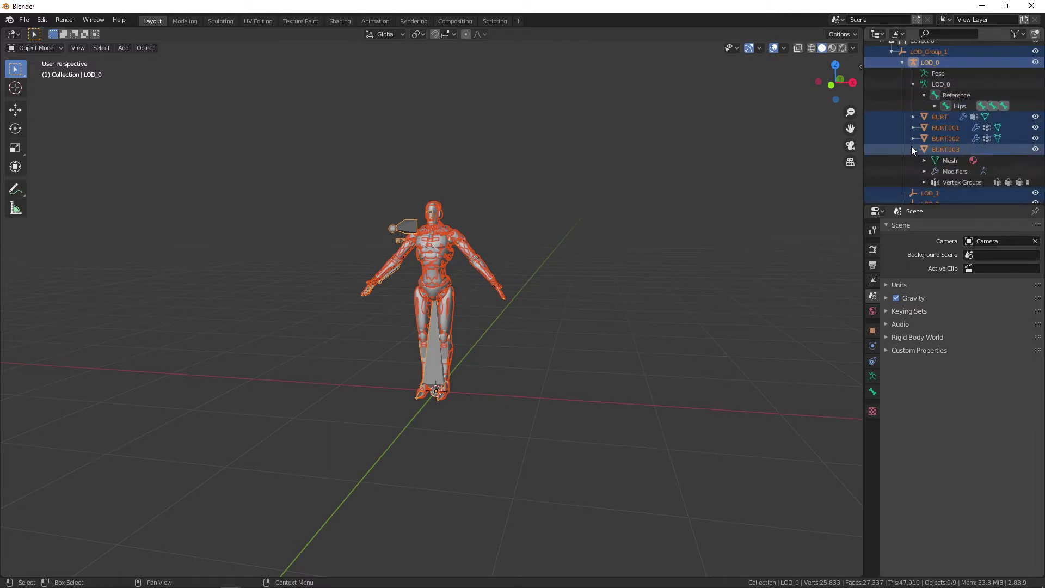
# Step: Examine the BURT mesh's material, armature modifier and list of vertex groups in the hierarchy
pyautogui.click(913, 118)
pyautogui.click(922, 128)
pyautogui.click(924, 149)
pyautogui.click(924, 171)
pyautogui.click(935, 160)
pyautogui.scroll(-4, 975, 180)
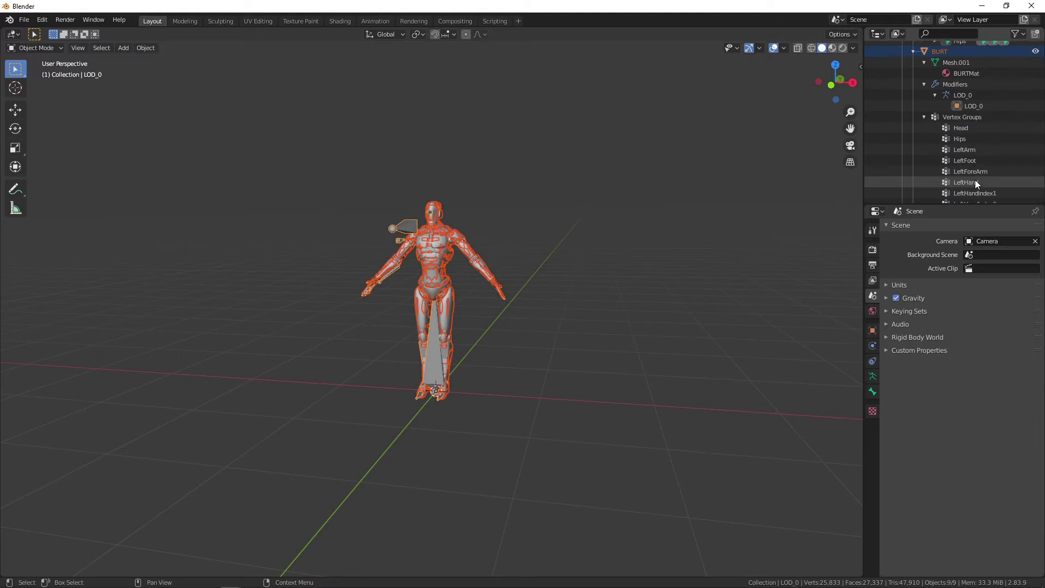
pyautogui.scroll(-20, 975, 179)
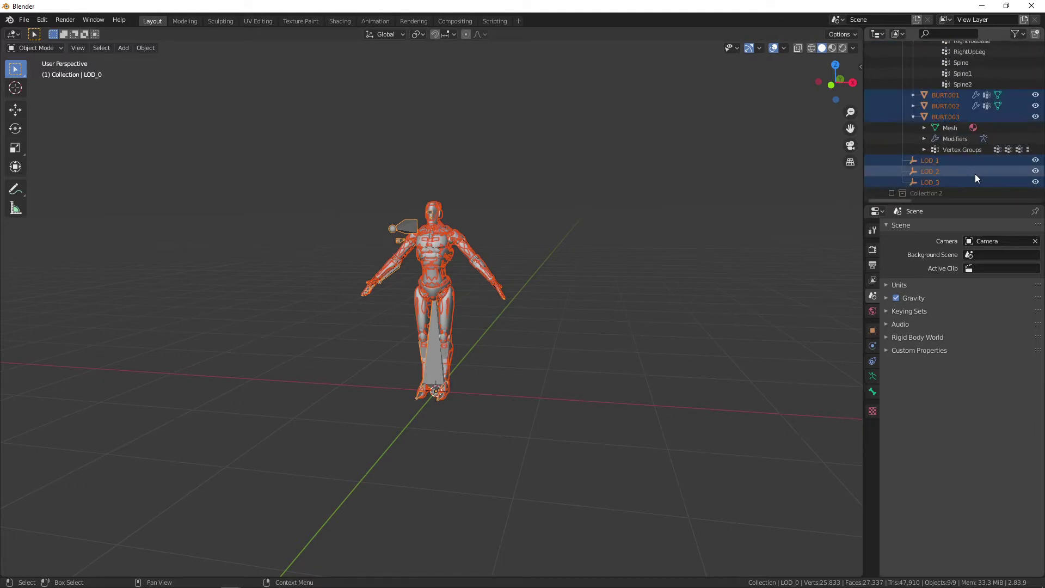
# Step: Hide the LOD_1, LOD_2 and LOD_3 empties and the BURT.001, BURT.002 and BURT.003 meshes
pyautogui.click(975, 181)
pyautogui.scroll(4, 986, 164)
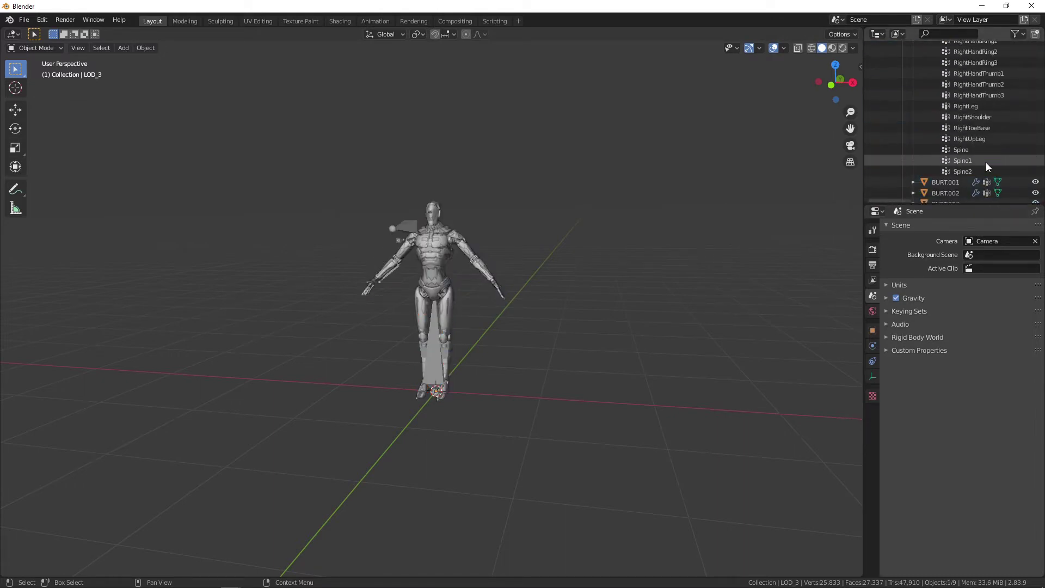
pyautogui.scroll(-4, 971, 166)
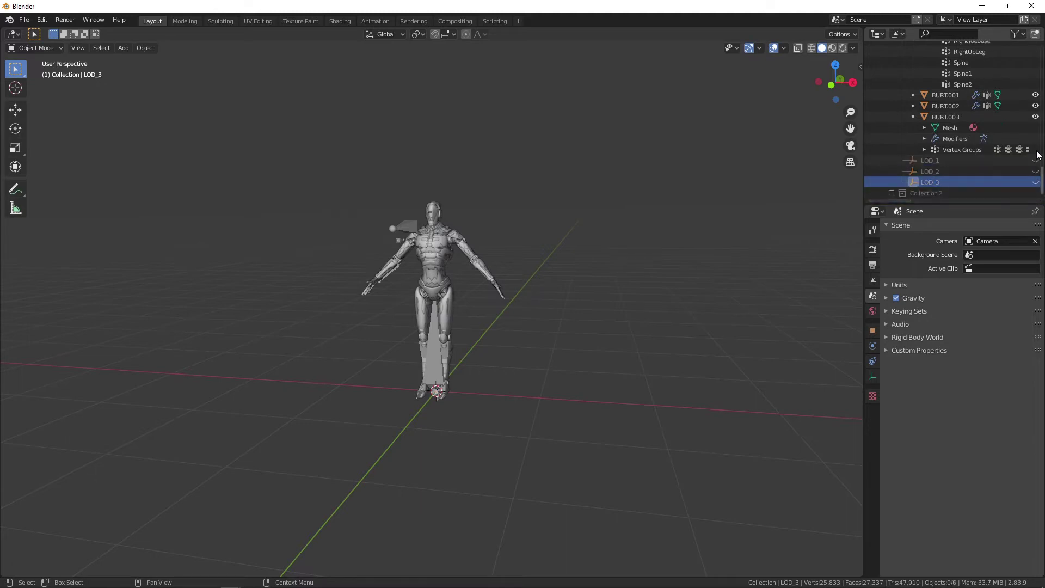
pyautogui.click(1035, 117)
# Step: Compare the LOD_0 armature and the BURT mesh by showing each one on its own
pyautogui.scroll(20, 980, 95)
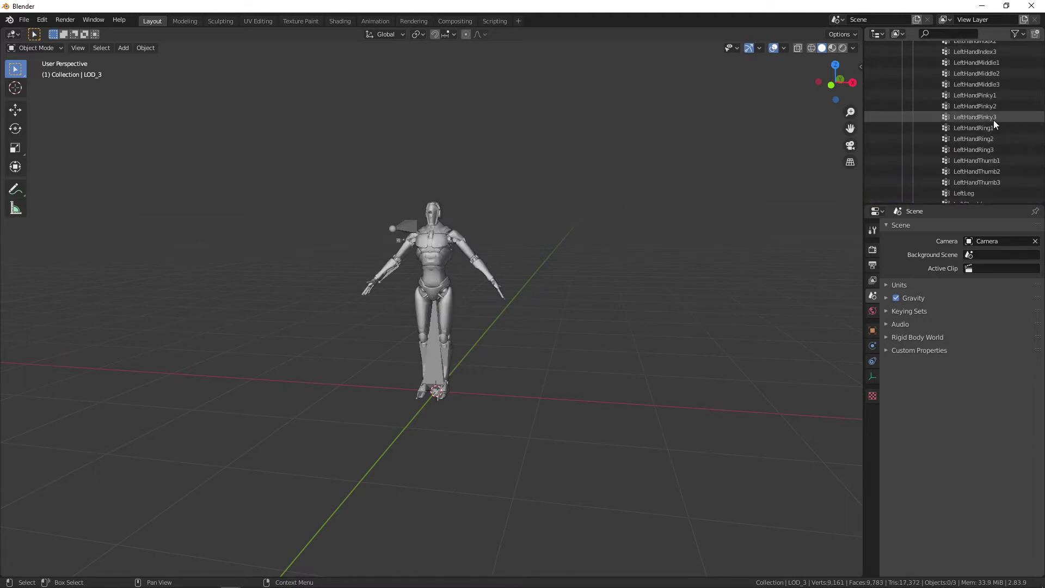
pyautogui.scroll(15, 1002, 124)
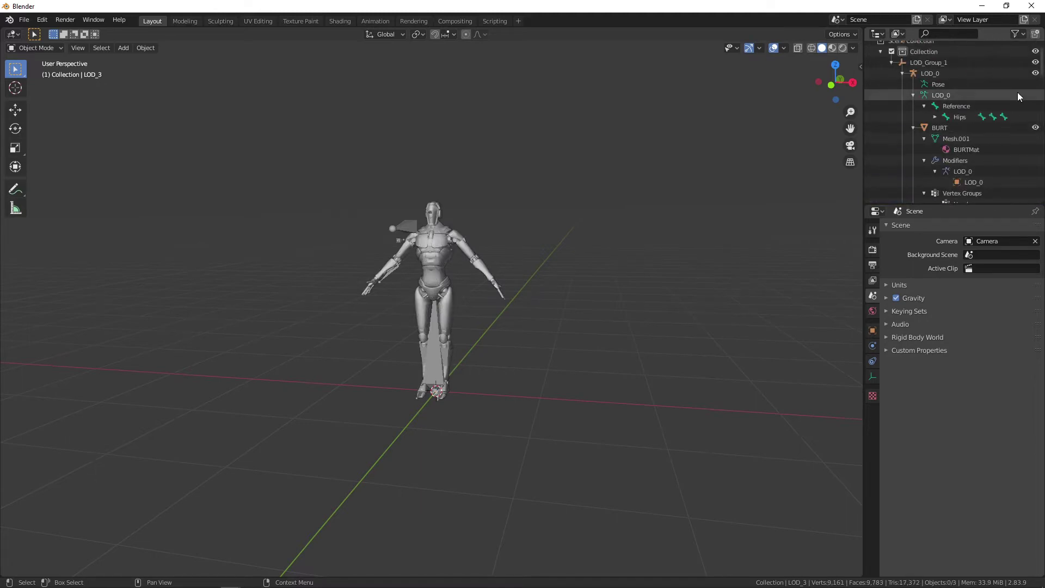
pyautogui.click(1035, 127)
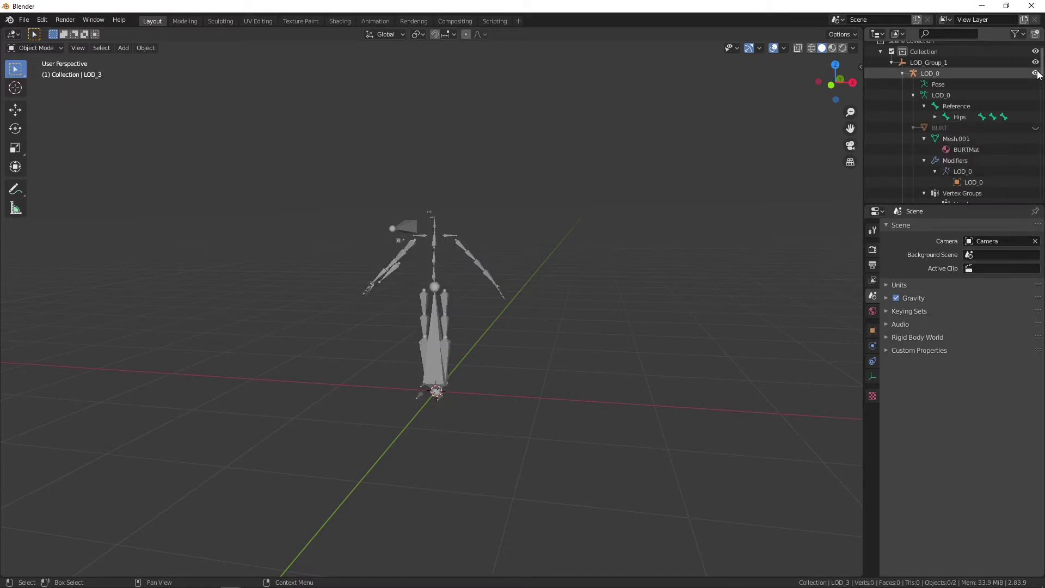
pyautogui.click(1036, 73)
pyautogui.click(1035, 127)
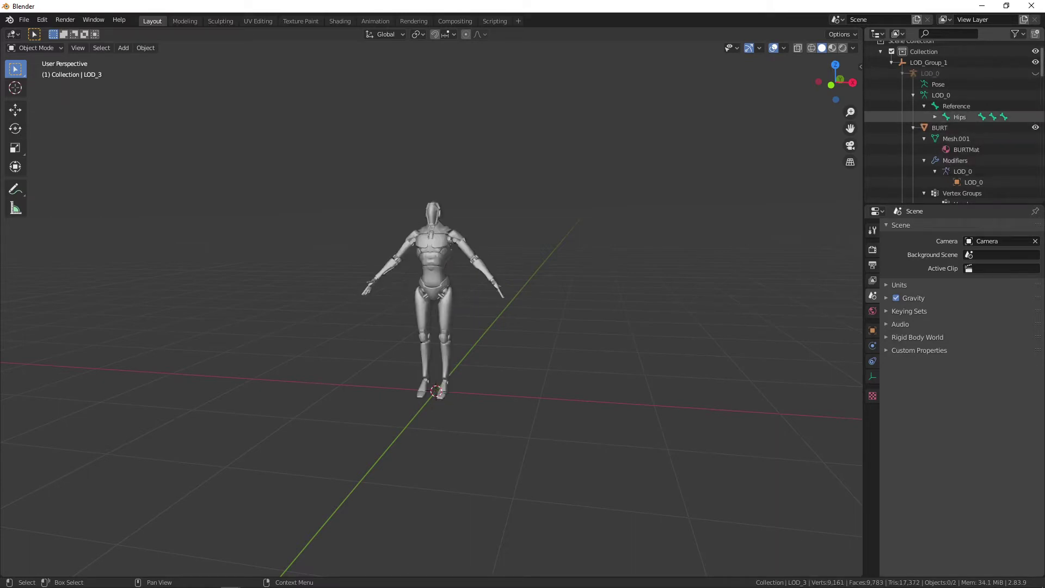
pyautogui.click(940, 79)
pyautogui.click(54, 49)
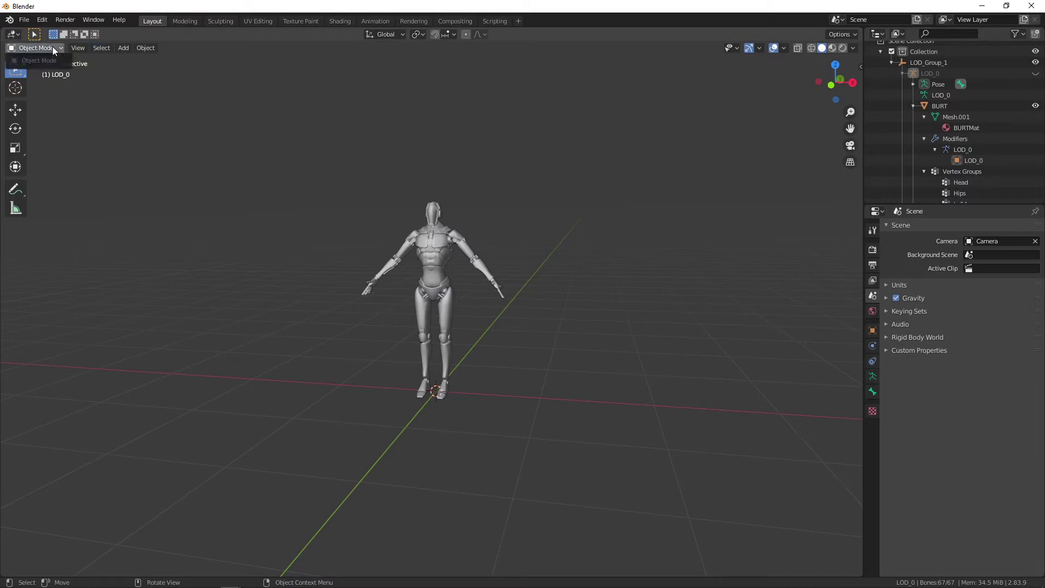
pyautogui.click(936, 84)
pyautogui.click(49, 48)
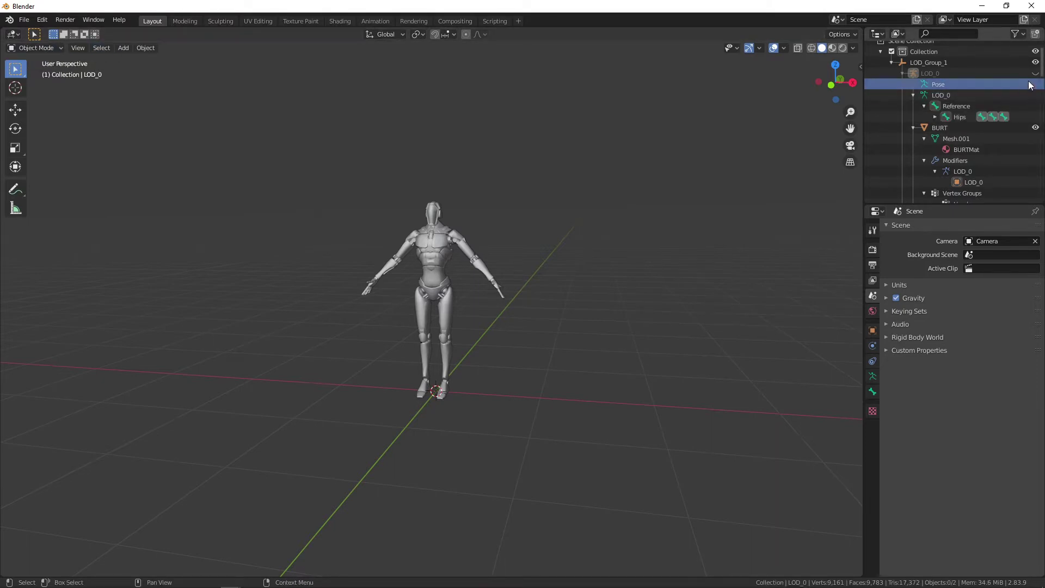
# Step: Hide the BURT mesh and show the LOD_0 armature
pyautogui.click(1035, 127)
pyautogui.click(1035, 73)
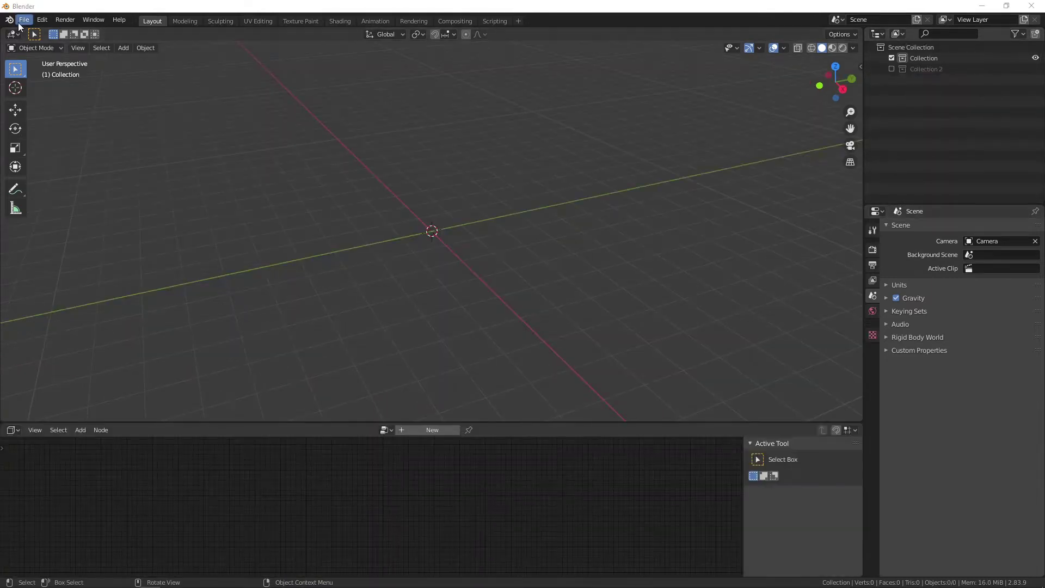
# Step: Start an FBX import and open the Motions folder inside the BURT assets
pyautogui.click(24, 20)
pyautogui.moveTo(66, 166)
pyautogui.click(158, 230)
pyautogui.click(307, 261)
pyautogui.click(413, 93)
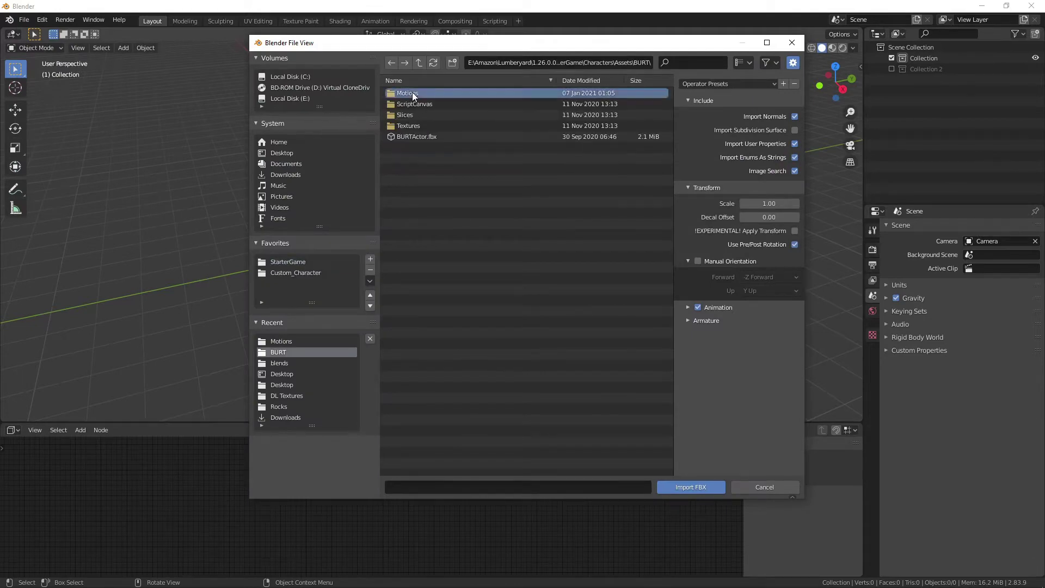
pyautogui.click(413, 92)
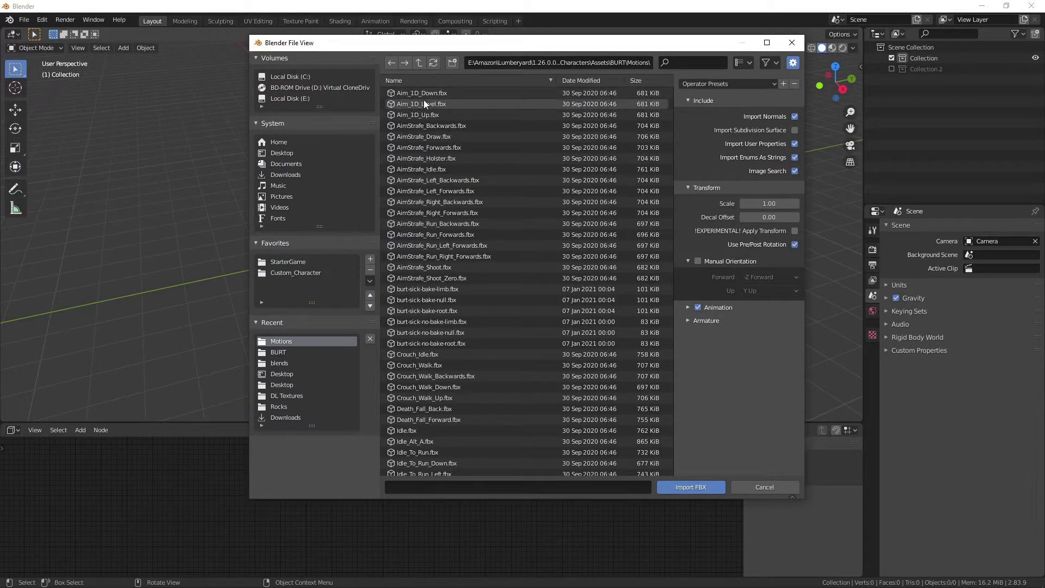
# Step: Import the Melee.fbx motion with Automatic Bone Orientation enabled
pyautogui.scroll(-10, 474, 163)
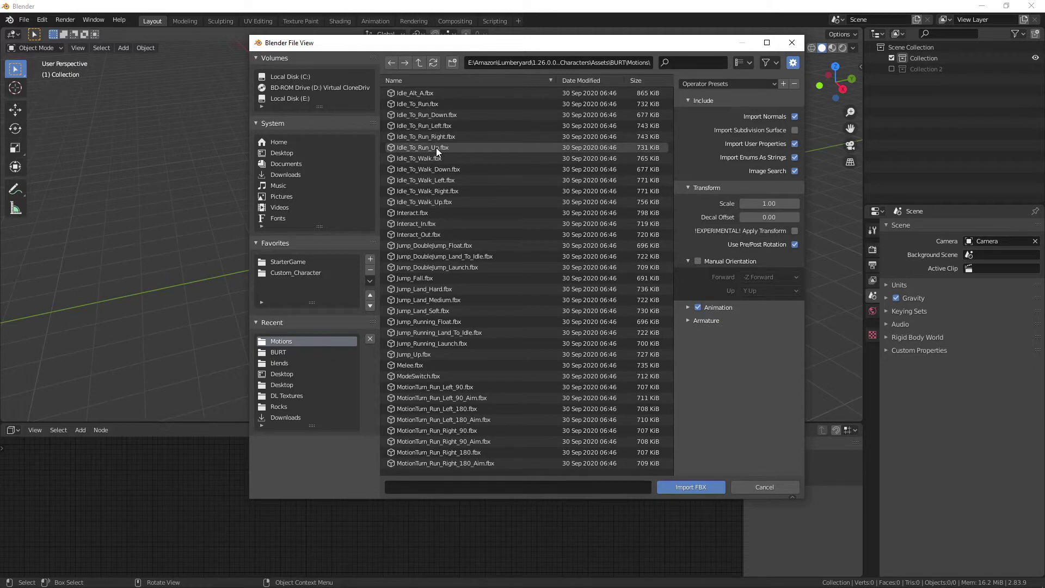
pyautogui.click(436, 148)
pyautogui.click(458, 366)
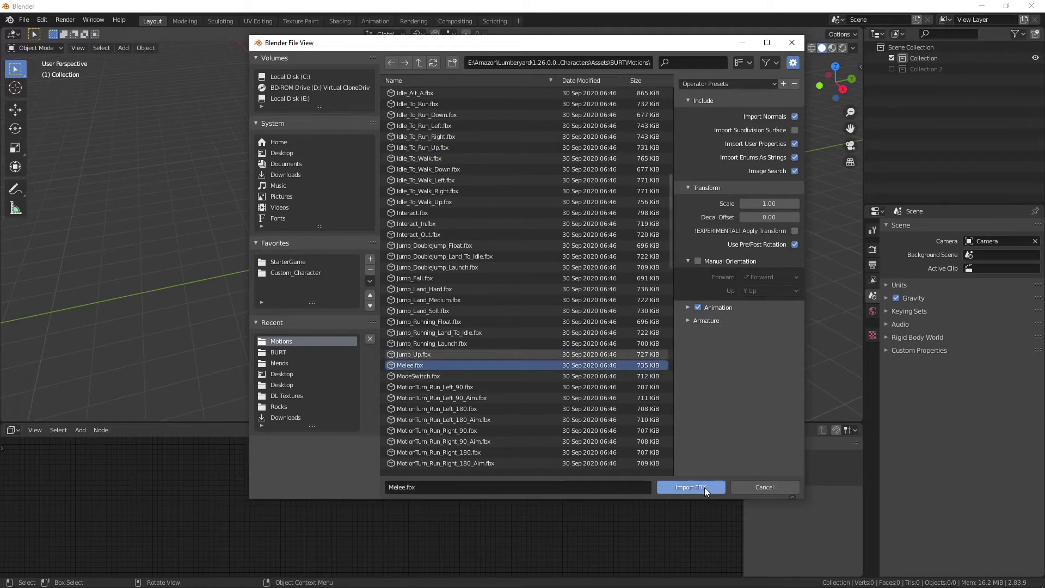
pyautogui.click(688, 308)
pyautogui.click(689, 340)
pyautogui.click(795, 382)
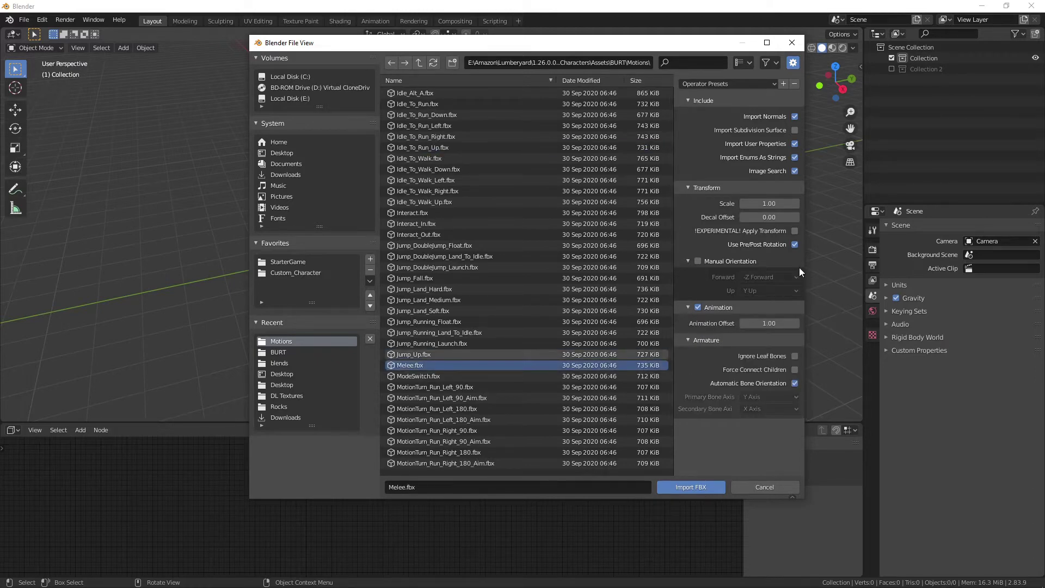
pyautogui.click(717, 488)
# Step: Play the imported animation and change the node editor area below the viewport into a Timeline
pyautogui.press('space')
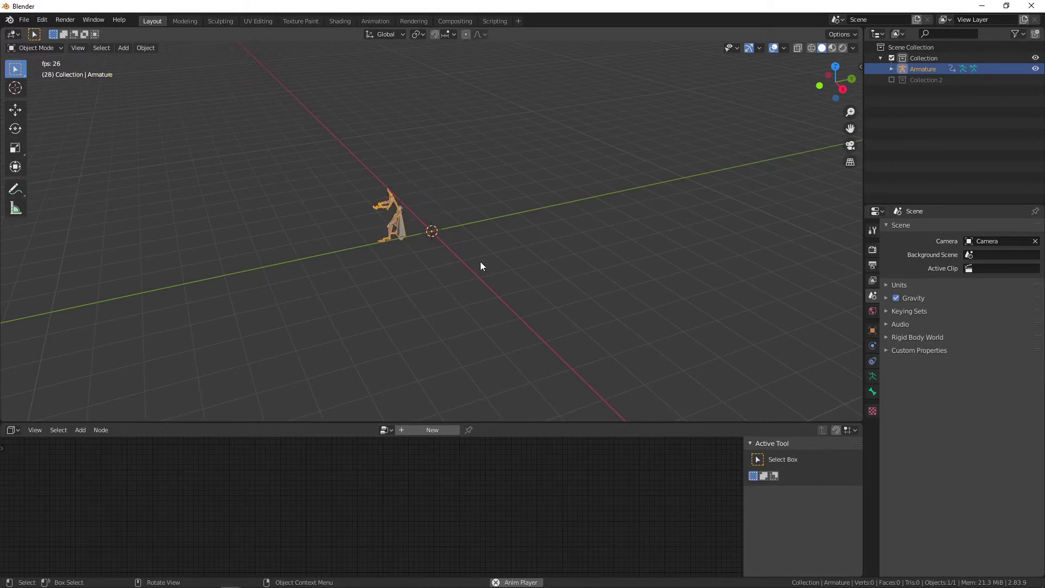
pyautogui.click(13, 430)
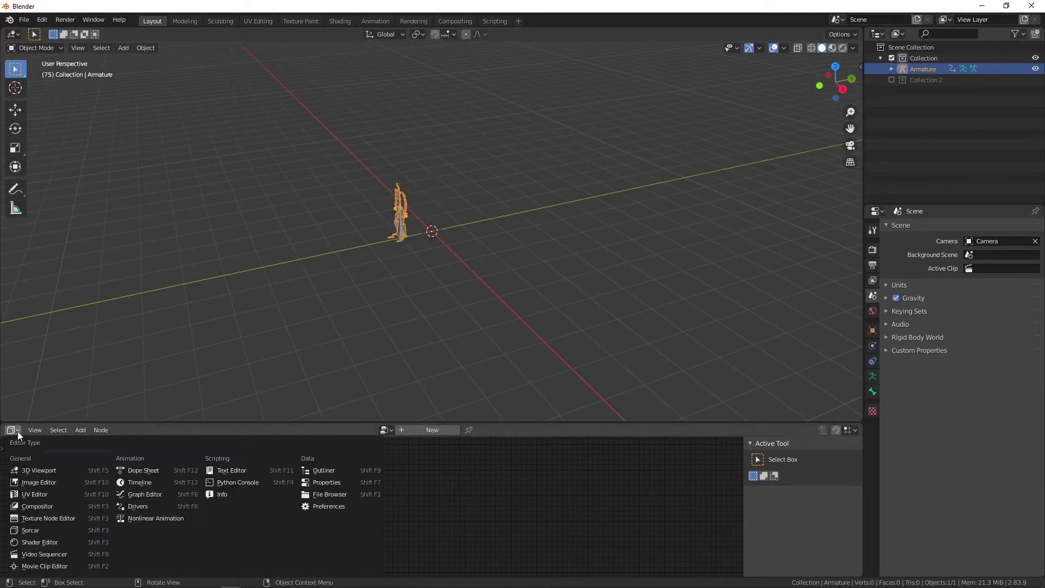
pyautogui.click(161, 483)
# Step: Move the playhead to frame 39, at the last keyframe of the melee animation
pyautogui.moveTo(252, 443); pyautogui.dragTo(155, 437)
pyautogui.scroll(5, 124, 475)
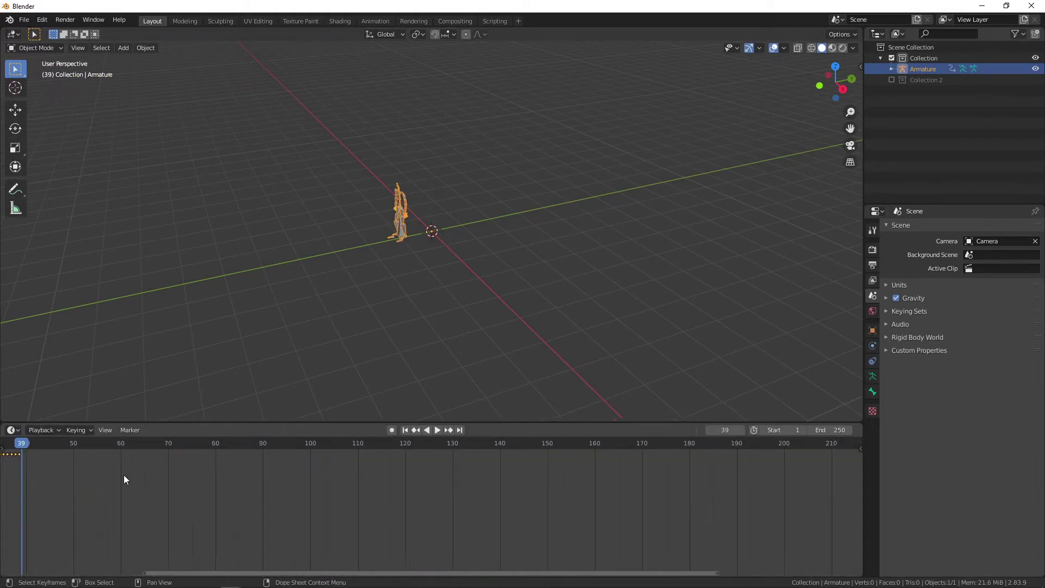
pyautogui.moveTo(124, 475); pyautogui.dragTo(588, 471, button='middle')
pyautogui.scroll(12, 471, 462)
pyautogui.moveTo(566, 536); pyautogui.dragTo(555, 538, button='middle')
pyautogui.moveTo(529, 439); pyautogui.dragTo(528, 440)
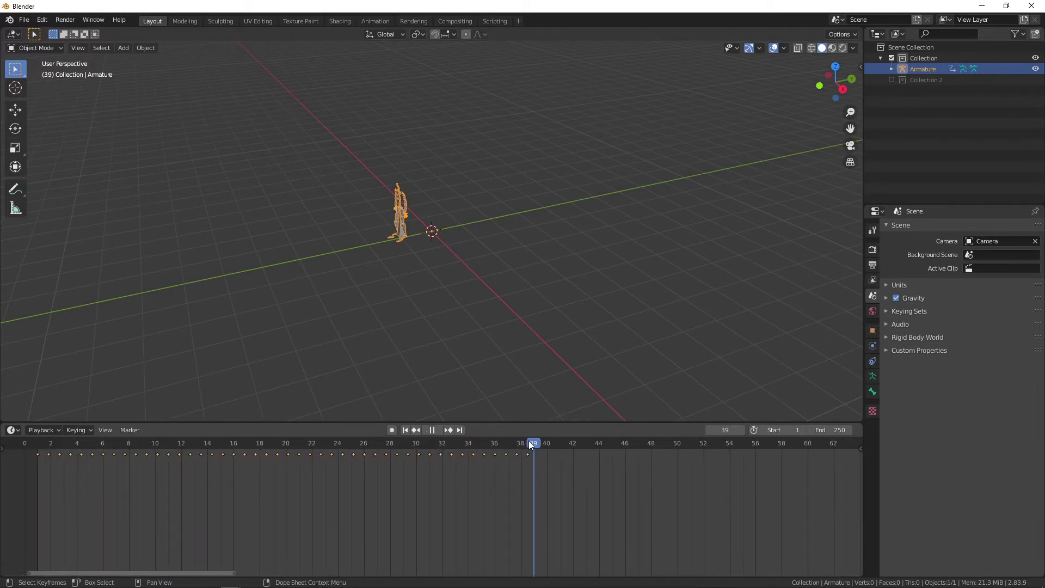
pyautogui.scroll(-4, 544, 471)
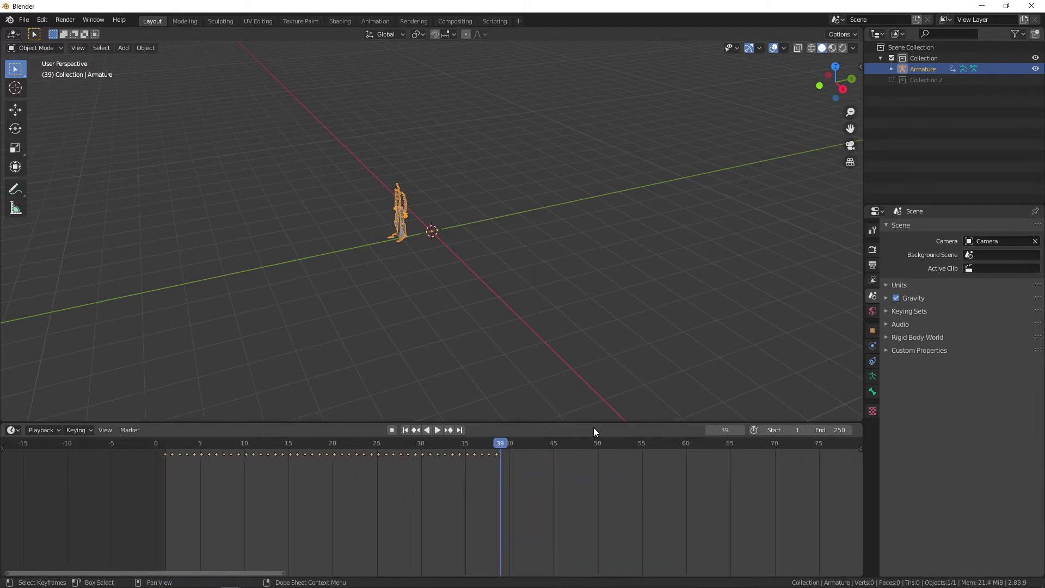
# Step: Set the animation's end frame to 39 and play it
pyautogui.click(845, 429)
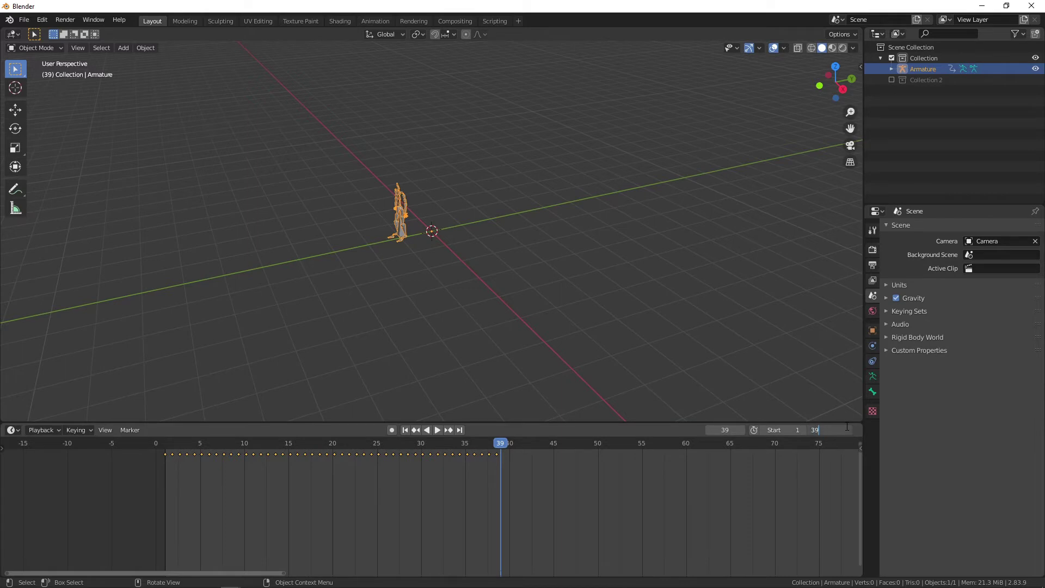
pyautogui.press('Return')
pyautogui.press('space')
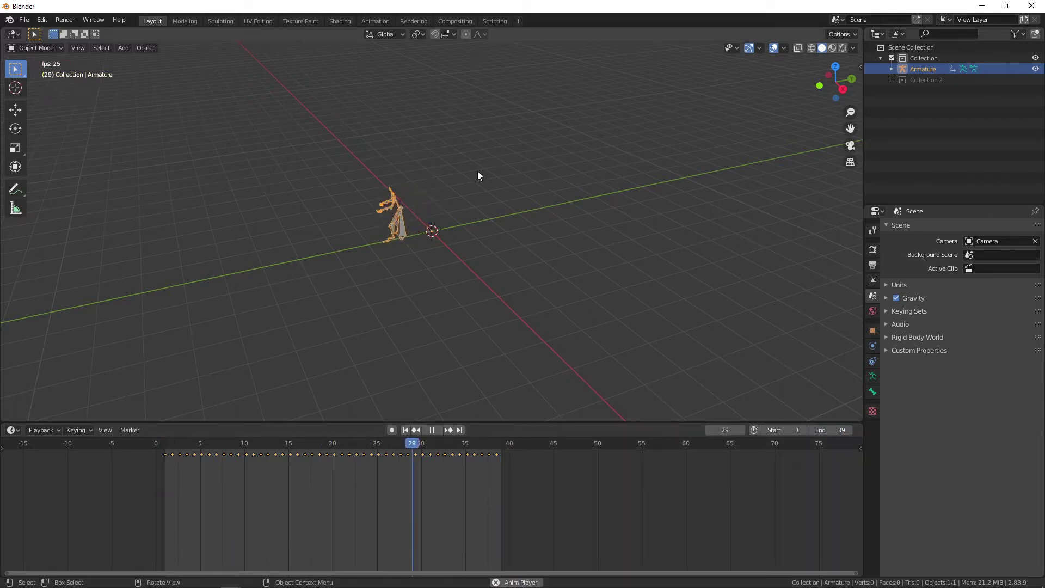
# Step: Expand the Armature's animation and Reference bone hierarchy to inspect its action and bones
pyautogui.click(891, 68)
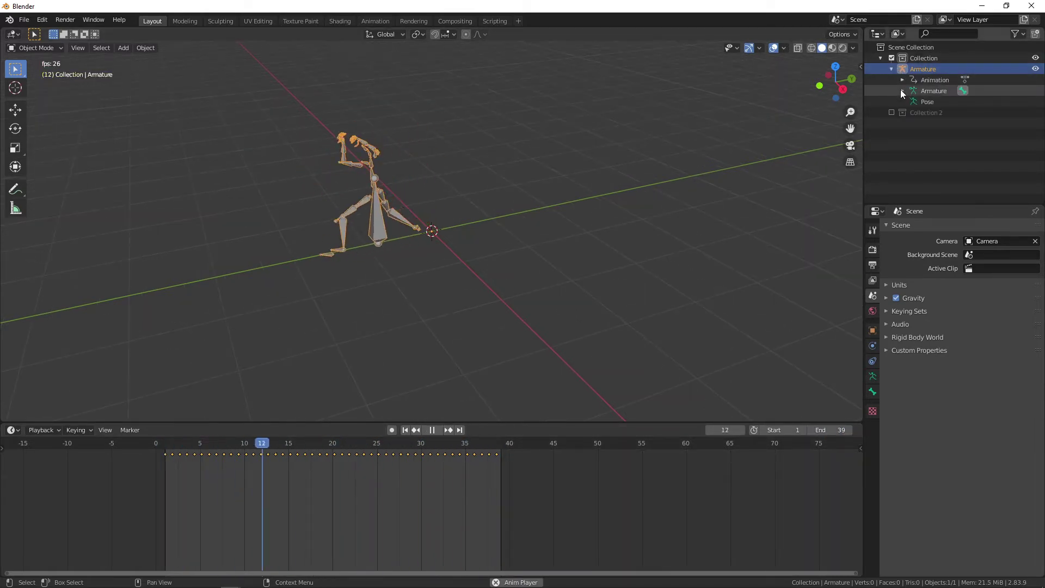
pyautogui.click(913, 112)
pyautogui.click(966, 89)
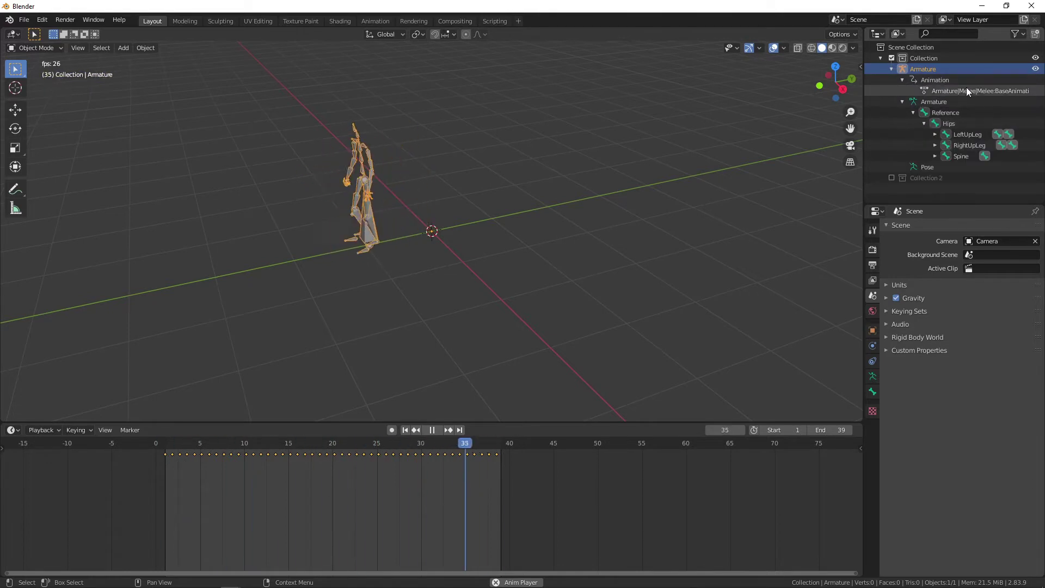
# Step: Put the armature in Pose Mode and view its melee animation from a lower angle
pyautogui.click(930, 167)
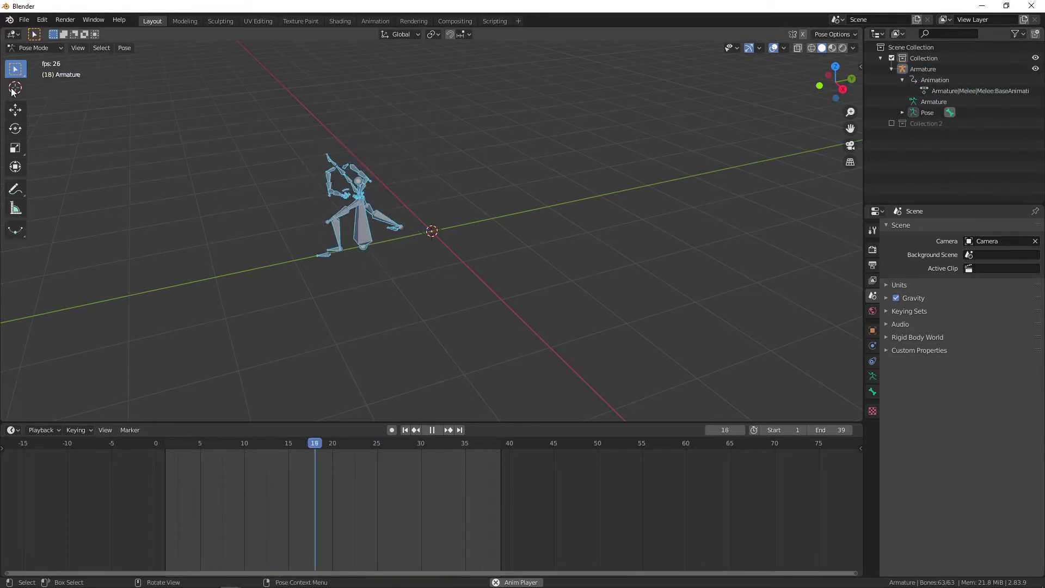
pyautogui.press('space')
pyautogui.moveTo(826, 91)
pyautogui.mouseDown()
pyautogui.moveTo(871, 90)
pyautogui.moveTo(830, 98)
pyautogui.mouseUp()
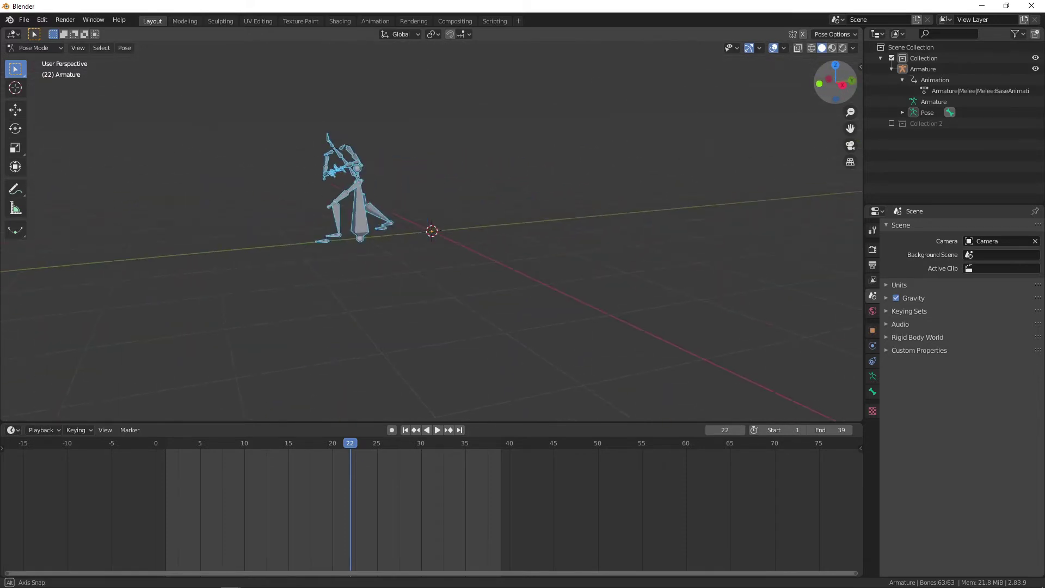
pyautogui.press('space')
pyautogui.press('space')
pyautogui.click(366, 228)
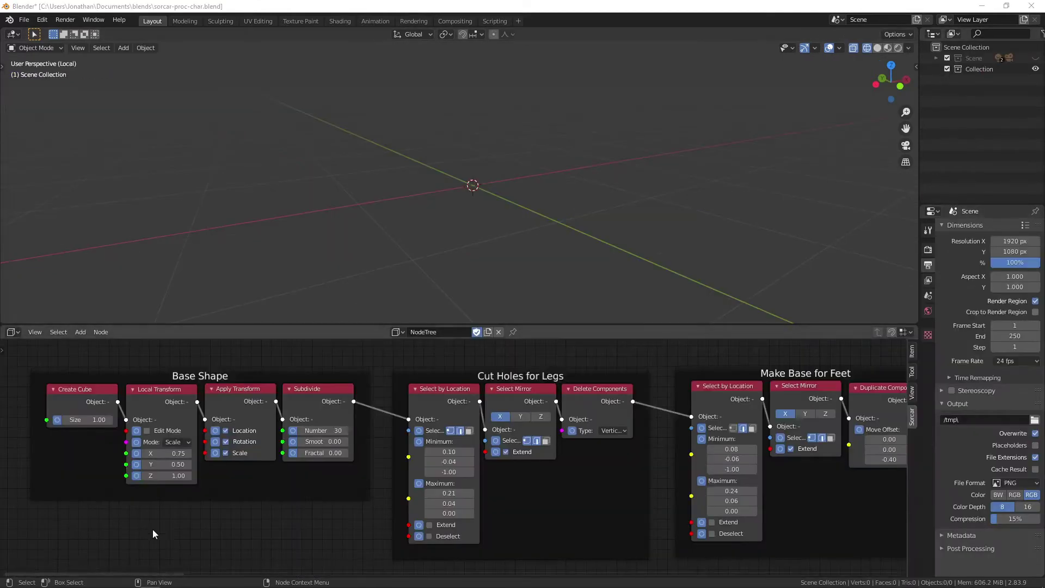
# Step: Preview the Base Shape nodes in order: Create Cube, Local Transform and Subdivide
pyautogui.click(81, 404)
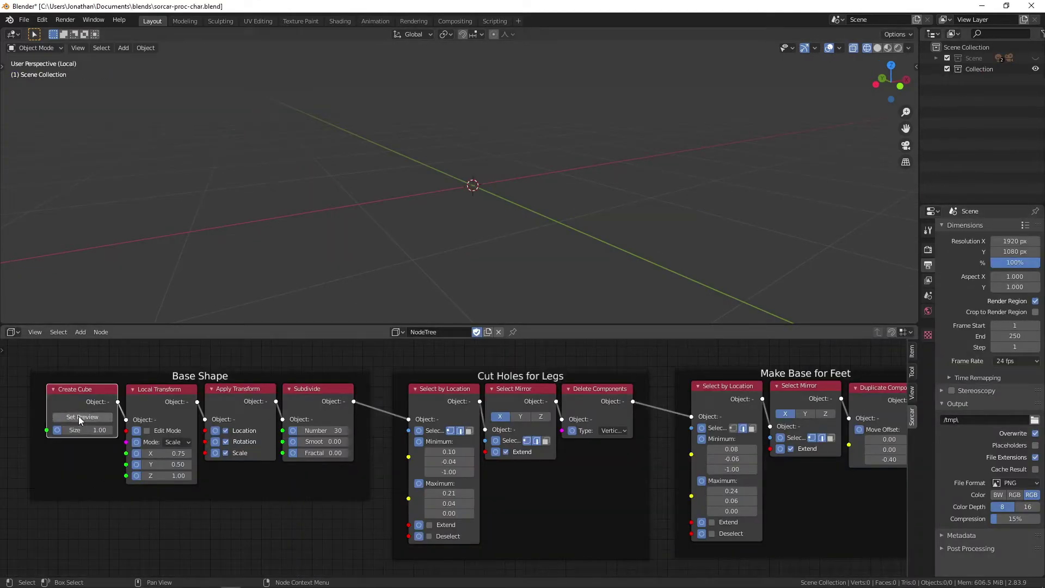
pyautogui.click(176, 416)
pyautogui.click(335, 414)
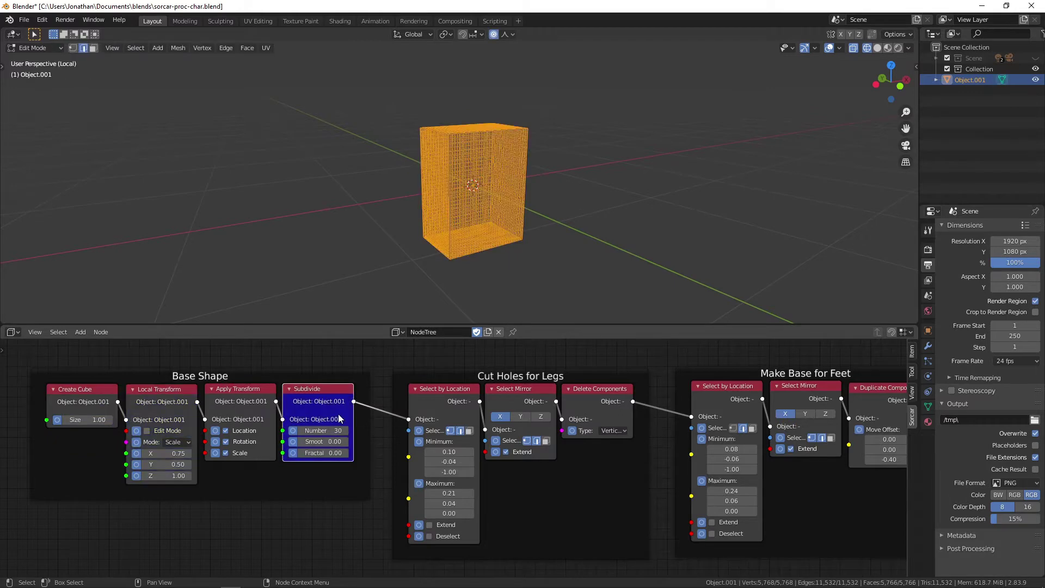
# Step: Preview the Cut Holes for Legs nodes from below: Select by Location, Select Mirror and Delete Components
pyautogui.click(436, 404)
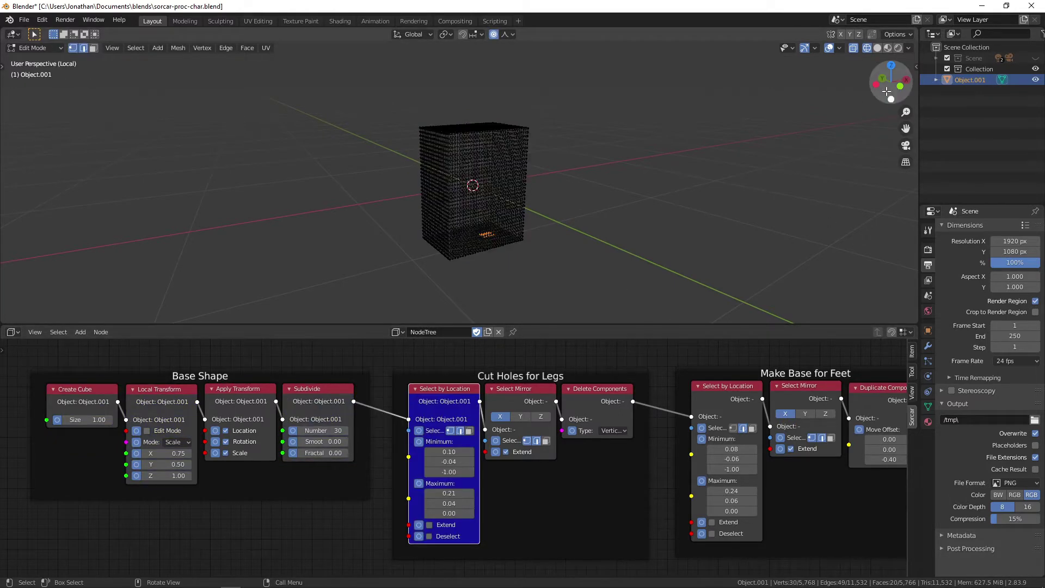
pyautogui.moveTo(894, 83); pyautogui.dragTo(882, 93)
pyautogui.click(515, 401)
pyautogui.click(602, 416)
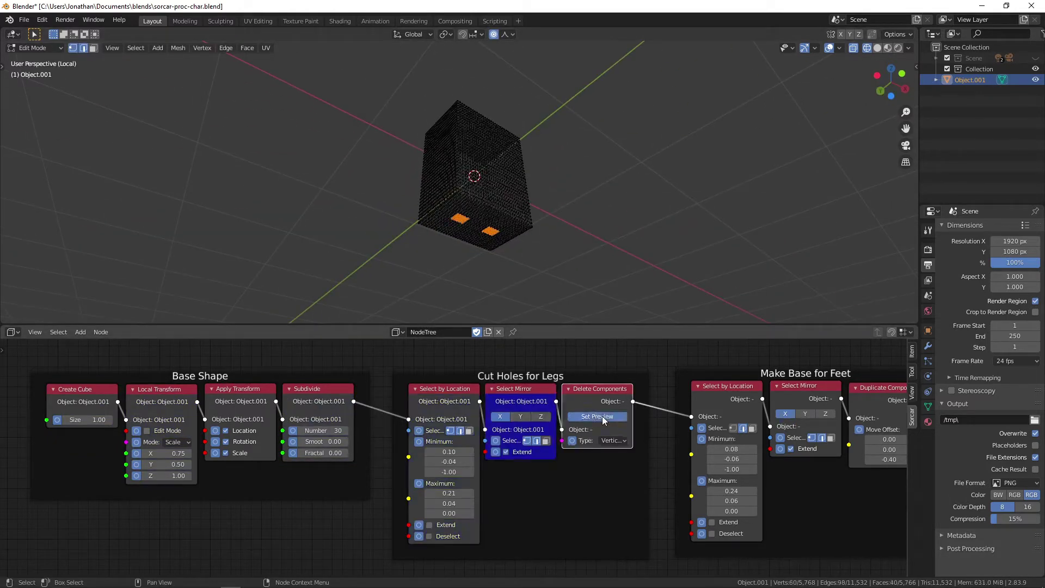
# Step: Preview the Make Base for Feet nodes in order: Select by Location, Select Mirror and Duplicate Components
pyautogui.click(724, 399)
pyautogui.moveTo(824, 356); pyautogui.dragTo(360, 364, button='middle')
pyautogui.click(350, 409)
pyautogui.click(422, 422)
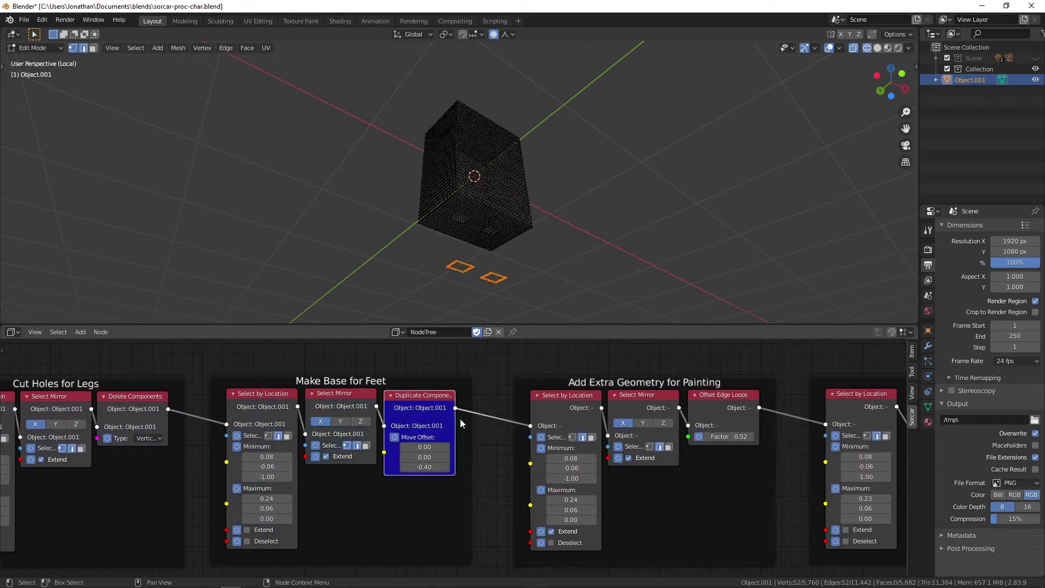
# Step: Preview the Add Extra Geometry for Painting nodes through Offset Edge Loops and inspect the new edge loops up close
pyautogui.click(556, 423)
pyautogui.click(634, 401)
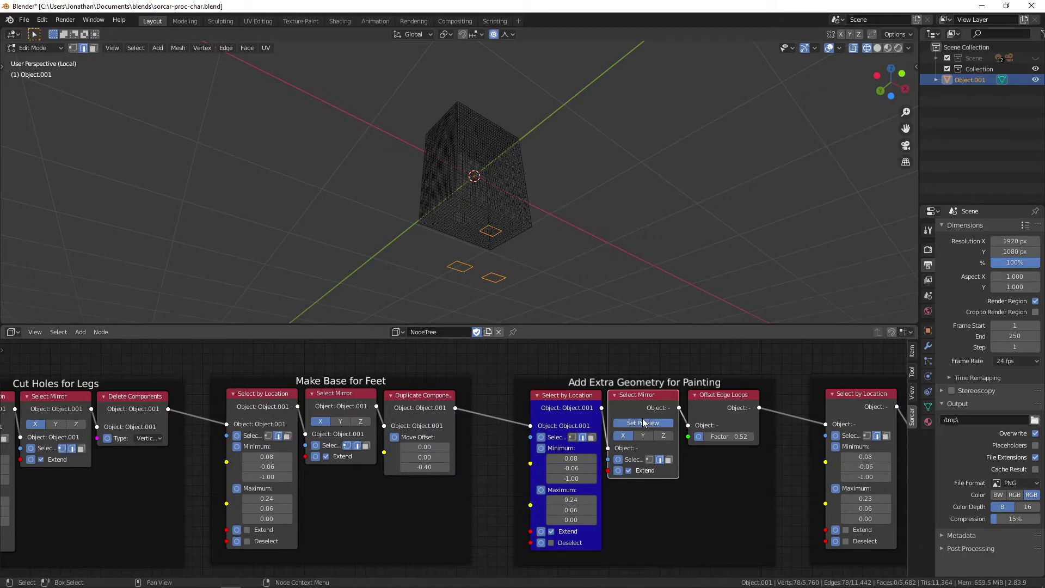
pyautogui.click(721, 422)
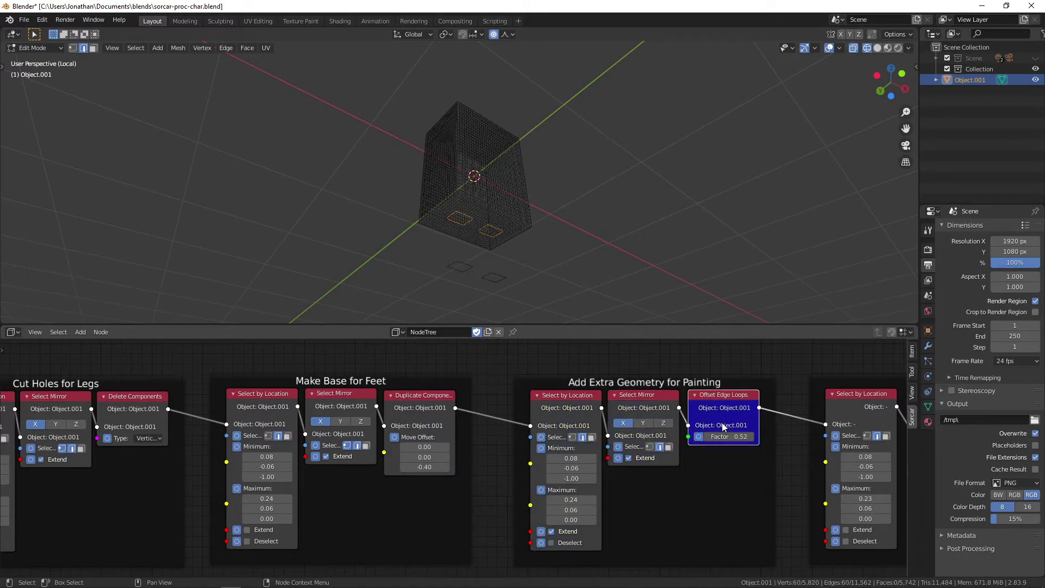
pyautogui.moveTo(906, 111); pyautogui.dragTo(905, 124)
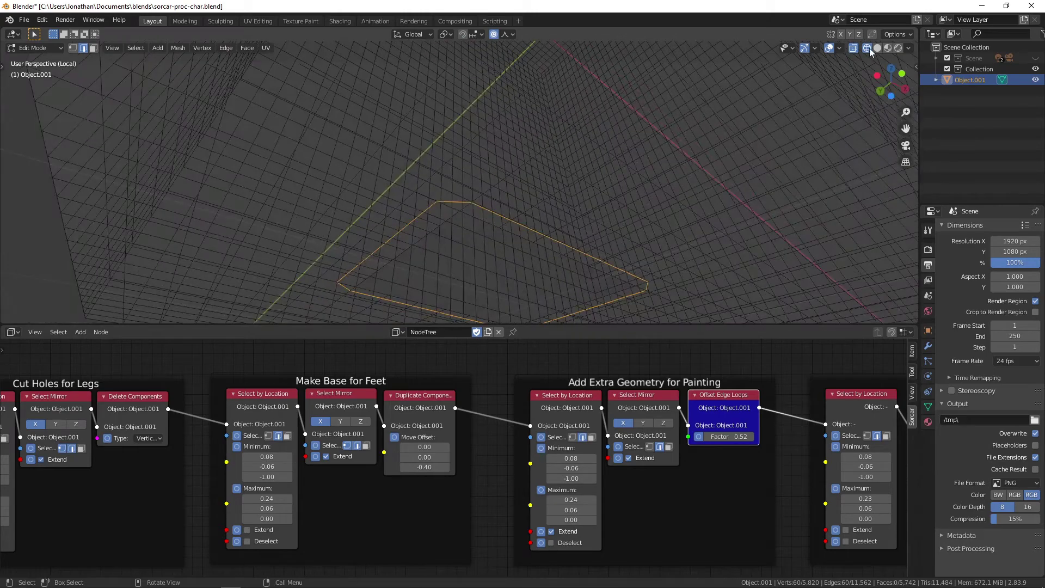
pyautogui.click(840, 99)
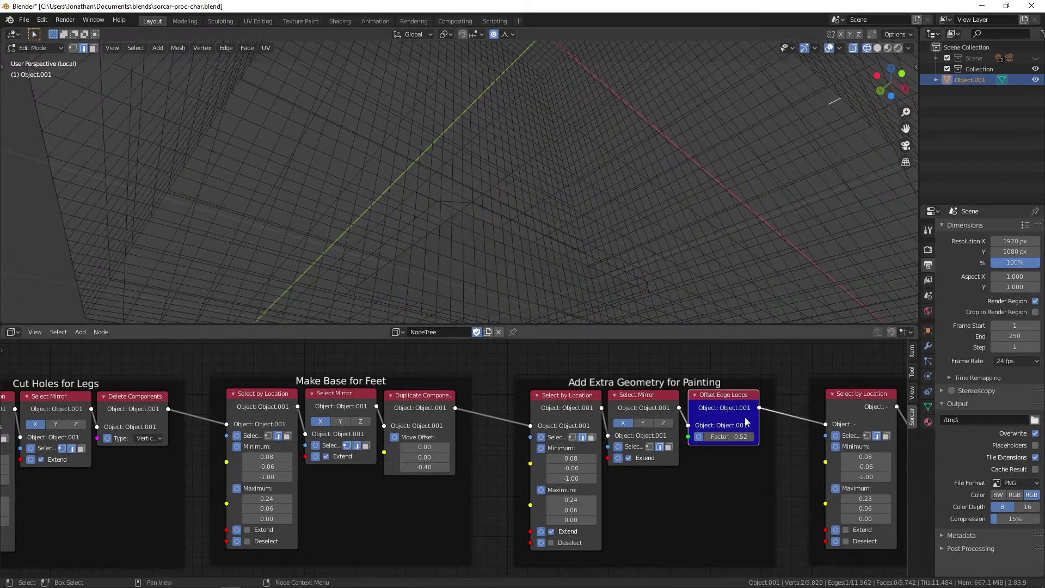
# Step: Preview the Make Legs nodes through the second Bridge Edge Loops, and the Make Feet nodes Select by Location and Add Edge/Face
pyautogui.scroll(-12, 733, 415)
pyautogui.moveTo(656, 464); pyautogui.dragTo(497, 450, button='middle')
pyautogui.scroll(8, 498, 450)
pyautogui.moveTo(547, 480); pyautogui.dragTo(400, 509, button='middle')
pyautogui.click(293, 426)
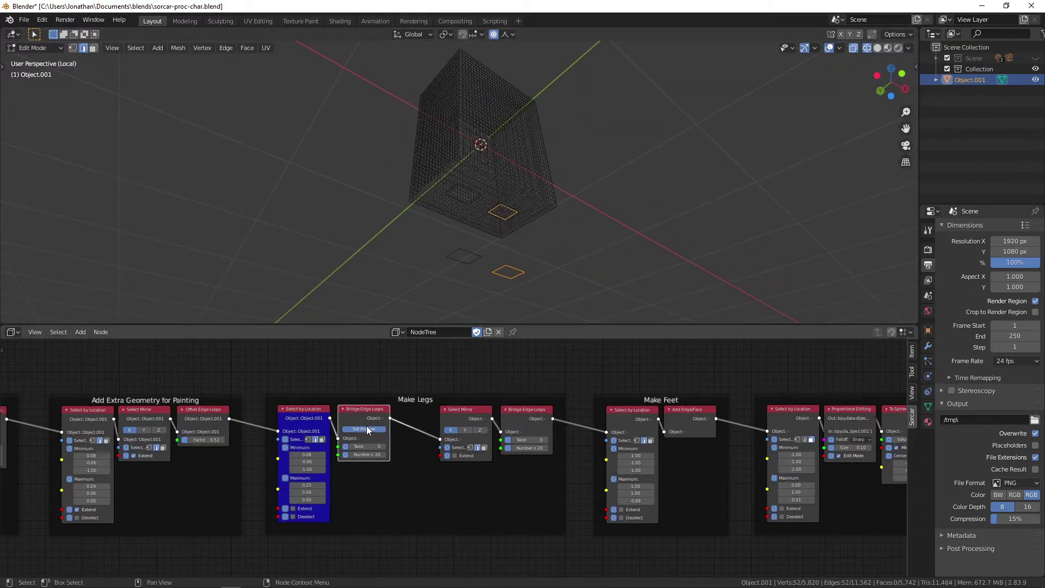
pyautogui.click(364, 430)
pyautogui.click(531, 424)
pyautogui.click(533, 430)
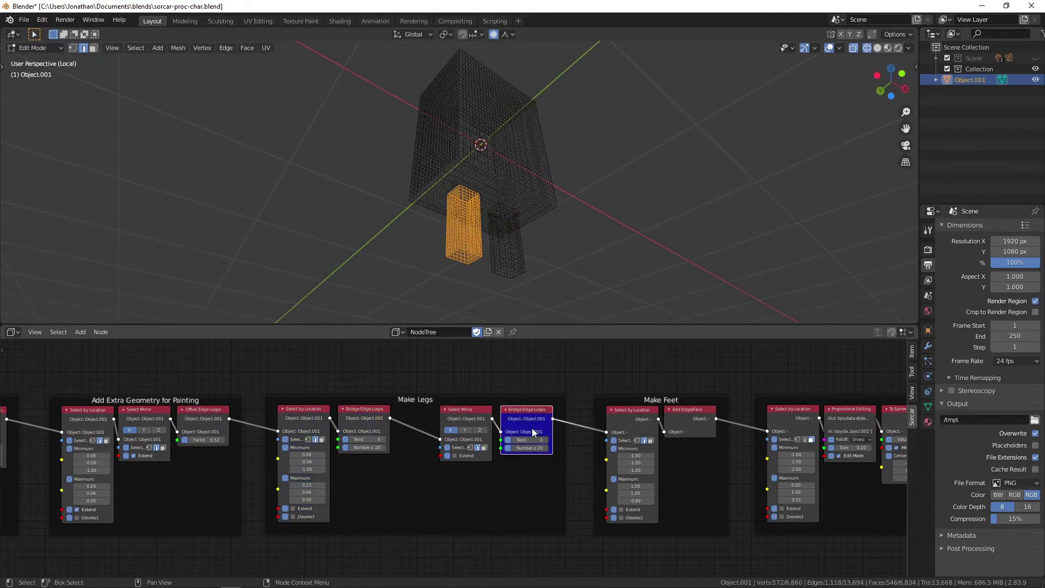
pyautogui.click(637, 426)
pyautogui.click(697, 429)
# Step: Preview the Shape Legs nodes: the first Select by Location and the To Sphere node for each leg
pyautogui.moveTo(789, 375); pyautogui.dragTo(202, 380, button='middle')
pyautogui.click(199, 437)
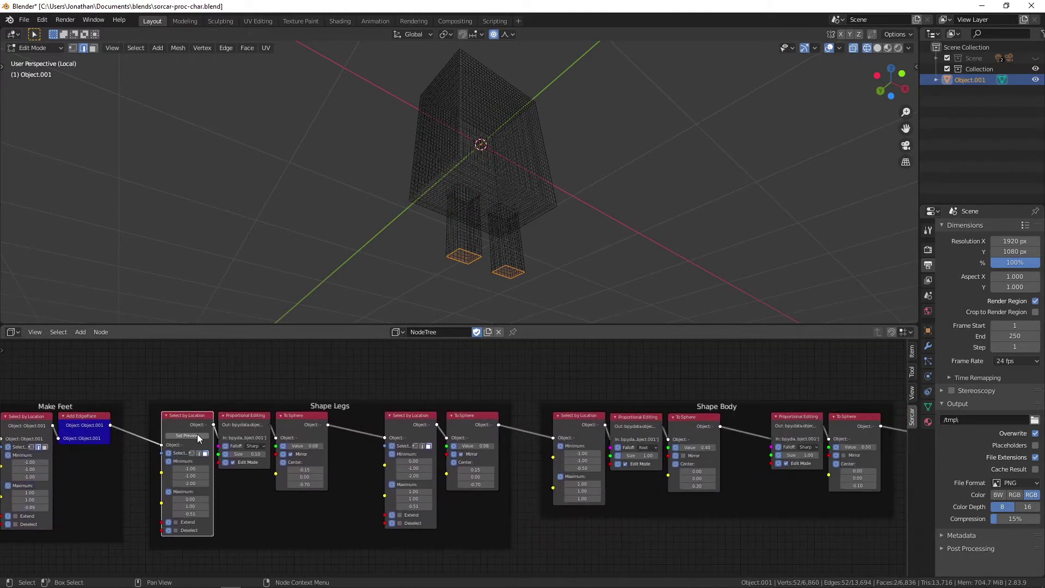
pyautogui.click(199, 437)
pyautogui.click(299, 436)
pyautogui.click(305, 436)
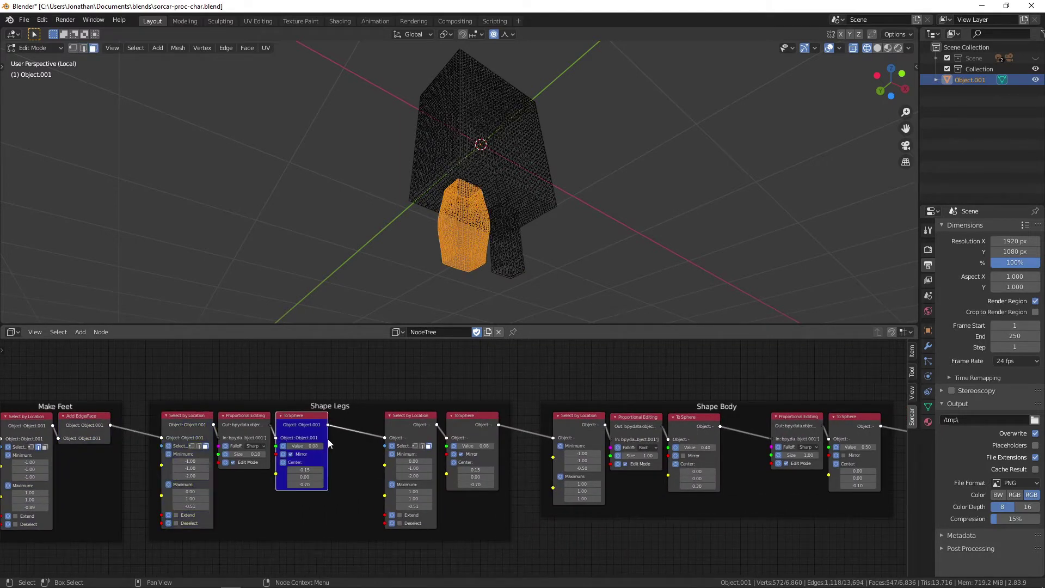
pyautogui.click(481, 442)
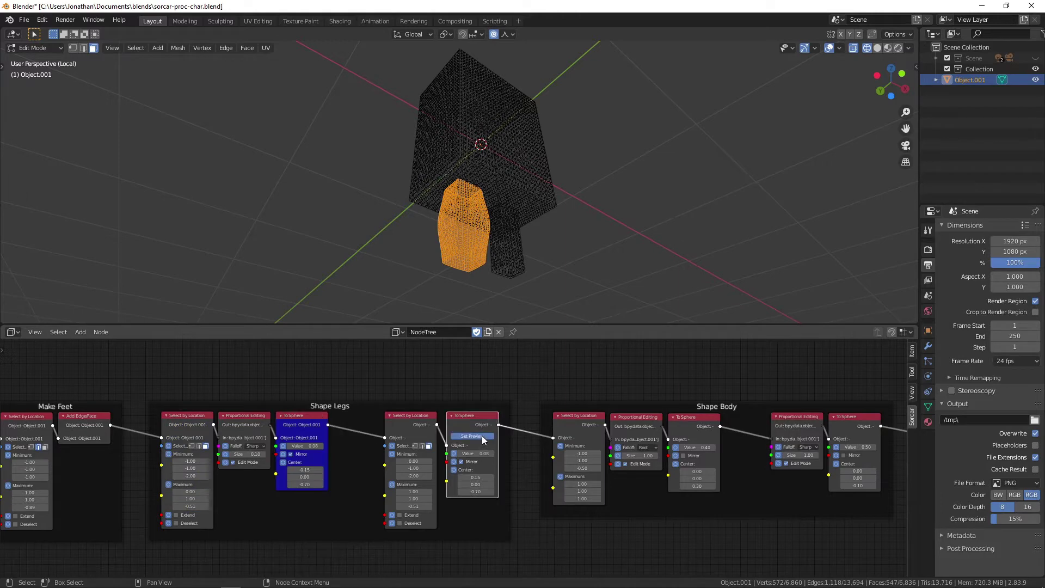
pyautogui.click(472, 436)
# Step: Preview the Shape Body nodes: Select by Location and both To Sphere nodes, viewing the body from the side
pyautogui.moveTo(741, 371); pyautogui.dragTo(352, 368, button='middle')
pyautogui.click(192, 436)
pyautogui.click(195, 434)
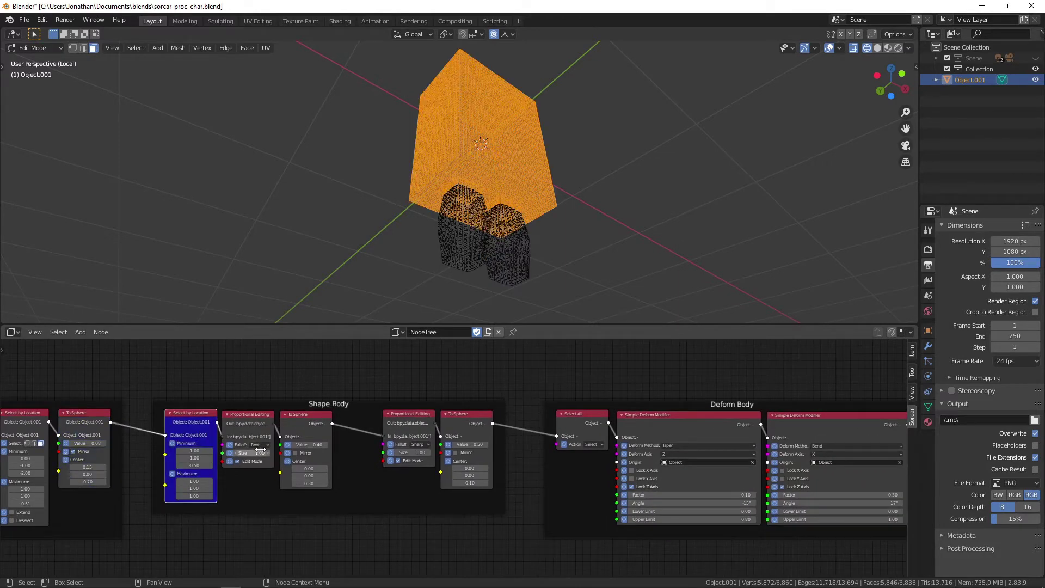
pyautogui.click(306, 435)
pyautogui.moveTo(902, 97); pyautogui.dragTo(906, 82)
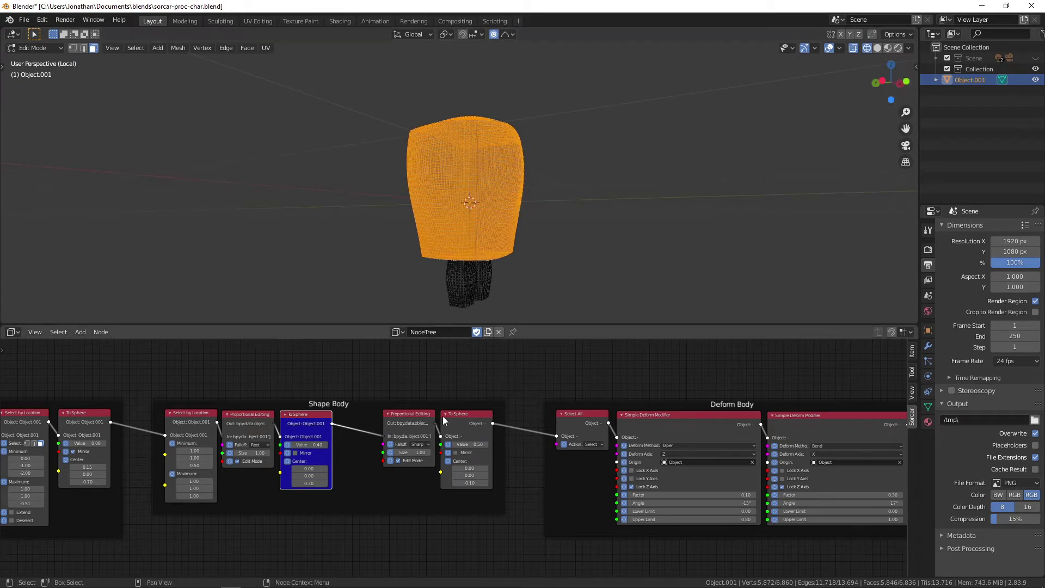
pyautogui.click(482, 434)
# Step: Preview Deform Body's Select All and Taper modifier, comparing the taper from the front with the preceding To Sphere result
pyautogui.moveTo(760, 368); pyautogui.dragTo(352, 370, button='middle')
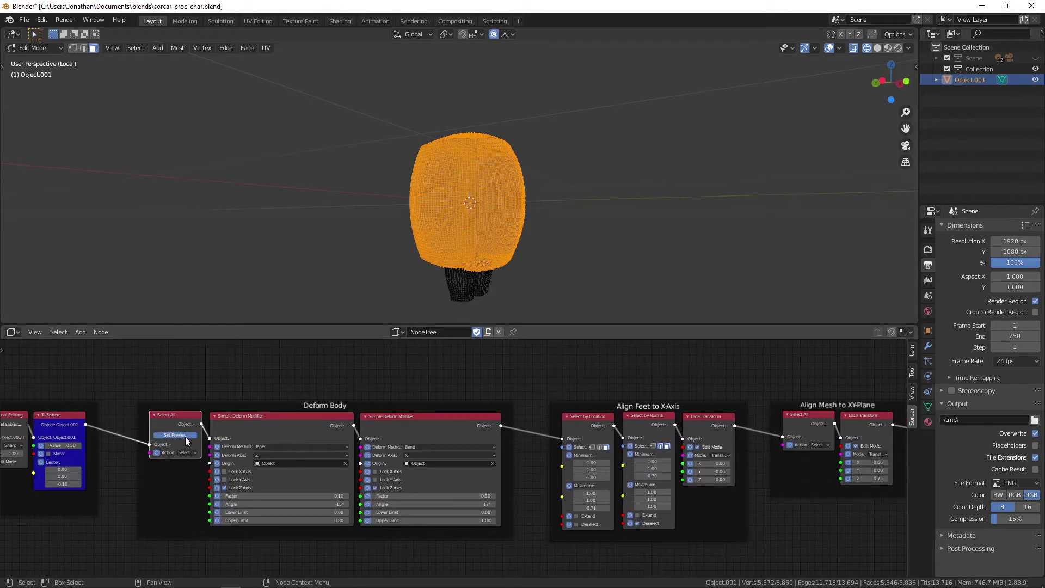
pyautogui.click(185, 435)
pyautogui.click(268, 436)
pyautogui.moveTo(898, 84); pyautogui.dragTo(816, 89)
pyautogui.click(64, 432)
pyautogui.click(65, 433)
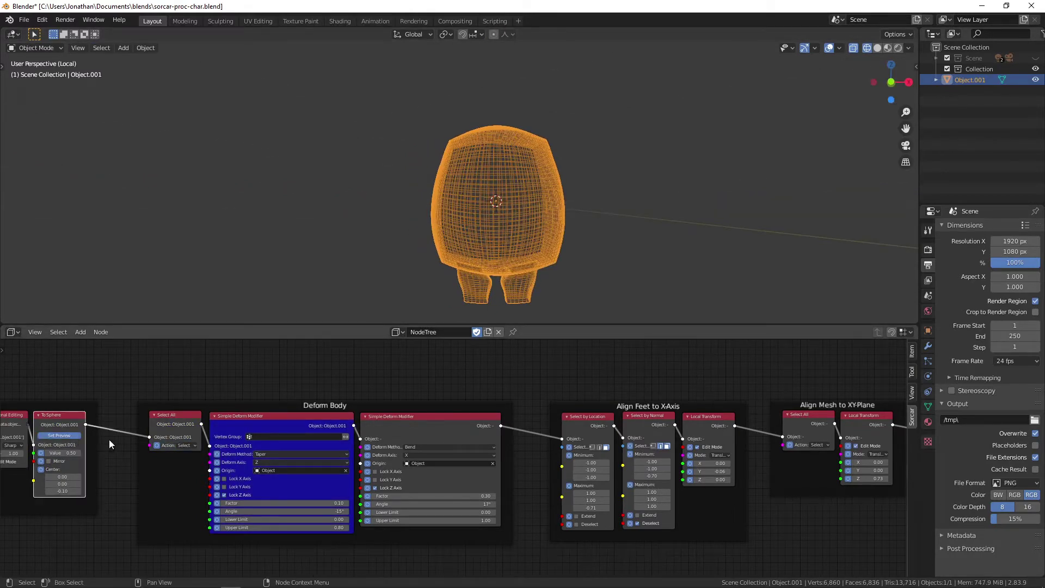
pyautogui.click(273, 434)
pyautogui.click(272, 435)
# Step: Preview the Bend Simple Deform modifier from the side and compare it with the Taper result
pyautogui.moveTo(883, 80); pyautogui.dragTo(888, 83)
pyautogui.click(417, 437)
pyautogui.click(419, 437)
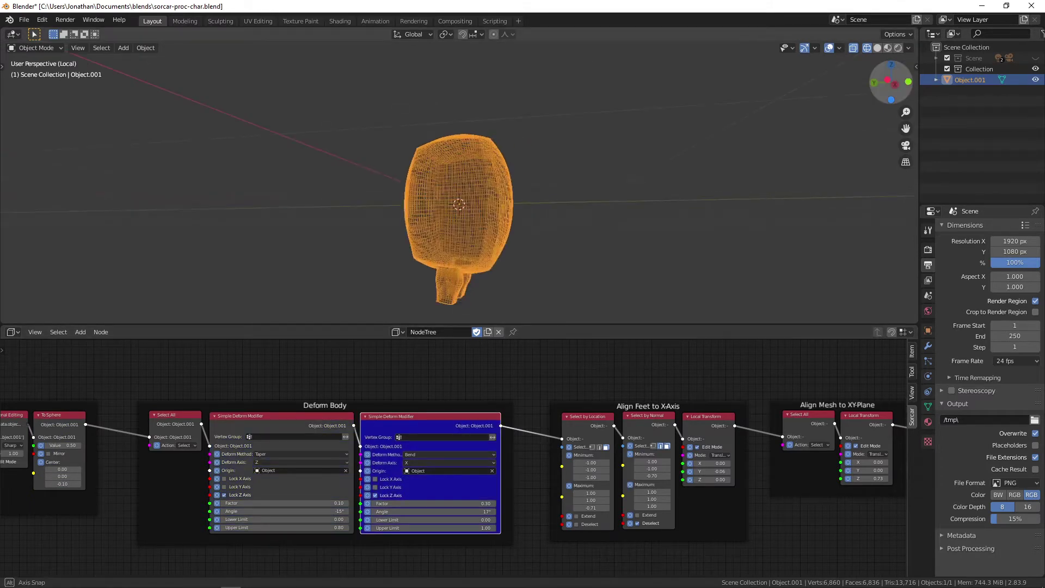
pyautogui.click(276, 436)
pyautogui.click(453, 432)
pyautogui.click(439, 436)
# Step: Preview the Align Feet to X-Axis nodes from below: Select by Location, Select by Normal and Local Transform
pyautogui.click(592, 436)
pyautogui.click(592, 436)
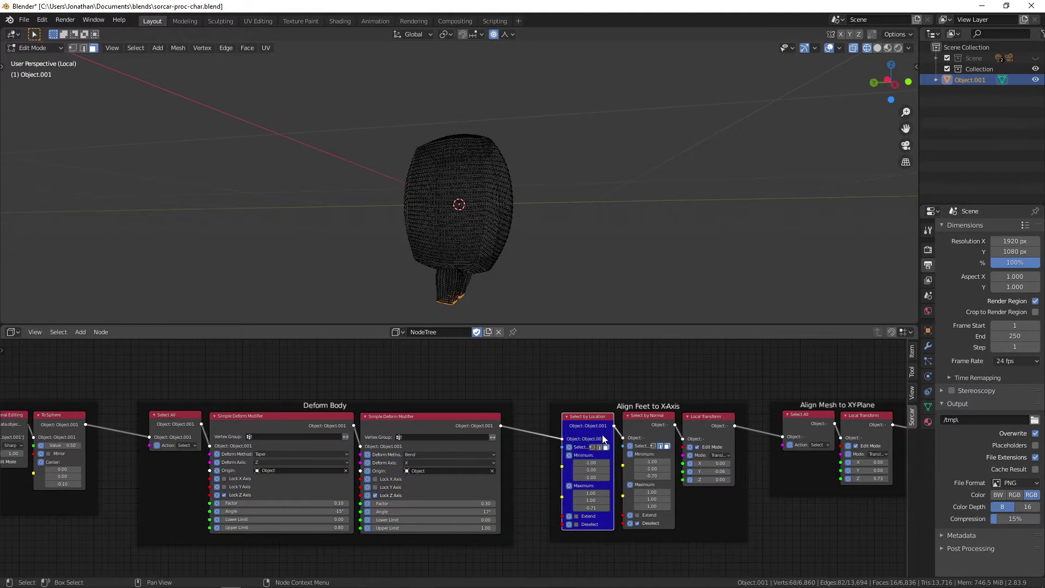
pyautogui.moveTo(893, 83); pyautogui.dragTo(898, 54)
pyautogui.click(641, 433)
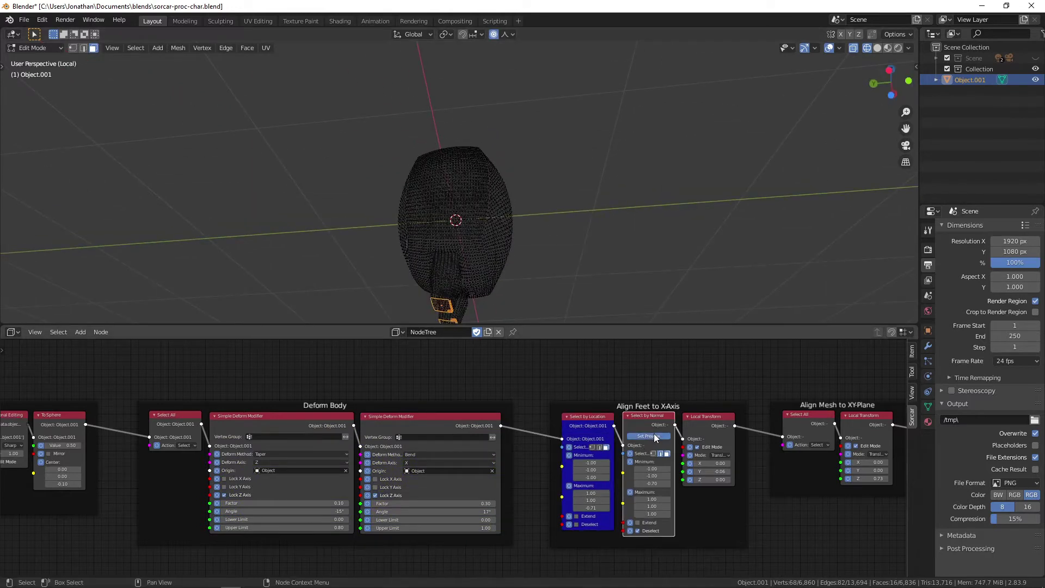
pyautogui.click(654, 436)
pyautogui.click(713, 435)
pyautogui.click(714, 436)
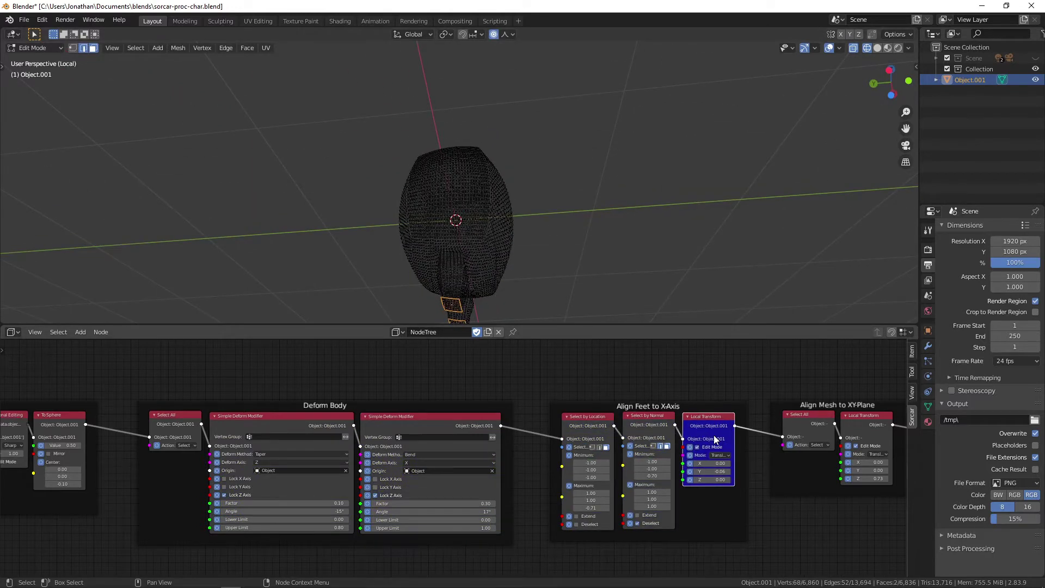
# Step: Preview the Align Mesh to XY-Plane nodes from the side: Select All and Local Transform
pyautogui.click(812, 428)
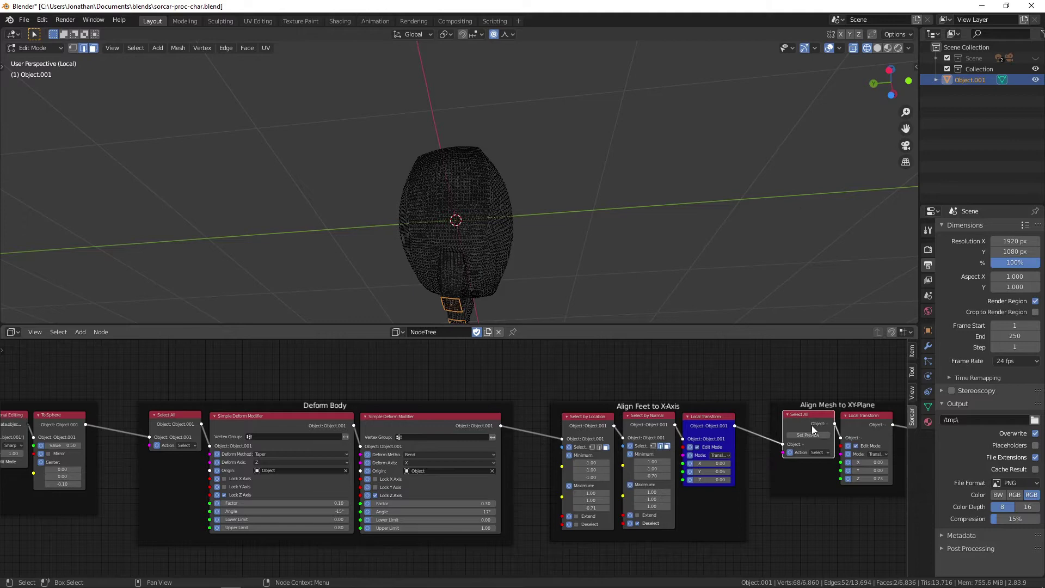
pyautogui.click(871, 433)
pyautogui.moveTo(891, 82); pyautogui.dragTo(891, 76)
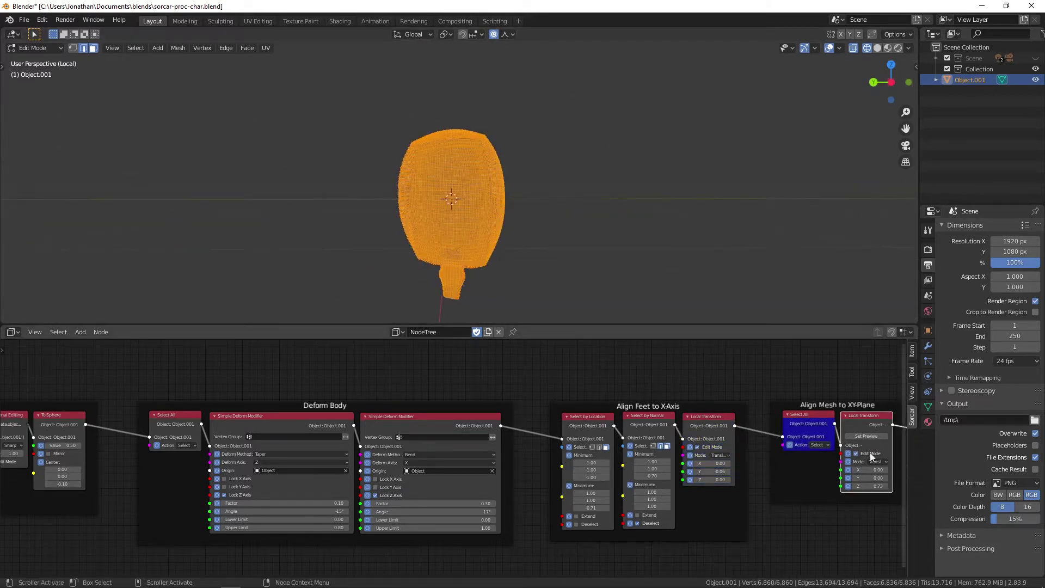
pyautogui.click(866, 436)
# Step: Run the Prepare for Export nodes Apply Transform, Material and Set Name, and expand the object's hierarchy in the outliner
pyautogui.moveTo(848, 359); pyautogui.dragTo(158, 366, button='middle')
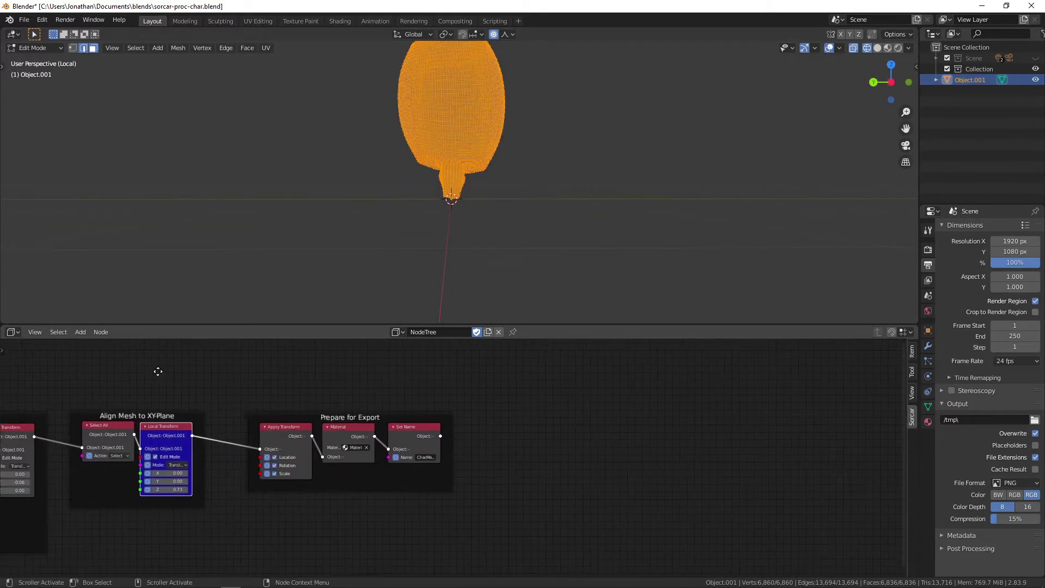
pyautogui.scroll(2, 224, 365)
pyautogui.moveTo(225, 365); pyautogui.dragTo(340, 365, button='middle')
pyautogui.click(303, 440)
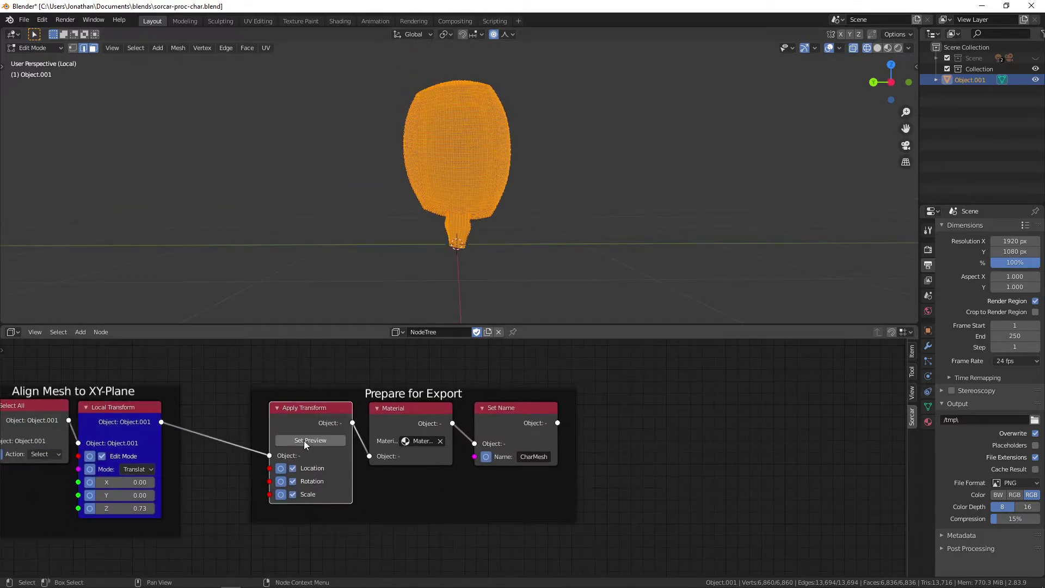
pyautogui.click(416, 429)
pyautogui.click(417, 439)
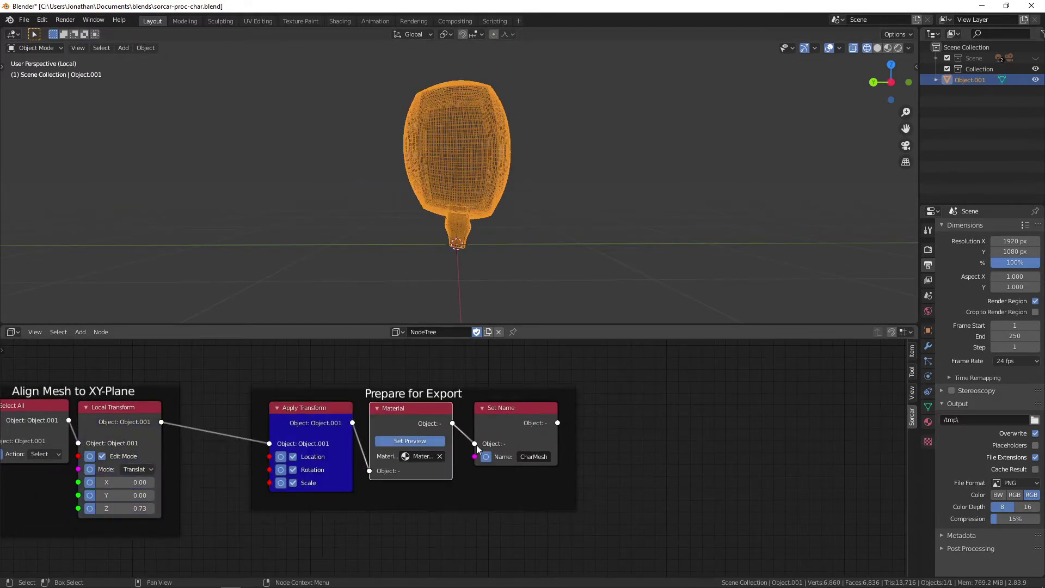
pyautogui.click(523, 446)
pyautogui.click(531, 446)
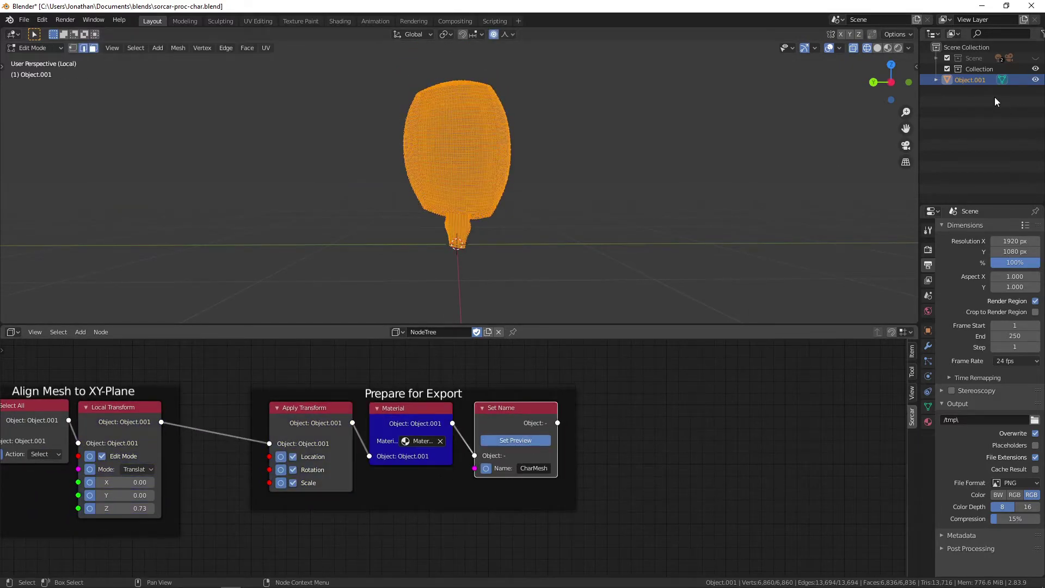
pyautogui.keyDown('shift'); pyautogui.click(935, 79); pyautogui.keyUp('shift')
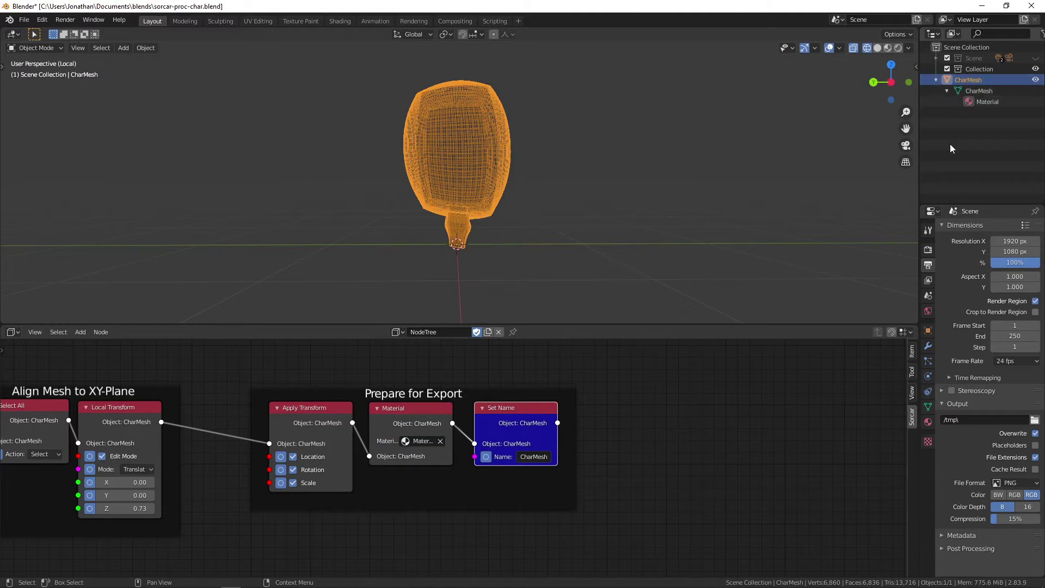
# Step: Show the character mesh in Solid shading with viewport overlays hidden, seen from an angle
pyautogui.click(878, 48)
pyautogui.moveTo(889, 78); pyautogui.dragTo(891, 104)
pyautogui.hotkey('shift', 'alt', 'z')
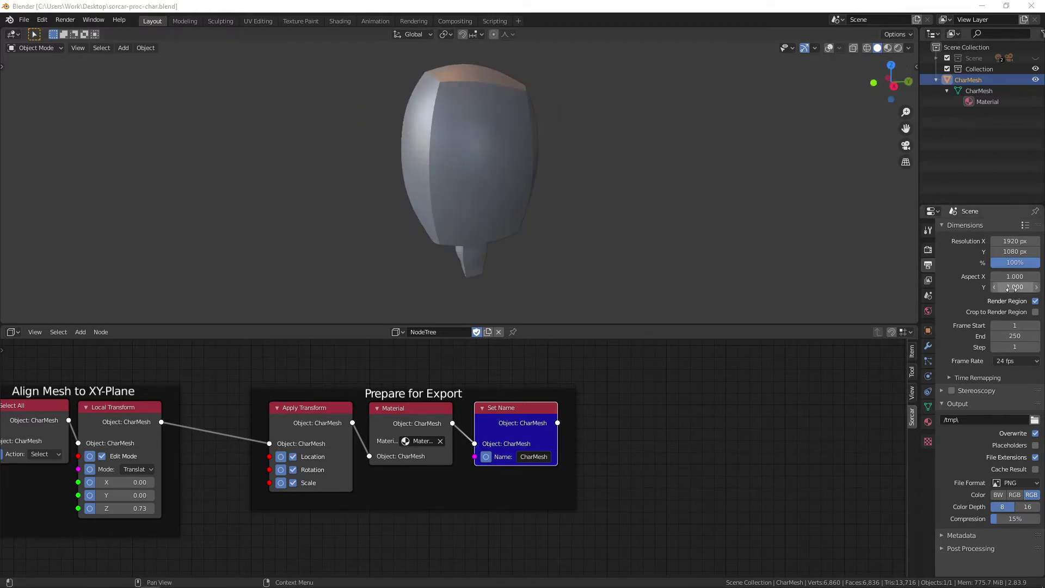
# Step: Save the file as custom_char_MESH.blend in the Custom Character Blends folder
pyautogui.click(24, 20)
pyautogui.click(52, 102)
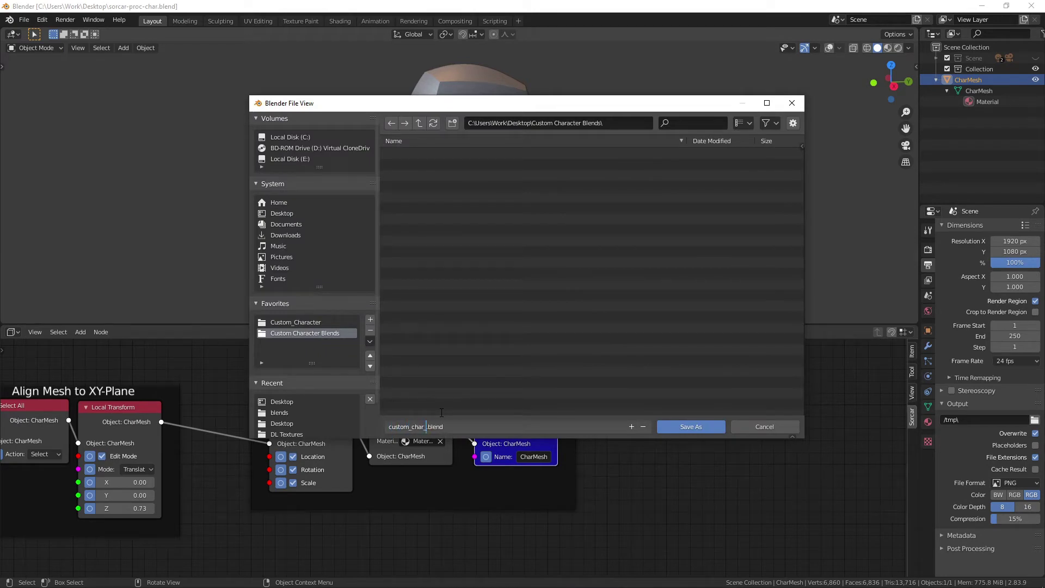
pyautogui.click(690, 427)
# Step: Save another copy as custom_char_ACTOR.blend in the Custom Character Blends folder
pyautogui.click(24, 19)
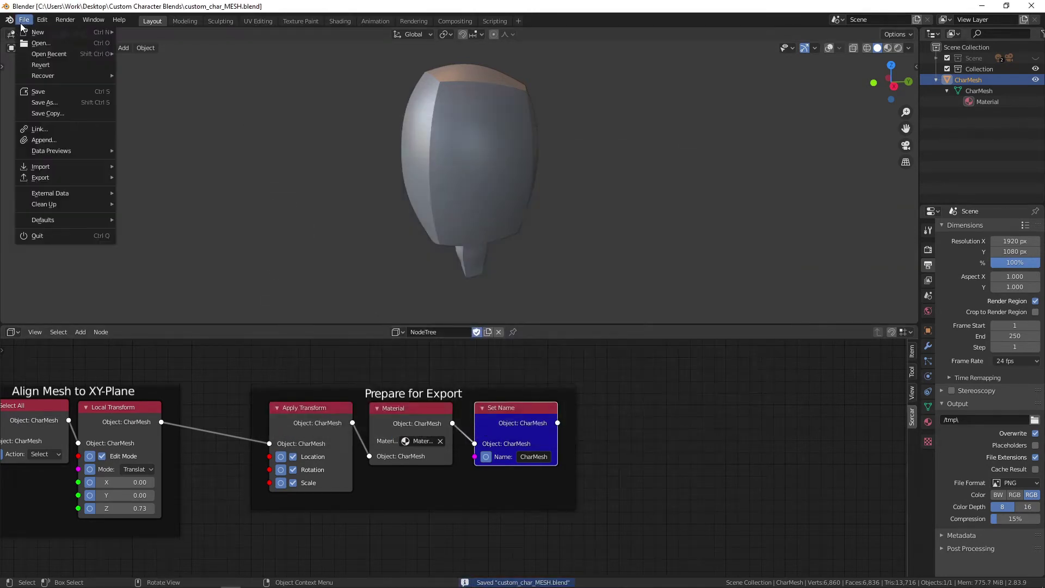
pyautogui.click(49, 107)
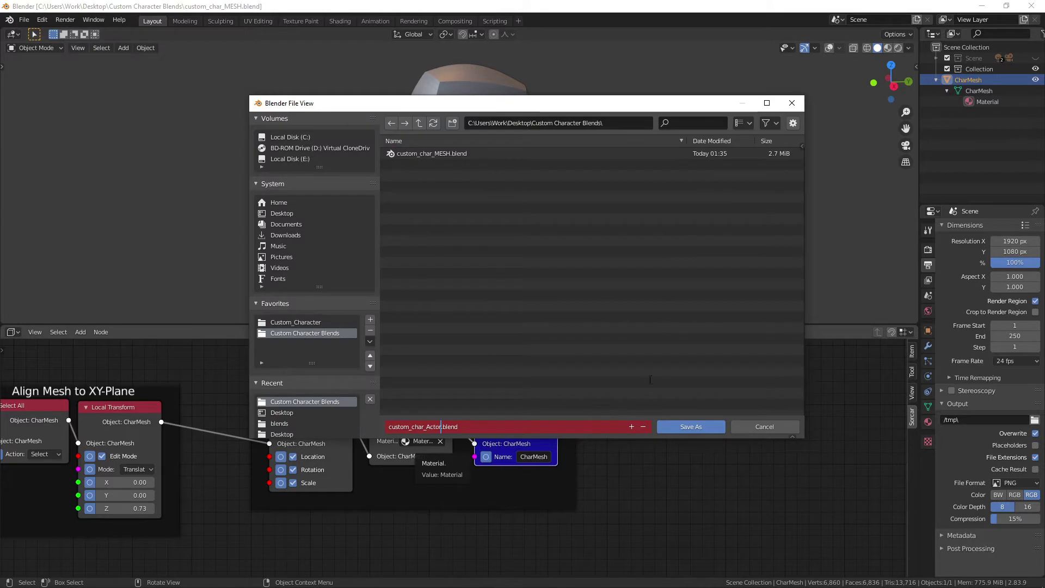
pyautogui.click(691, 426)
# Step: Remove the Sorcar node tree from the actor file and merge the node editor area into the 3D viewport
pyautogui.click(514, 332)
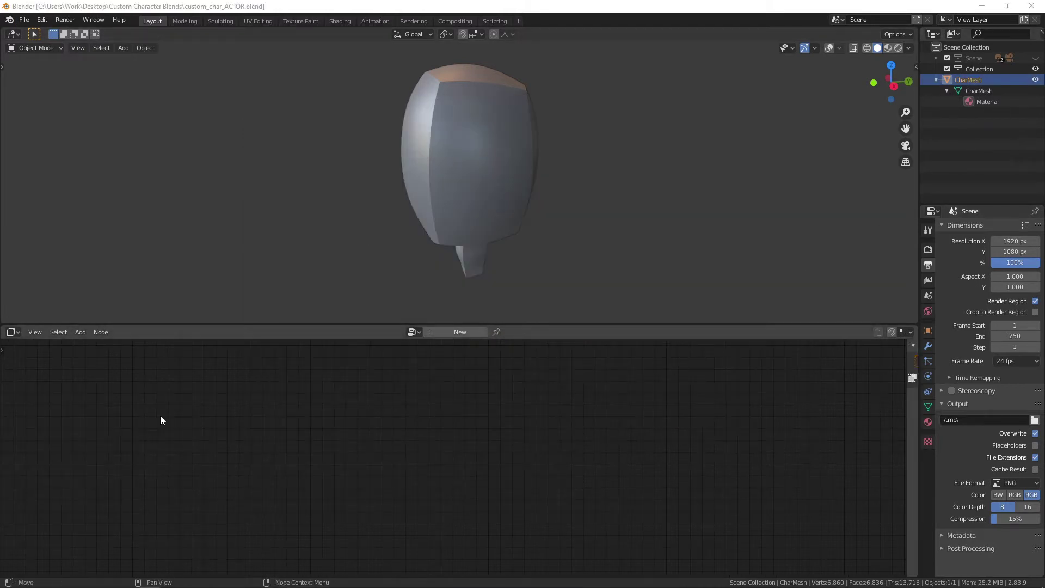
pyautogui.rightClick(28, 323)
pyautogui.click(33, 353)
pyautogui.click(714, 357)
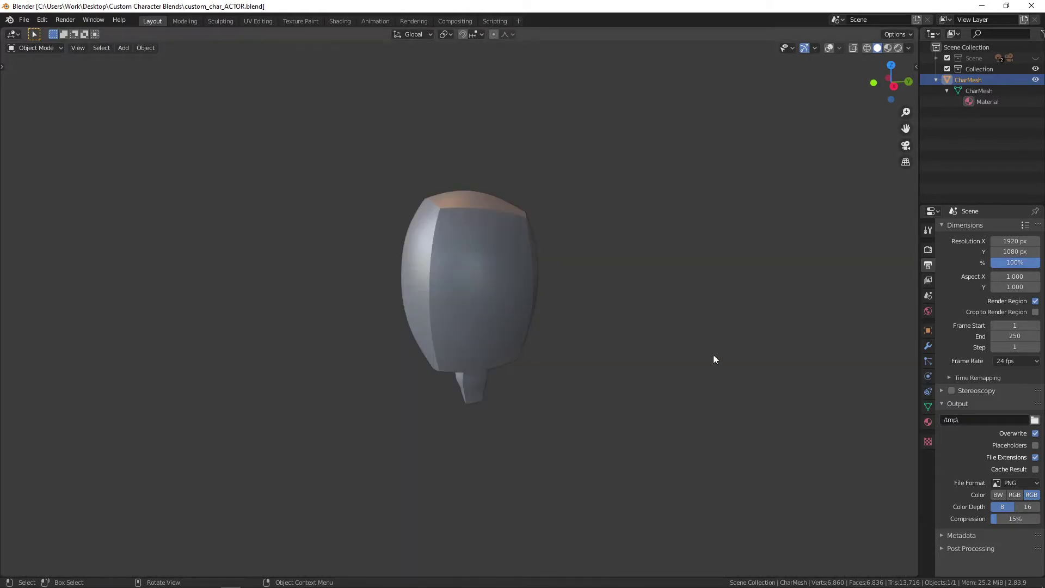
# Step: Add an armature to the scene and expand its hierarchy down to the single bone
pyautogui.click(123, 49)
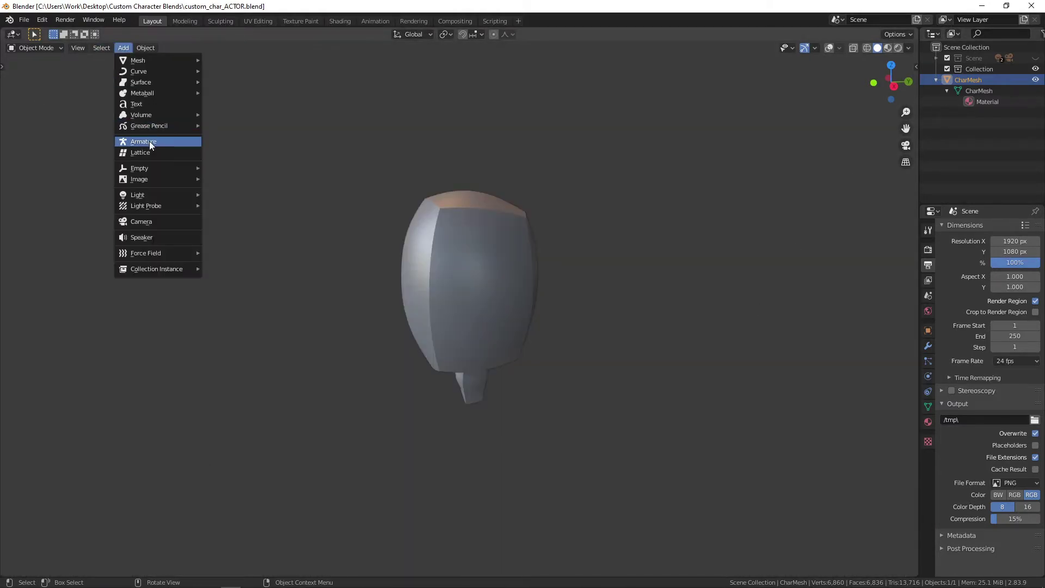
pyautogui.click(146, 140)
pyautogui.click(936, 79)
pyautogui.click(947, 91)
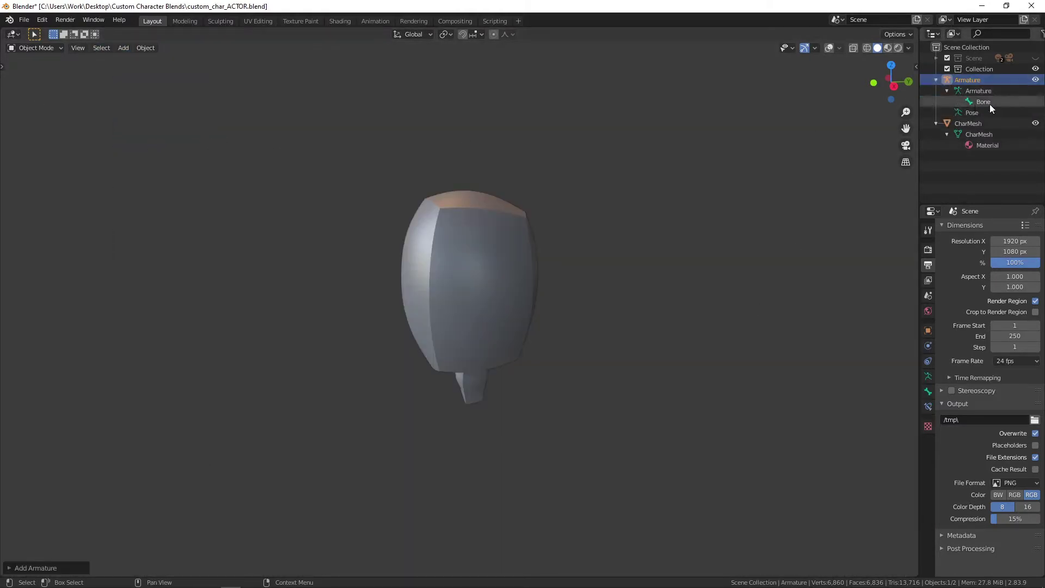
# Step: Rename the bone as Root, the armature data as BlenderArmature and the armature object as CharacterArmature
pyautogui.doubleClick(987, 101)
pyautogui.write('Root')
pyautogui.press('Return')
pyautogui.click(964, 90)
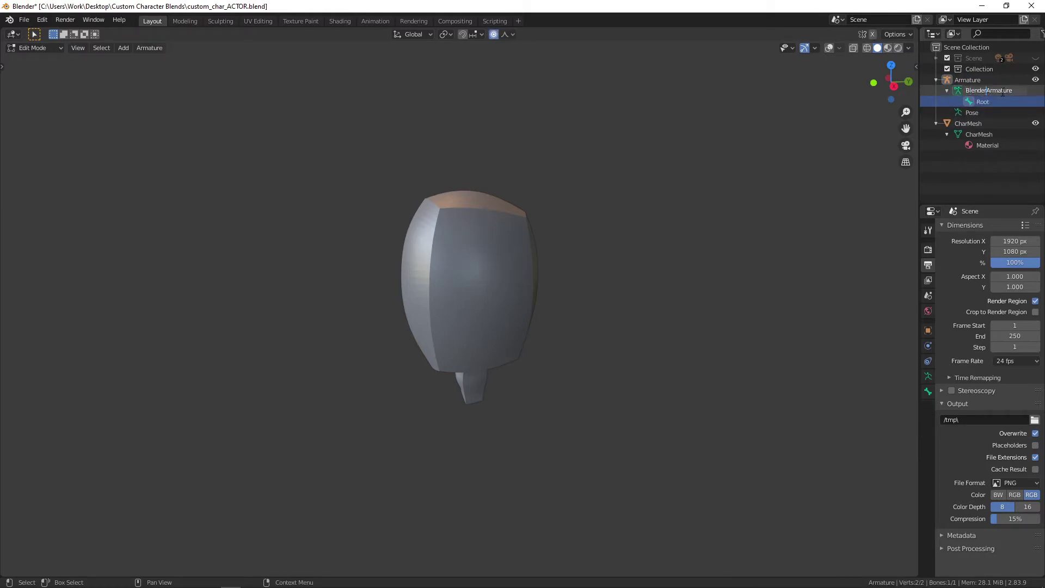
pyautogui.click(955, 80)
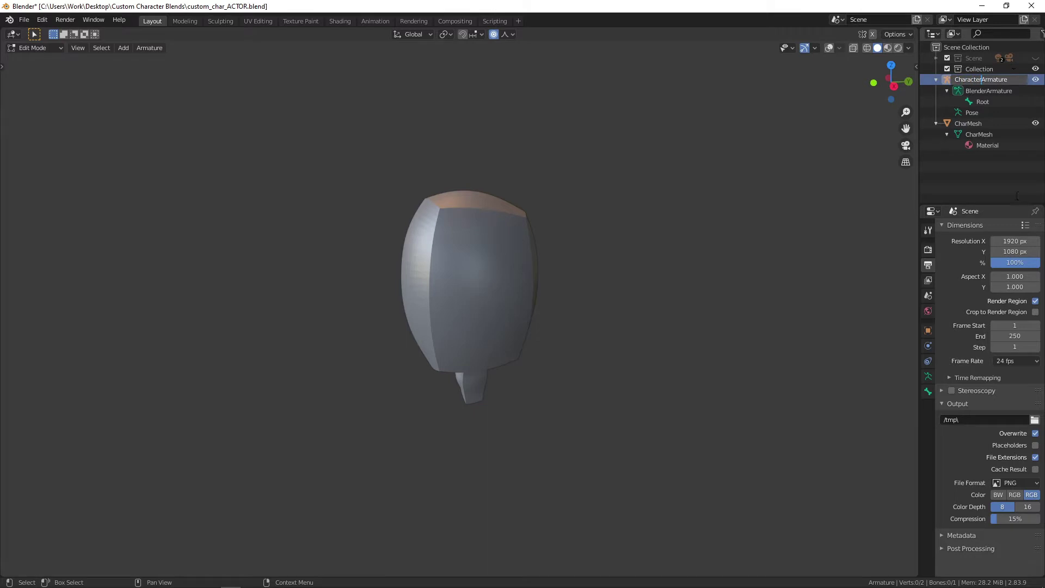
# Step: Make CharacterArmature draw in front of other objects and turn on X-ray shading and viewport overlays
pyautogui.click(989, 102)
pyautogui.click(927, 377)
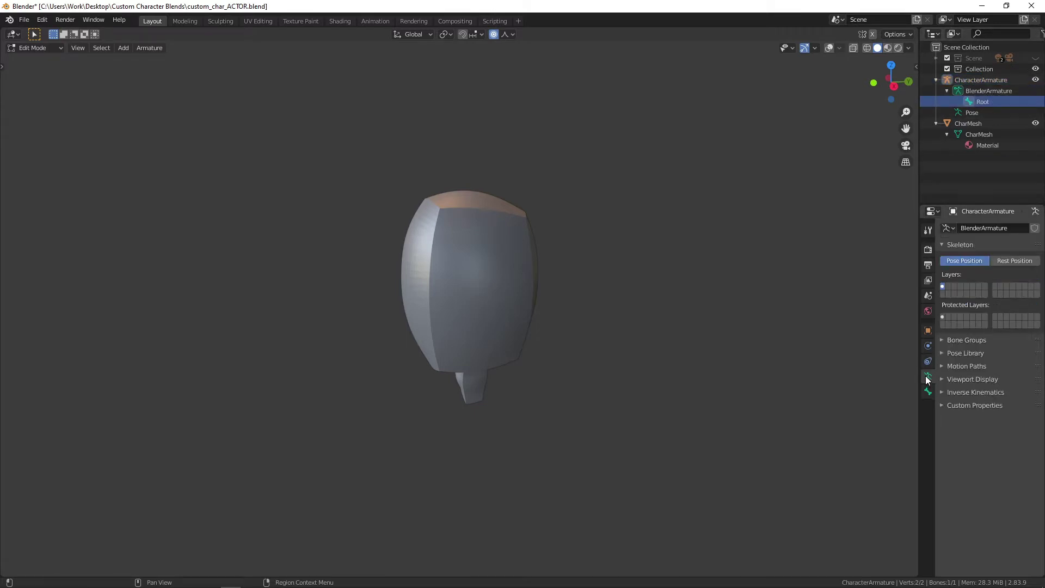
pyautogui.click(963, 80)
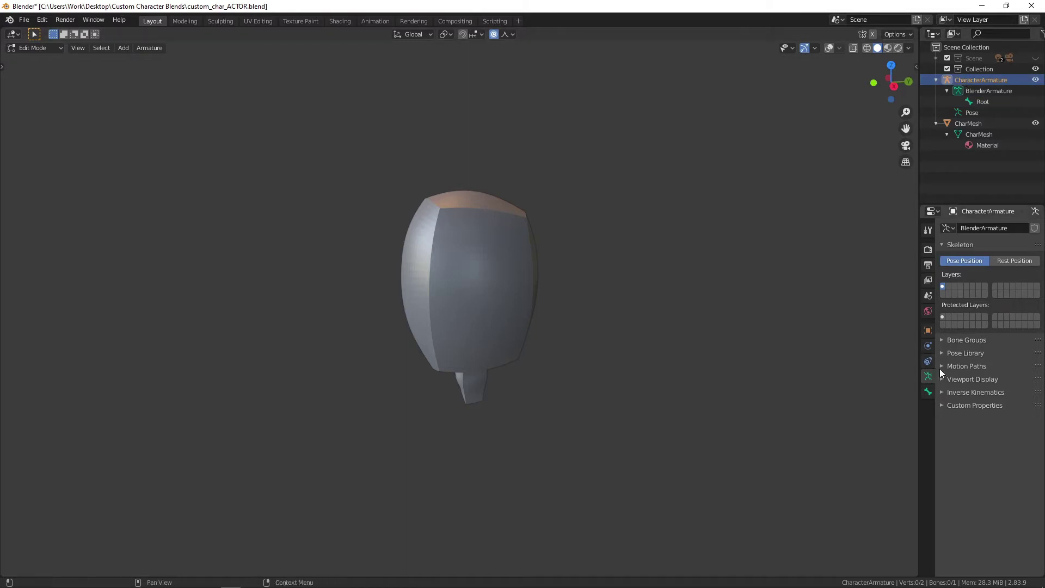
pyautogui.click(943, 379)
pyautogui.click(1025, 457)
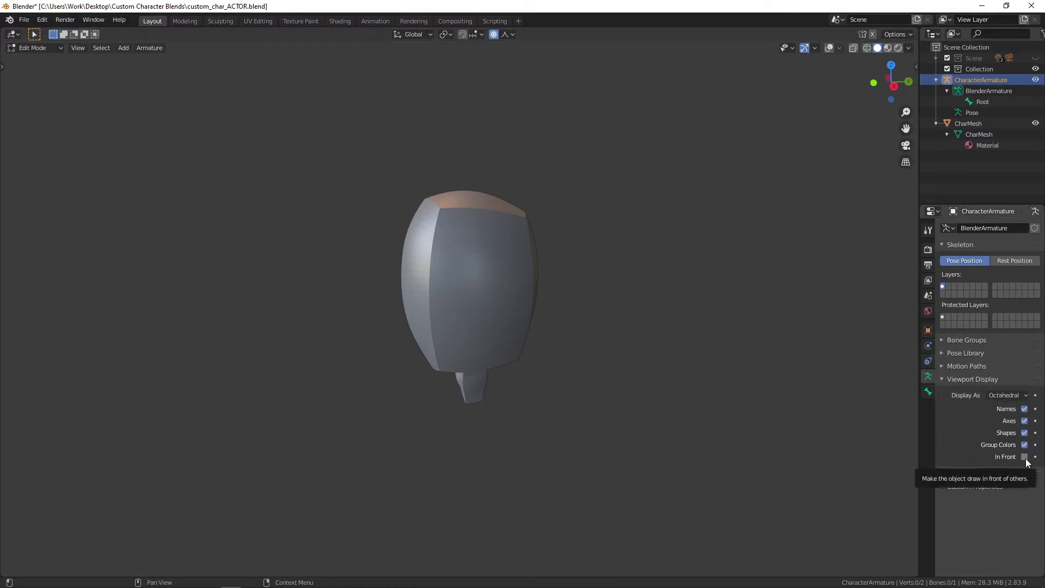
pyautogui.click(850, 48)
pyautogui.click(829, 48)
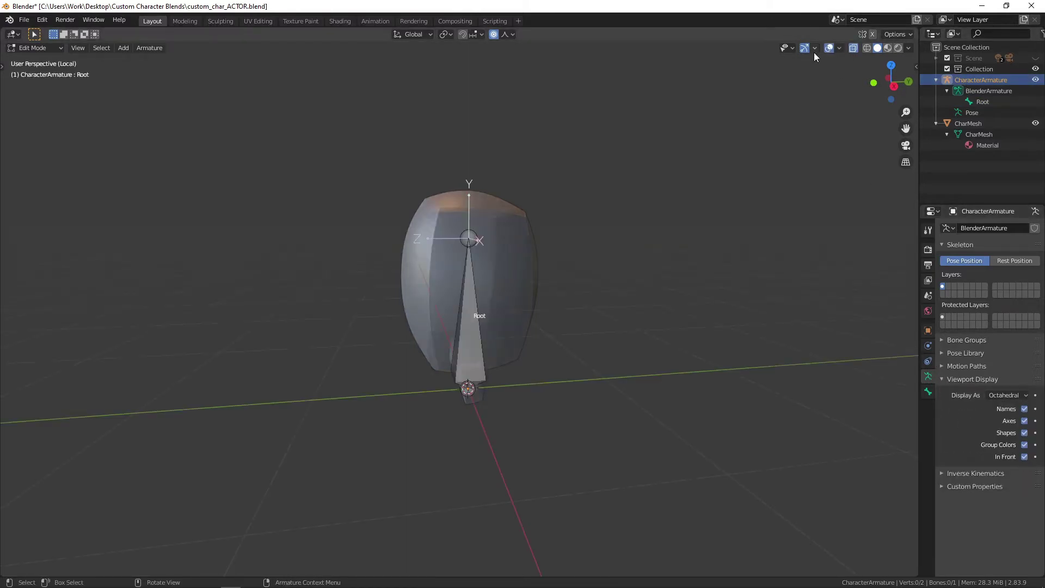
pyautogui.moveTo(891, 82); pyautogui.dragTo(849, 82)
# Step: Lay the Root bone flat by setting its tail Y to -1 m and tail Z to 0 m
pyautogui.click(991, 102)
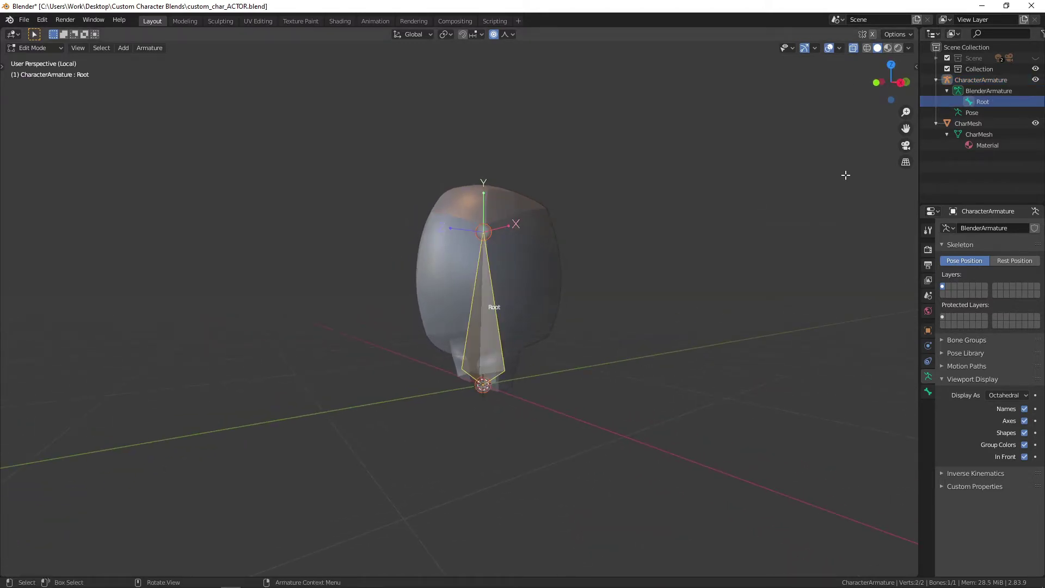
pyautogui.click(928, 296)
pyautogui.click(929, 313)
pyautogui.click(928, 391)
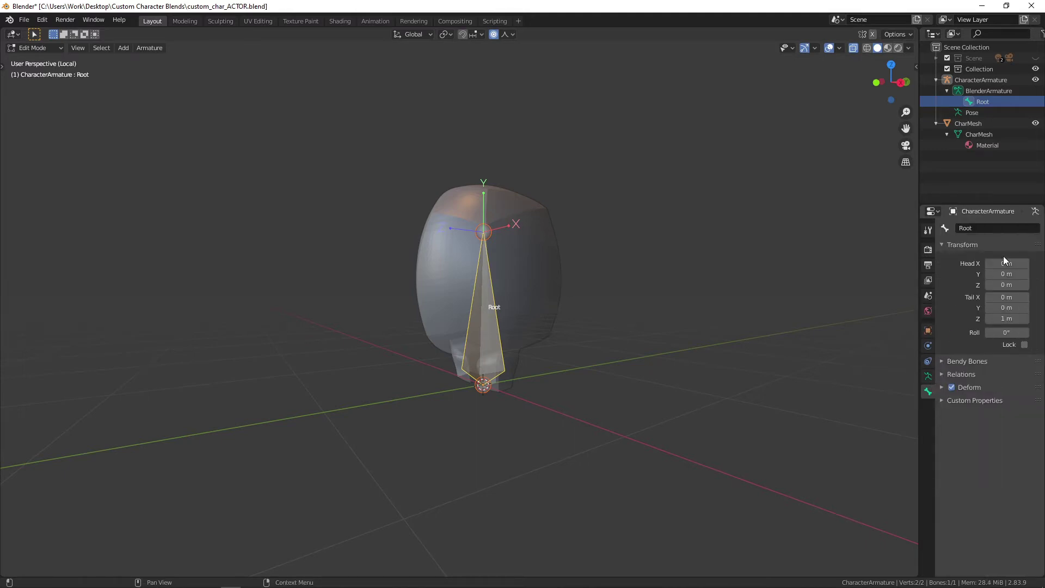
pyautogui.moveTo(920, 310); pyautogui.dragTo(851, 310)
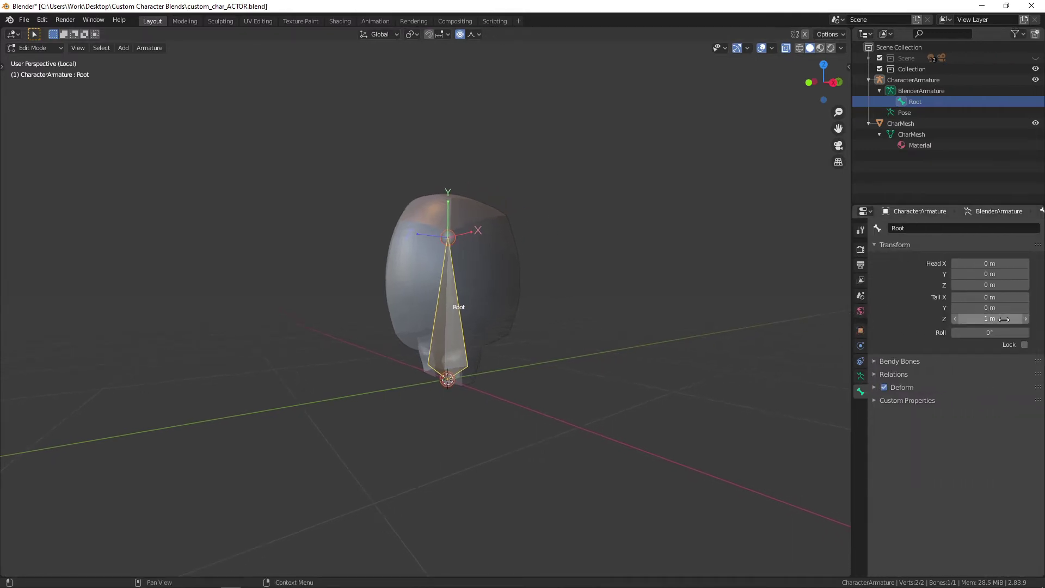
pyautogui.click(1004, 306)
pyautogui.write('-1')
pyautogui.press('Tab')
pyautogui.write('0')
pyautogui.press('Tab')
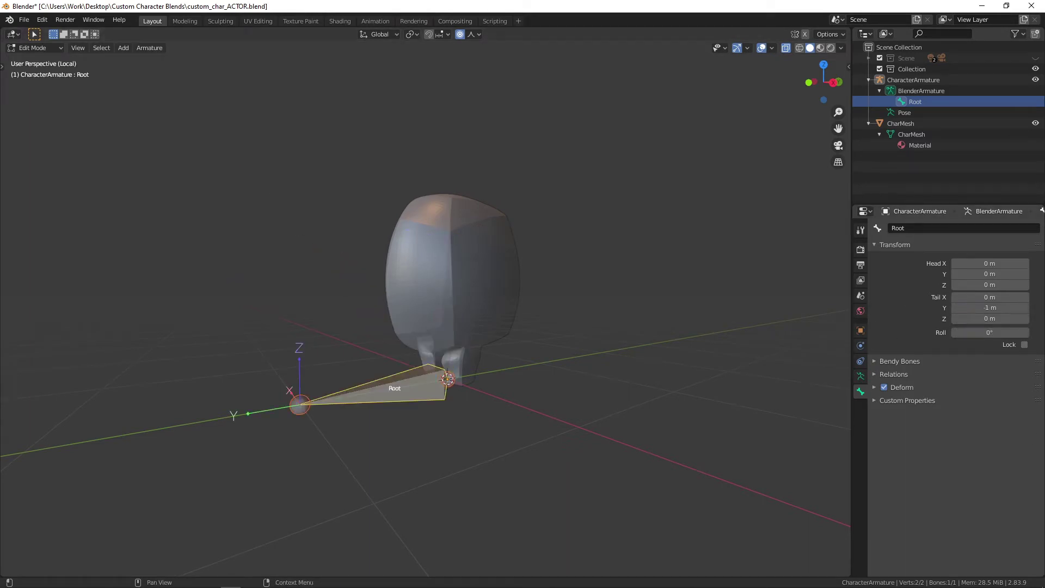
# Step: Add a second single bone to the armature and name it Hips
pyautogui.moveTo(653, 381); pyautogui.dragTo(531, 384, button='middle')
pyautogui.click(495, 403)
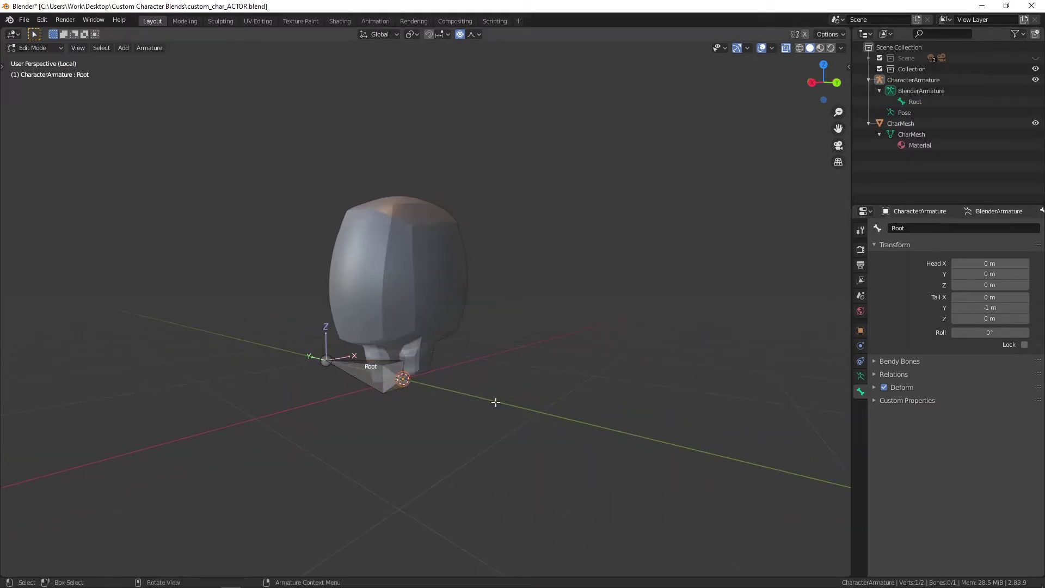
pyautogui.click(123, 47)
pyautogui.click(136, 61)
pyautogui.click(927, 111)
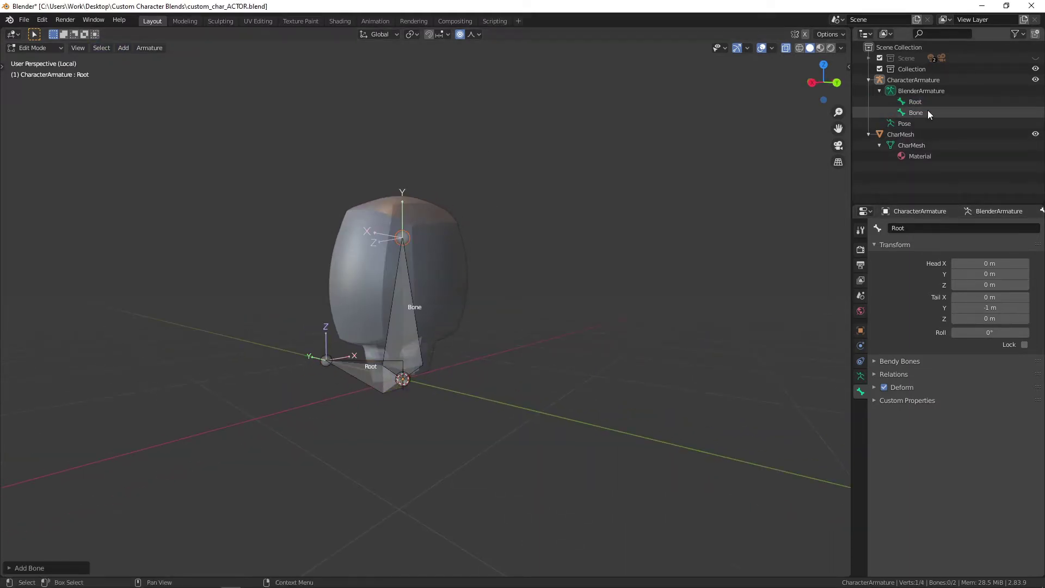
pyautogui.doubleClick(926, 110)
pyautogui.write('Hipes')
pyautogui.press('BackSpace')
pyautogui.press('BackSpace')
pyautogui.write('s')
pyautogui.press('Return')
# Step: Set the Hips bone's head Z to 0.4 m and tail Z to 0.6 m
pyautogui.click(974, 318)
pyautogui.click(994, 284)
pyautogui.write('0.4')
pyautogui.press('Return')
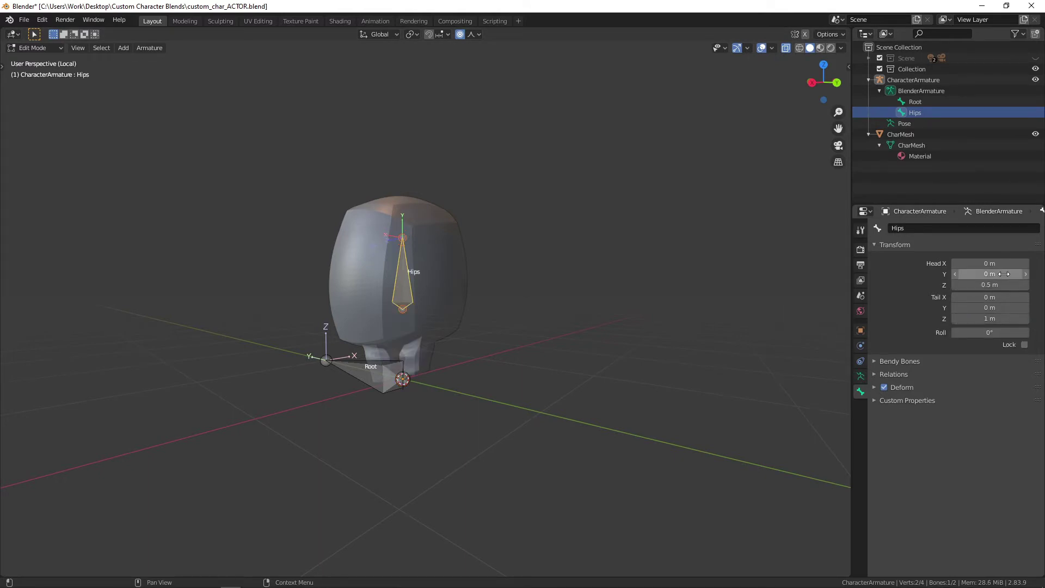
pyautogui.click(1016, 318)
pyautogui.write('.6')
pyautogui.press('Return')
# Step: Extrude two more bones upward along Z from Hips, with tails at Z 0.8 m and 1 m
pyautogui.press('e')
pyautogui.press('z')
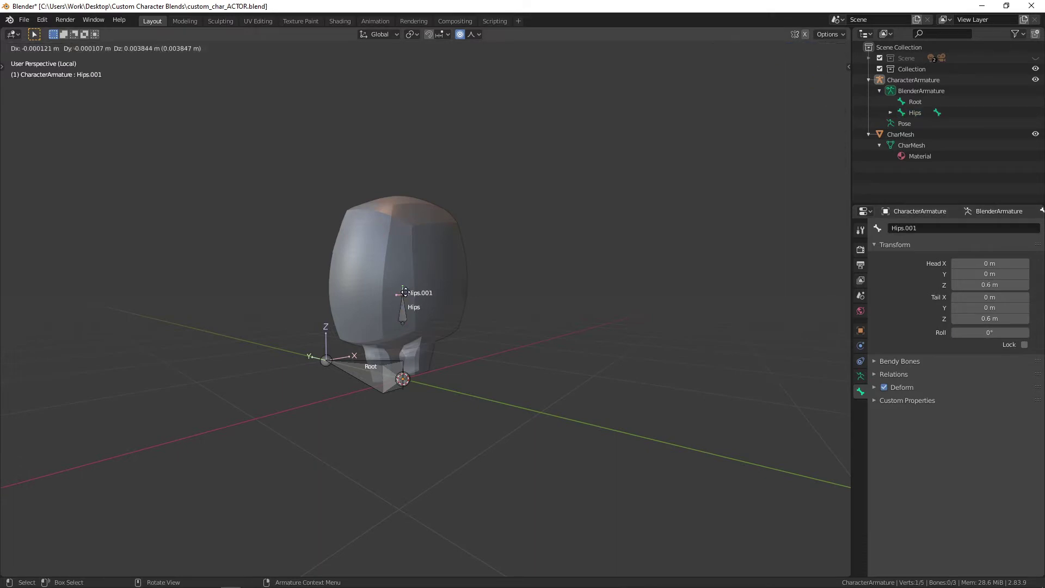
pyautogui.click(405, 269)
pyautogui.press('e')
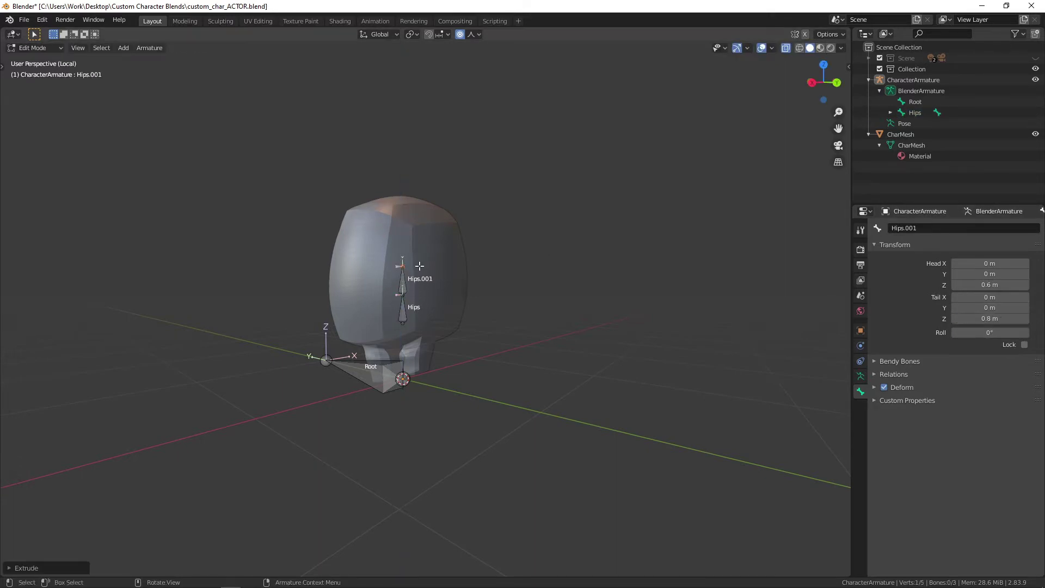
pyautogui.press('z')
pyautogui.click(421, 237)
pyautogui.click(989, 318)
pyautogui.write('1')
pyautogui.press('Return')
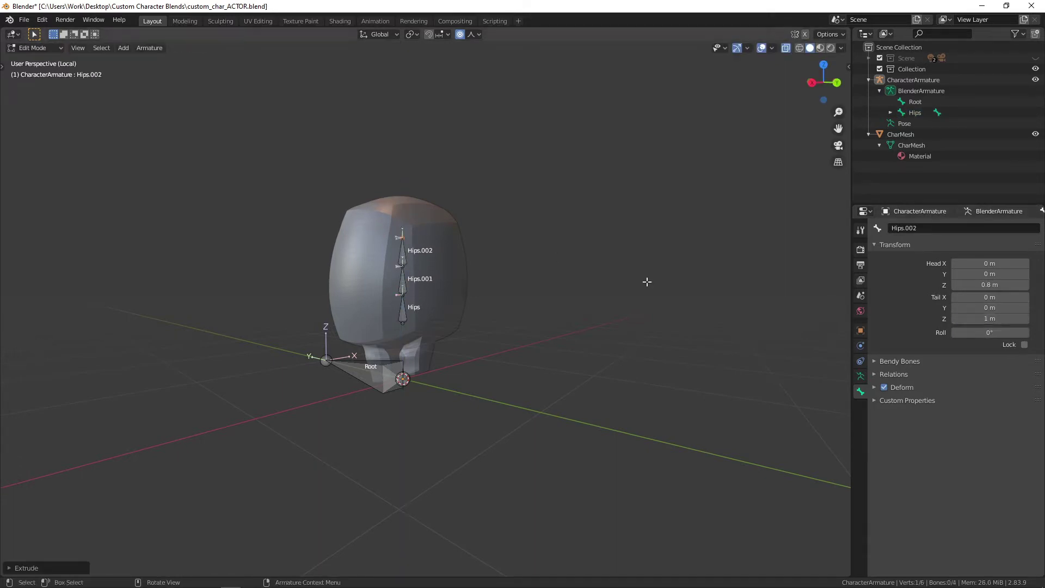
# Step: Rename the two extruded bones above Hips as Spine and Head, from lowest to highest
pyautogui.click(891, 112)
pyautogui.click(901, 124)
pyautogui.doubleClick(932, 124)
pyautogui.write('Spine')
pyautogui.press('Return')
pyautogui.doubleClick(943, 134)
pyautogui.write('Head')
pyautogui.press('Return')
# Step: Parent the Hips bone to the Root bone, keeping its offset
pyautogui.moveTo(816, 82); pyautogui.dragTo(839, 86)
pyautogui.click(461, 327)
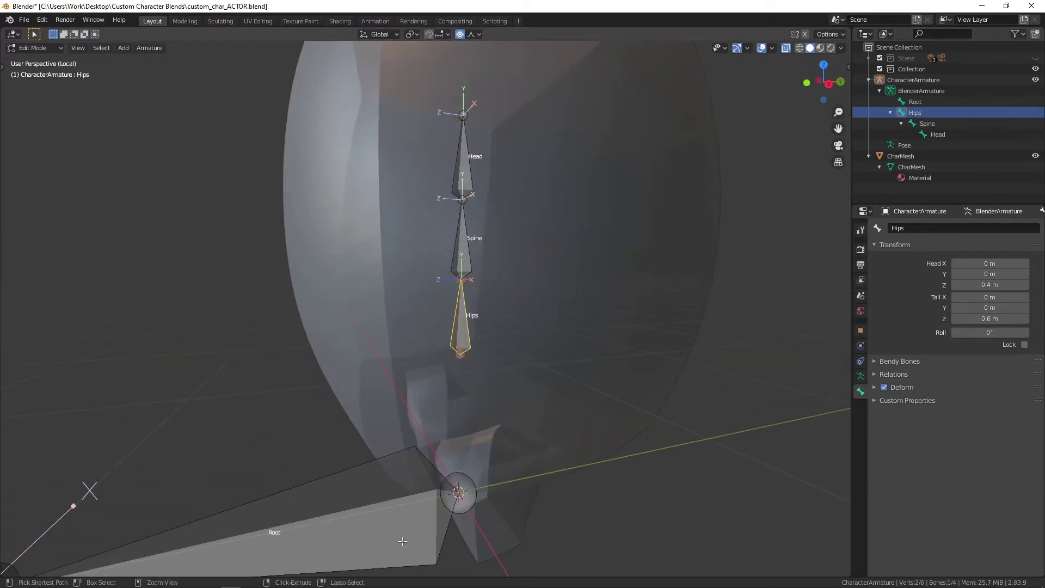
pyautogui.keyDown('shift'); pyautogui.click(304, 534); pyautogui.keyUp('shift')
pyautogui.hotkey('ctrl', 'p')
pyautogui.click(223, 425)
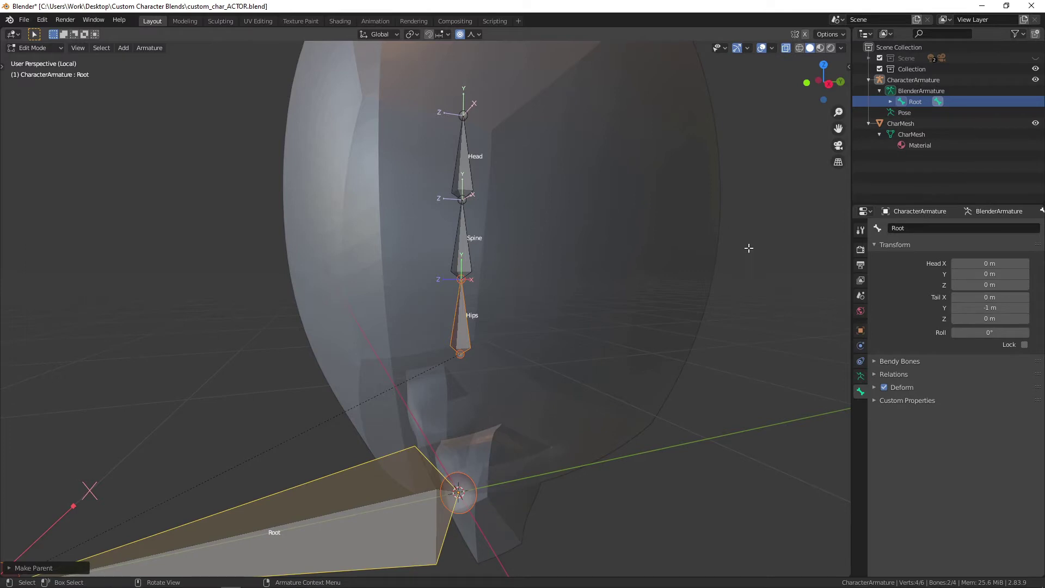
# Step: Add another single bone to the armature and name it LegRight
pyautogui.moveTo(773, 256); pyautogui.dragTo(539, 343, button='middle')
pyautogui.click(531, 343)
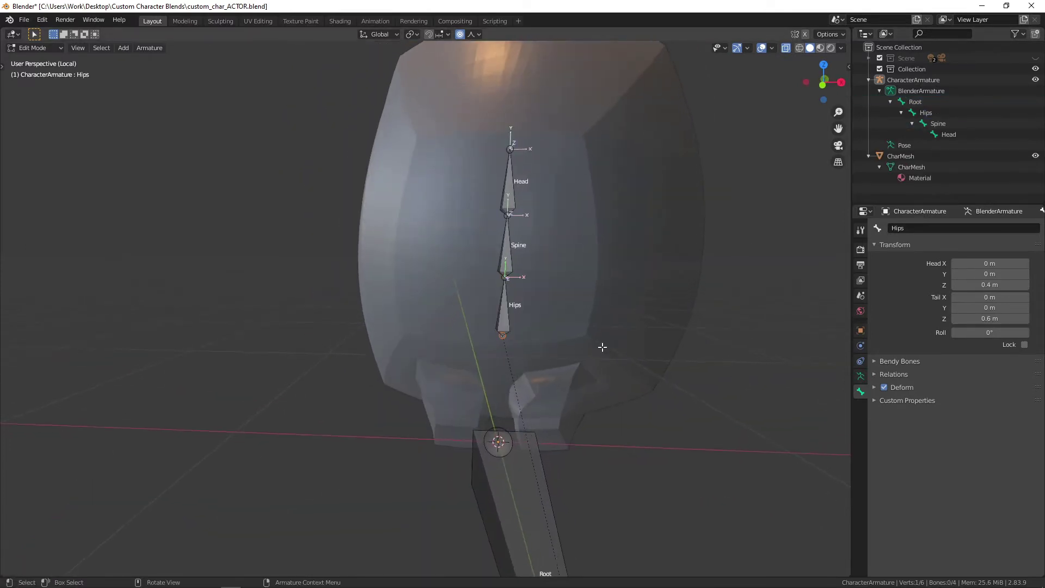
pyautogui.hotkey('shift', 'a')
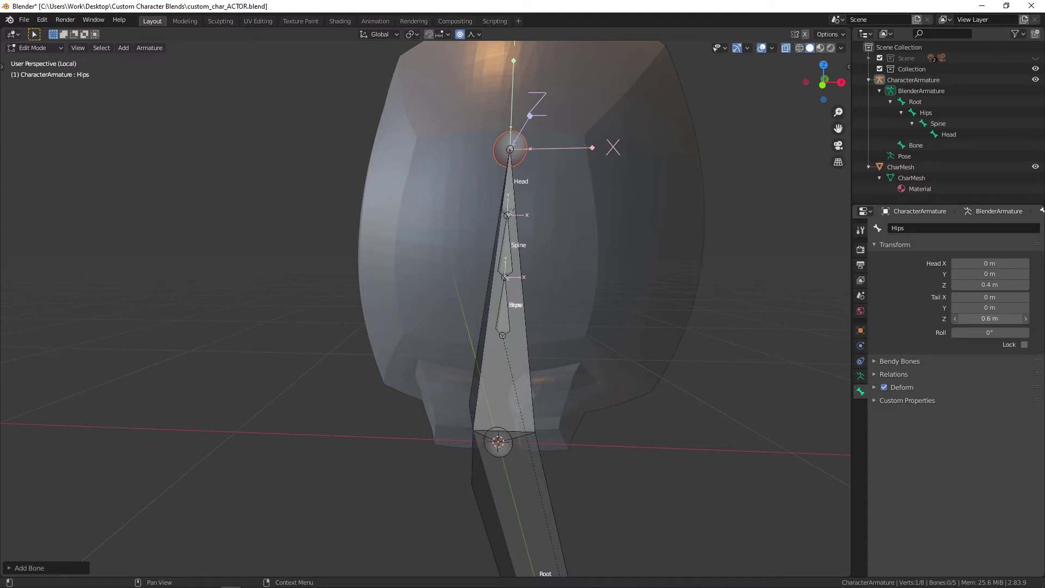
pyautogui.click(918, 148)
pyautogui.doubleClick(917, 146)
pyautogui.write('Leg')
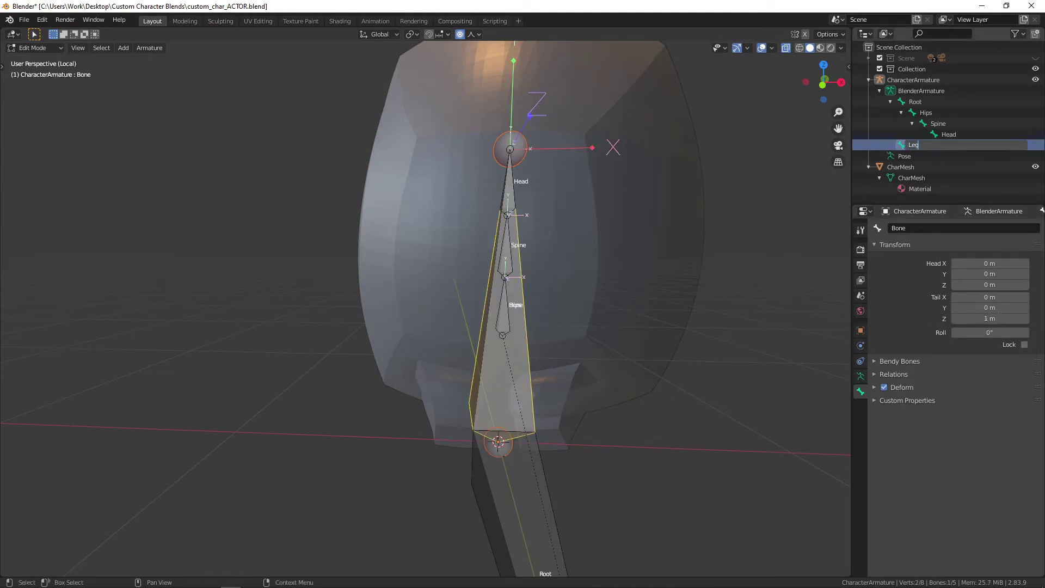
pyautogui.write('Right')
pyautogui.press('Return')
# Step: Set LegRight's head to X -0.2 m and Z 0.4 m, and its tail to X -0.2 m and Z 0 m
pyautogui.click(989, 285)
pyautogui.write('0.4')
pyautogui.press('Return')
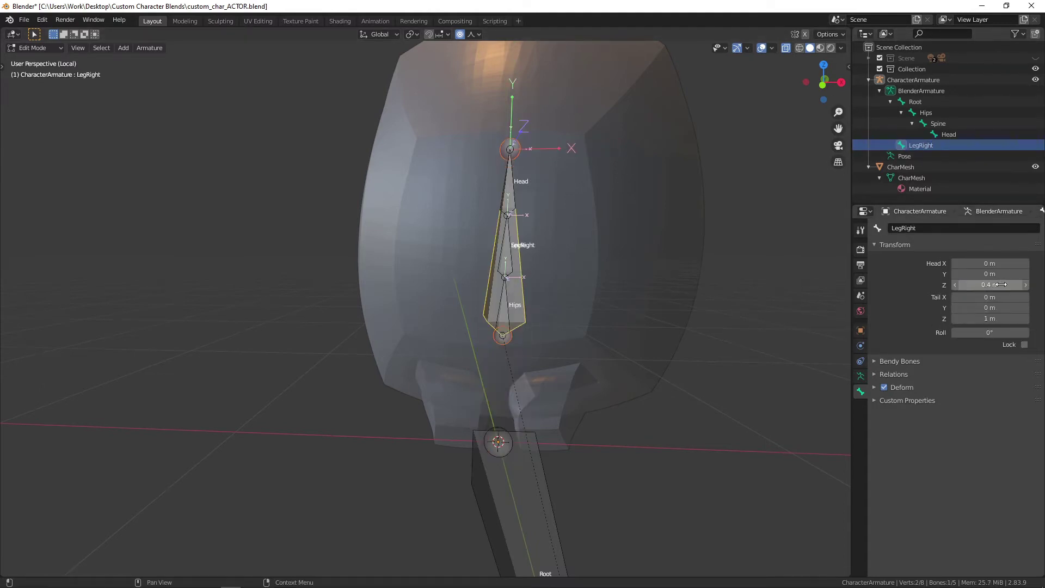
pyautogui.moveTo(990, 264)
pyautogui.mouseDown()
pyautogui.moveTo(1007, 264)
pyautogui.moveTo(978, 264)
pyautogui.mouseUp()
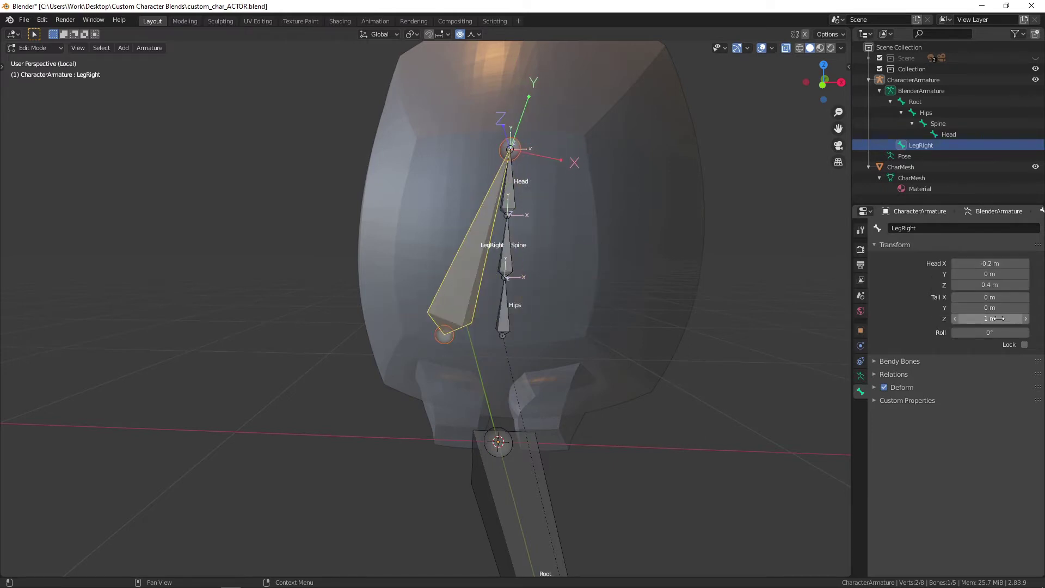
pyautogui.click(990, 297)
pyautogui.write('-0.2')
pyautogui.press('Return')
pyautogui.click(990, 318)
pyautogui.write('0')
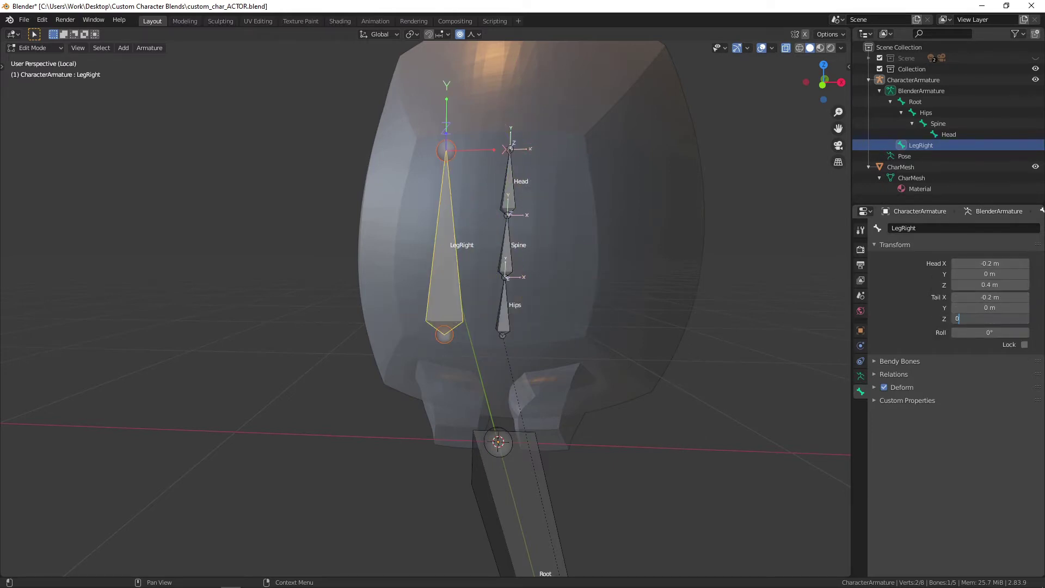
pyautogui.press('Return')
# Step: Refine LegRight with tail Z 0.05 m, head and tail X at -0.15 m, and a roll of 180°
pyautogui.click(996, 318)
pyautogui.write('0.05')
pyautogui.press('Return')
pyautogui.click(993, 263)
pyautogui.write('-0.15')
pyautogui.press('Return')
pyautogui.hotkey('ctrl', 'c')
pyautogui.hotkey('ctrl', 'v')
pyautogui.moveTo(653, 315); pyautogui.dragTo(930, 303, button='middle')
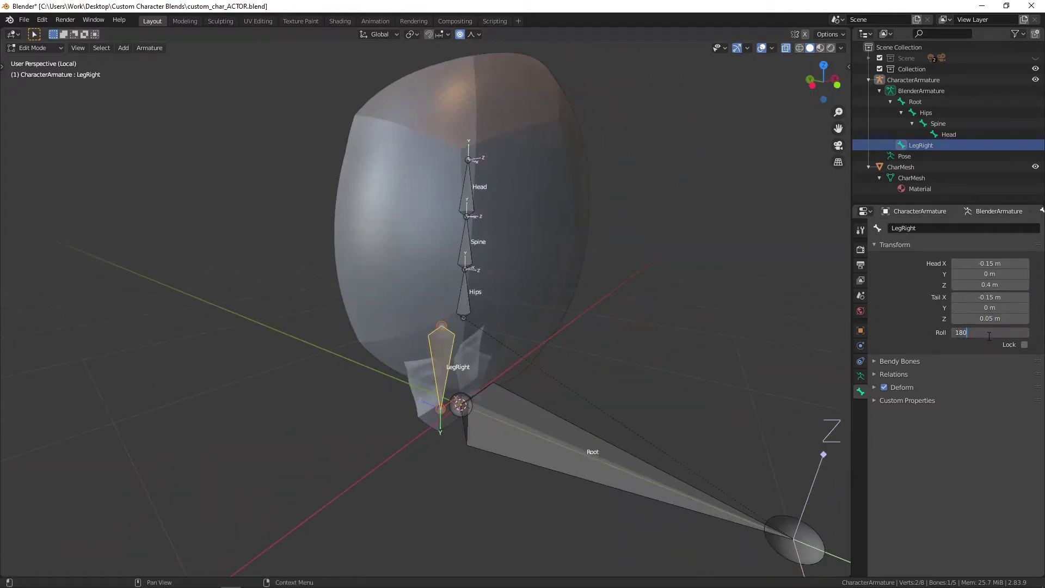
pyautogui.press('Return')
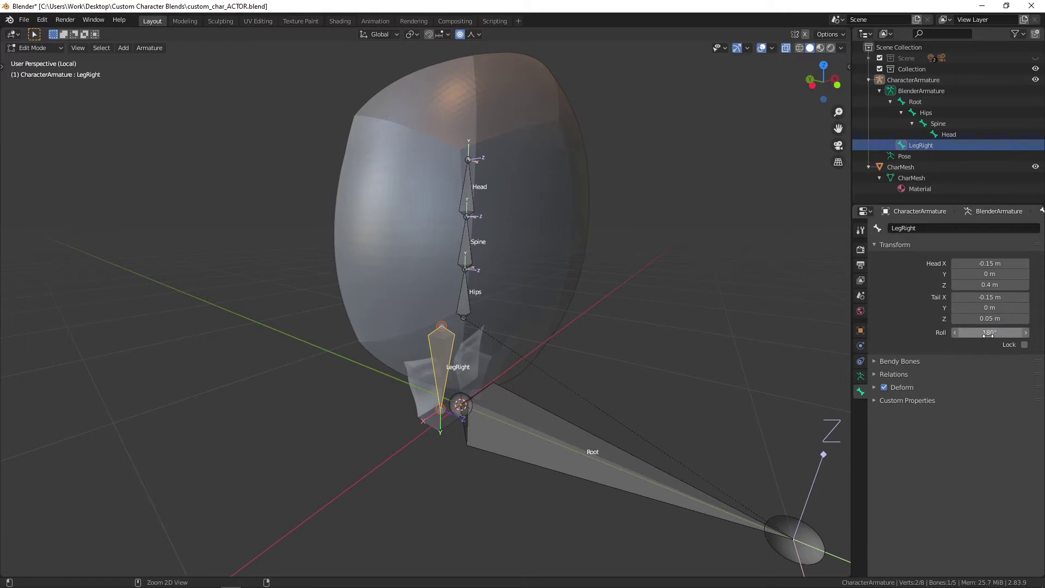
# Step: Parent the LegRight bone to the Hips bone, keeping its offset
pyautogui.keyDown('shift'); pyautogui.click(463, 294); pyautogui.keyUp('shift')
pyautogui.hotkey('ctrl', 'p')
pyautogui.click(460, 322)
# Step: Duplicate the LegRight bone and move the copy about 0.38 m along the X axis to the other leg
pyautogui.click(442, 342)
pyautogui.rightClick(442, 341)
pyautogui.click(439, 343)
pyautogui.press('x')
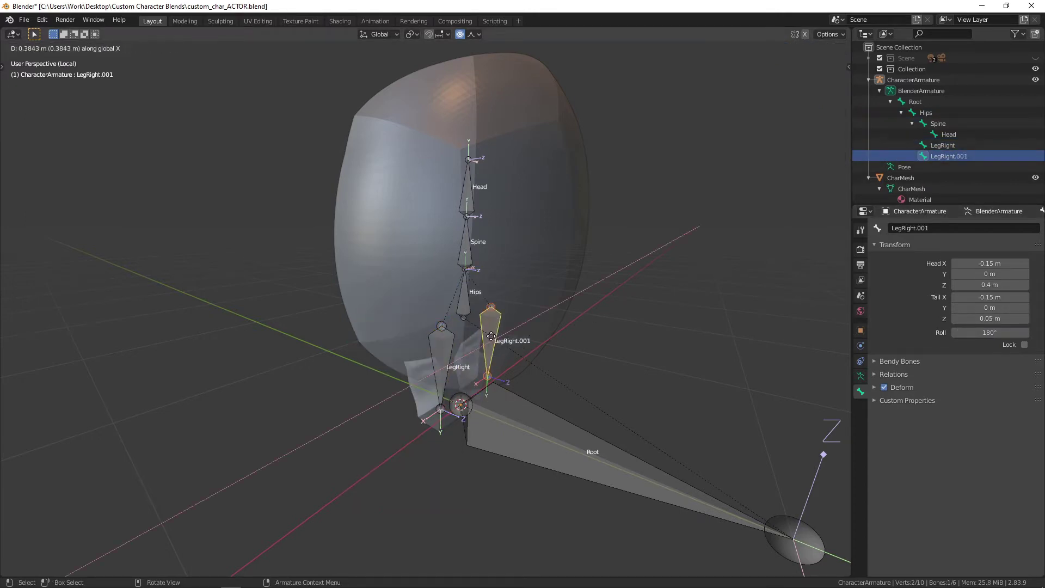
pyautogui.click(491, 337)
pyautogui.moveTo(491, 336); pyautogui.dragTo(419, 335, button='middle')
# Step: Set the duplicated leg bone's head X and tail X to 0.15 m
pyautogui.click(1017, 263)
pyautogui.write('.15')
pyautogui.press('Tab')
pyautogui.press('Tab')
pyautogui.press('Tab')
pyautogui.write('.15')
pyautogui.press('Return')
# Step: Return to Object Mode and turn on names, axes and in-front display for CharacterArmature
pyautogui.click(820, 89)
pyautogui.moveTo(776, 137); pyautogui.dragTo(719, 235, button='middle')
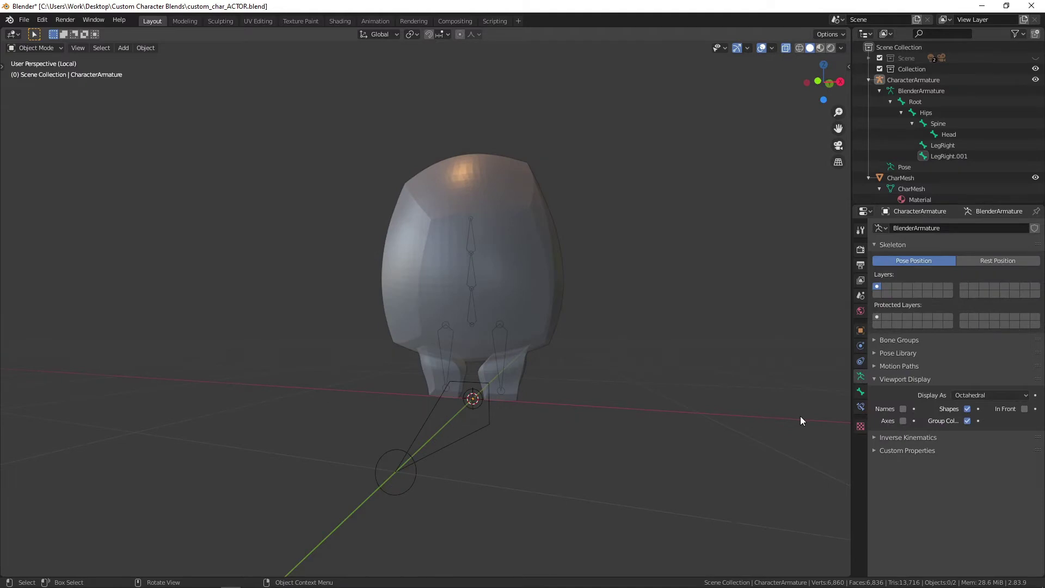
pyautogui.press('KP_1')
pyautogui.click(913, 79)
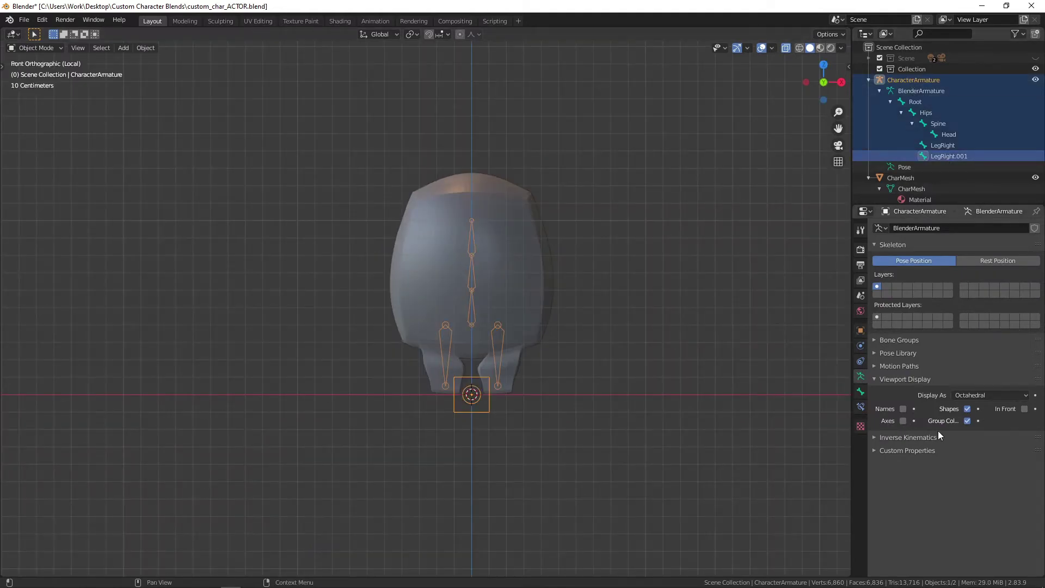
pyautogui.click(903, 421)
# Step: Rename the LegRight.001 bone as LegLeft
pyautogui.doubleClick(949, 157)
pyautogui.write('LegLeft')
pyautogui.press('Return')
pyautogui.moveTo(823, 366); pyautogui.dragTo(697, 322, button='middle')
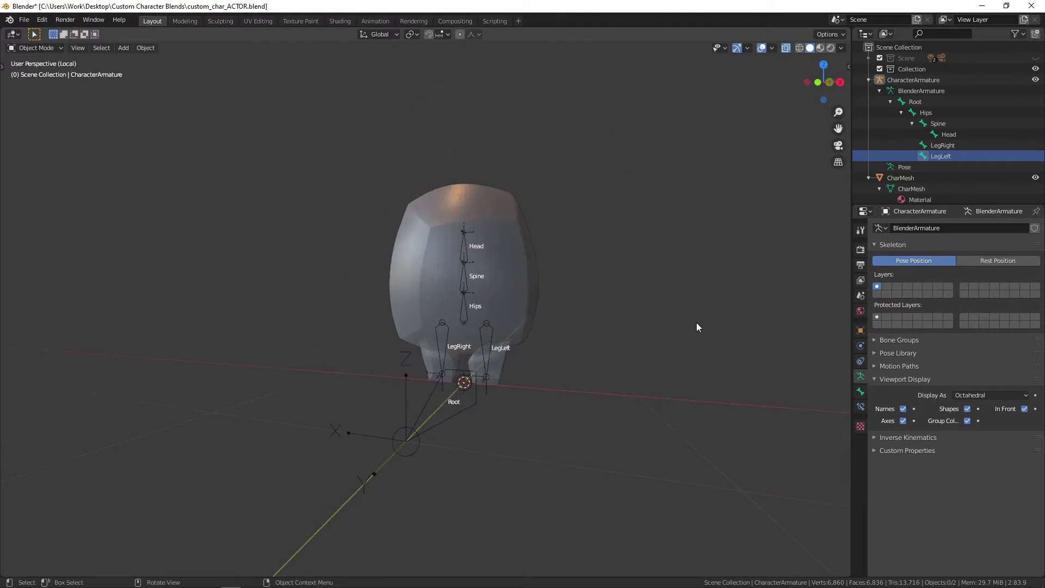
# Step: Apply the location of both the mesh and the armature objects and clear the selection
pyautogui.press('a')
pyautogui.click(146, 47)
pyautogui.moveTo(158, 100)
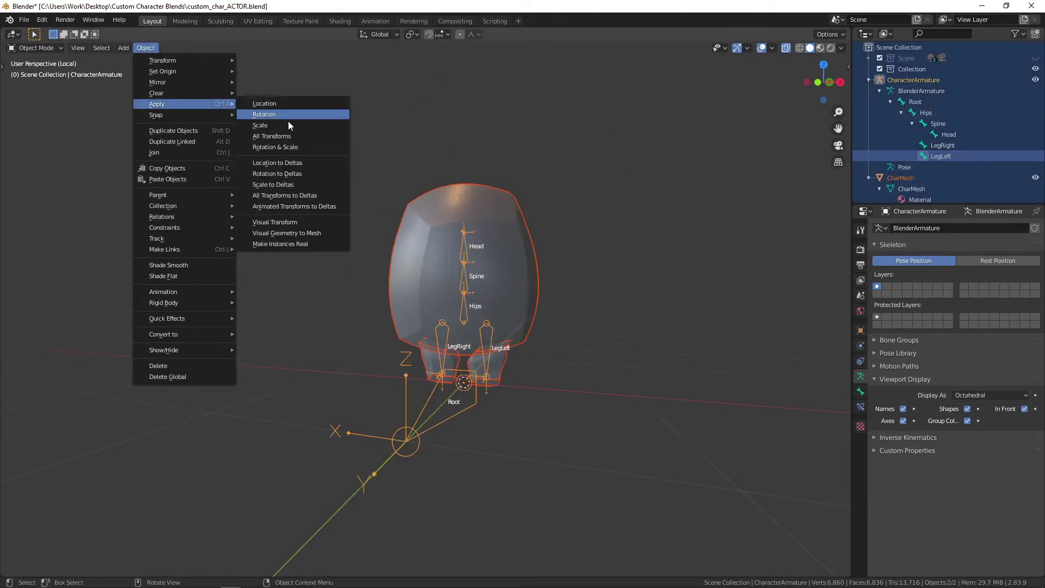
pyautogui.click(282, 105)
pyautogui.hotkey('alt', 'a')
pyautogui.moveTo(545, 241); pyautogui.dragTo(602, 249, button='middle')
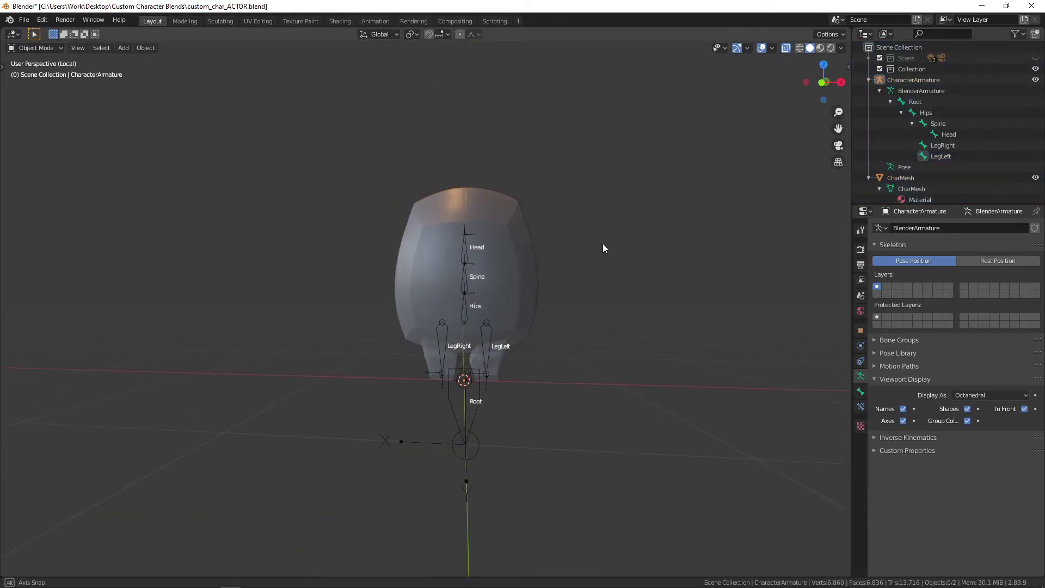
# Step: Save a copy of the file as custom_char_ARM.blend in the Custom Character Blends folder
pyautogui.click(24, 20)
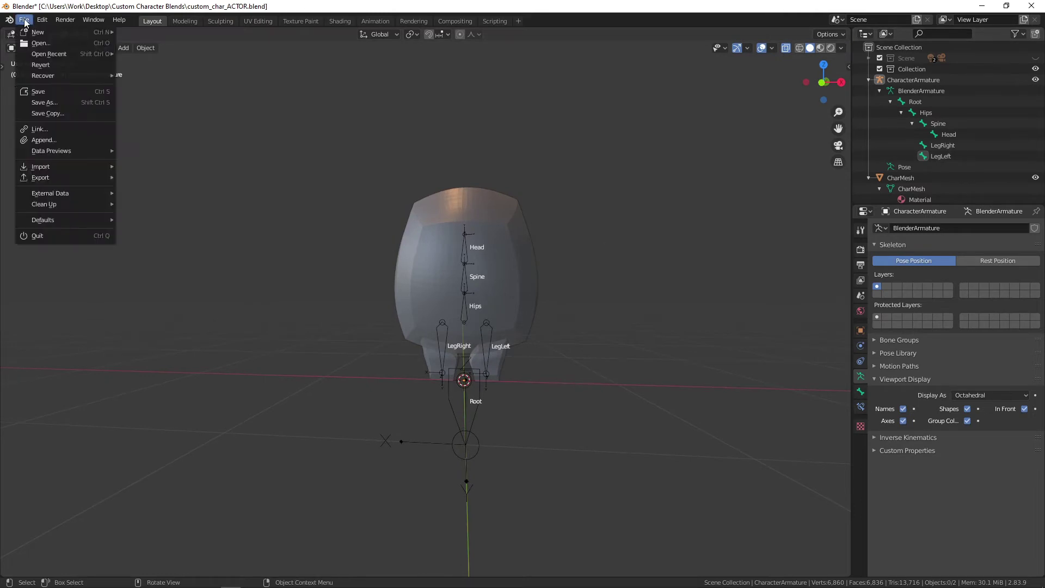
pyautogui.click(60, 112)
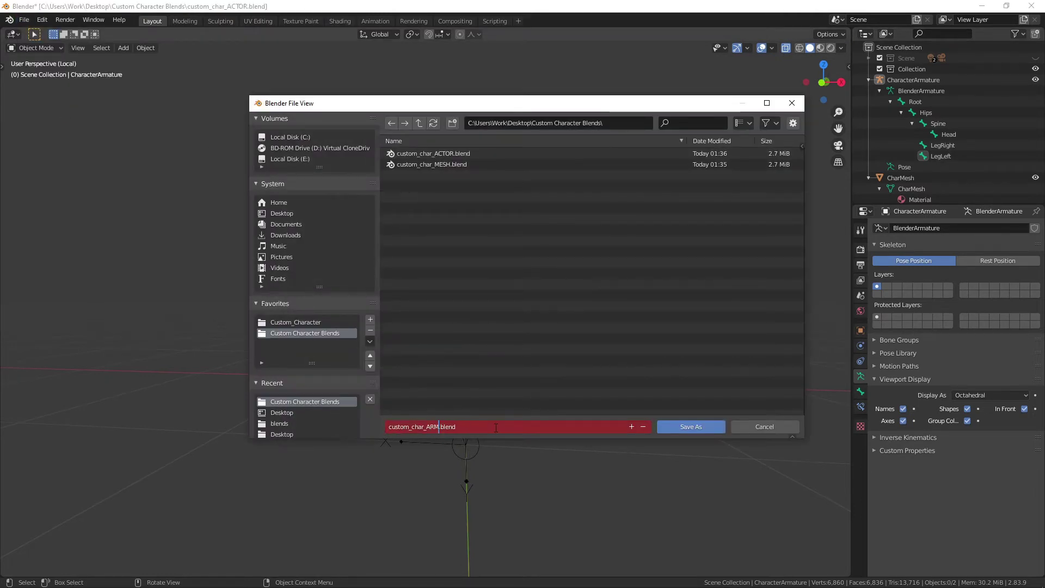
pyautogui.click(699, 423)
pyautogui.moveTo(733, 270); pyautogui.dragTo(713, 264, button='middle')
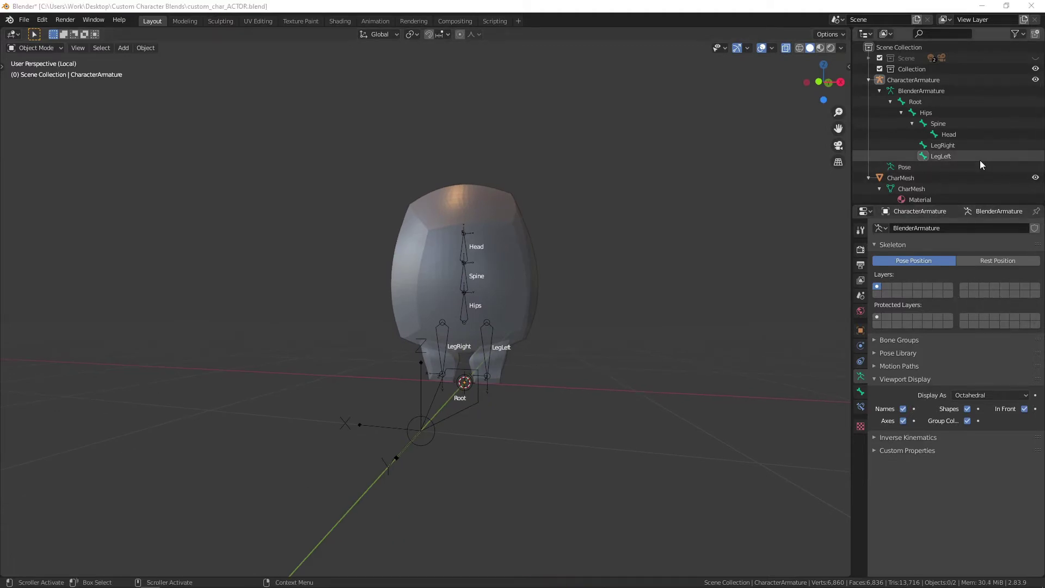
# Step: Parent CharMesh to CharacterArmature using Armature Deform with Automatic Weights
pyautogui.click(937, 177)
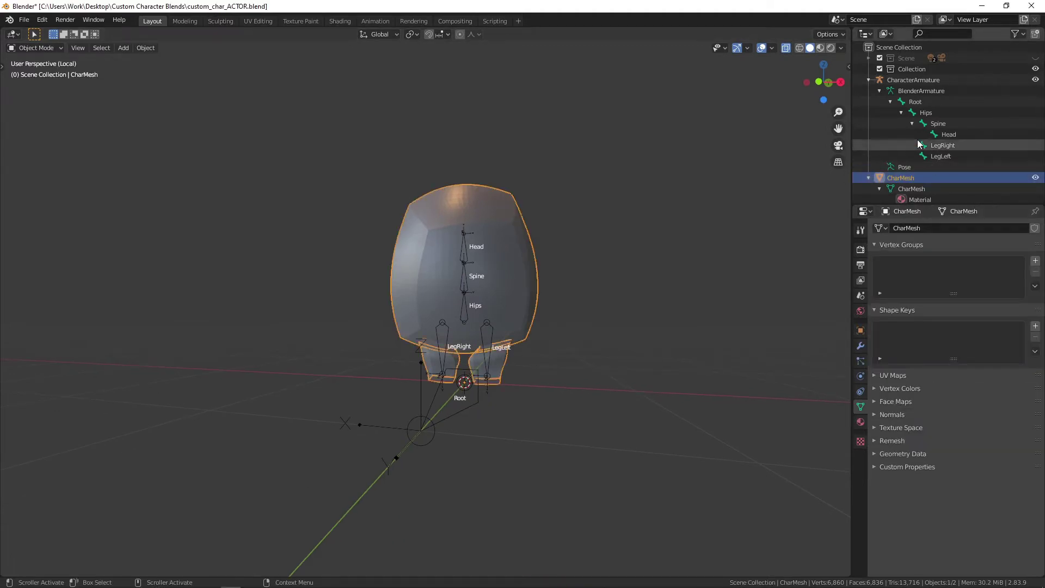
pyautogui.keyDown('ctrl'); pyautogui.click(917, 81); pyautogui.keyUp('ctrl')
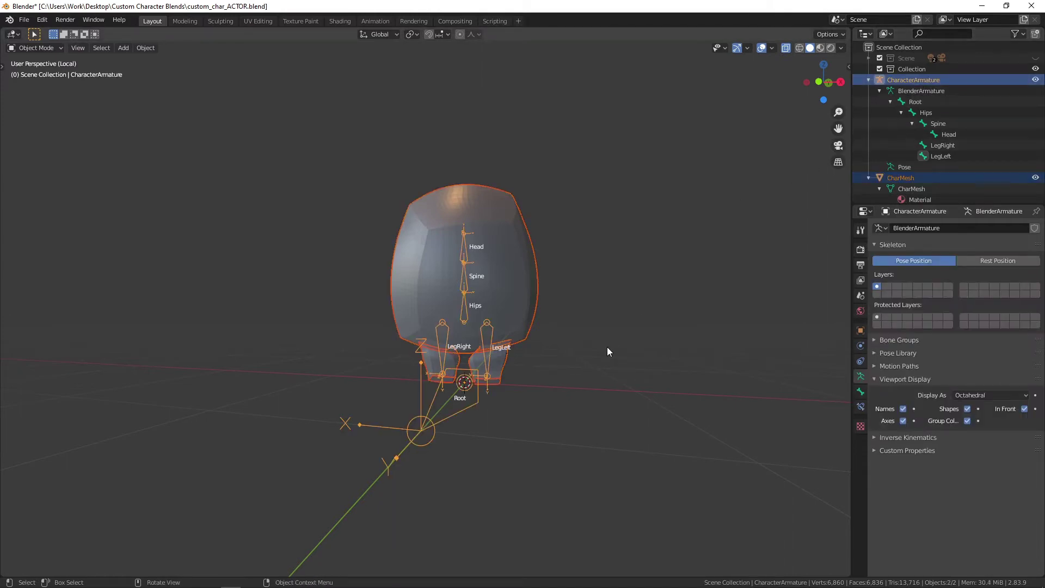
pyautogui.hotkey('ctrl', 'p')
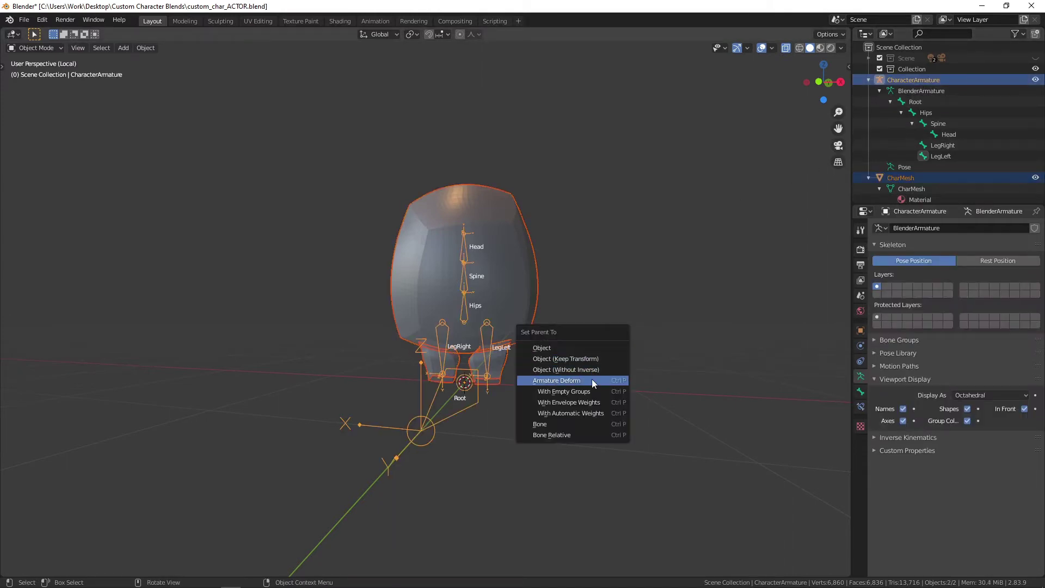
pyautogui.click(610, 412)
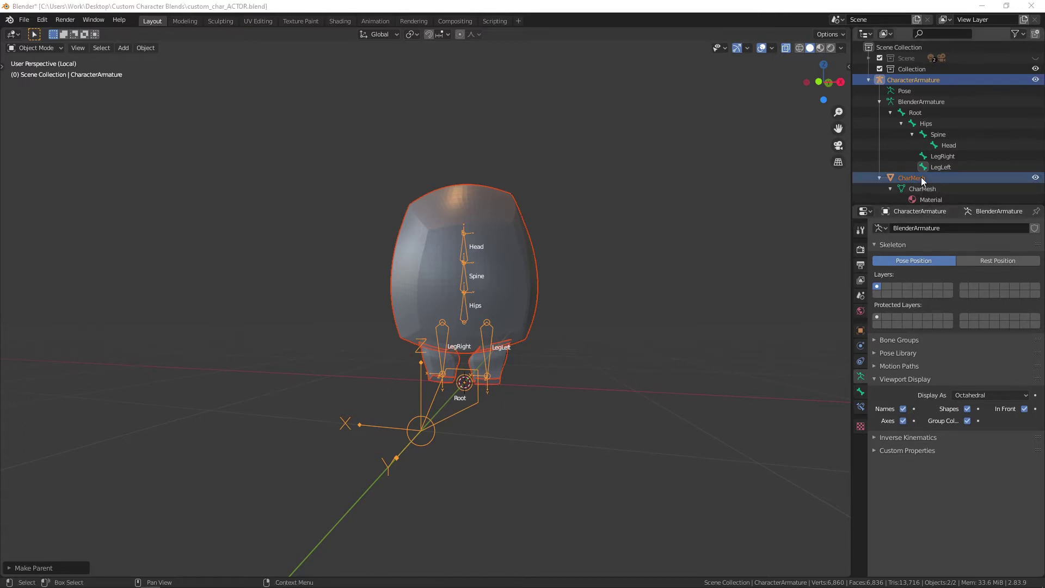
# Step: Select CharacterArmature together with CharMesh as the active object and enter Weight Paint mode
pyautogui.click(773, 179)
pyautogui.click(935, 79)
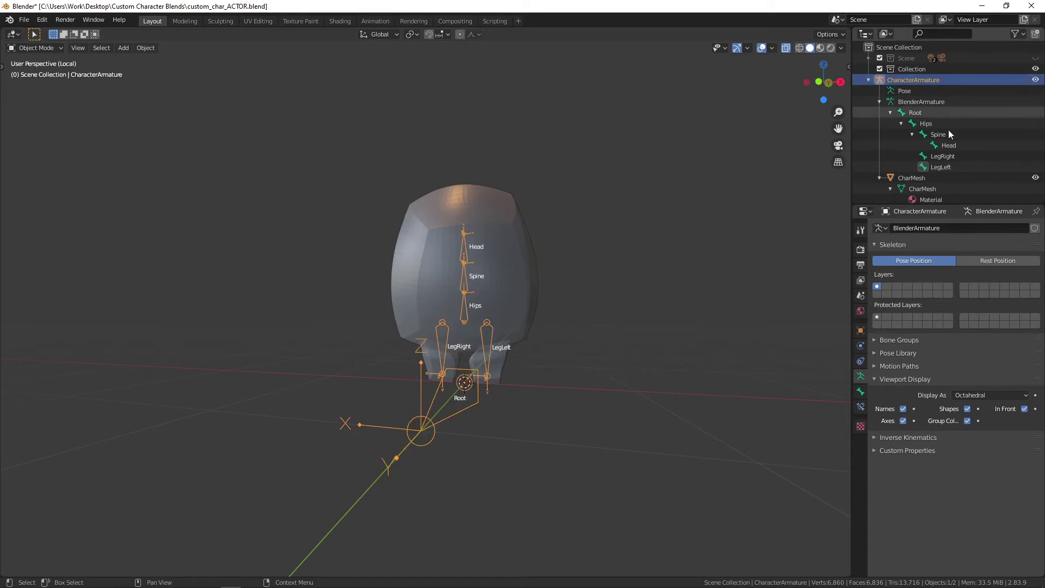
pyautogui.keyDown('ctrl'); pyautogui.click(941, 179); pyautogui.keyUp('ctrl')
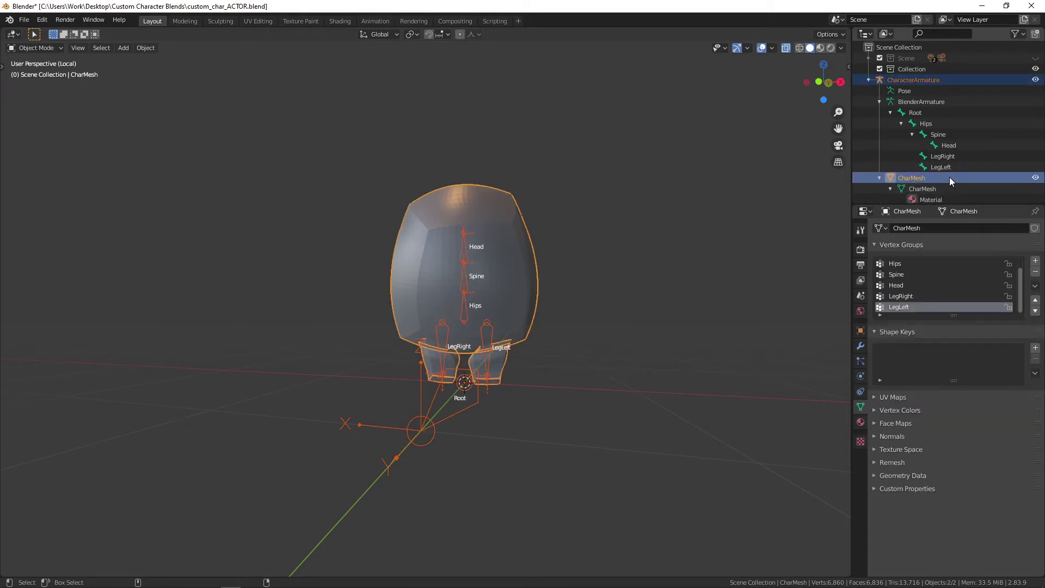
pyautogui.click(61, 47)
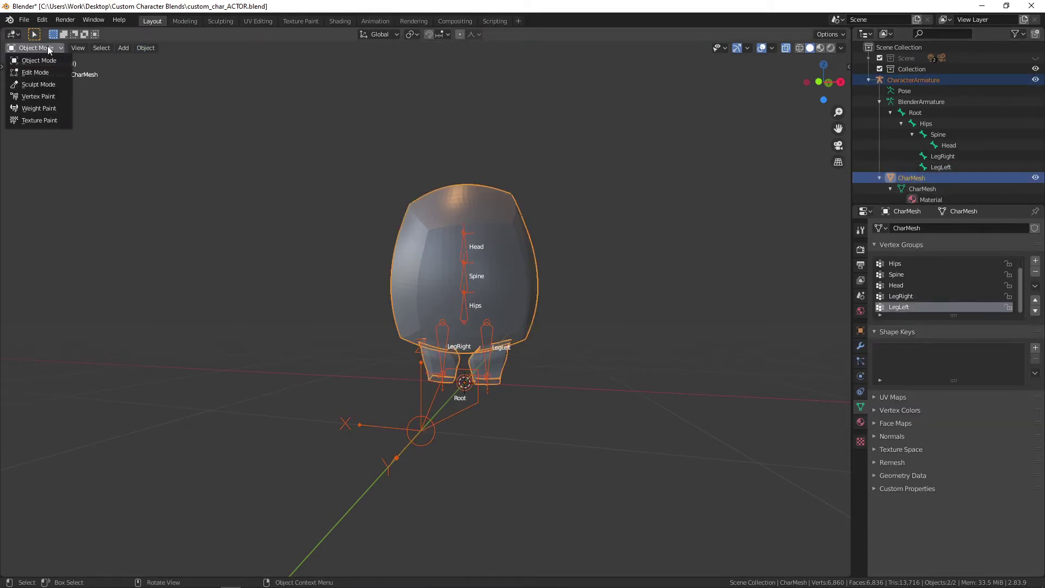
pyautogui.click(51, 108)
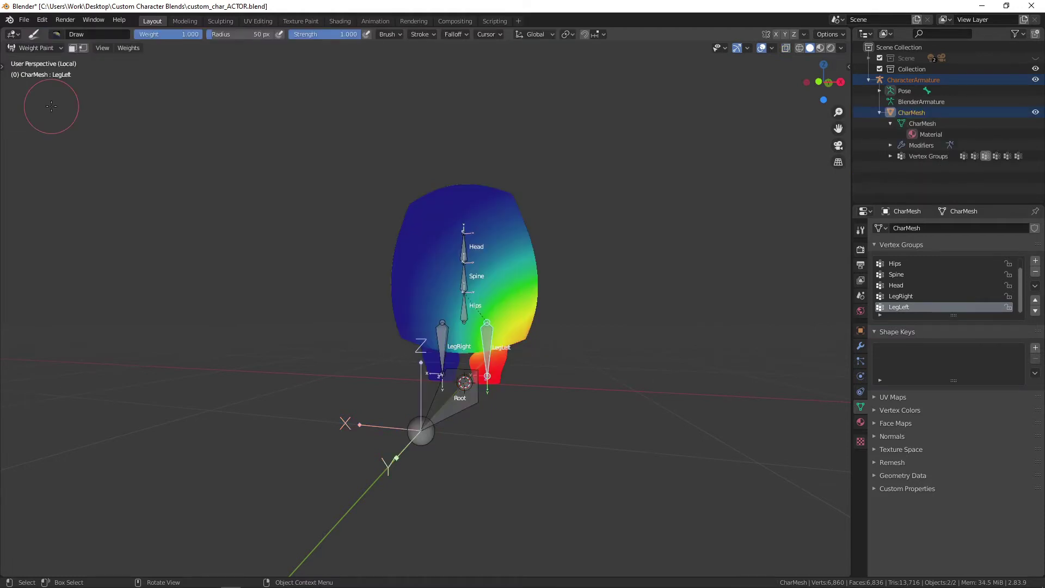
# Step: Examine the automatic weights on CharMesh for each bone: the legs, Hips, Spine, Head and Root
pyautogui.keyDown('ctrl'); pyautogui.click(443, 340); pyautogui.keyUp('ctrl')
pyautogui.keyDown('ctrl'); pyautogui.click(466, 307); pyautogui.keyUp('ctrl')
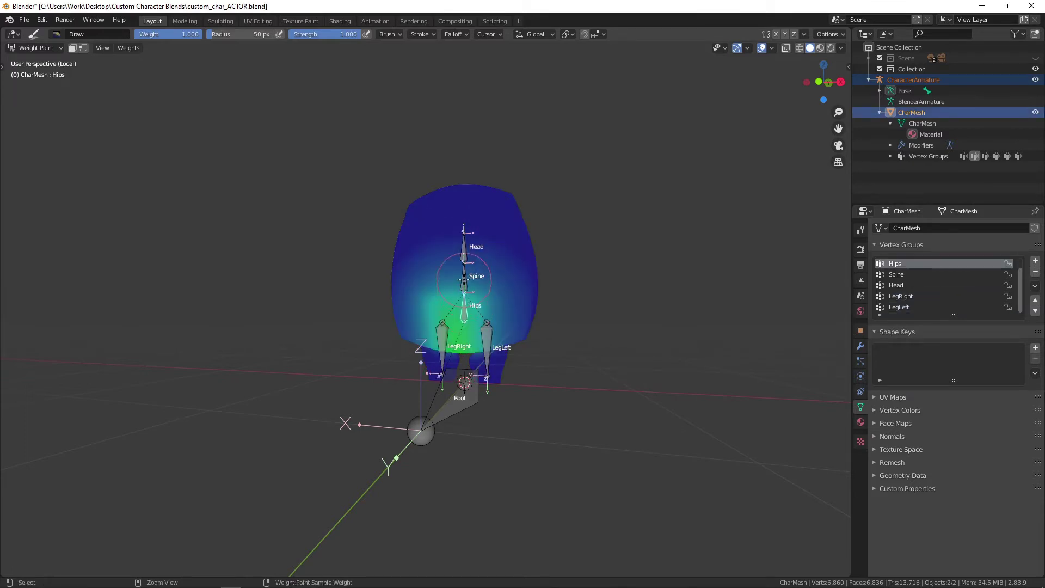
pyautogui.keyDown('ctrl'); pyautogui.click(464, 279); pyautogui.keyUp('ctrl')
pyautogui.keyDown('ctrl'); pyautogui.click(463, 252); pyautogui.keyUp('ctrl')
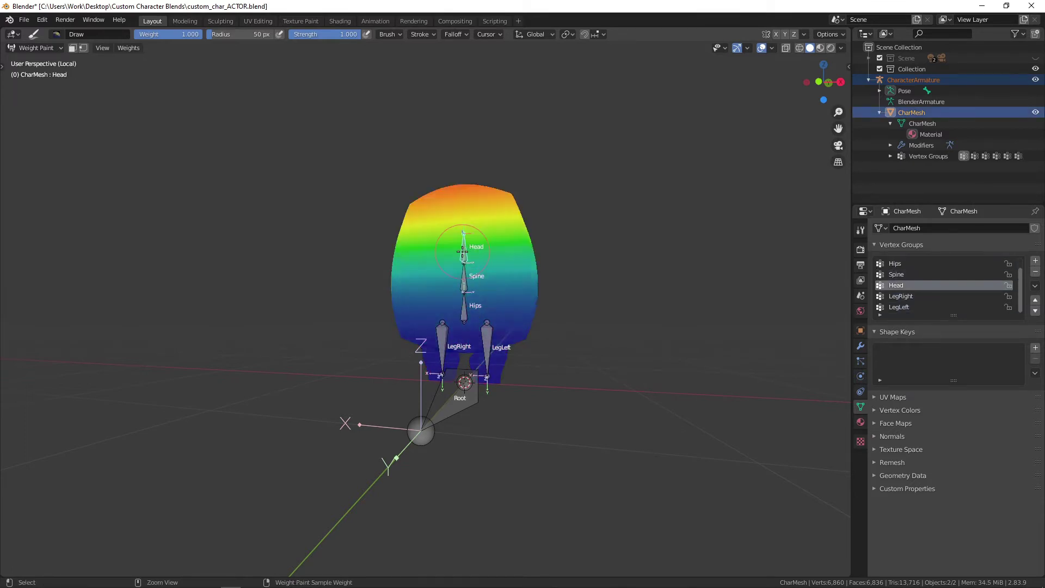
pyautogui.keyDown('ctrl'); pyautogui.click(487, 337); pyautogui.keyUp('ctrl')
pyautogui.keyDown('ctrl'); pyautogui.click(459, 397); pyautogui.keyUp('ctrl')
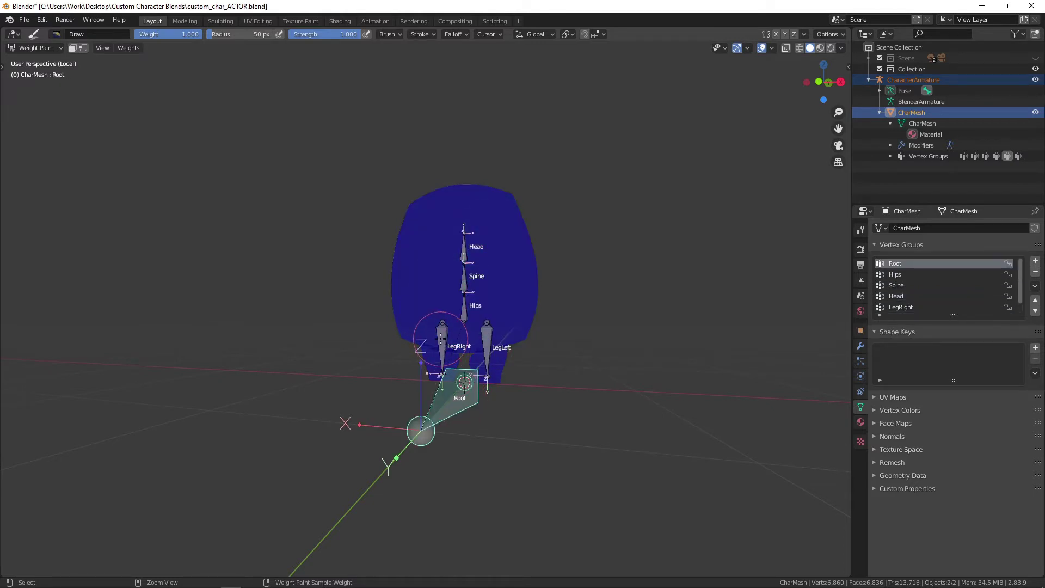
pyautogui.keyDown('ctrl'); pyautogui.click(441, 339); pyautogui.keyUp('ctrl')
pyautogui.keyDown('ctrl'); pyautogui.click(464, 305); pyautogui.keyUp('ctrl')
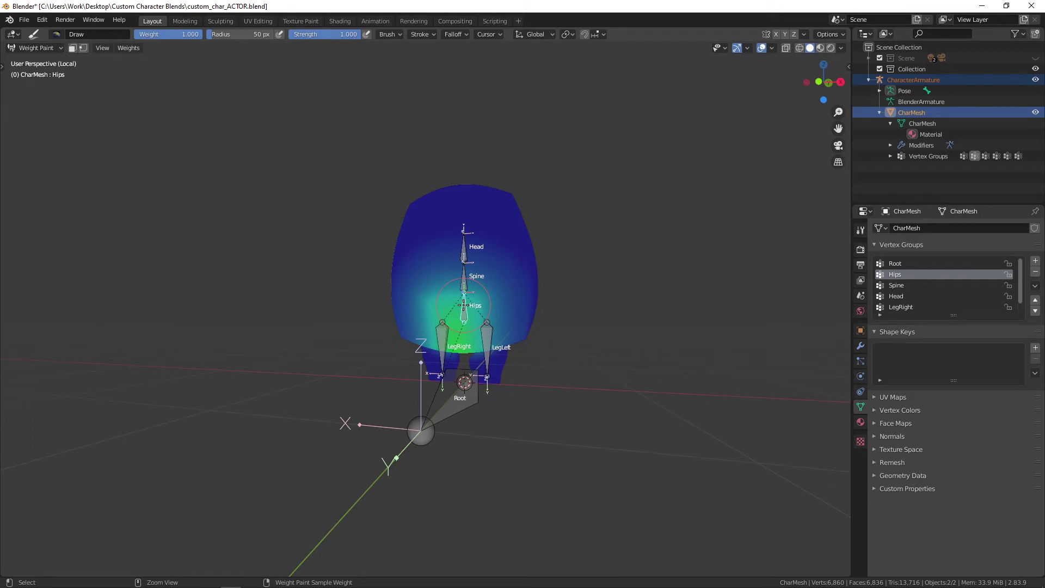
# Step: Show the active tool settings, switch to posing CharacterArmature and enable Auto IK
pyautogui.click(849, 67)
pyautogui.click(845, 88)
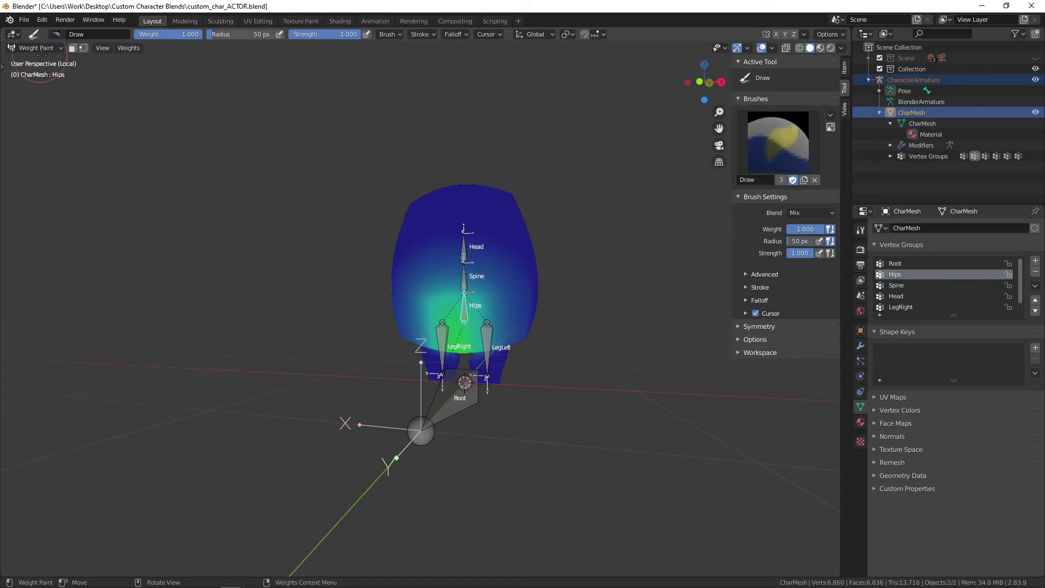
pyautogui.click(906, 90)
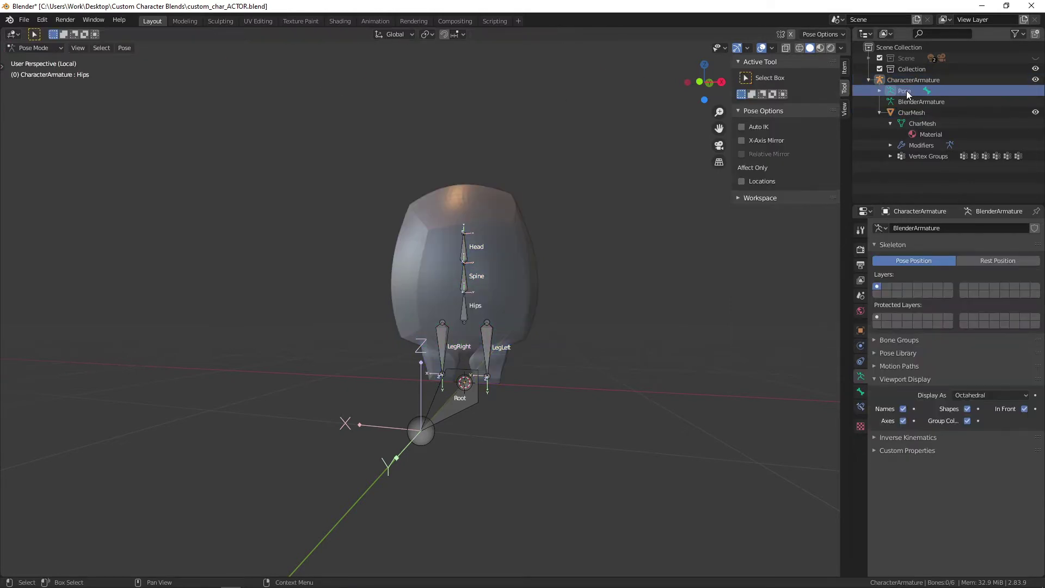
pyautogui.click(741, 127)
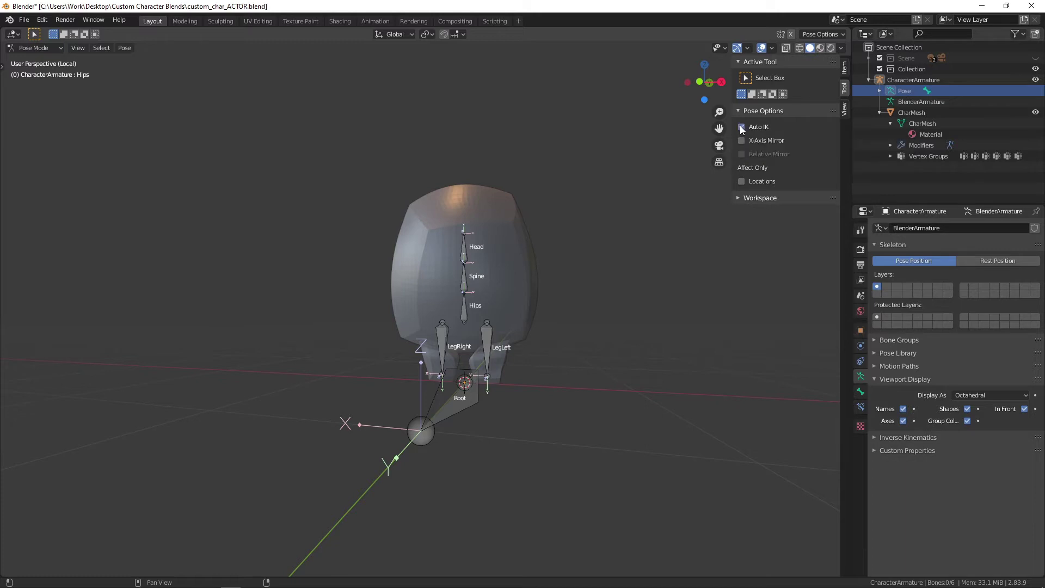
# Step: Test how the mesh deforms by moving the Head, LegLeft and LegRight bones, cancelling each move
pyautogui.click(464, 246)
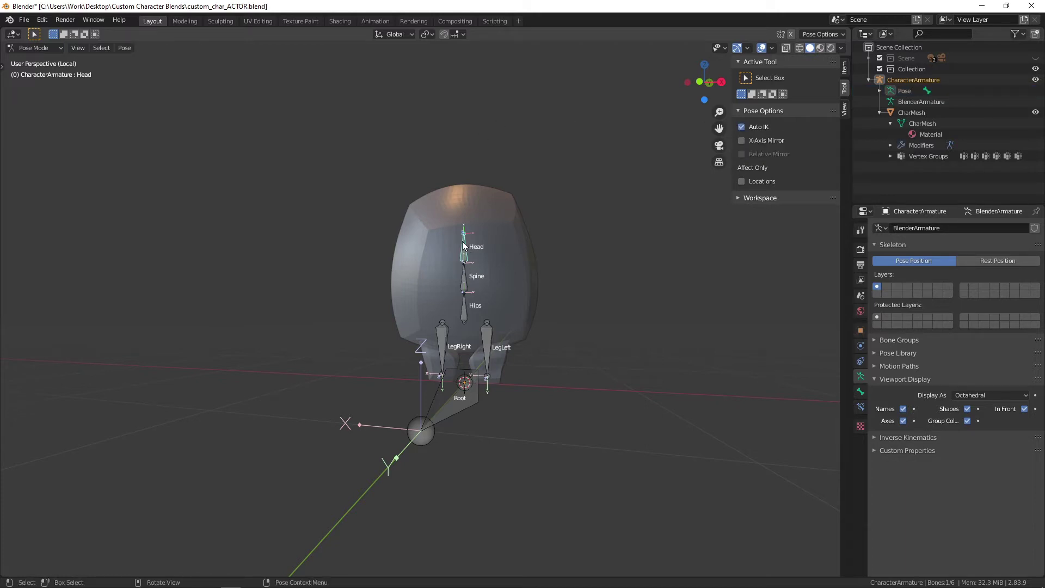
pyautogui.press('g')
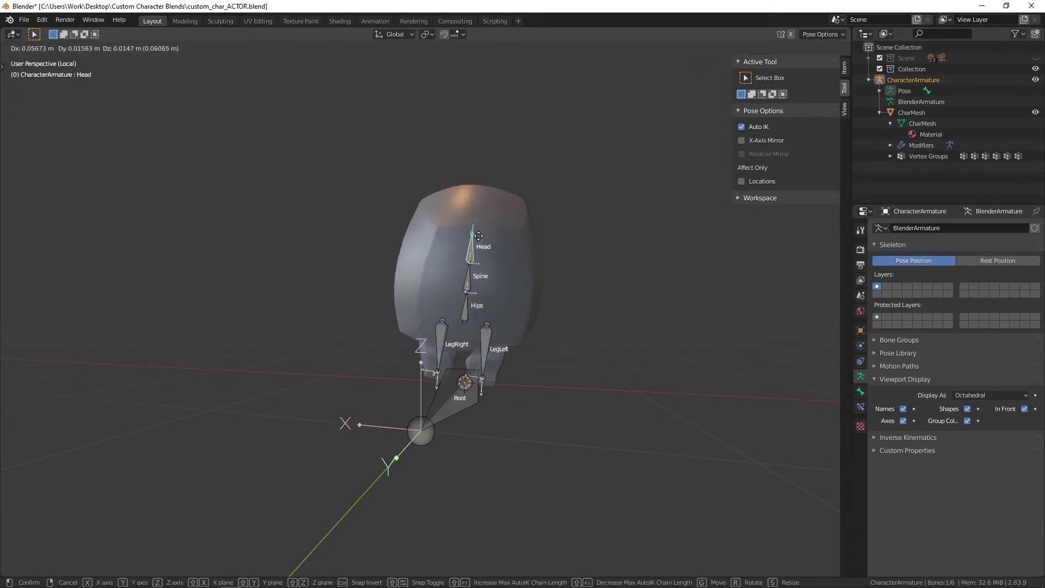
pyautogui.press('Escape')
pyautogui.click(487, 368)
pyautogui.press('g')
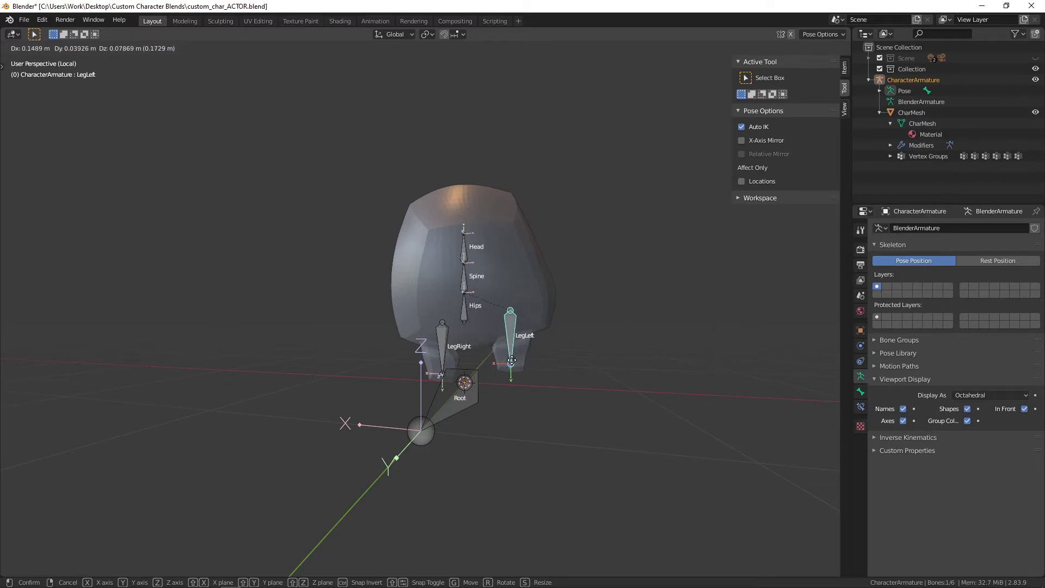
pyautogui.press('Escape')
pyautogui.click(444, 346)
pyautogui.press('g')
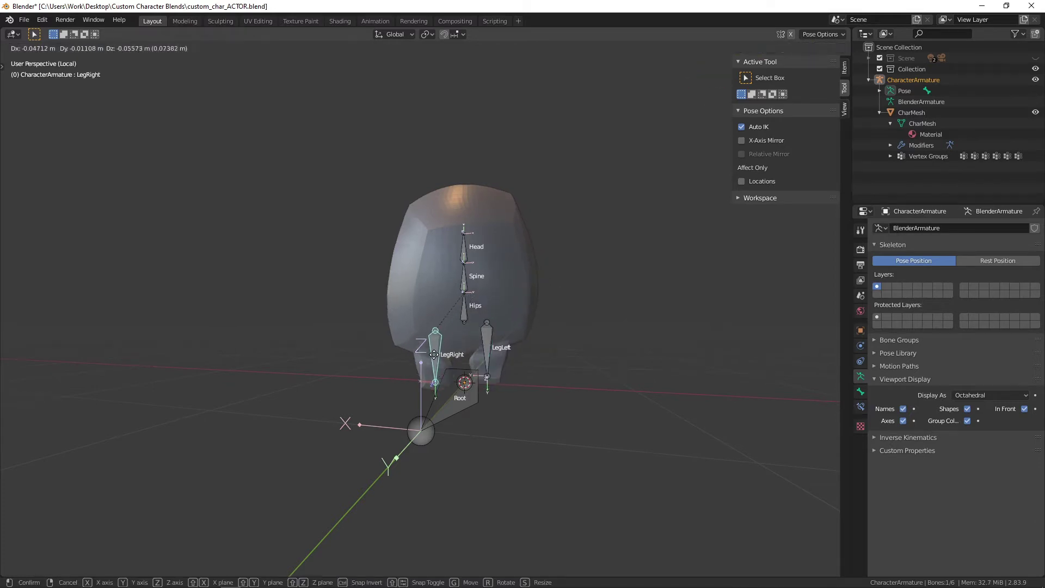
pyautogui.press('Escape')
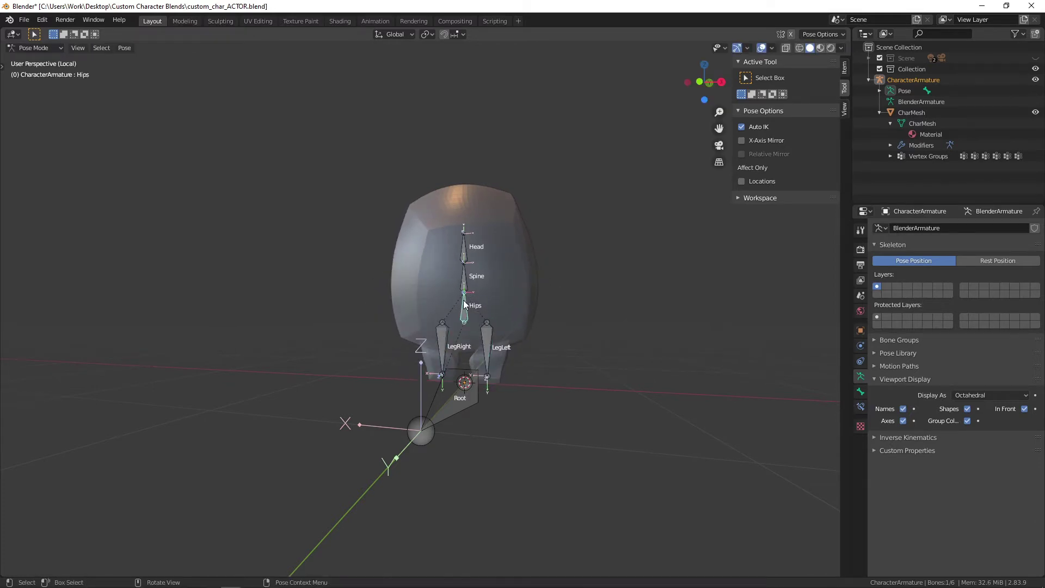
# Step: Test how the mesh deforms by moving the Hips and Spine bones, cancelling each move
pyautogui.press('g')
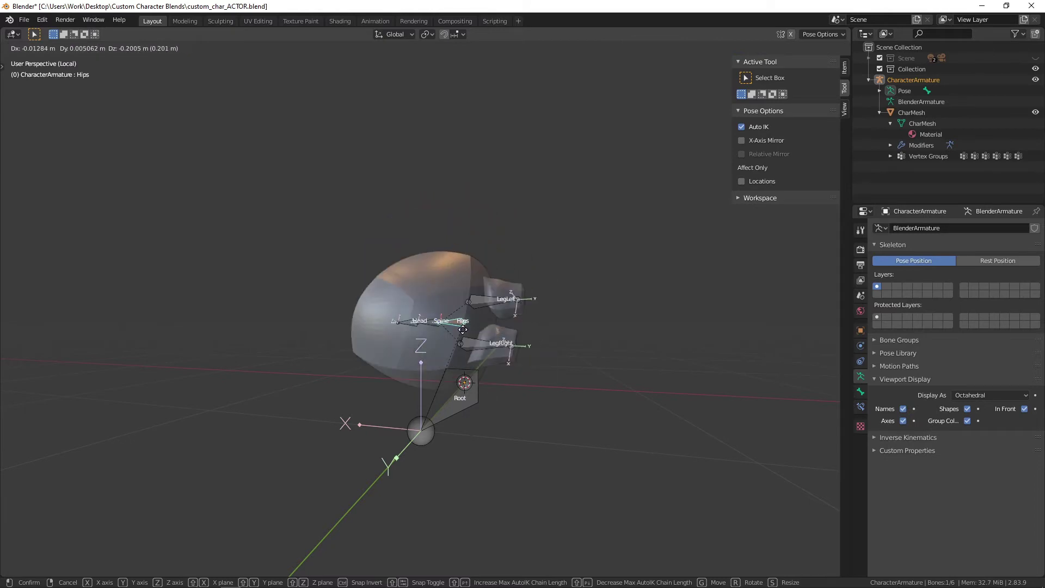
pyautogui.press('Escape')
pyautogui.click(466, 275)
pyautogui.press('g')
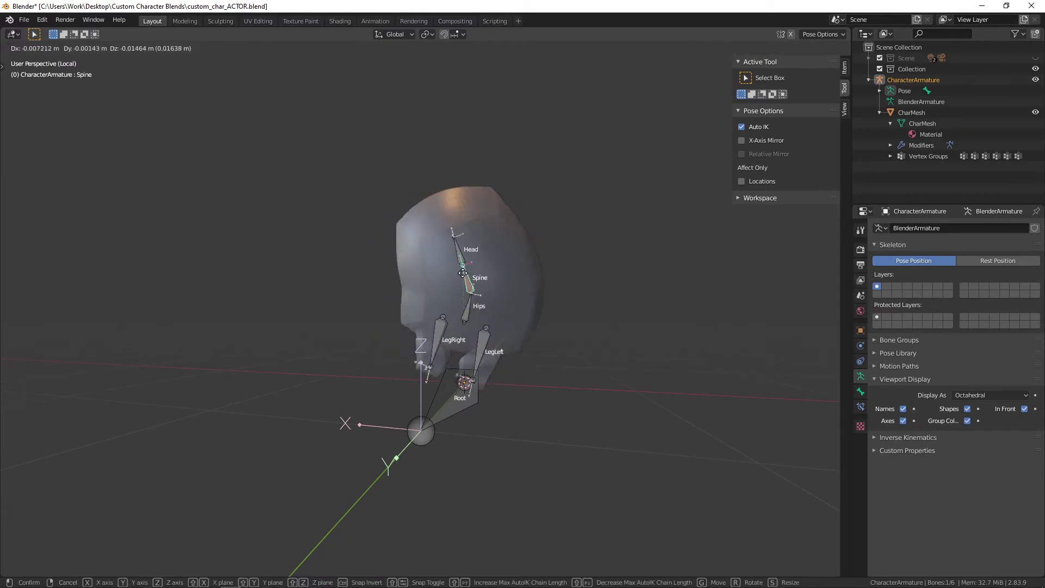
pyautogui.press('Escape')
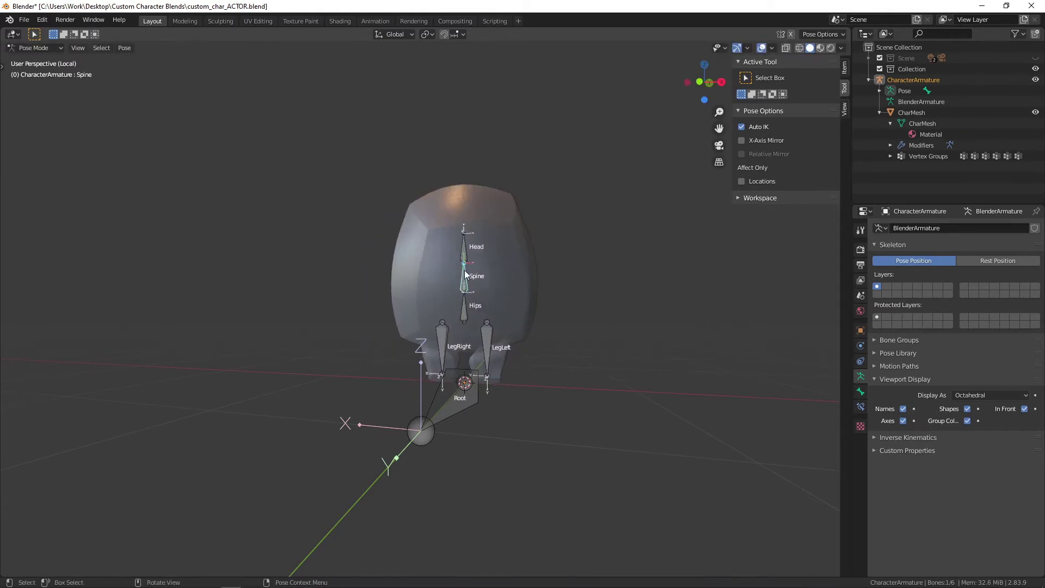
# Step: Leave Pose Mode and return to Object Mode
pyautogui.click(720, 270)
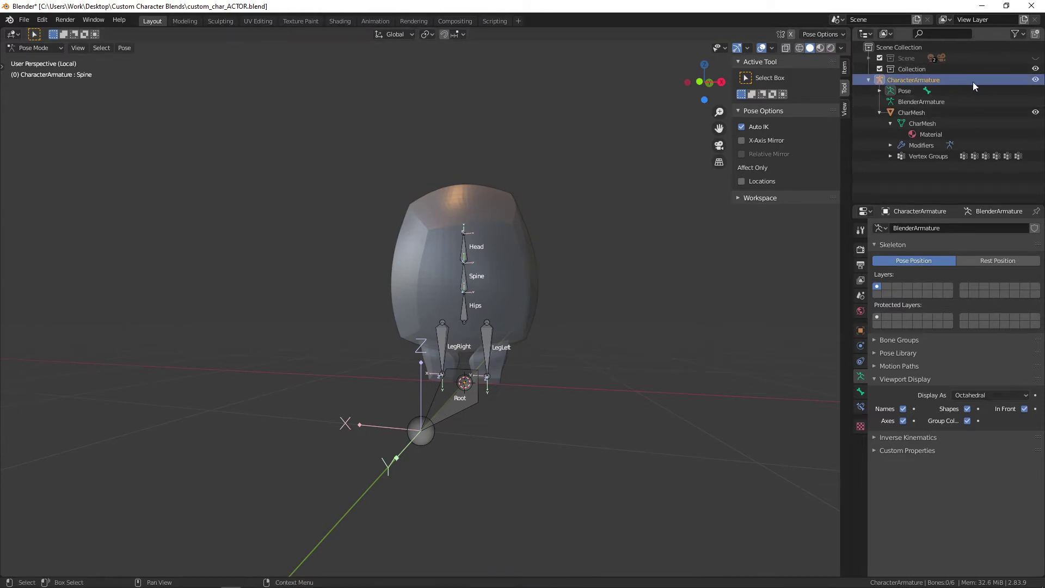
pyautogui.keyDown('ctrl'); pyautogui.click(933, 114); pyautogui.keyUp('ctrl')
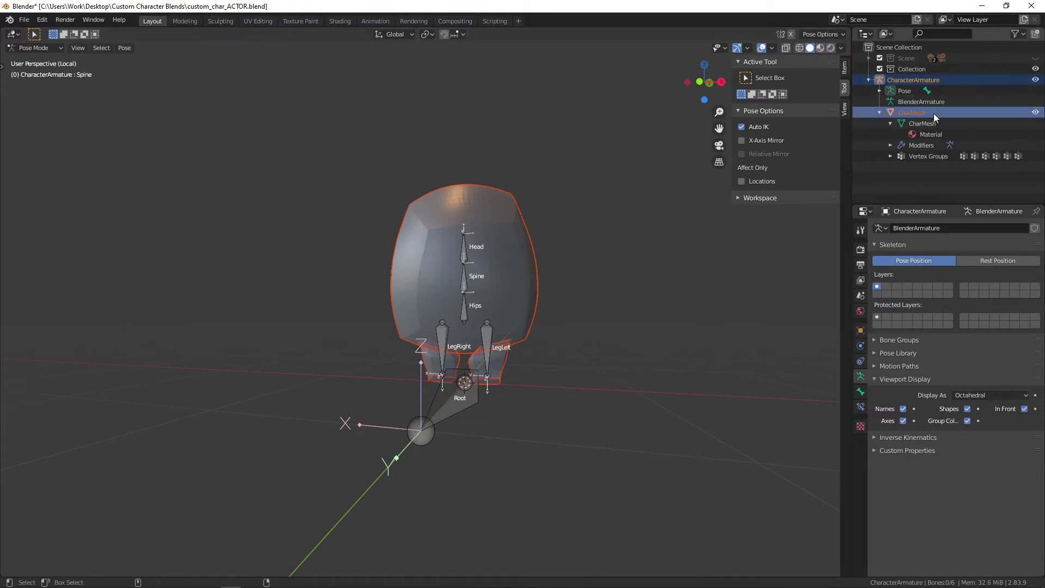
pyautogui.click(58, 49)
pyautogui.click(48, 47)
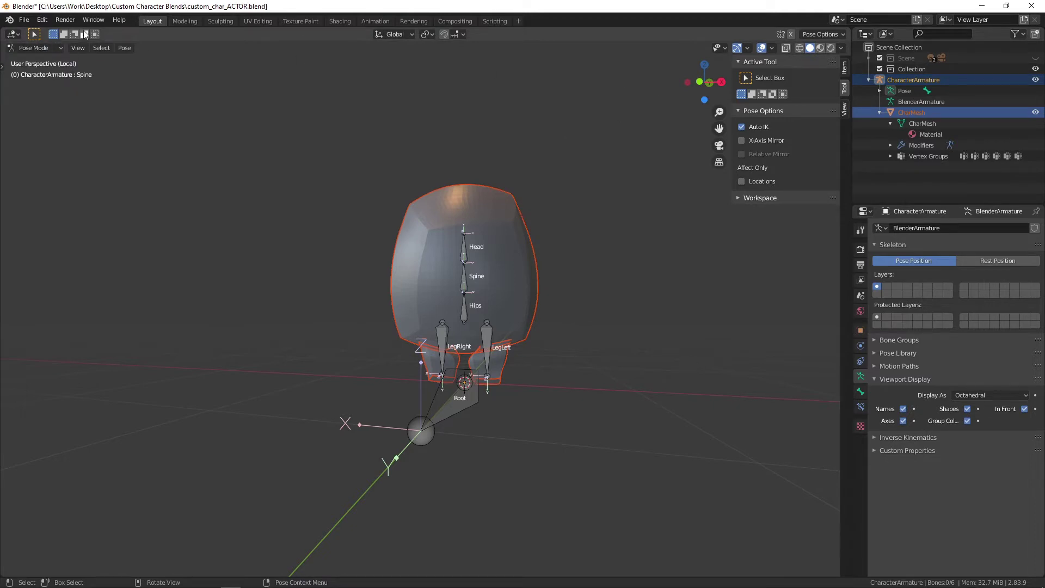
pyautogui.click(48, 48)
pyautogui.click(43, 60)
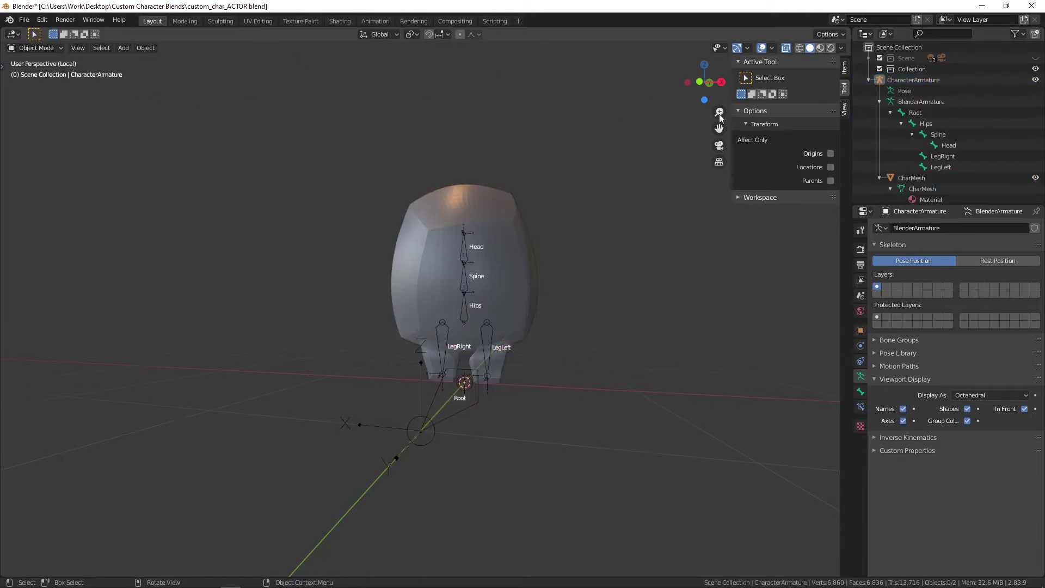
# Step: Reselect the armature with CharMesh active and go back into Weight Paint mode
pyautogui.click(929, 178)
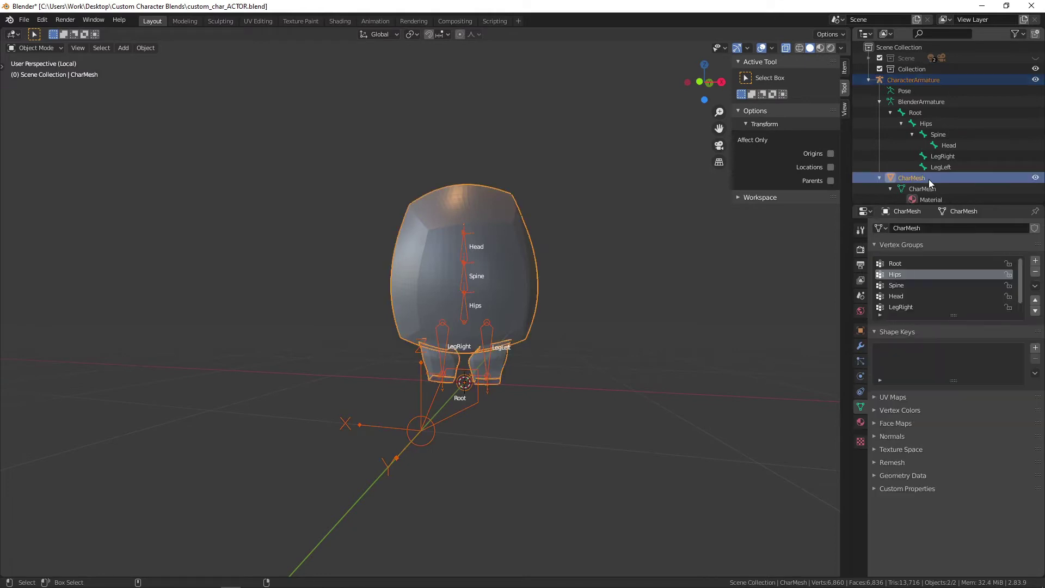
pyautogui.click(38, 47)
pyautogui.click(38, 109)
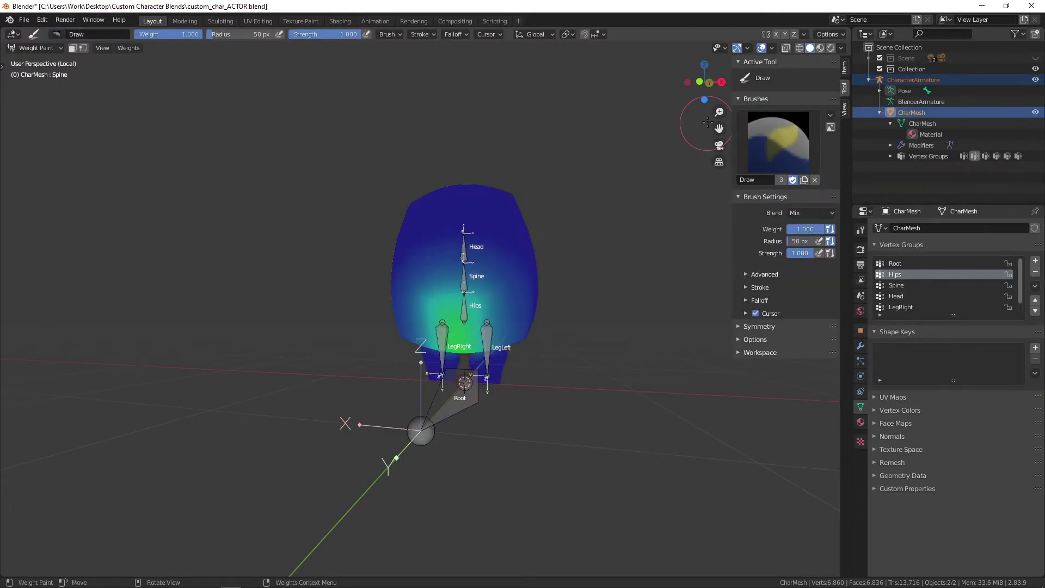
# Step: Inspect the weight distribution of the LegRight, LegLeft, Hips, Spine and Head bones from different angles
pyautogui.moveTo(702, 85); pyautogui.dragTo(626, 89)
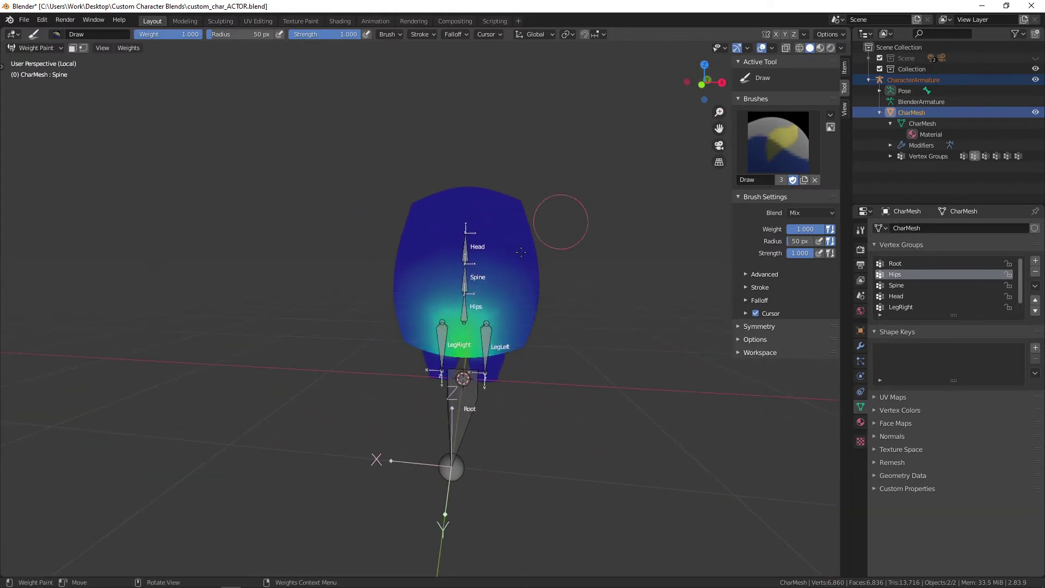
pyautogui.keyDown('ctrl'); pyautogui.click(440, 336); pyautogui.keyUp('ctrl')
pyautogui.moveTo(704, 82); pyautogui.dragTo(589, 94)
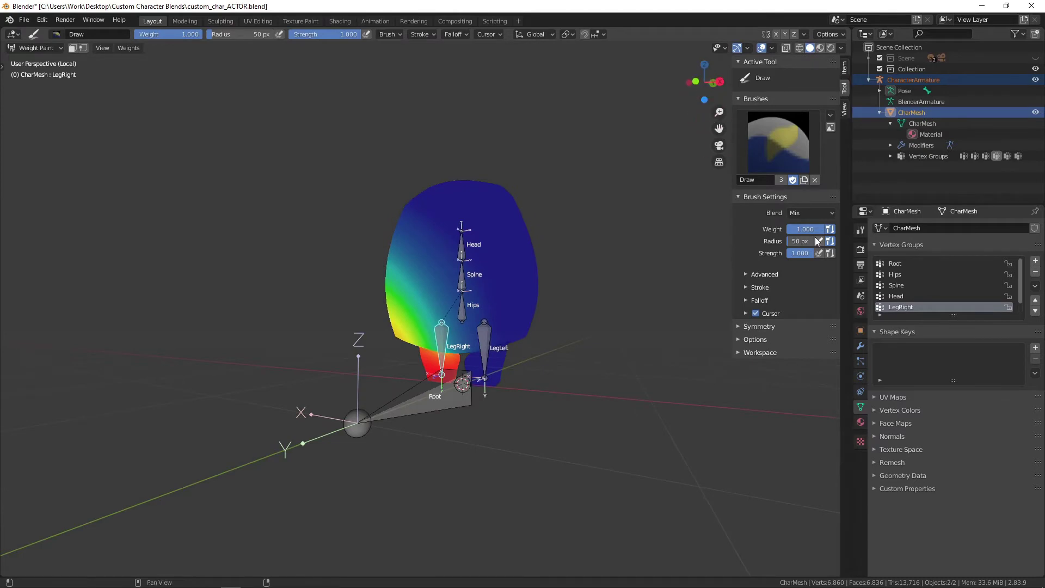
pyautogui.keyDown('ctrl'); pyautogui.click(488, 339); pyautogui.keyUp('ctrl')
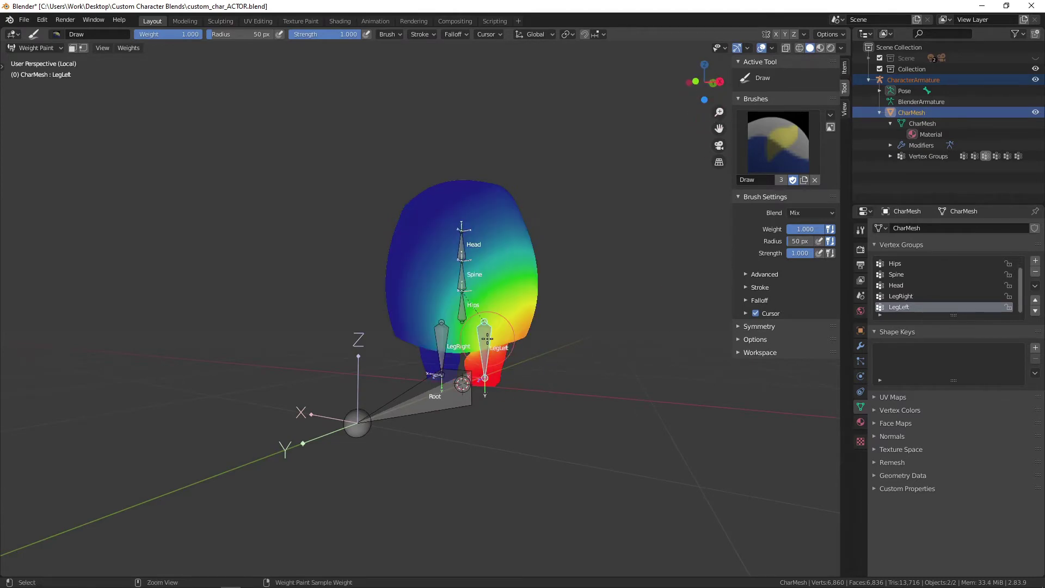
pyautogui.keyDown('ctrl'); pyautogui.click(464, 314); pyautogui.keyUp('ctrl')
pyautogui.keyDown('ctrl'); pyautogui.click(462, 278); pyautogui.keyUp('ctrl')
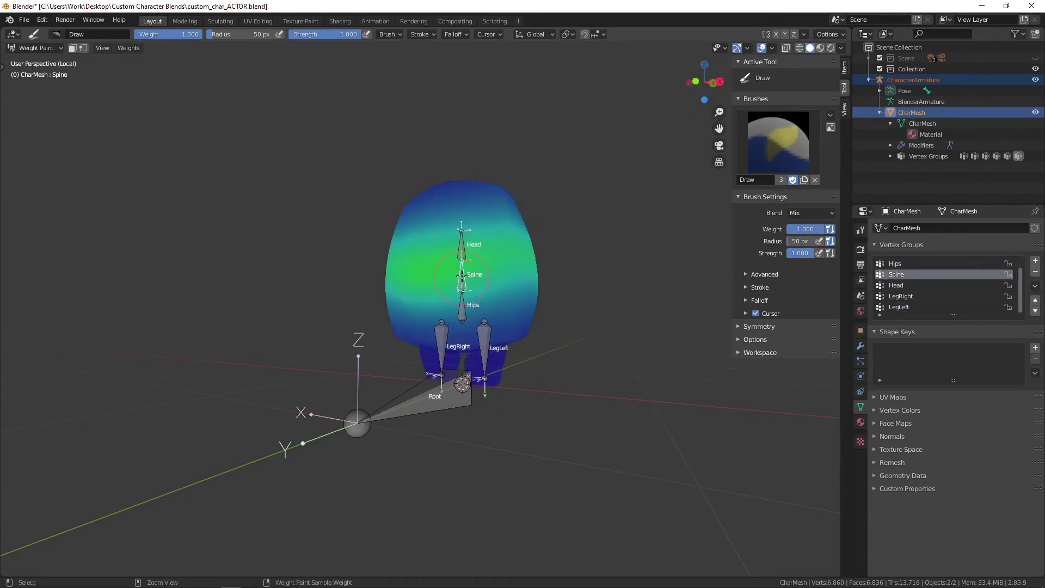
pyautogui.keyDown('ctrl'); pyautogui.click(460, 243); pyautogui.keyUp('ctrl')
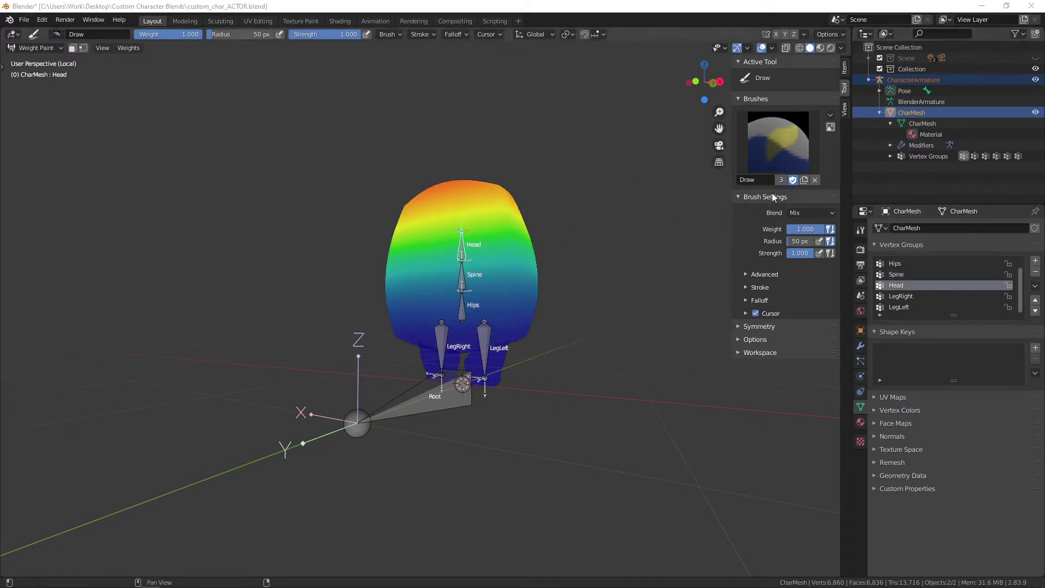
# Step: Turn on Accumulate for the Draw brush and show its stroke and falloff settings
pyautogui.click(746, 275)
pyautogui.click(748, 319)
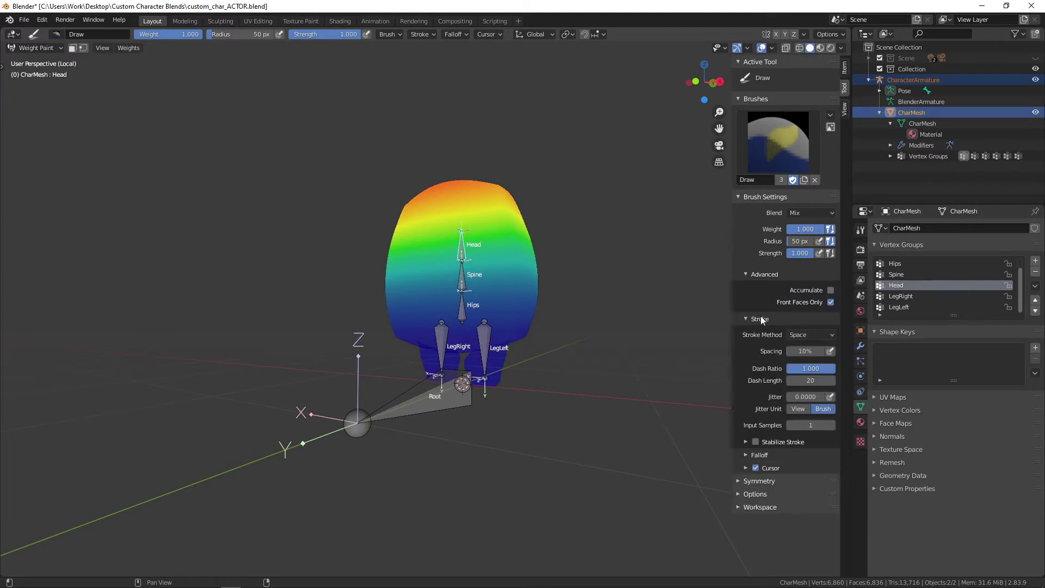
pyautogui.click(831, 290)
pyautogui.click(747, 454)
pyautogui.scroll(-3, 714, 468)
pyautogui.scroll(-3, 765, 498)
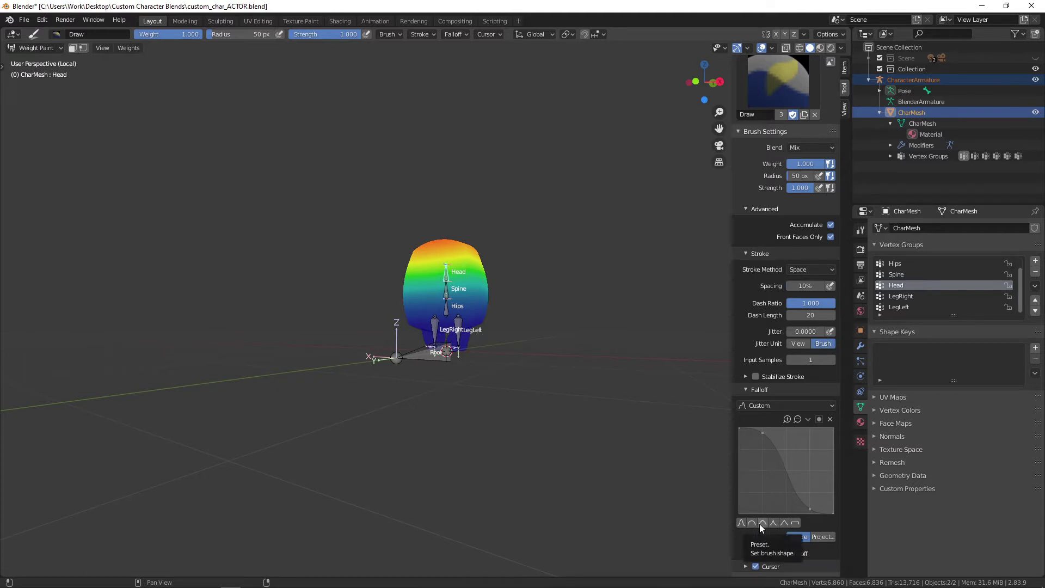
pyautogui.moveTo(533, 326)
pyautogui.mouseDown(button='middle')
pyautogui.moveTo(565, 328)
pyautogui.moveTo(556, 322)
pyautogui.mouseUp(button='middle')
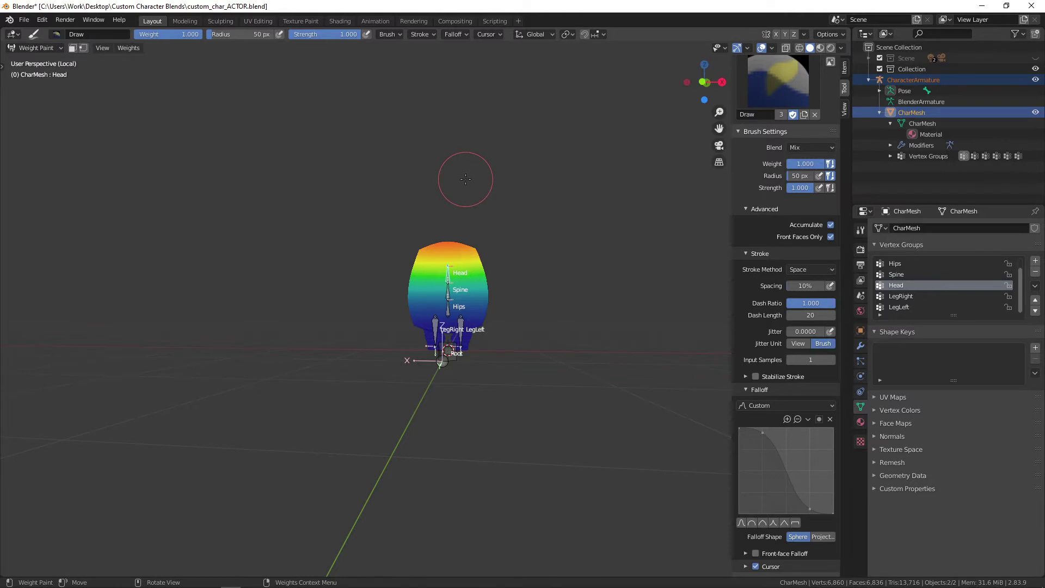
# Step: Set the Draw brush's blend mode to Darken and its weight to 0
pyautogui.click(803, 148)
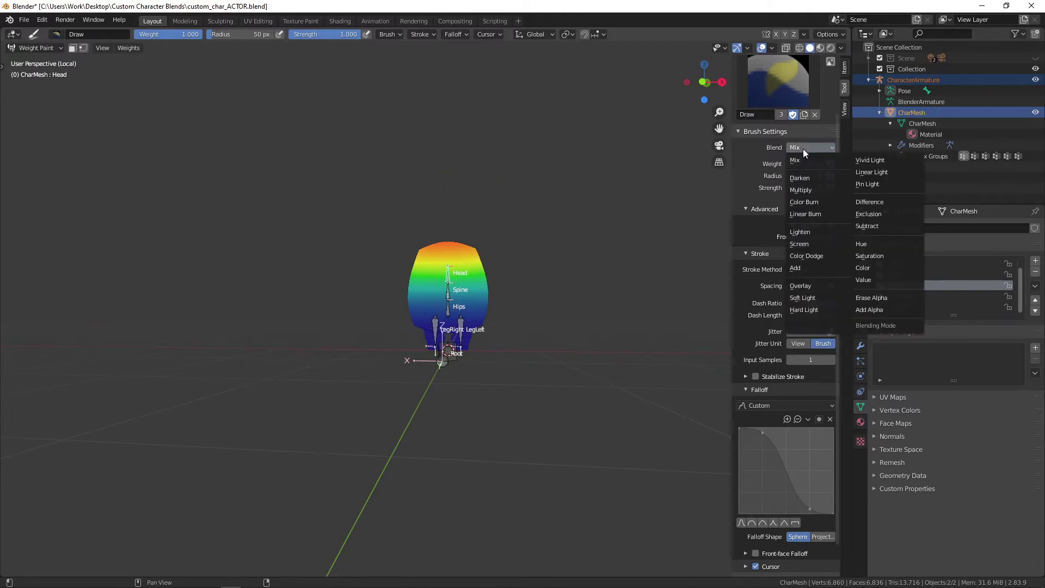
pyautogui.click(806, 178)
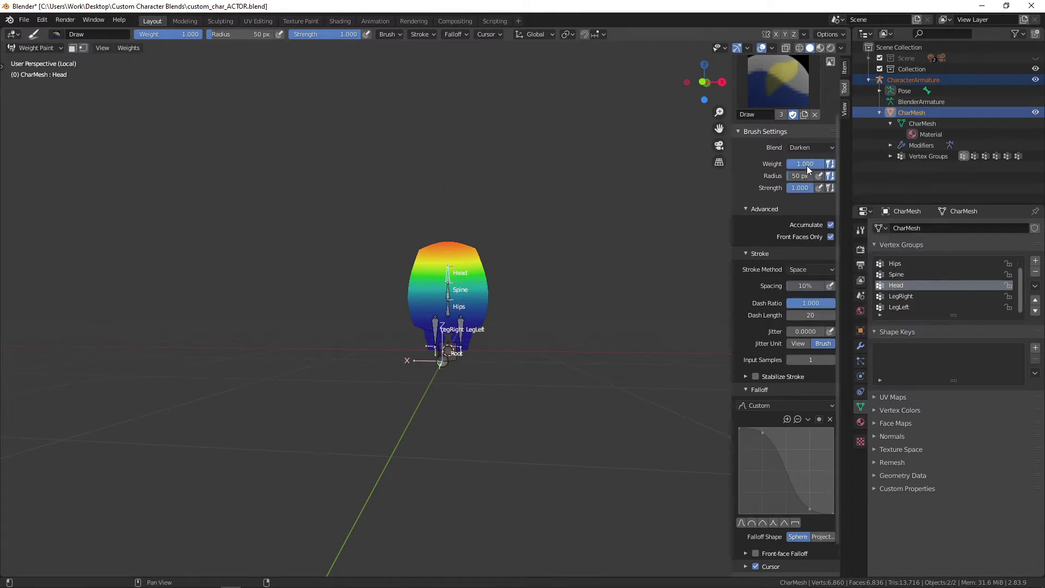
pyautogui.moveTo(808, 165); pyautogui.dragTo(771, 165)
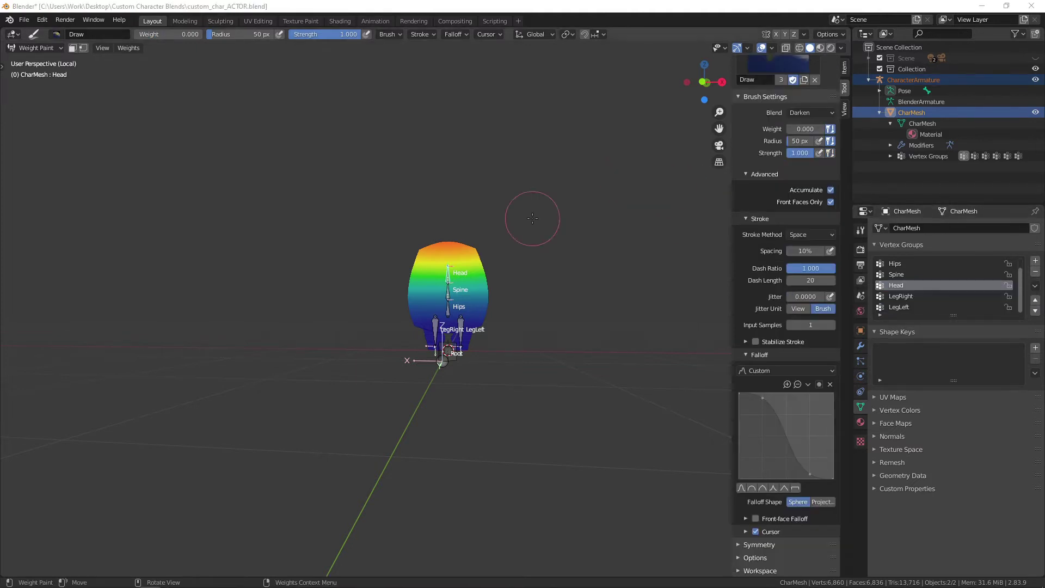
# Step: Run linear gradients at weight 0 down the mesh for the Head bone and the Spine bone
pyautogui.press('t')
pyautogui.click(15, 145)
pyautogui.moveTo(441, 89); pyautogui.dragTo(444, 272)
pyautogui.moveTo(456, 397)
pyautogui.mouseDown(button='middle')
pyautogui.moveTo(455, 375)
pyautogui.moveTo(454, 404)
pyautogui.mouseUp(button='middle')
pyautogui.keyDown('ctrl'); pyautogui.click(448, 292); pyautogui.keyUp('ctrl')
pyautogui.moveTo(447, 165); pyautogui.dragTo(436, 417)
# Step: Select the Hips bone, set the gradient weight to 1 and apply a linear gradient down the lower body, undoing the two longer attempts
pyautogui.keyDown('ctrl'); pyautogui.click(449, 308); pyautogui.keyUp('ctrl')
pyautogui.moveTo(703, 86); pyautogui.dragTo(712, 78)
pyautogui.scroll(4, 712, 82)
pyautogui.moveTo(806, 94); pyautogui.dragTo(836, 95)
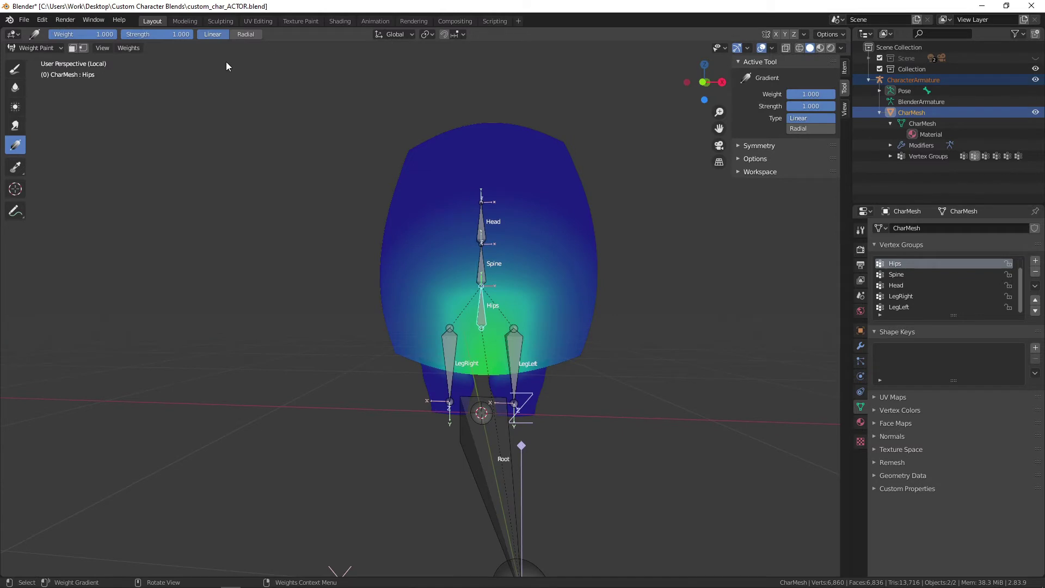
pyautogui.moveTo(492, 91); pyautogui.dragTo(493, 255)
pyautogui.hotkey('ctrl', 'z')
pyautogui.moveTo(487, 94); pyautogui.dragTo(483, 354)
pyautogui.hotkey('ctrl', 'z')
pyautogui.moveTo(481, 294); pyautogui.dragTo(484, 369)
# Step: Set the gradient weight to 0 and the Draw brush's blend mode to Mix
pyautogui.moveTo(103, 34); pyautogui.dragTo(38, 34)
pyautogui.click(15, 69)
pyautogui.click(811, 212)
pyautogui.click(814, 228)
# Step: Apply a zero-weight linear gradient down the middle of the body for the Hips bone in front view
pyautogui.click(15, 145)
pyautogui.moveTo(488, 92); pyautogui.dragTo(482, 266)
pyautogui.hotkey('ctrl', 'z')
pyautogui.moveTo(489, 166); pyautogui.dragTo(483, 256)
pyautogui.hotkey('ctrl', 'z')
pyautogui.press('KP_1')
pyautogui.moveTo(482, 213); pyautogui.dragTo(482, 335)
# Step: Select the Spine bone, change the Draw brush's blend mode, and apply a linear gradient at weight 1 across the middle of the body
pyautogui.keyDown('ctrl'); pyautogui.click(484, 271); pyautogui.keyUp('ctrl')
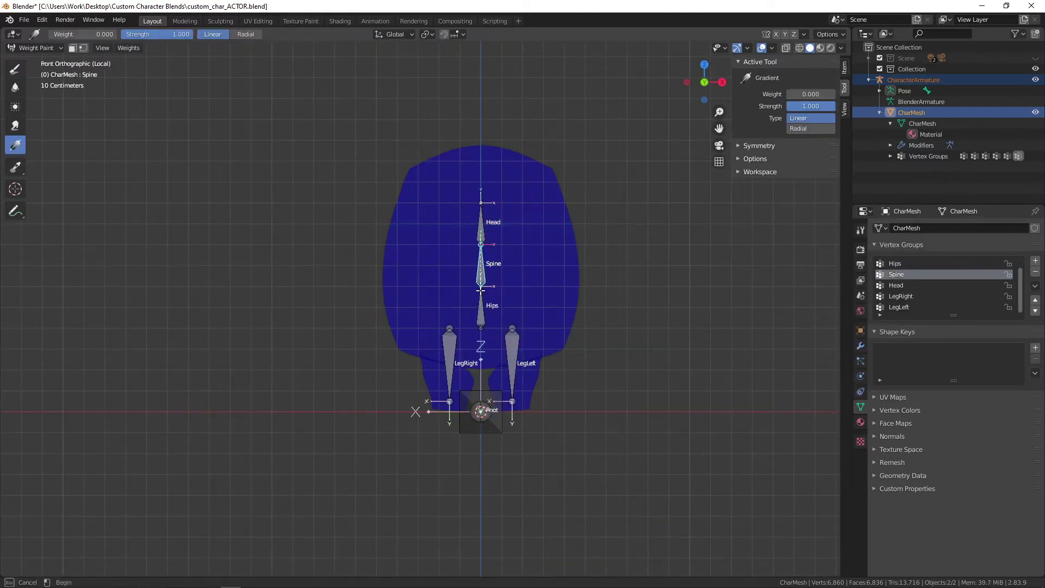
pyautogui.click(16, 69)
pyautogui.click(811, 212)
pyautogui.click(810, 319)
pyautogui.moveTo(800, 229); pyautogui.dragTo(836, 229)
pyautogui.moveTo(482, 262); pyautogui.dragTo(485, 278)
pyautogui.hotkey('ctrl', 'z')
pyautogui.click(15, 145)
pyautogui.moveTo(60, 34); pyautogui.dragTo(126, 35)
pyautogui.moveTo(486, 227); pyautogui.dragTo(483, 294)
# Step: Apply a longer weight 1 gradient for the Spine bone, from the Head bone down to the legs
pyautogui.click(15, 69)
pyautogui.click(811, 213)
pyautogui.click(15, 145)
pyautogui.moveTo(484, 226); pyautogui.dragTo(494, 382)
# Step: Try a zero-weight gradient over the upper part of the Spine bone's weights and undo it
pyautogui.moveTo(104, 34); pyautogui.dragTo(50, 34)
pyautogui.click(15, 69)
pyautogui.click(15, 144)
pyautogui.moveTo(480, 169); pyautogui.dragTo(481, 285)
pyautogui.hotkey('ctrl', 'z')
# Step: Select the Head bone and apply a linear gradient at weight 1 from above the mesh down to the Hips bone
pyautogui.keyDown('ctrl'); pyautogui.click(482, 226); pyautogui.keyUp('ctrl')
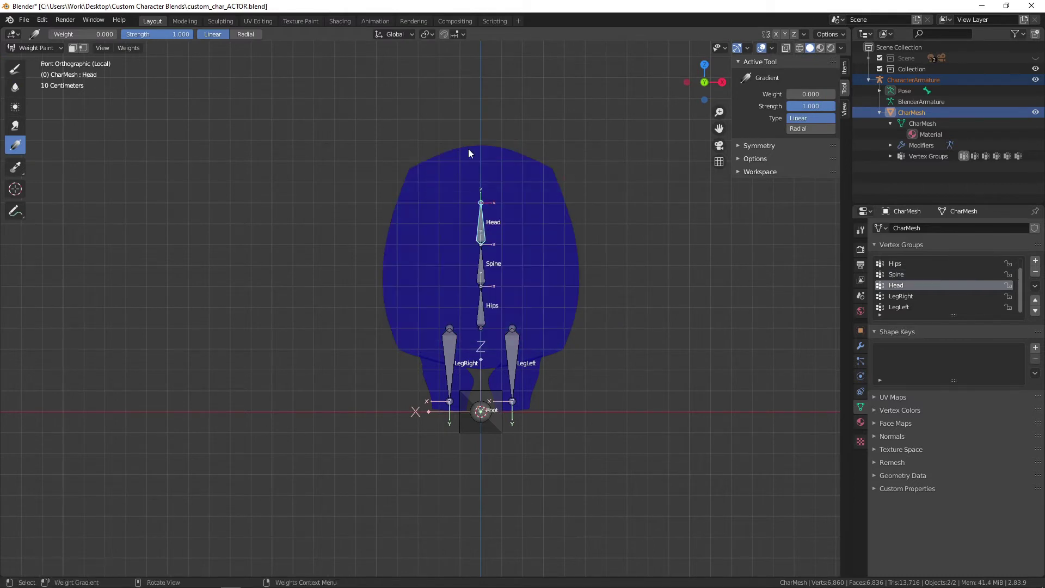
pyautogui.click(16, 69)
pyautogui.click(15, 145)
pyautogui.moveTo(480, 187); pyautogui.dragTo(481, 277)
pyautogui.moveTo(54, 34); pyautogui.dragTo(117, 34)
pyautogui.moveTo(481, 184); pyautogui.dragTo(482, 244)
pyautogui.hotkey('ctrl', 'z')
pyautogui.moveTo(481, 118); pyautogui.dragTo(483, 327)
# Step: Check the painted weights of the Head, Hips, LegRight and LegLeft bones
pyautogui.keyDown('ctrl'); pyautogui.click(481, 227); pyautogui.keyUp('ctrl')
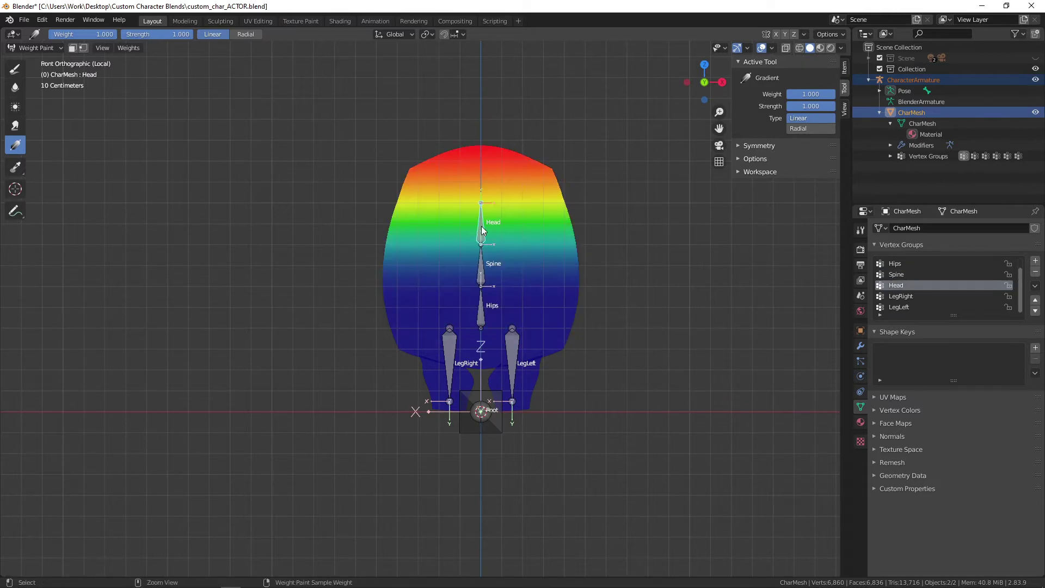
pyautogui.keyDown('ctrl'); pyautogui.click(481, 306); pyautogui.keyUp('ctrl')
pyautogui.moveTo(481, 311); pyautogui.dragTo(486, 313, button='middle')
pyautogui.keyDown('ctrl'); pyautogui.click(451, 354); pyautogui.keyUp('ctrl')
pyautogui.keyDown('ctrl'); pyautogui.click(513, 353); pyautogui.keyUp('ctrl')
# Step: Leave Weight Paint mode and put the armature into Pose Mode
pyautogui.click(37, 47)
pyautogui.click(39, 61)
pyautogui.click(904, 91)
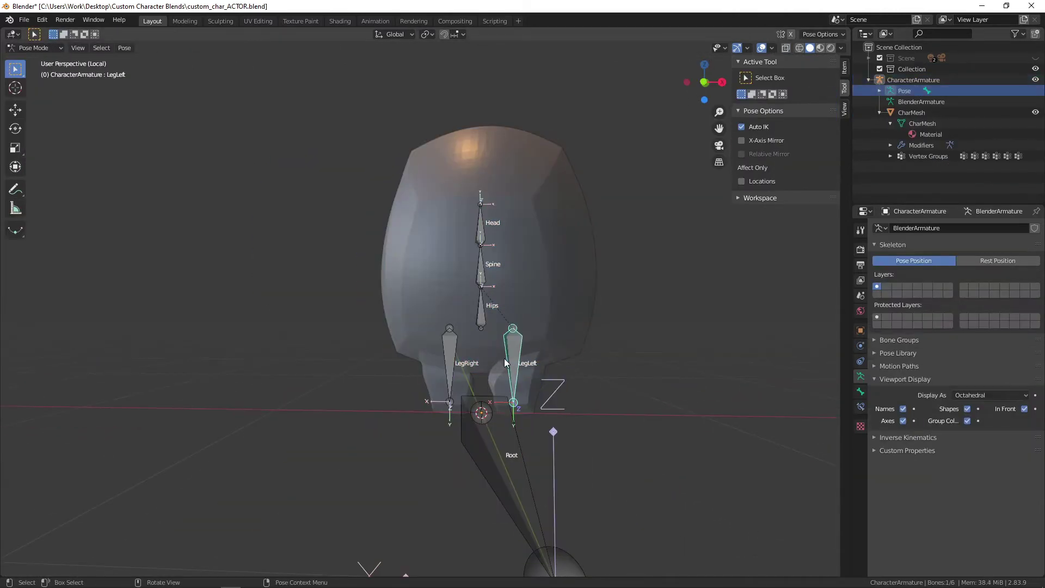
# Step: Test the deformation by moving the LegLeft and Head bones, cancelling each move
pyautogui.press('g')
pyautogui.rightClick(522, 327)
pyautogui.click(482, 228)
pyautogui.press('g')
pyautogui.rightClick(501, 245)
pyautogui.click(482, 268)
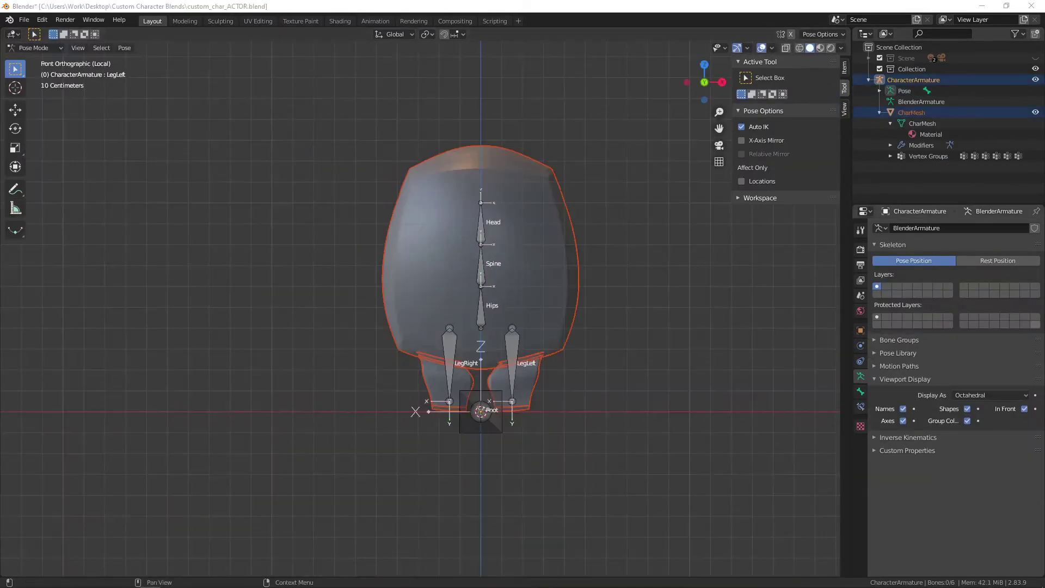
# Step: Test the Head bone's deformation by rotating it about the global X and Z axes, cancelling the rotation
pyautogui.moveTo(684, 296); pyautogui.dragTo(590, 270, button='middle')
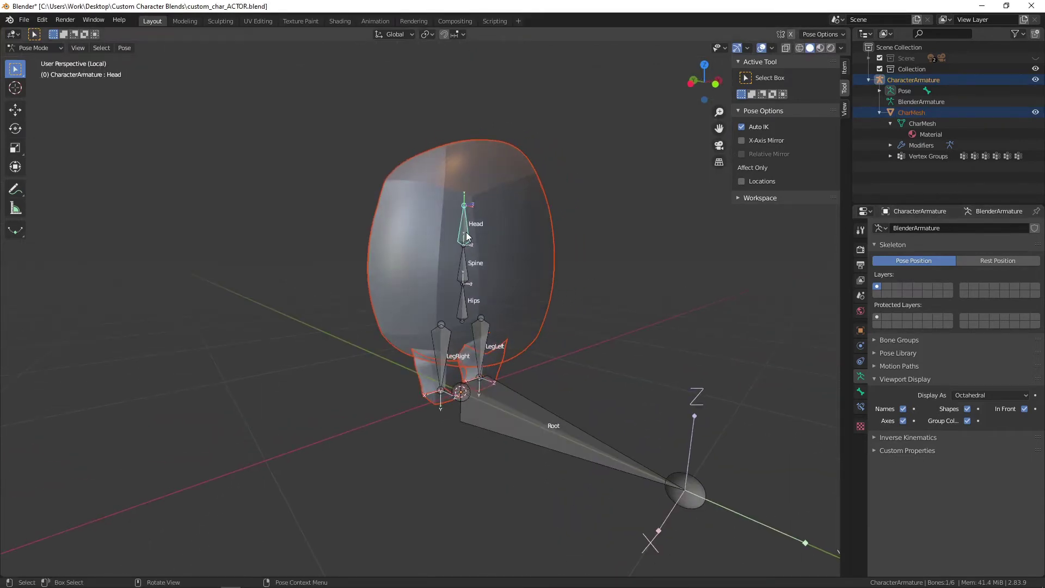
pyautogui.press('r')
pyautogui.press('x')
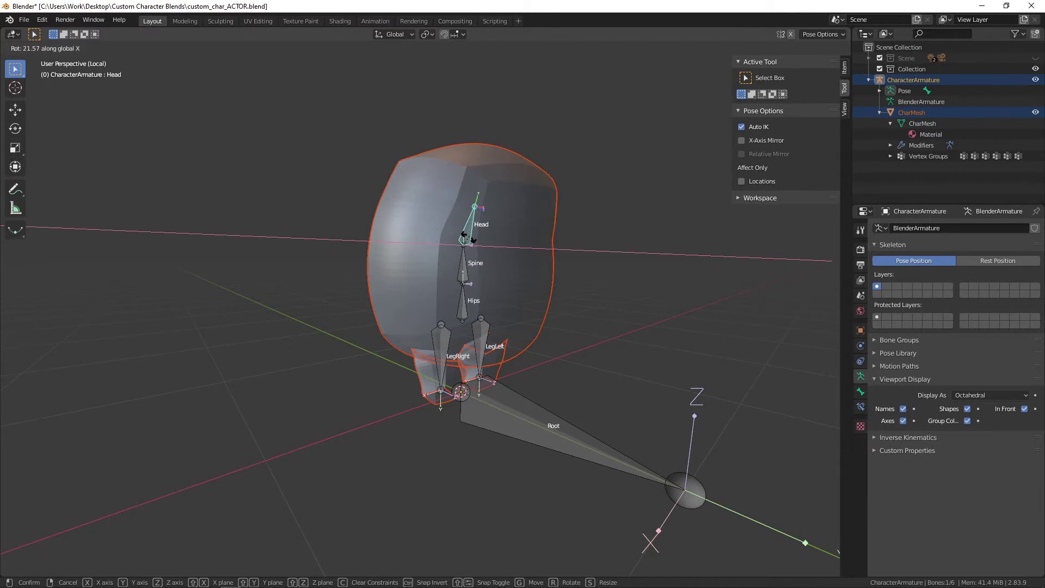
pyautogui.press('z')
pyautogui.rightClick(471, 246)
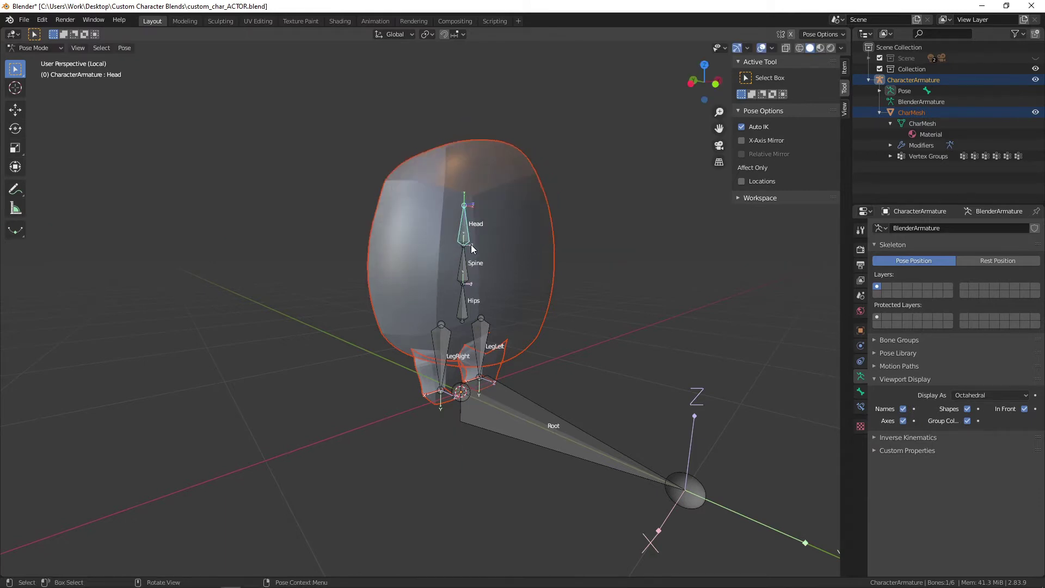
# Step: Test the Spine bone's deformation by rotating it about the global X and Z axes, cancelling each rotation
pyautogui.press('r')
pyautogui.press('x')
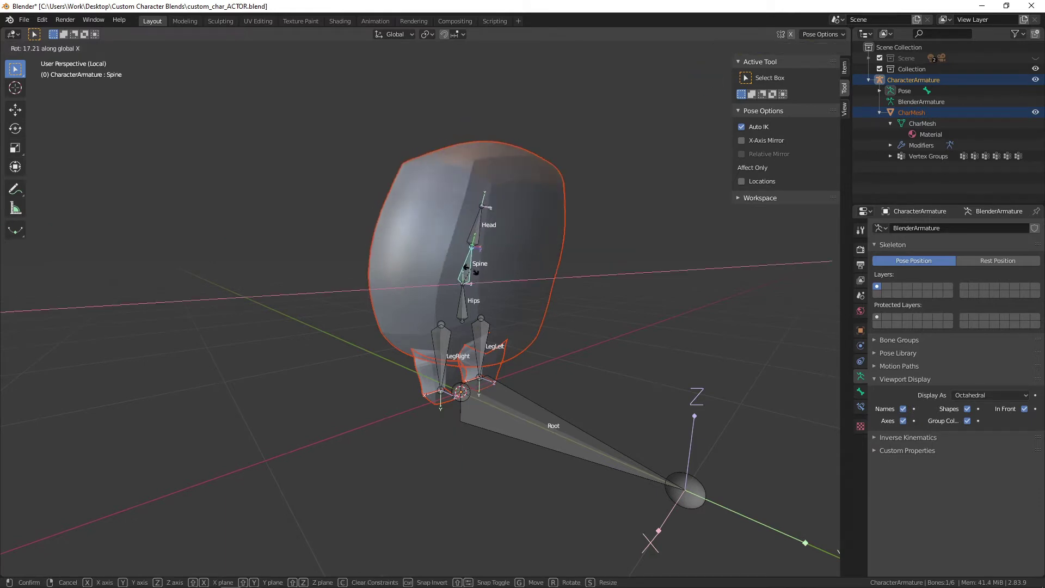
pyautogui.rightClick(427, 222)
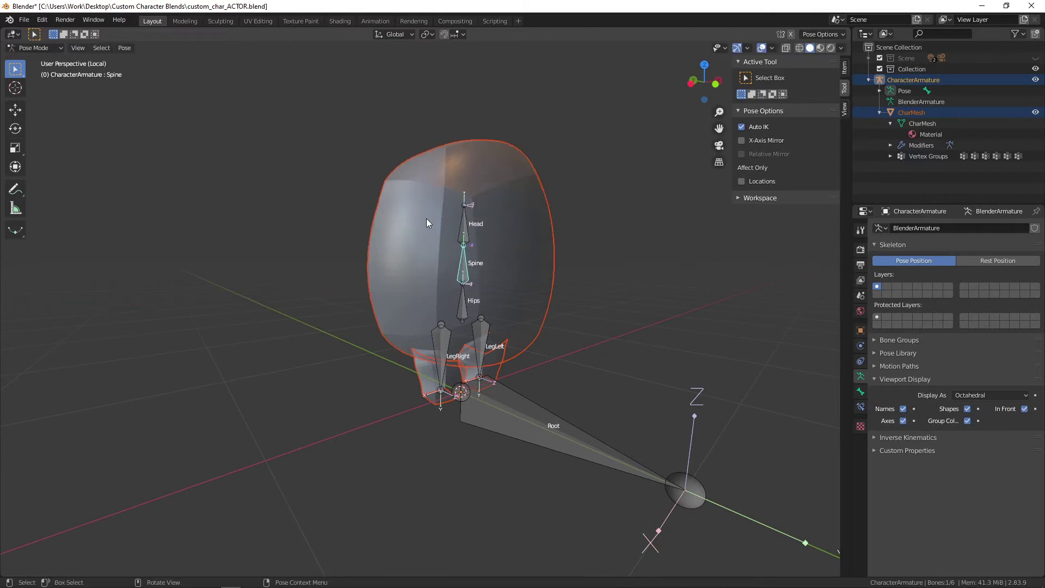
pyautogui.press('r')
pyautogui.press('z')
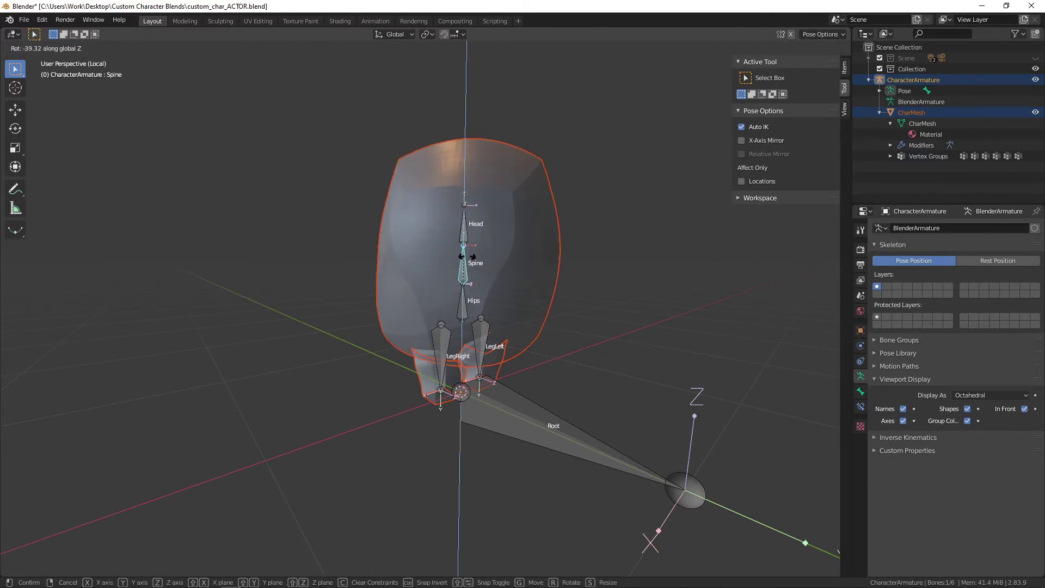
pyautogui.rightClick(457, 256)
# Step: Test the Hips bone's deformation by rotating it about the global X axis, cancelling the rotation
pyautogui.click(464, 306)
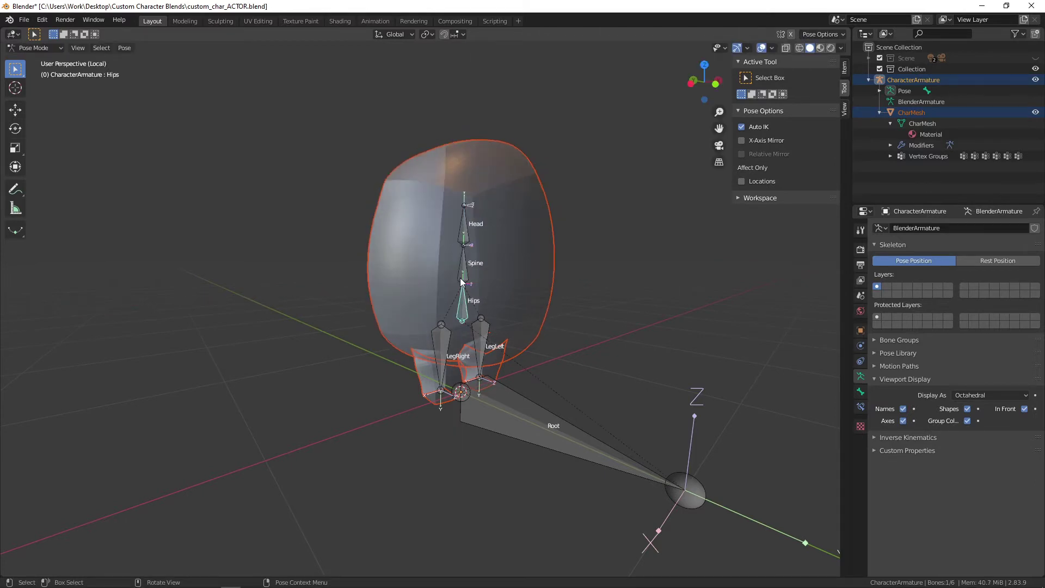
pyautogui.press('r')
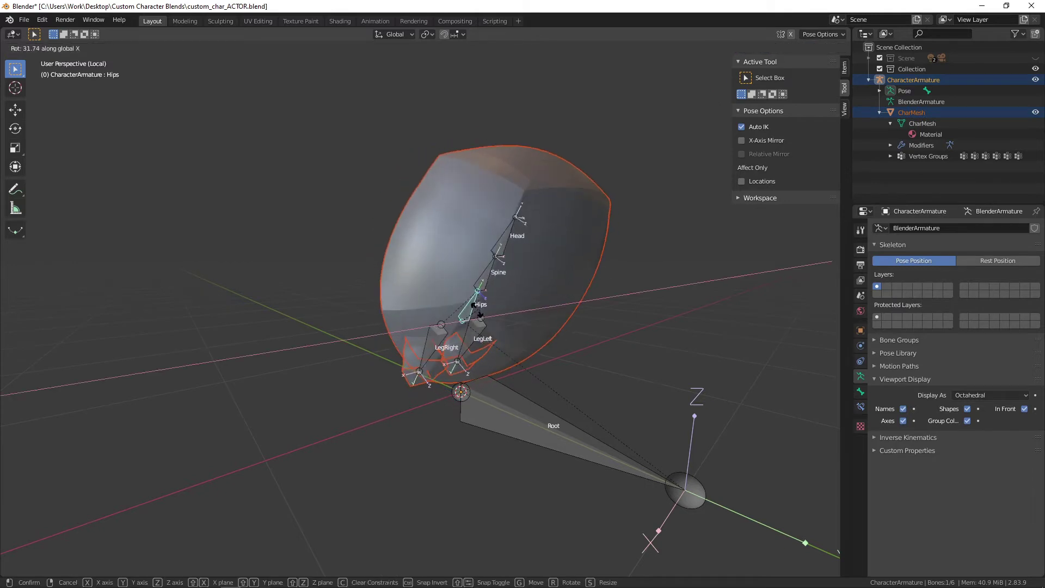
pyautogui.rightClick(470, 300)
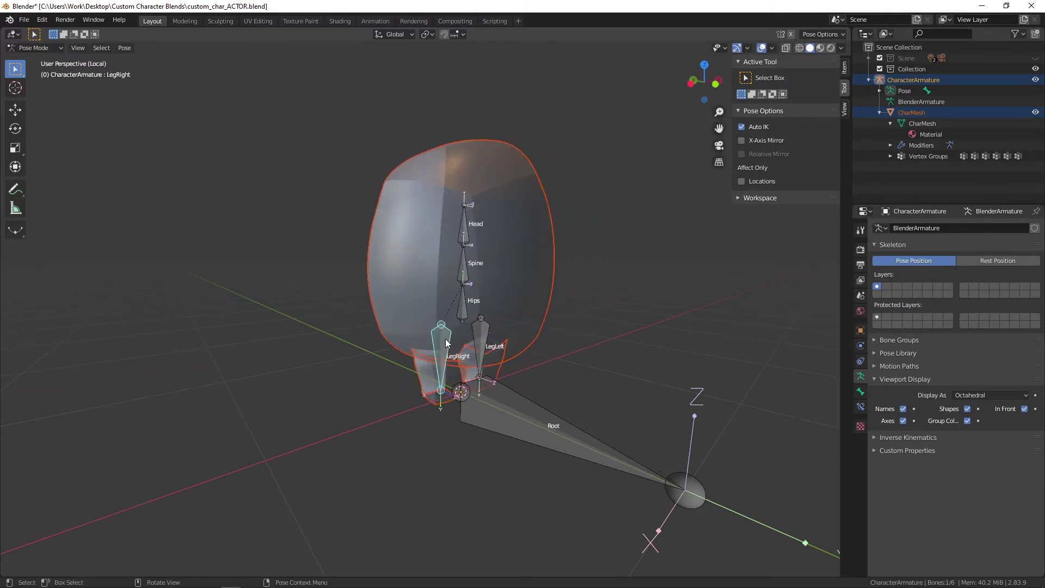
# Step: Test the LegRight bone's deformation by rotating it about the global X, Y and Z axes
pyautogui.press('r')
pyautogui.press('x')
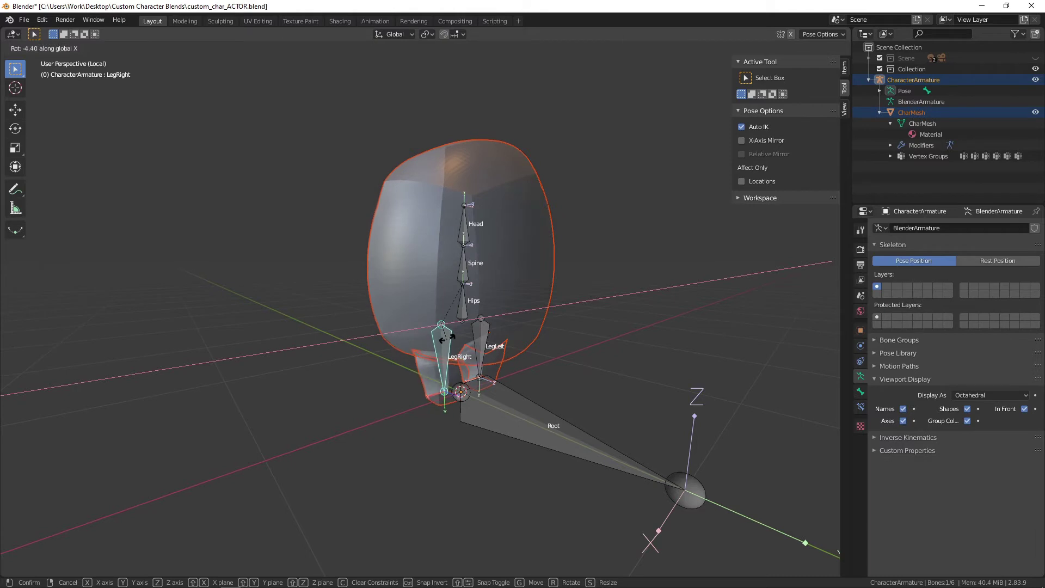
pyautogui.press('y')
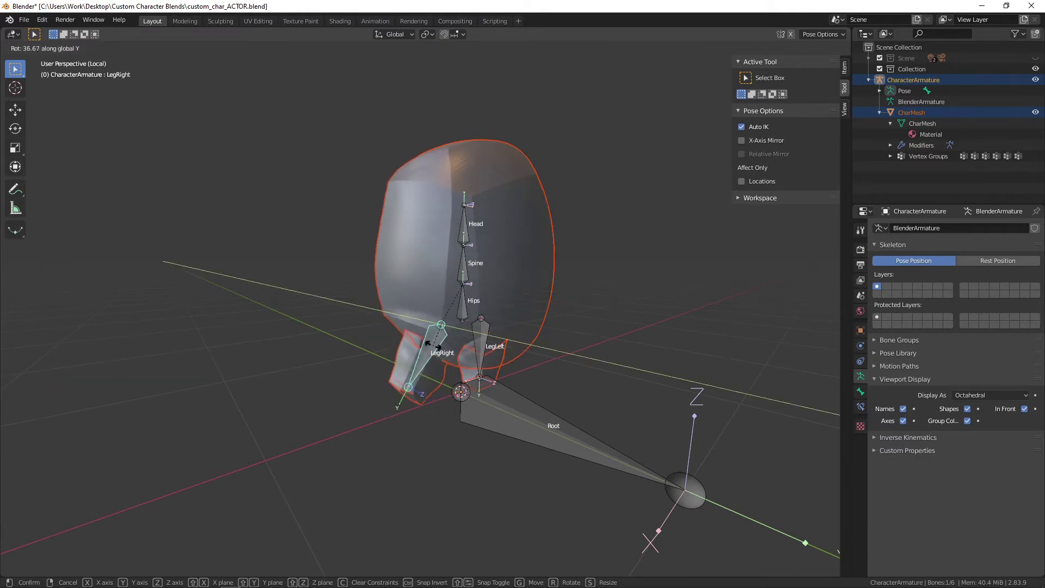
pyautogui.press('z')
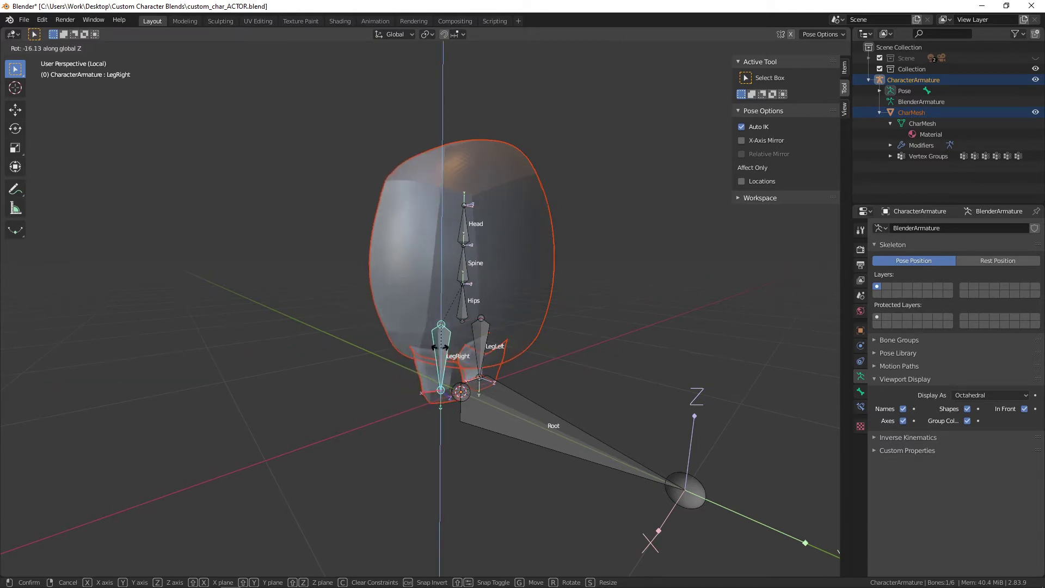
pyautogui.click(486, 365)
# Step: Exclude the Scene collection from the view layer and clear the outliner selection
pyautogui.moveTo(746, 289); pyautogui.dragTo(640, 302, button='middle')
pyautogui.scroll(-6, 641, 302)
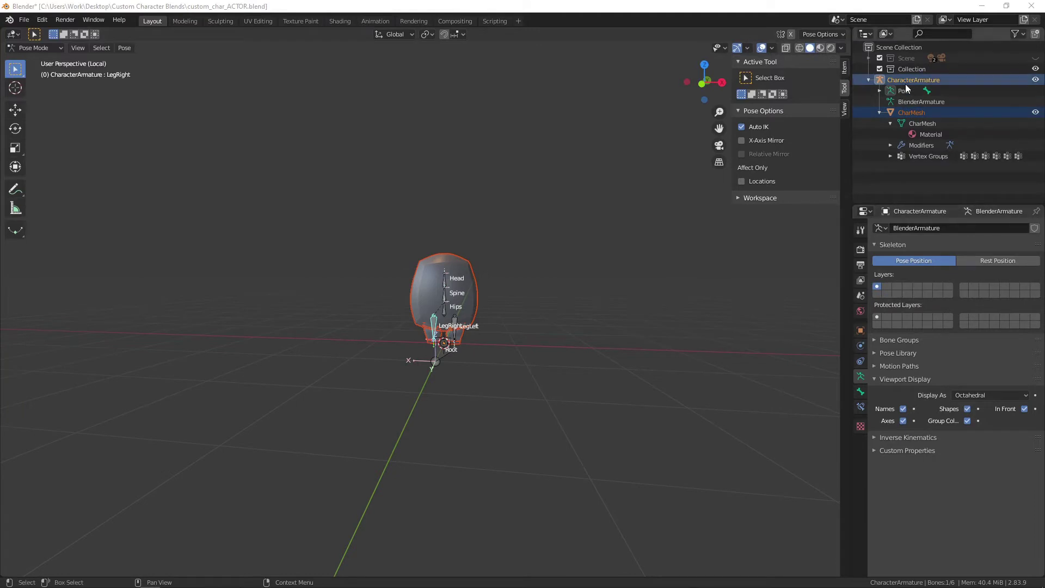
pyautogui.click(880, 58)
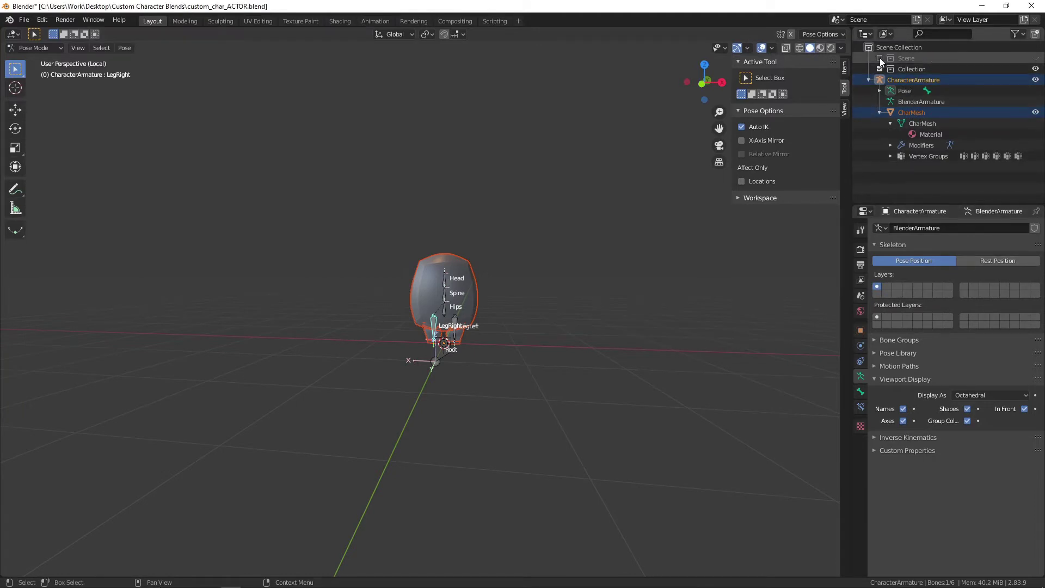
pyautogui.click(954, 191)
# Step: Select the CharacterArmature hierarchy down to its Vertex Groups and return to Object Mode
pyautogui.click(917, 80)
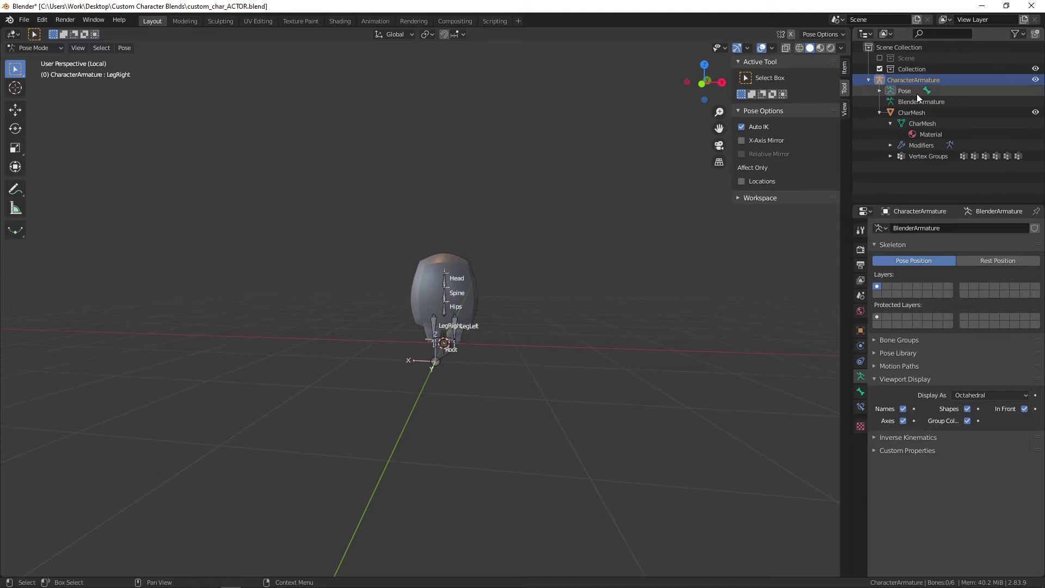
pyautogui.keyDown('shift'); pyautogui.click(916, 156); pyautogui.keyUp('shift')
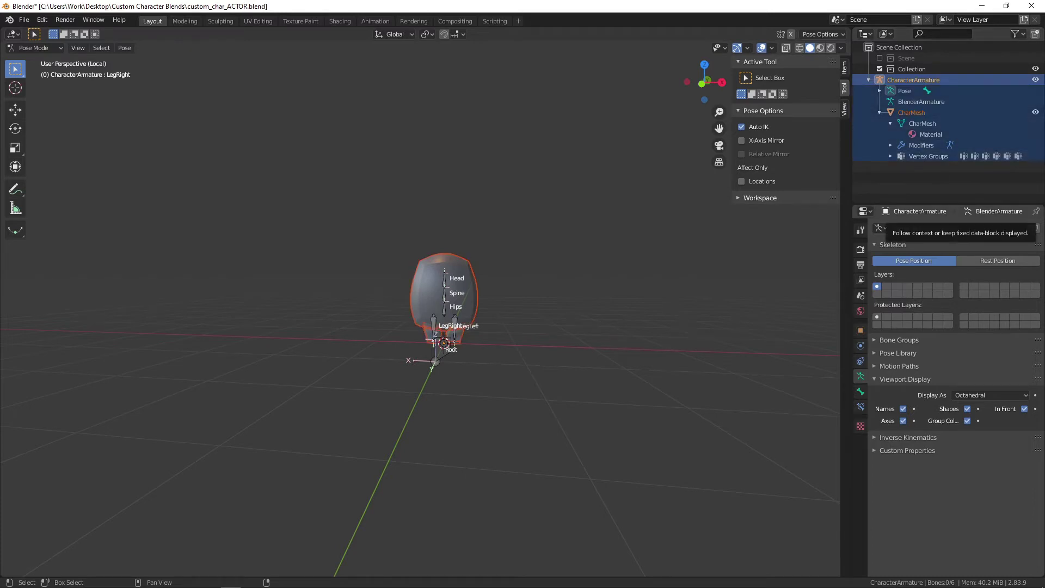
pyautogui.click(58, 49)
pyautogui.click(54, 56)
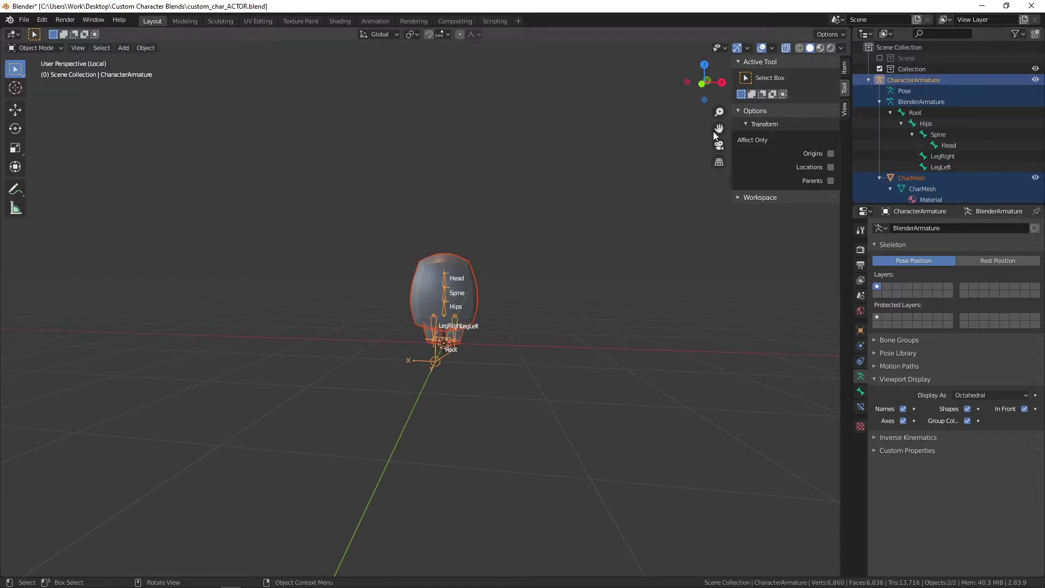
# Step: Reselect everything from CharacterArmature to Vertex Groups, including the expanded bones and CharMesh
pyautogui.click(926, 81)
pyautogui.scroll(-2, 966, 162)
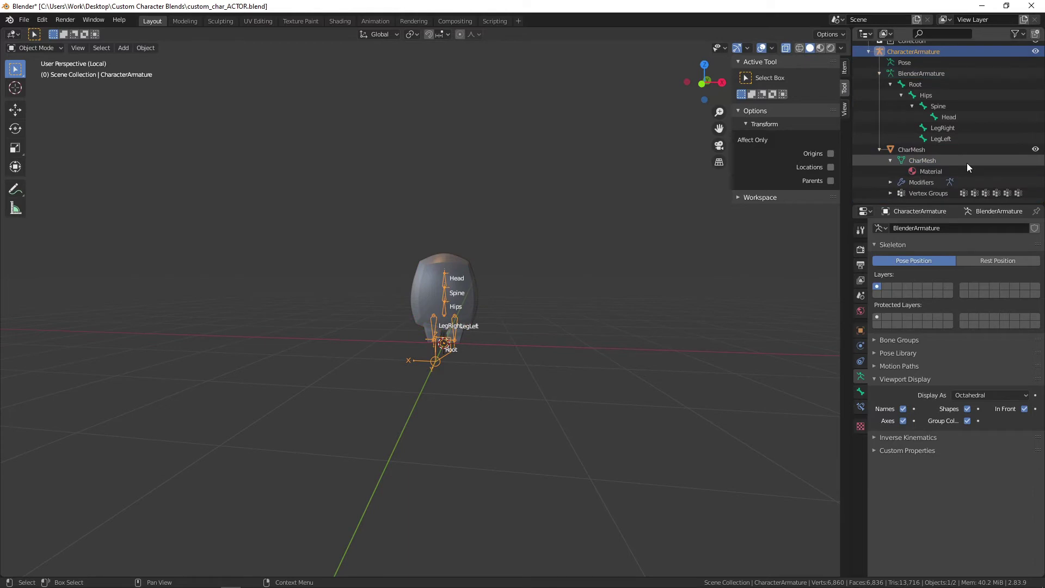
pyautogui.keyDown('shift'); pyautogui.click(950, 192); pyautogui.keyUp('shift')
pyautogui.scroll(2, 975, 135)
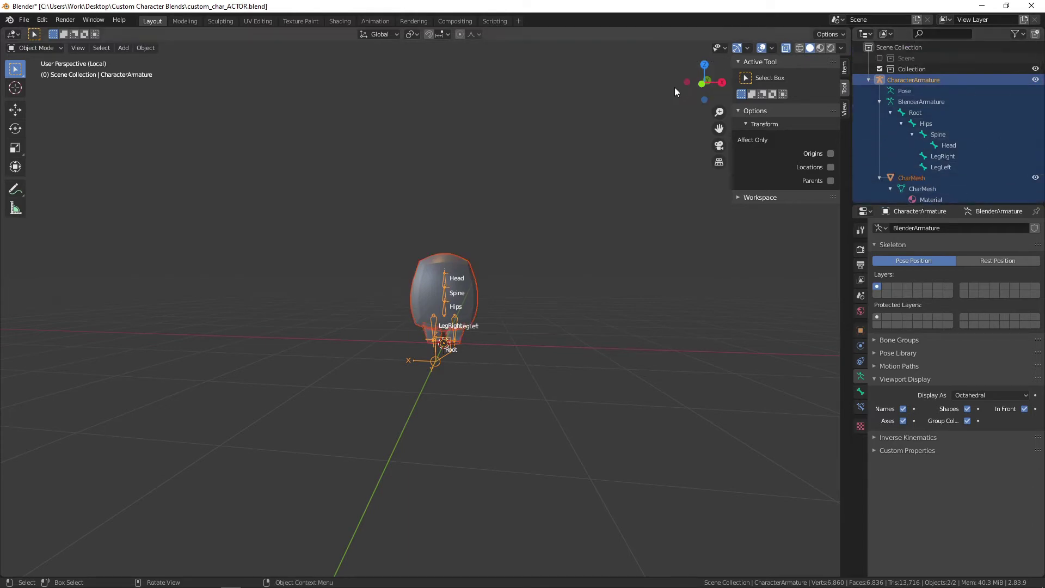
# Step: Start an FBX export of the character and limit it to Selected Objects
pyautogui.click(25, 22)
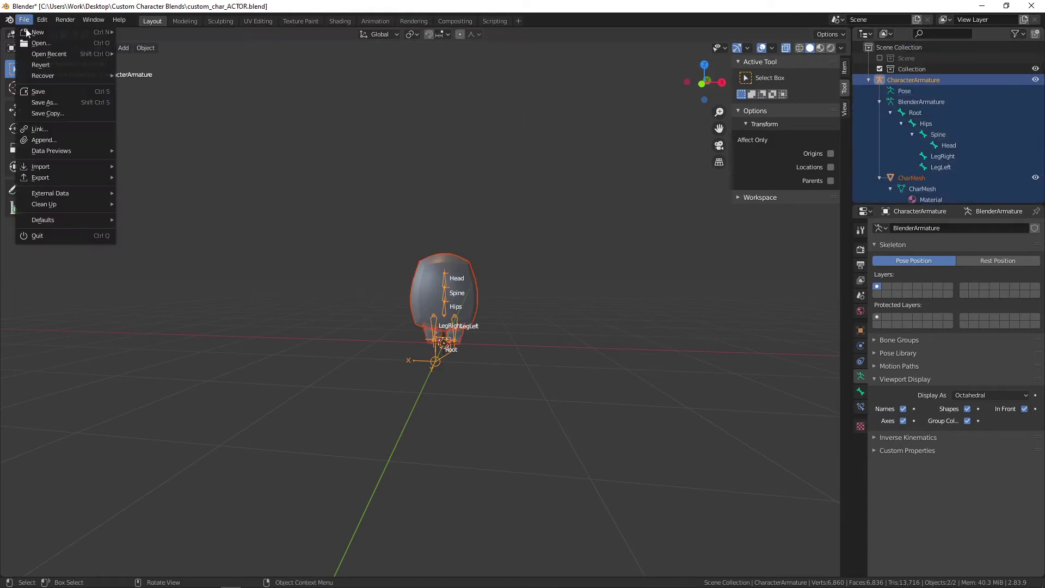
pyautogui.moveTo(56, 178)
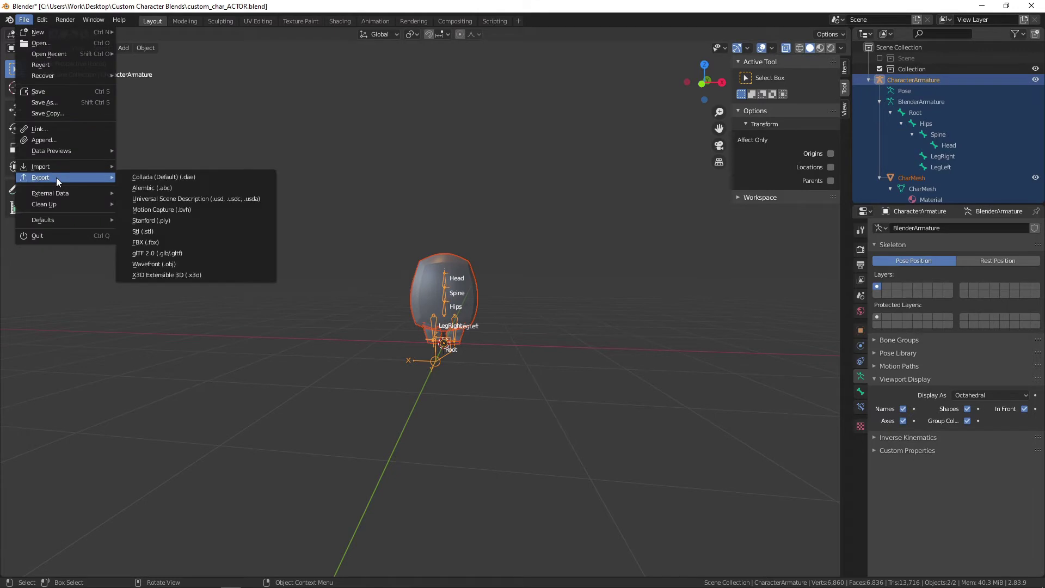
pyautogui.click(167, 243)
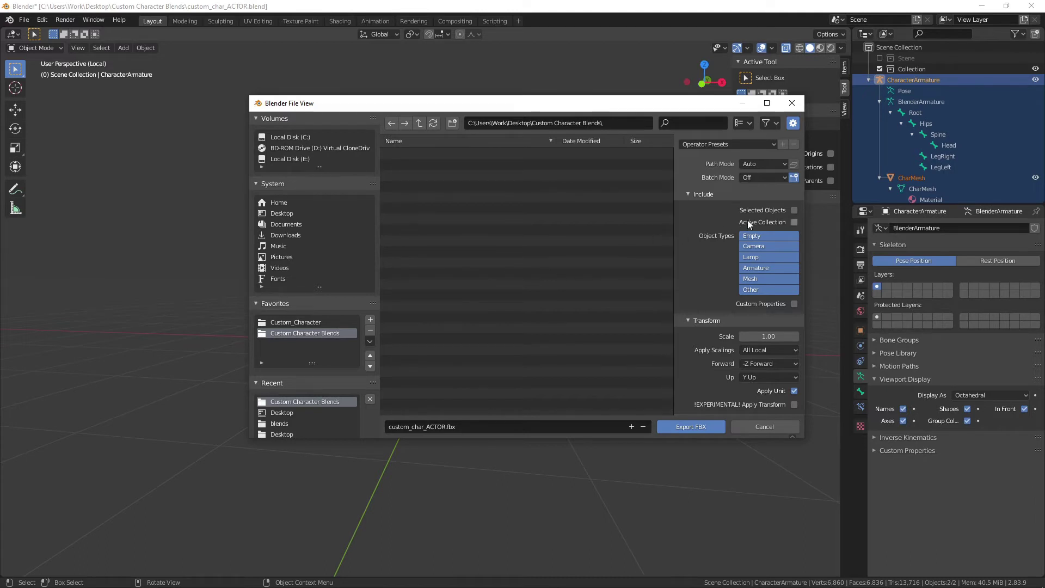
pyautogui.click(794, 211)
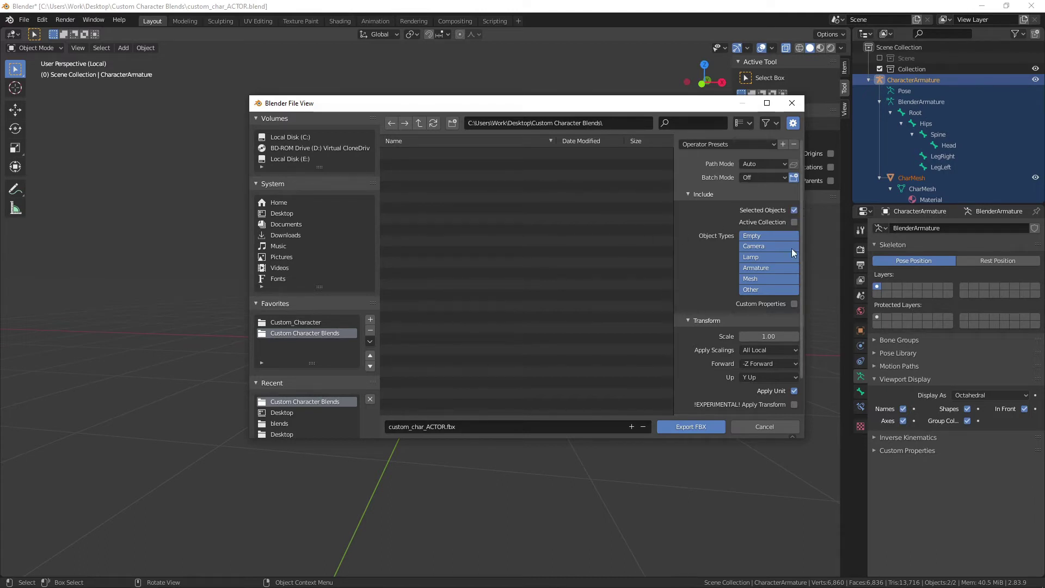
# Step: Set the export transform to FBX Units Scale, Y Forward and Z Up, with Apply Unit off
pyautogui.scroll(-2, 788, 310)
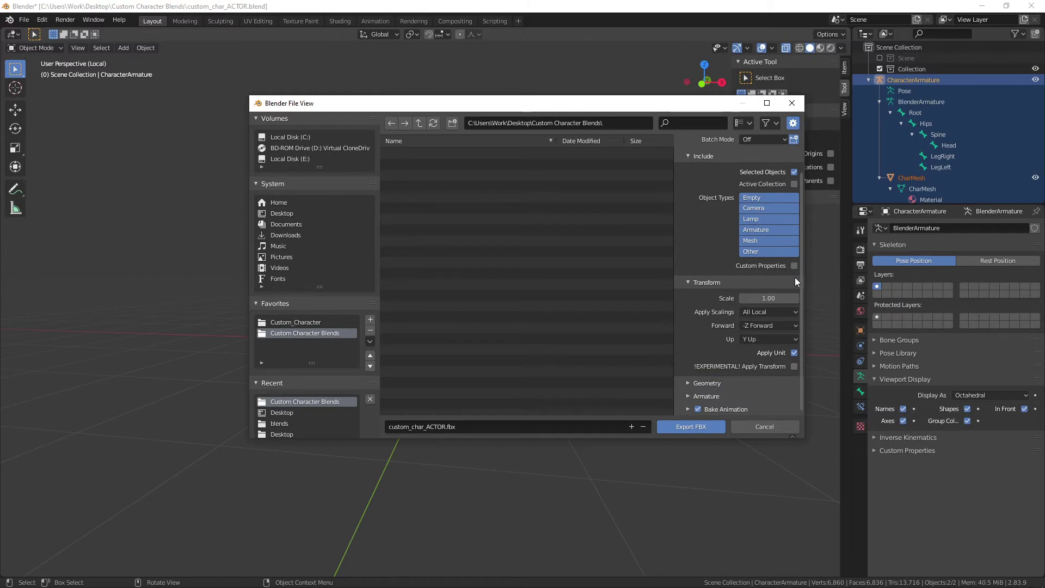
pyautogui.click(773, 308)
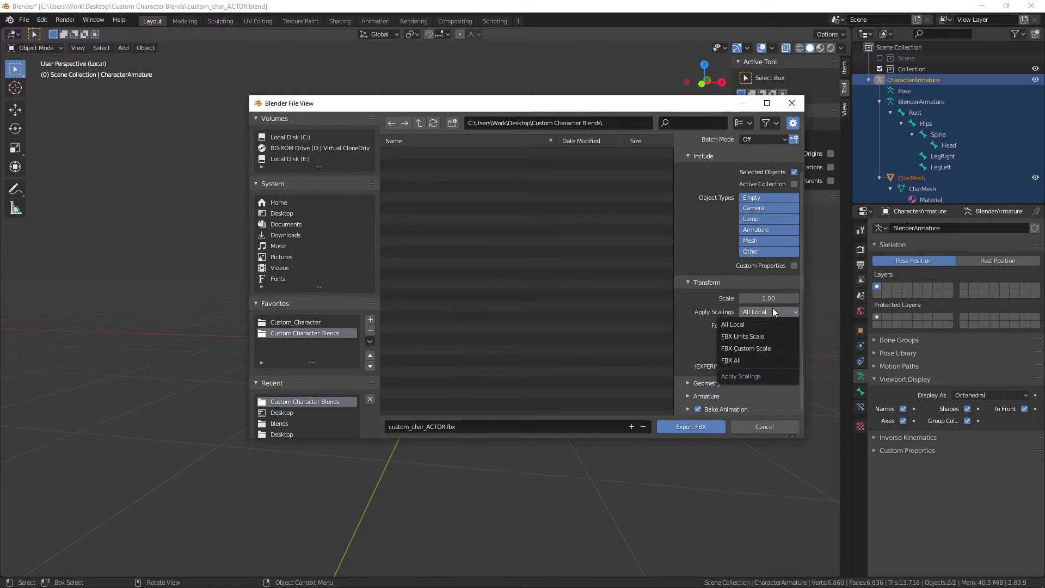
pyautogui.click(759, 338)
pyautogui.click(782, 324)
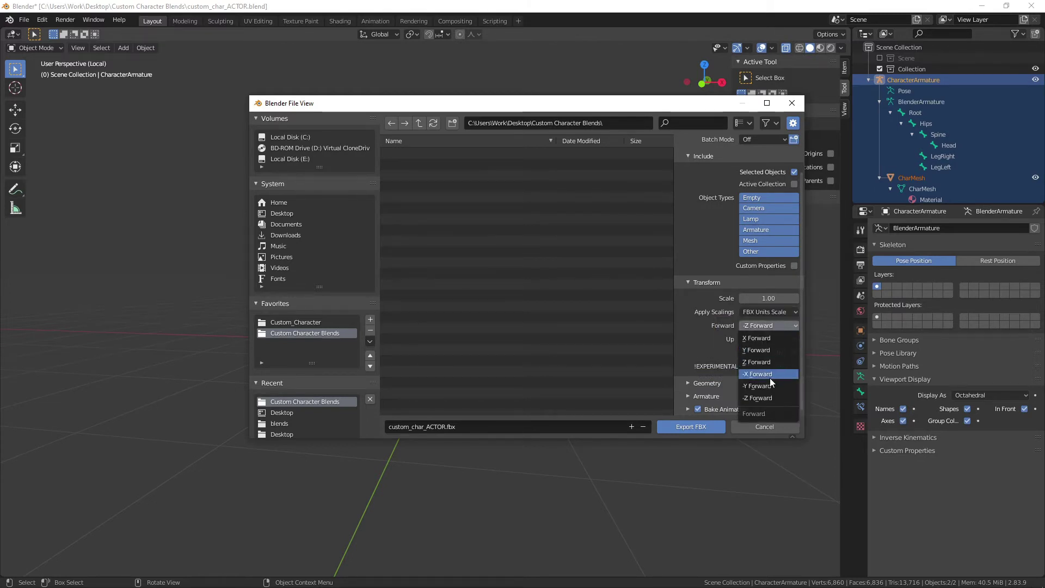
pyautogui.click(770, 350)
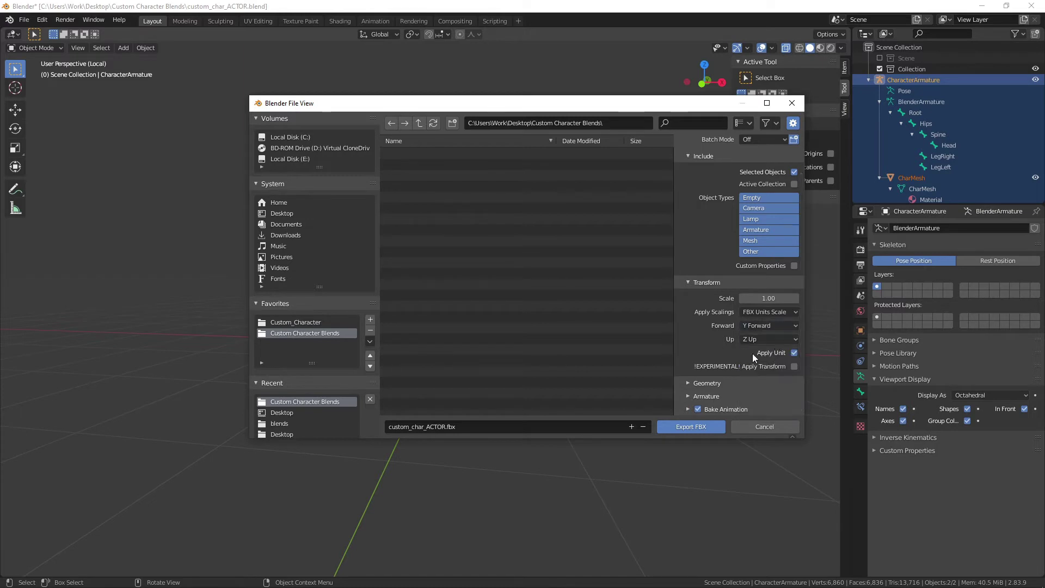
pyautogui.click(752, 353)
# Step: Expand the Geometry and Armature export options and disable Add Leaf Bones
pyautogui.click(690, 396)
pyautogui.click(688, 383)
pyautogui.scroll(-5, 733, 382)
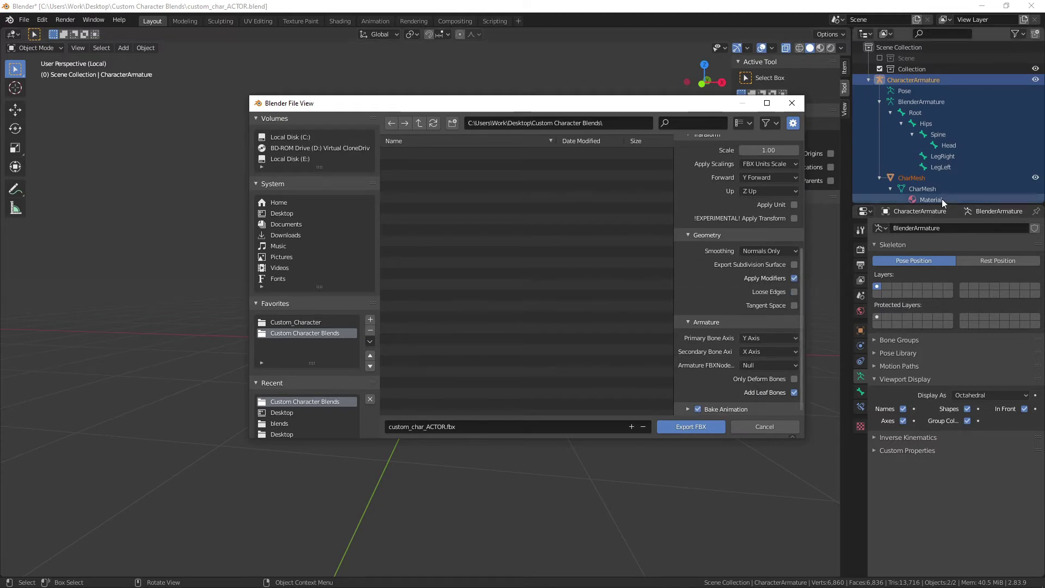
pyautogui.scroll(-2, 941, 198)
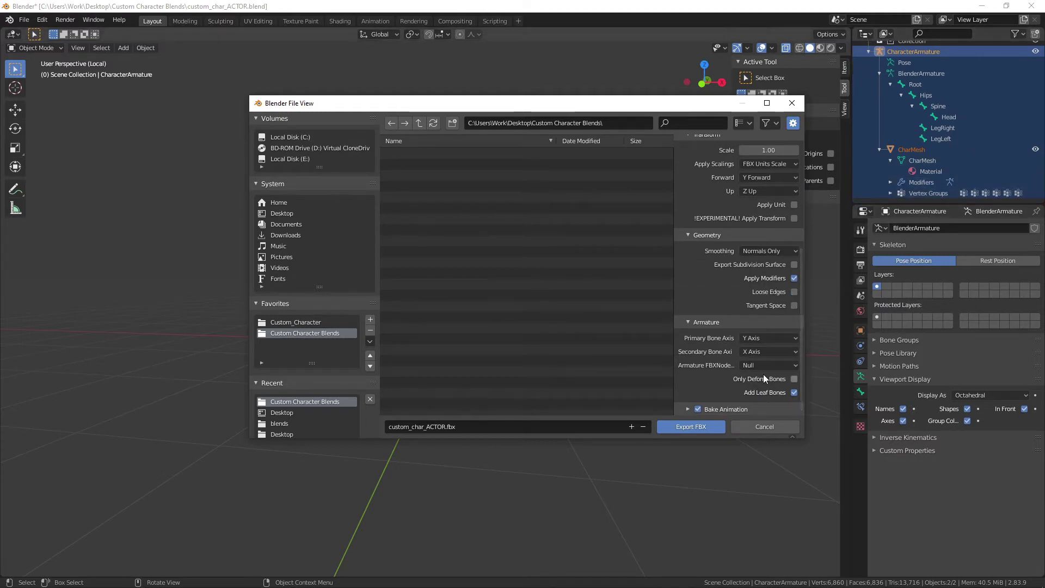
pyautogui.click(794, 393)
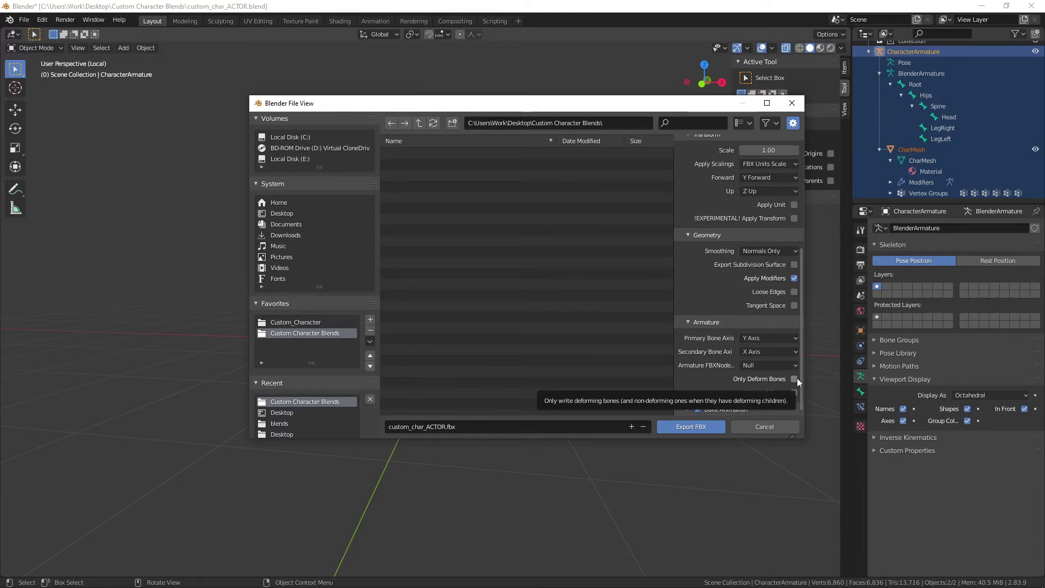
# Step: Disable Bake Animation and export the character as custom_char_ACTOR.fbx
pyautogui.click(688, 409)
pyautogui.scroll(-4, 697, 373)
pyautogui.click(698, 321)
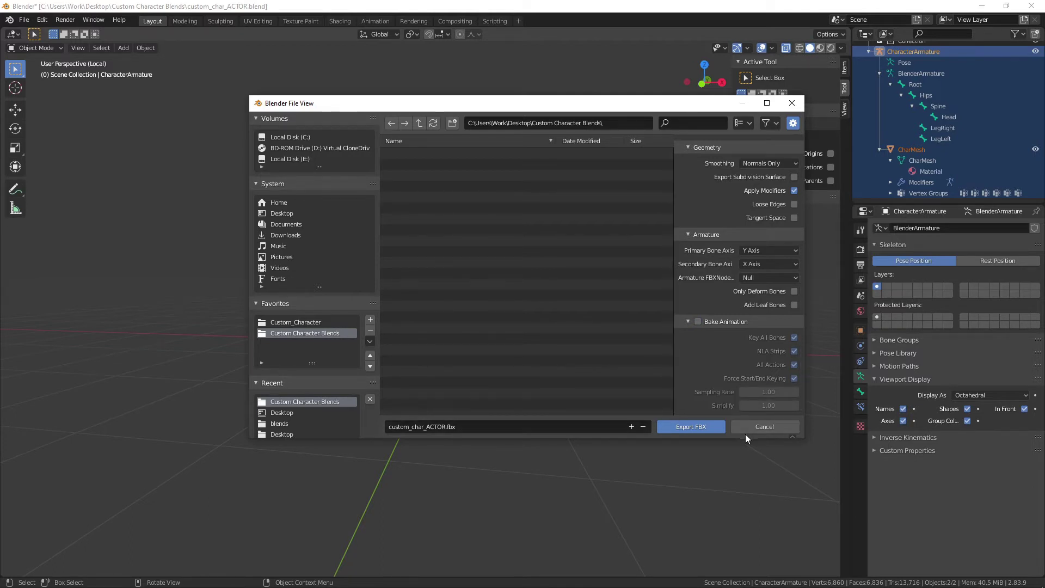
pyautogui.click(690, 426)
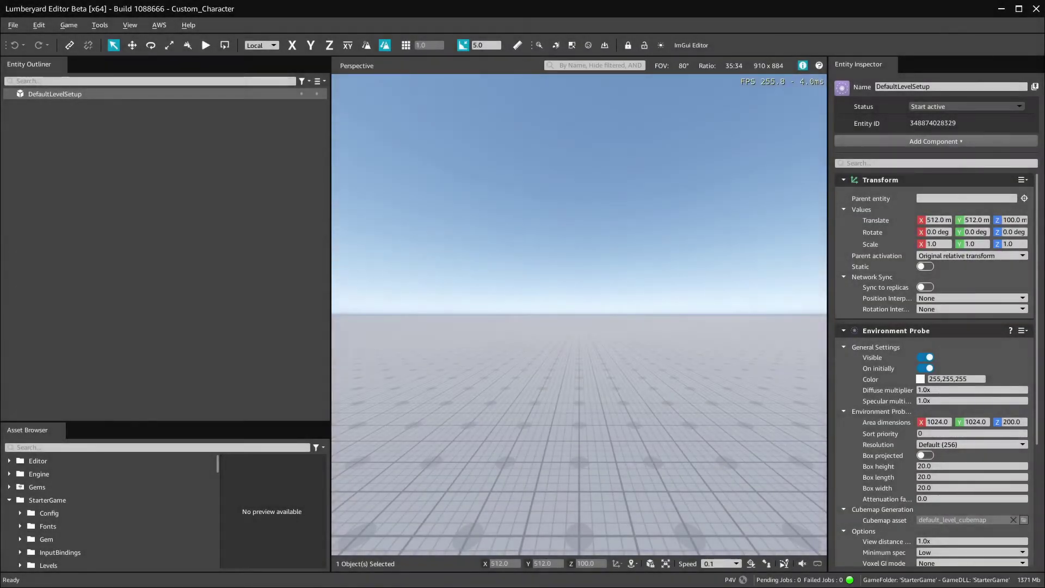
# Step: Switch to Lumberyard Editor, search the assets for custom_char and locate the exported actor FBX and its material
pyautogui.click(160, 447)
pyautogui.write('custo')
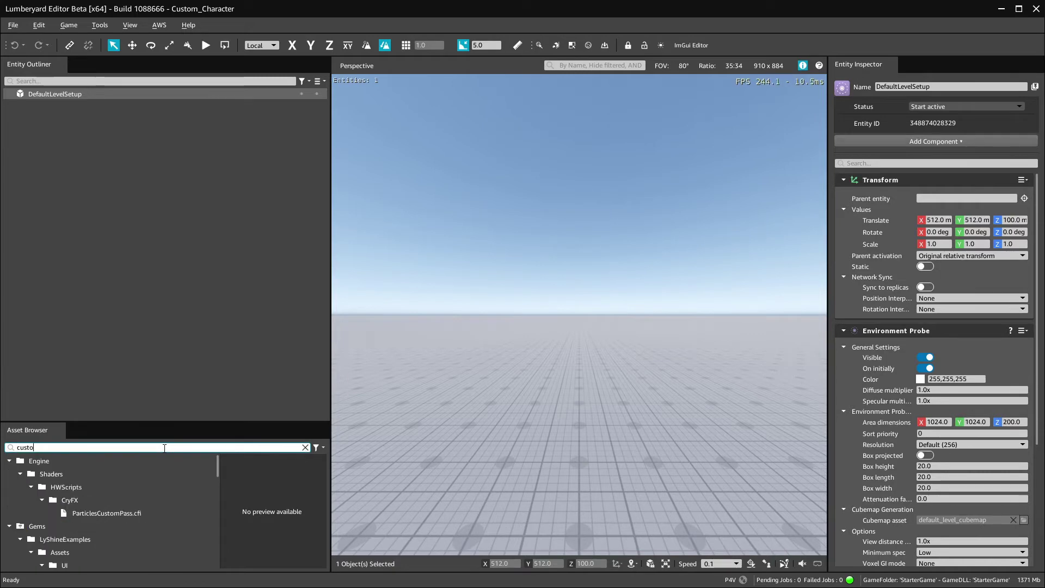
pyautogui.write('m_char')
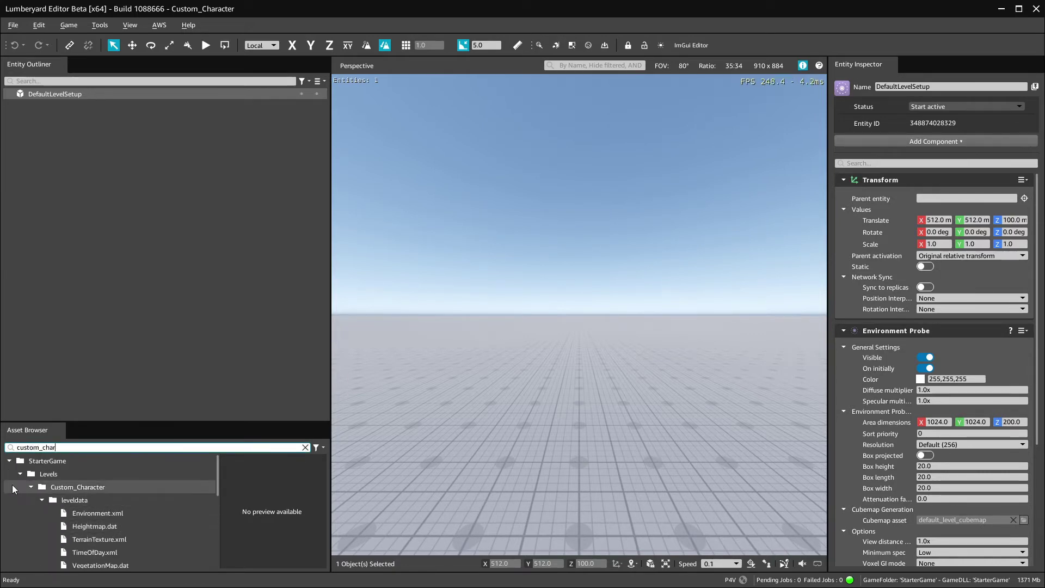
pyautogui.scroll(-4, 143, 514)
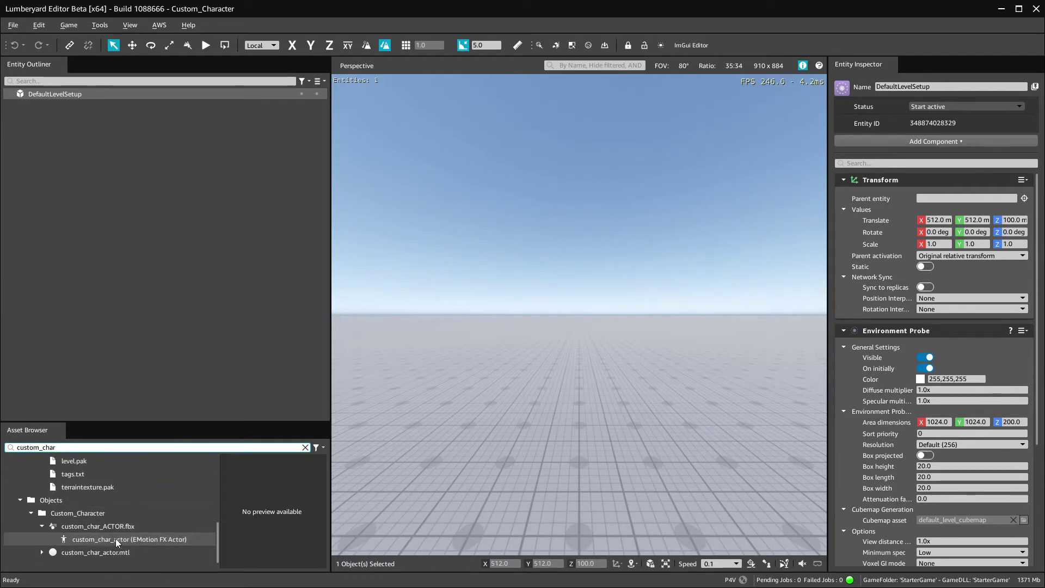
pyautogui.click(90, 536)
pyautogui.click(90, 528)
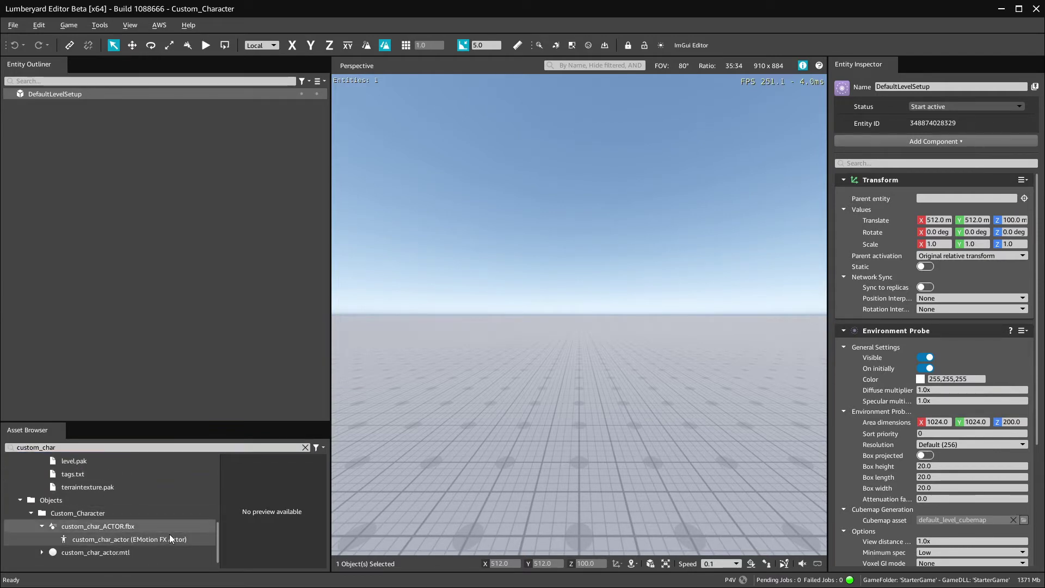
pyautogui.scroll(-1, 65, 555)
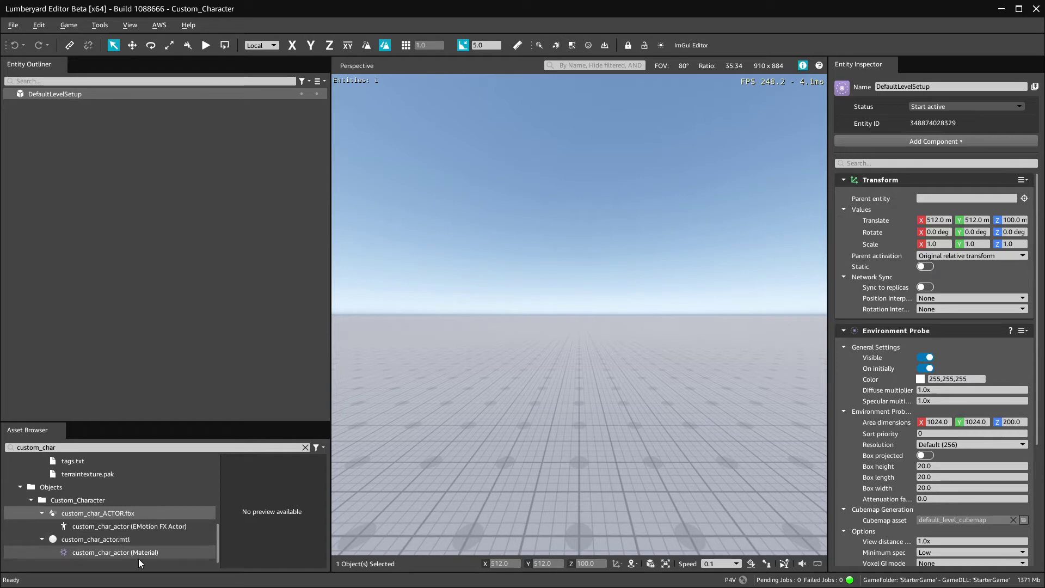
# Step: Edit the custom_char_actor FBX settings, keeping RootNode.CharacterArmature.Root as the root bone and CharMesh as the base mesh
pyautogui.rightClick(106, 527)
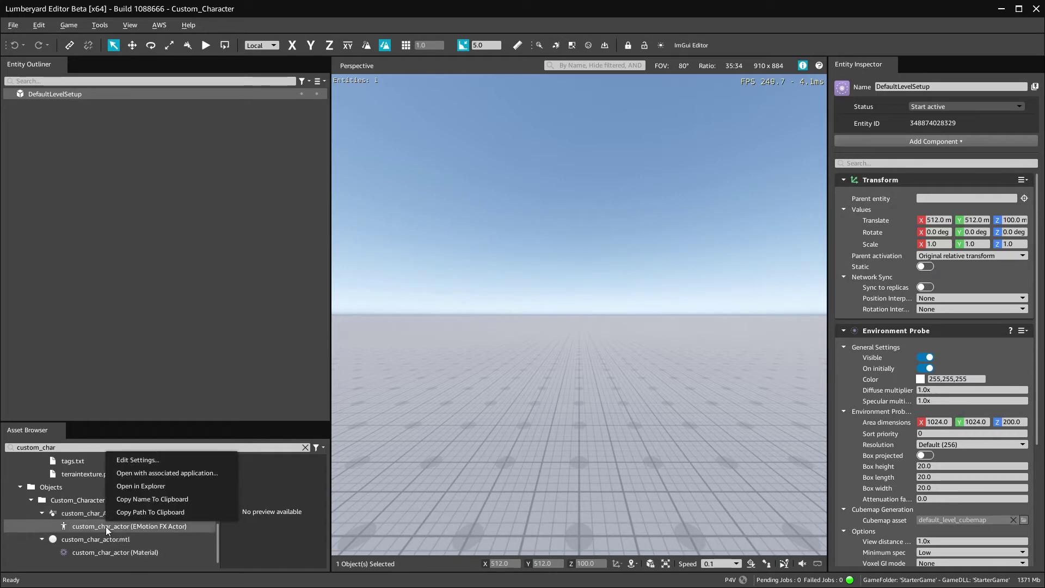
pyautogui.click(149, 460)
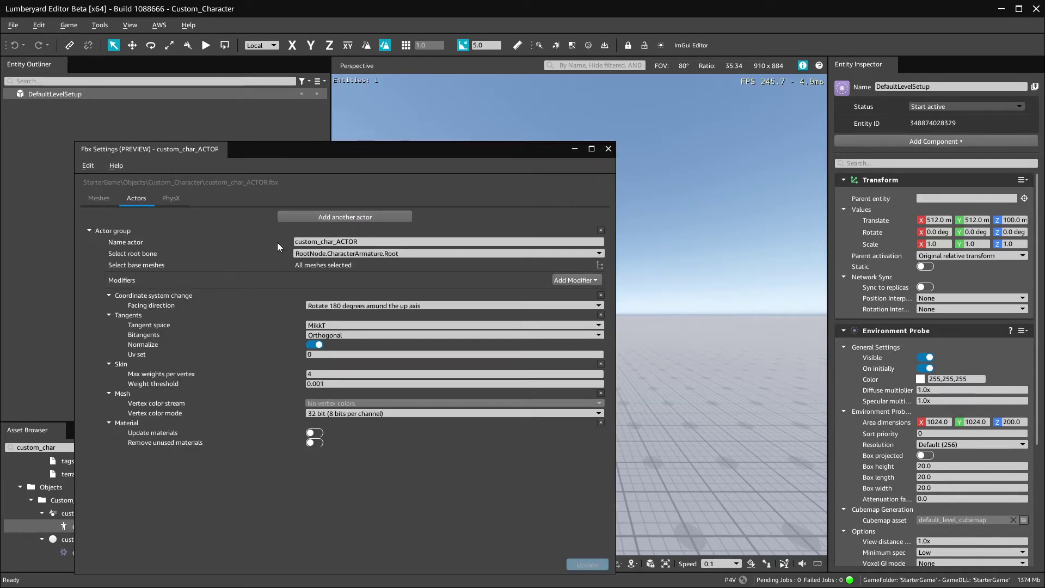
pyautogui.moveTo(330, 150); pyautogui.dragTo(406, 124)
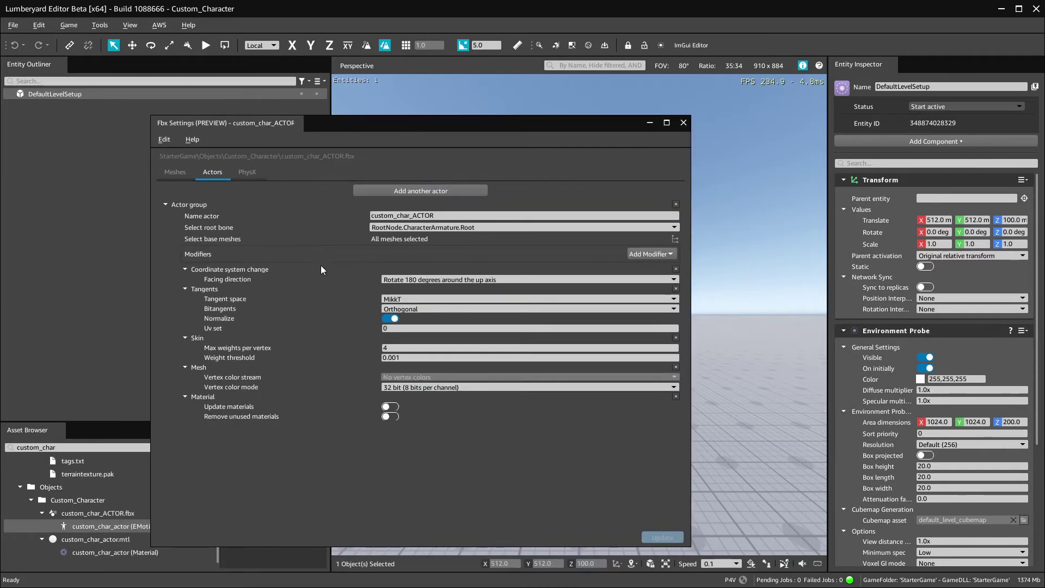
pyautogui.click(606, 228)
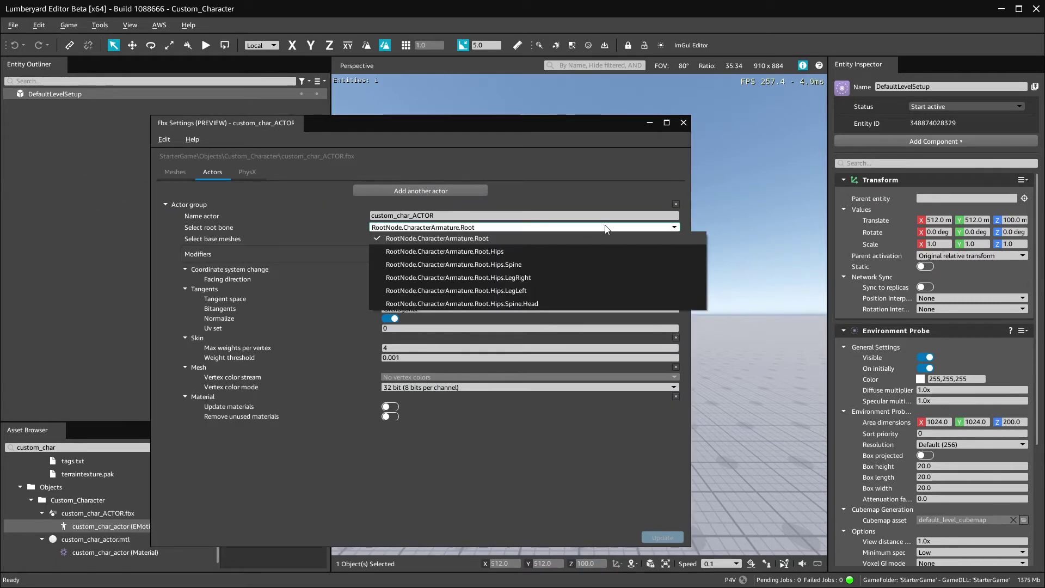
pyautogui.click(606, 227)
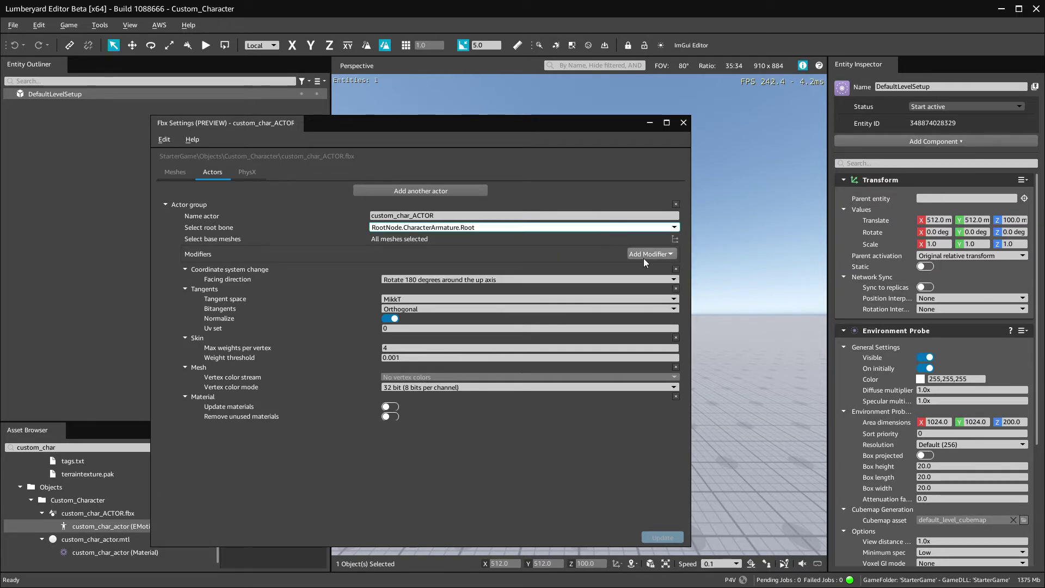
pyautogui.click(674, 240)
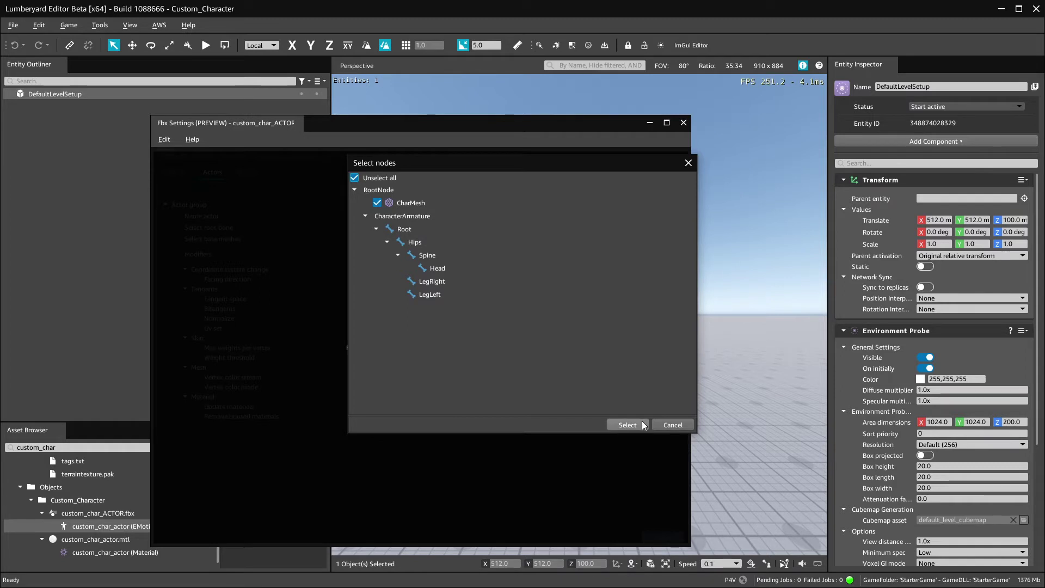
pyautogui.click(628, 426)
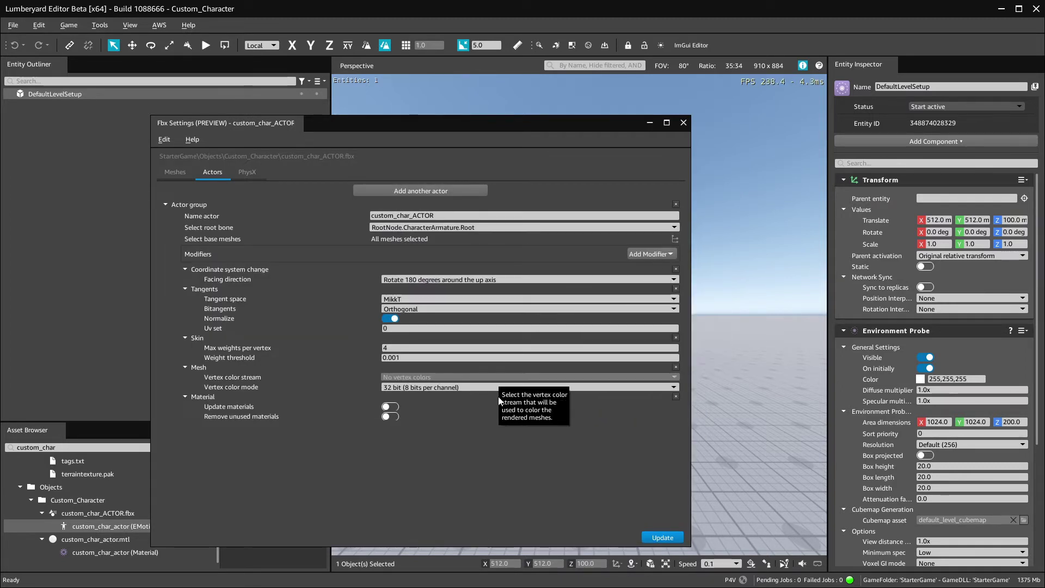
# Step: Assign CharMesh as the mesh for the custom_char_ACTOR PhysX mesh group
pyautogui.click(248, 174)
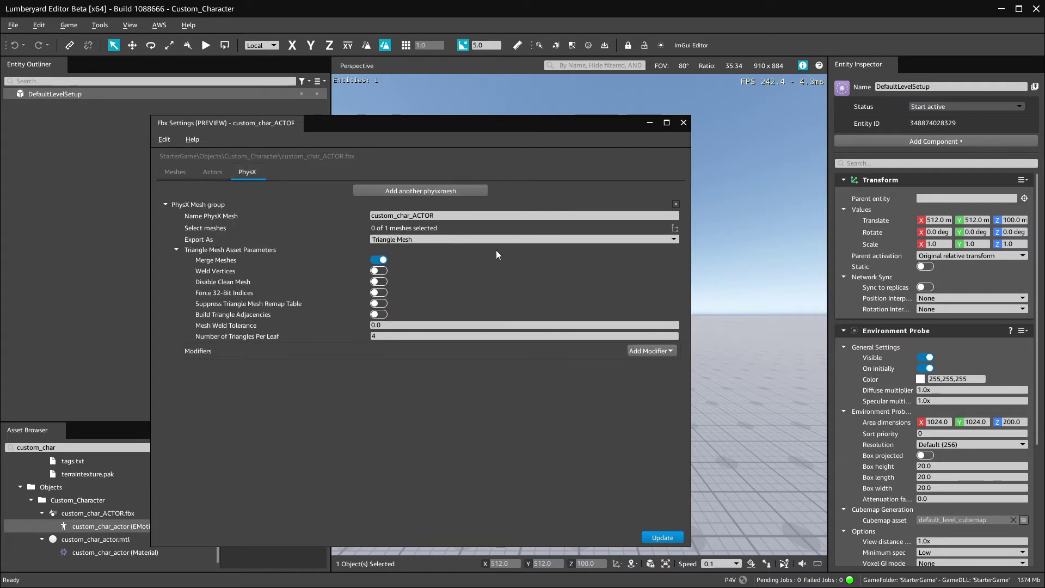
pyautogui.click(675, 229)
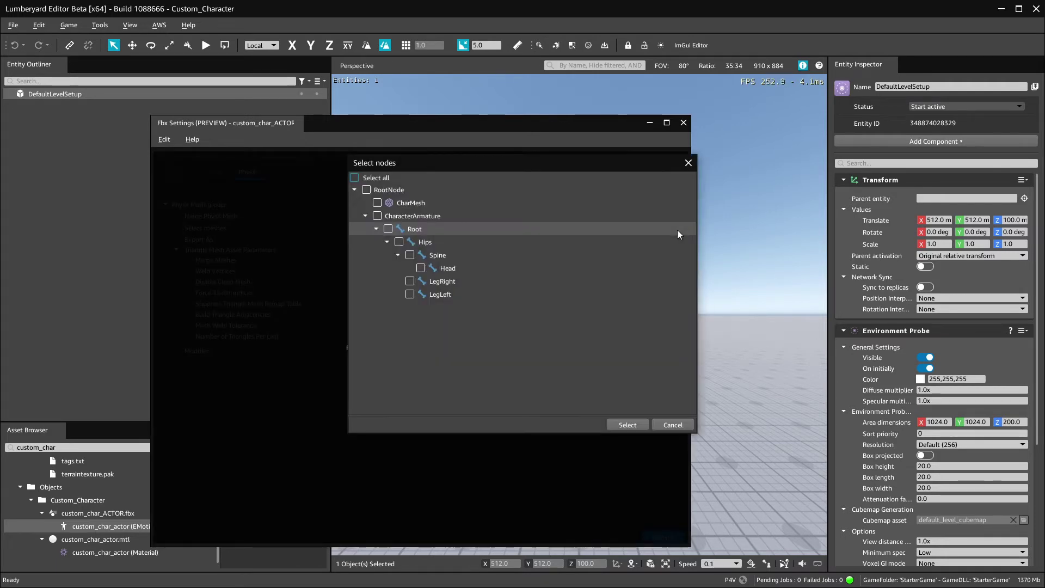
pyautogui.click(377, 203)
pyautogui.click(626, 424)
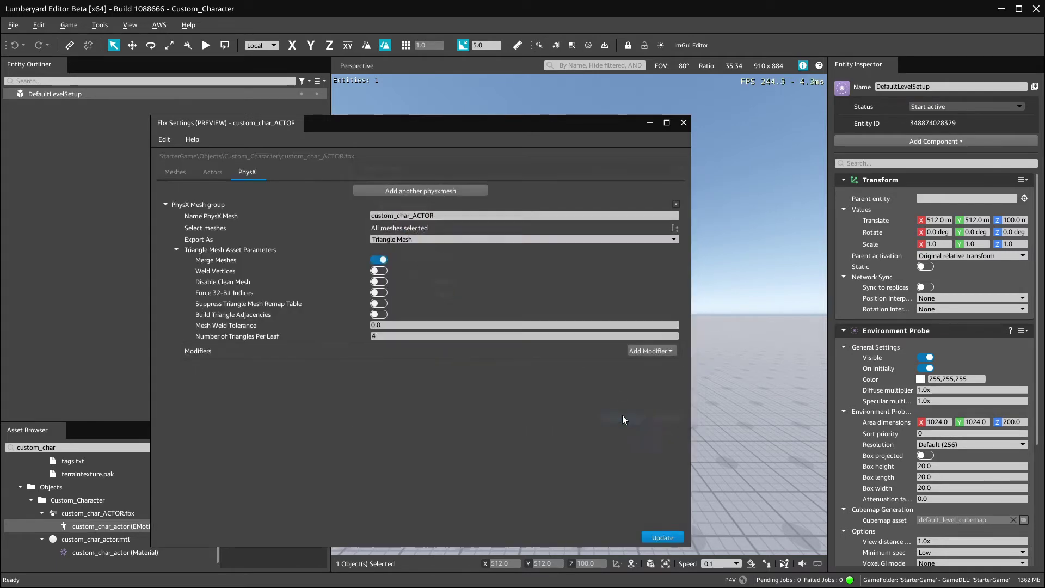
# Step: Check the mesh and actor settings, update the FBX asset and close its settings
pyautogui.click(176, 172)
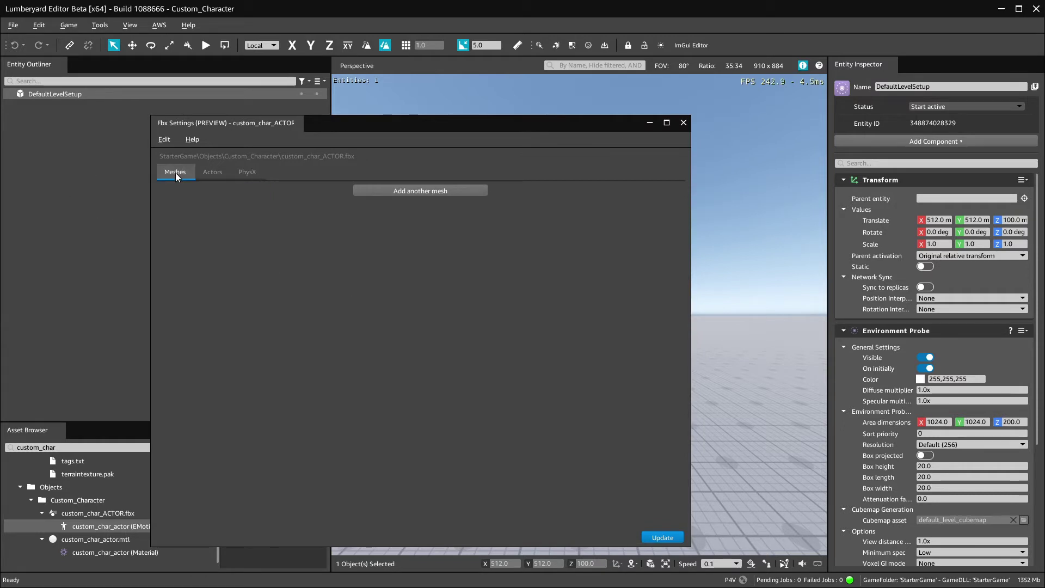
pyautogui.click(229, 171)
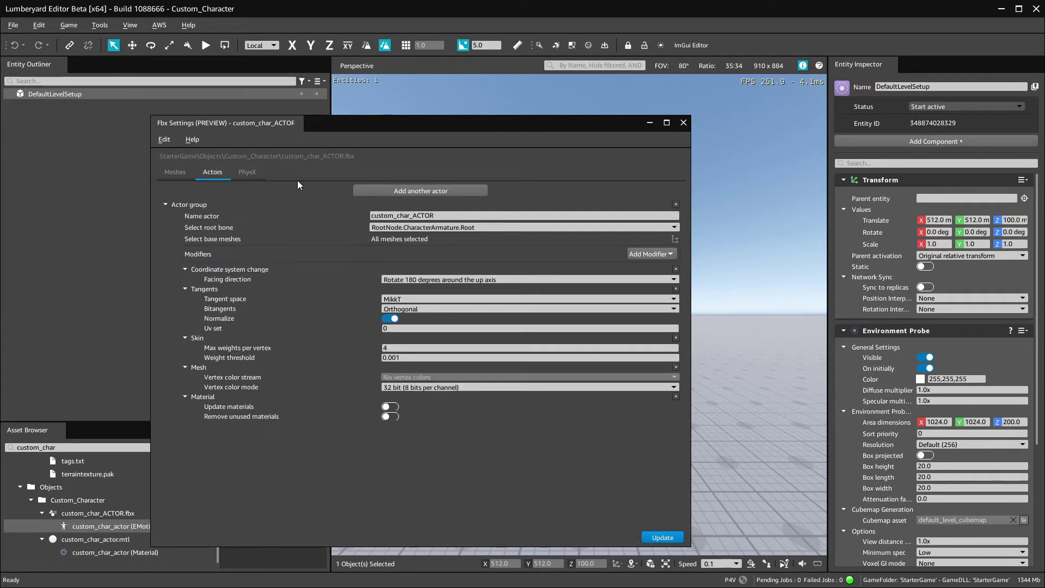
pyautogui.click(662, 538)
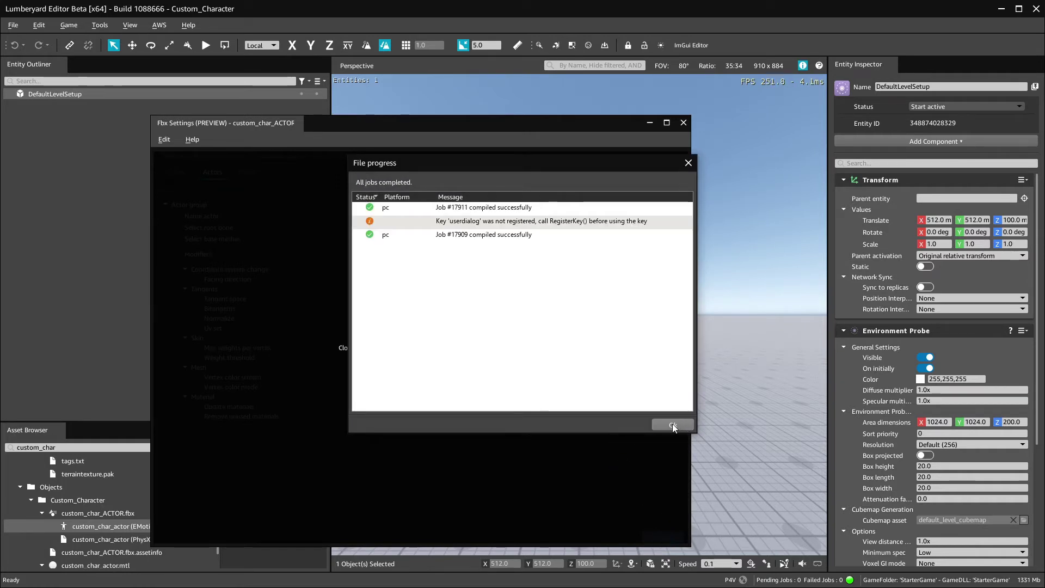
pyautogui.click(672, 423)
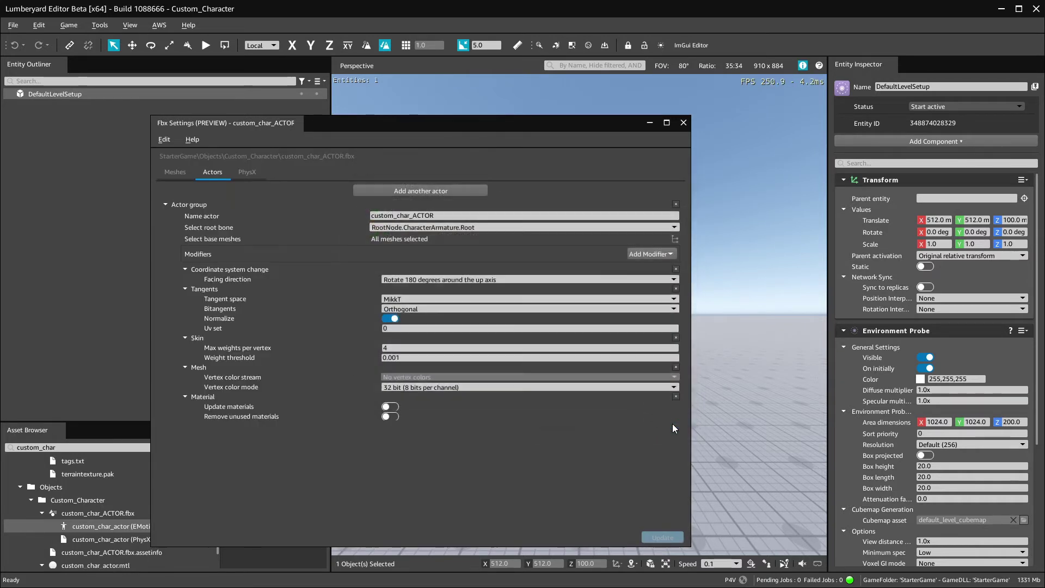
pyautogui.click(684, 122)
# Step: Place the custom_char_actor EMotion FX actor in the level and toggle its Draw bounds option
pyautogui.moveTo(114, 526); pyautogui.dragTo(579, 332)
pyautogui.moveTo(639, 351); pyautogui.dragTo(515, 397, button='right')
pyautogui.press('w')
pyautogui.press('d')
pyautogui.press('w')
pyautogui.press('a')
pyautogui.press('s')
pyautogui.press('d')
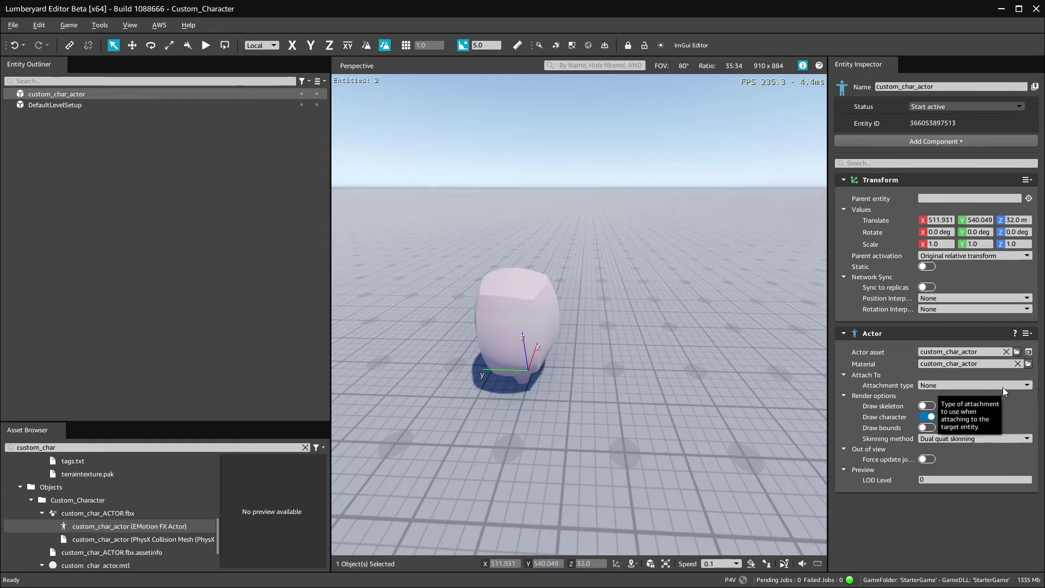
pyautogui.click(932, 429)
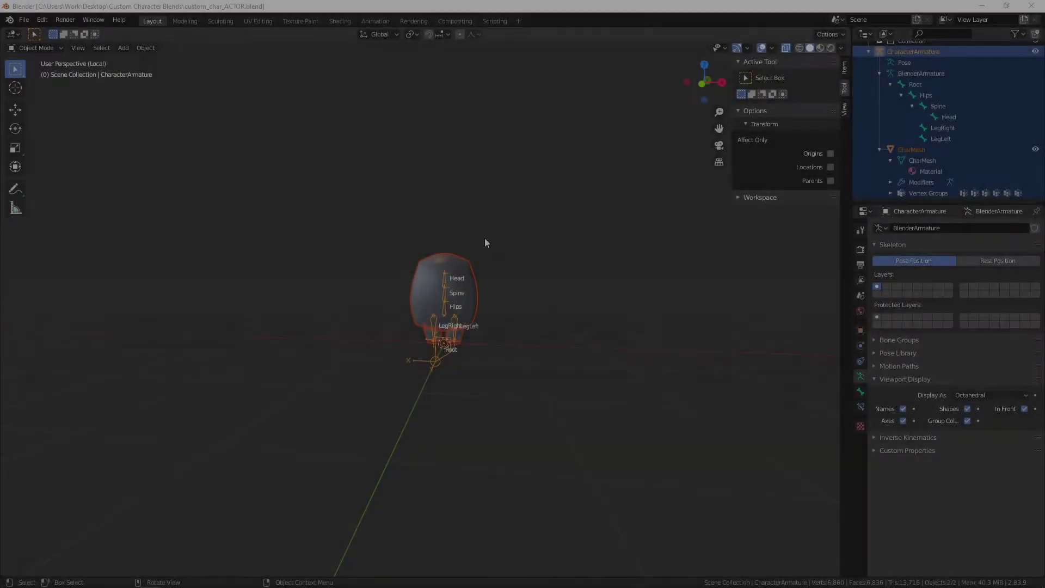
# Step: Switch back to Blender, deselect all objects and save custom_char_ACTOR.blend
pyautogui.click(278, 131)
pyautogui.click(24, 19)
pyautogui.click(38, 92)
# Step: Save the Blender file as a new copy named custom_char_ANIMATION.blend
pyautogui.click(24, 19)
pyautogui.moveTo(84, 169)
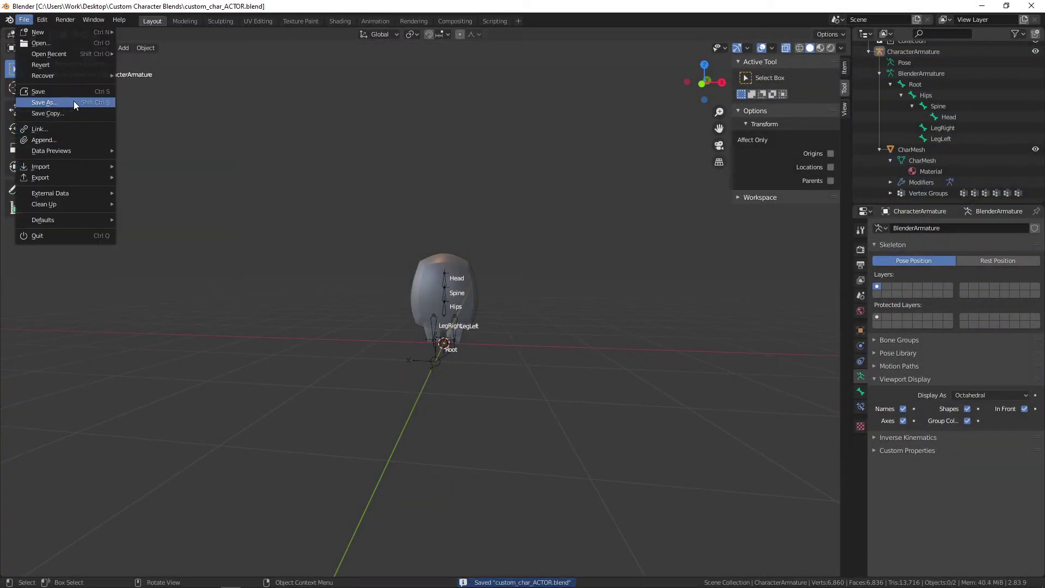
pyautogui.click(74, 102)
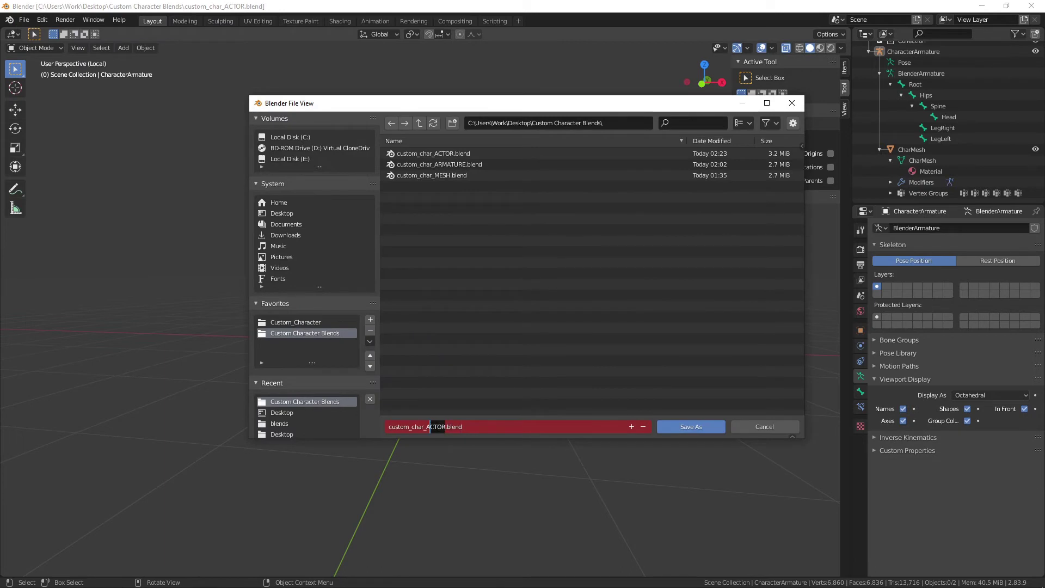
pyautogui.click(704, 426)
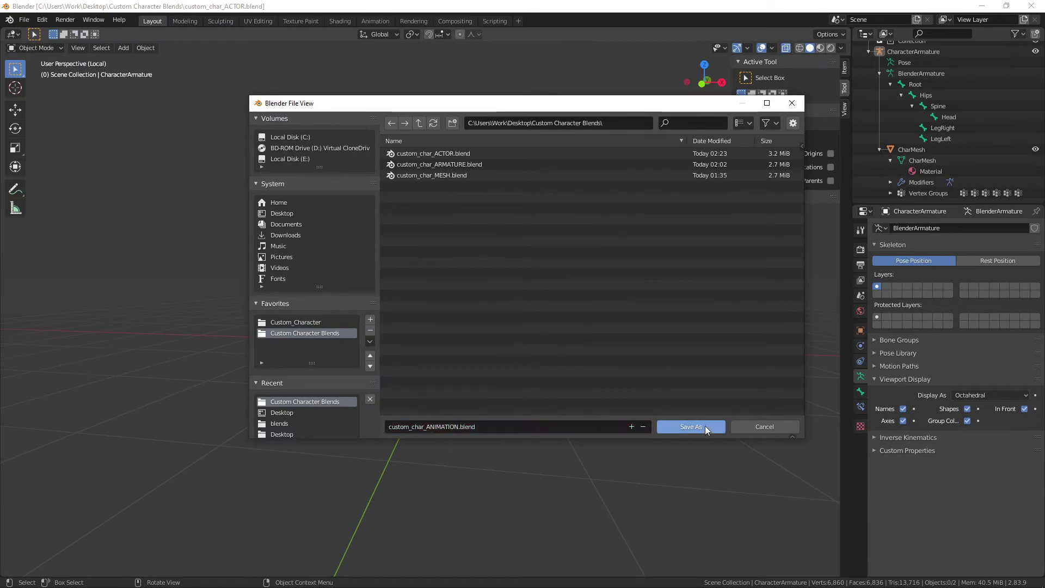
pyautogui.click(705, 426)
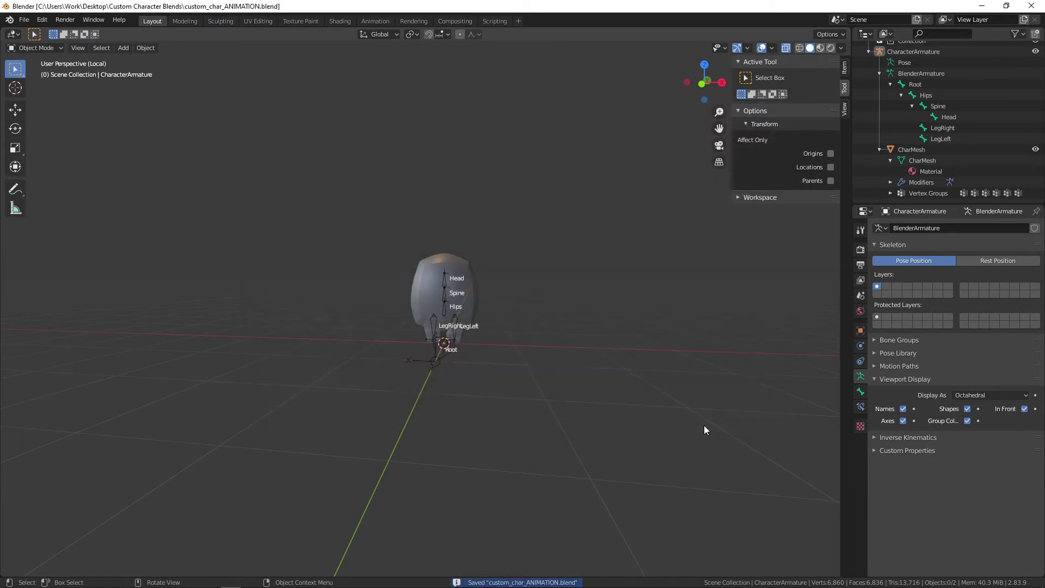
# Step: Move the CharMesh object into a new collection named mesh
pyautogui.click(880, 149)
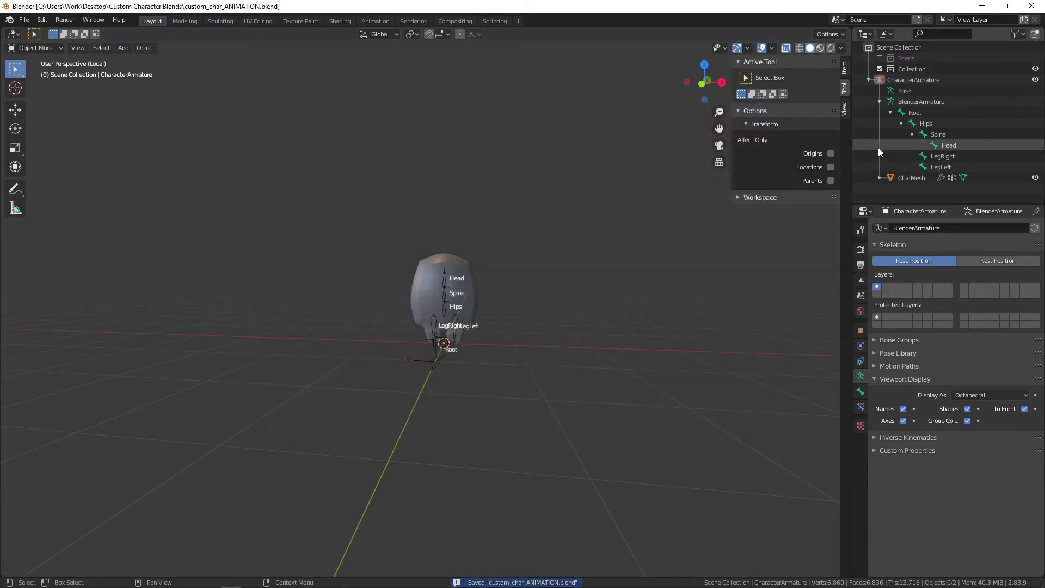
pyautogui.rightClick(910, 177)
pyautogui.press('Escape')
pyautogui.press('m')
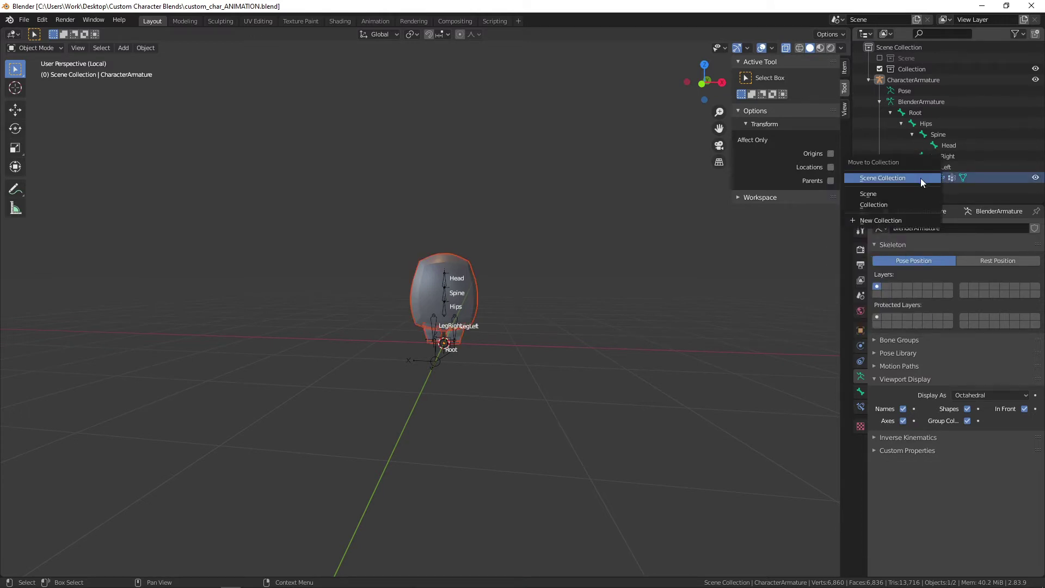
pyautogui.click(880, 221)
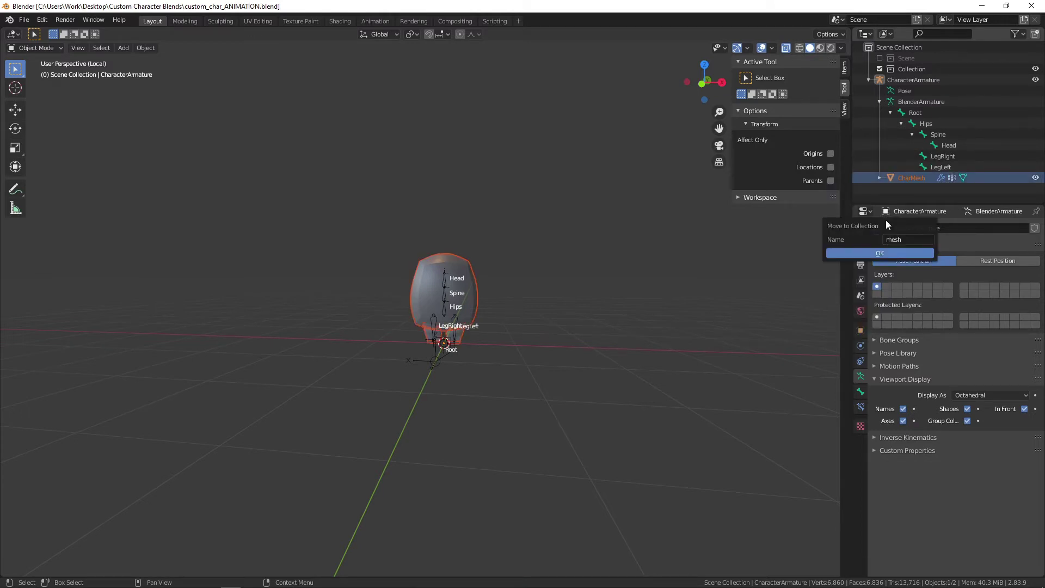
pyautogui.click(886, 253)
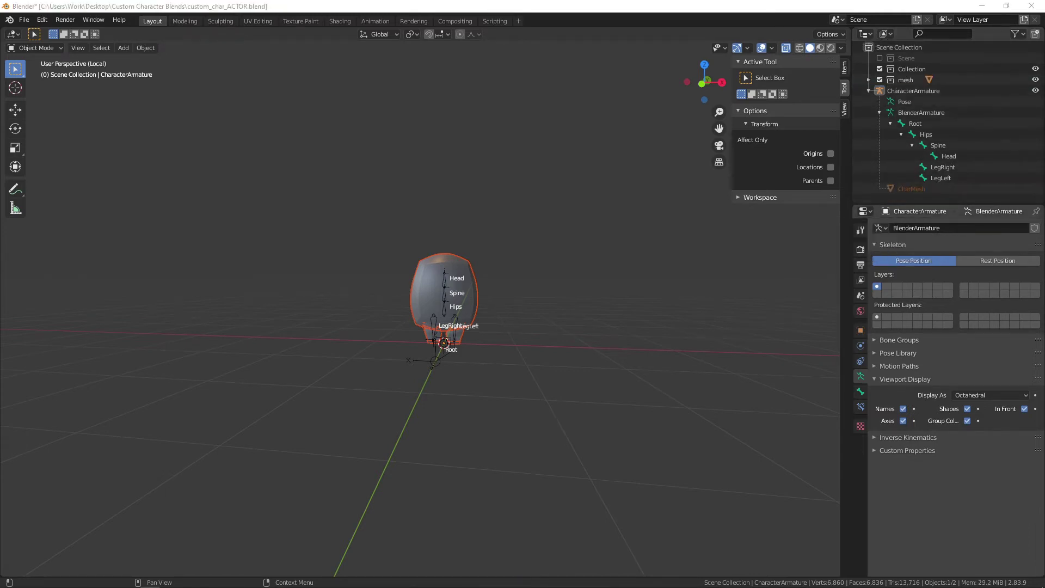
# Step: Split the area below the 3D viewport into a Timeline editor and a Dope Sheet editor
pyautogui.moveTo(7, 576); pyautogui.dragTo(12, 364)
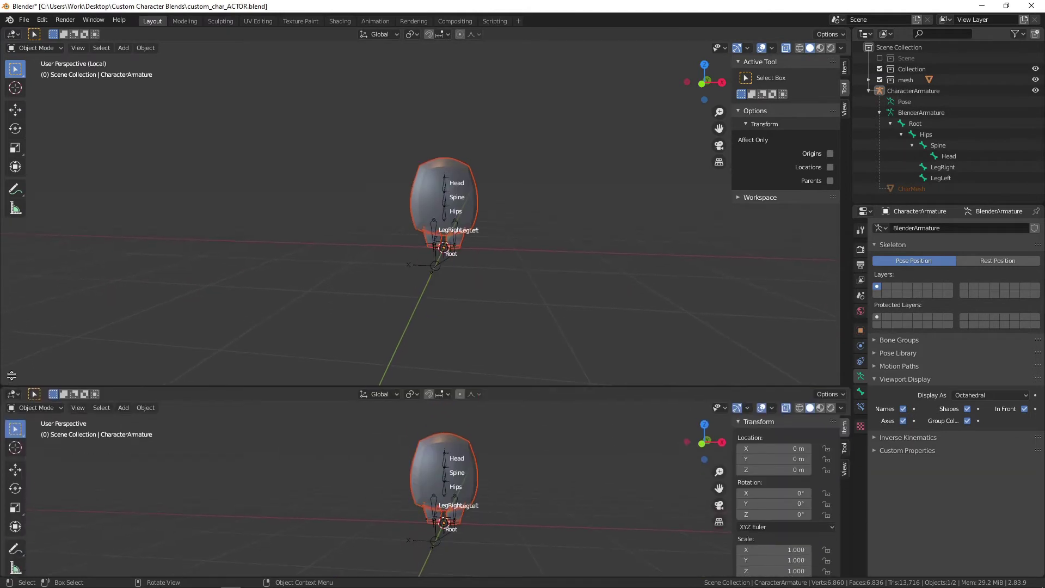
pyautogui.click(13, 371)
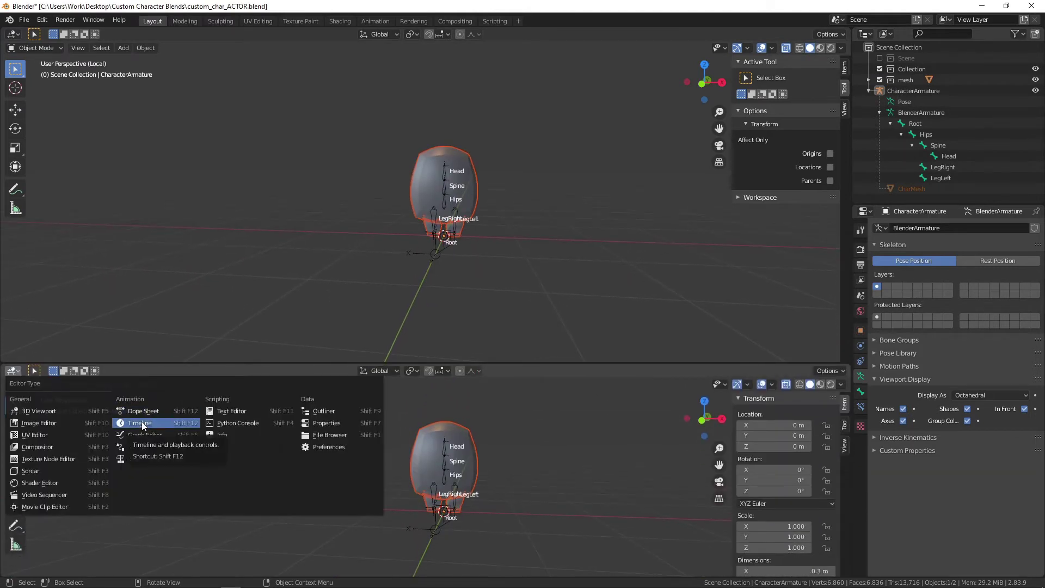
pyautogui.click(128, 412)
pyautogui.moveTo(2, 361); pyautogui.dragTo(3, 291)
pyautogui.click(13, 300)
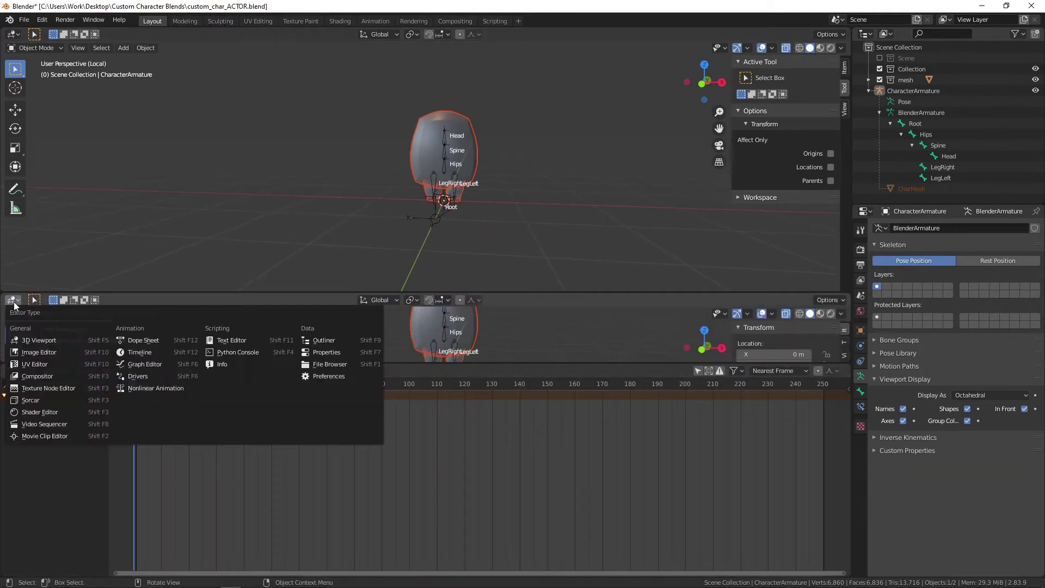
pyautogui.click(150, 352)
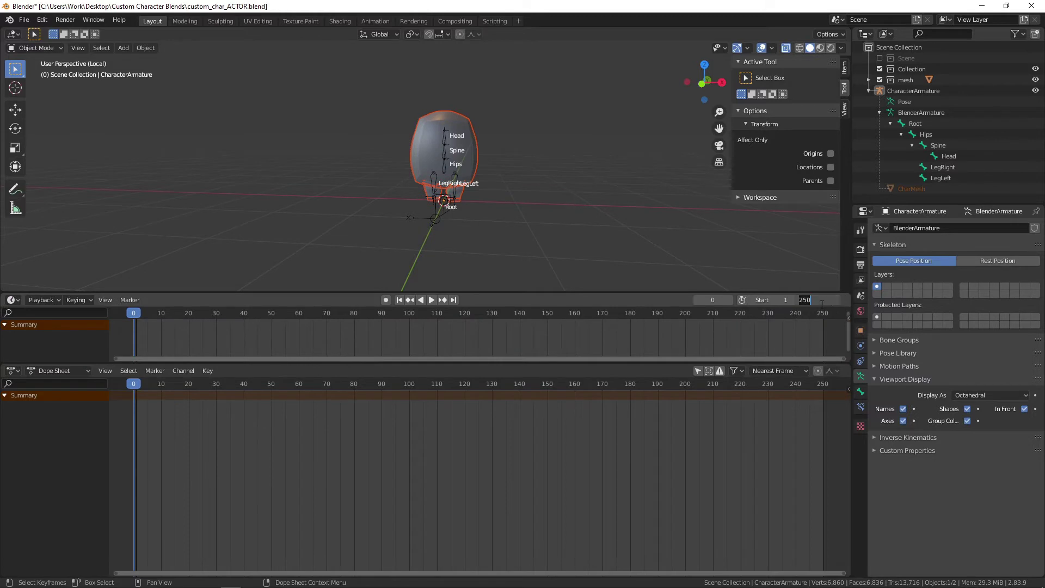
# Step: Set the animation frame range to start at 0 and end at 23
pyautogui.write('23')
pyautogui.press('Tab')
pyautogui.write('0')
pyautogui.press('Return')
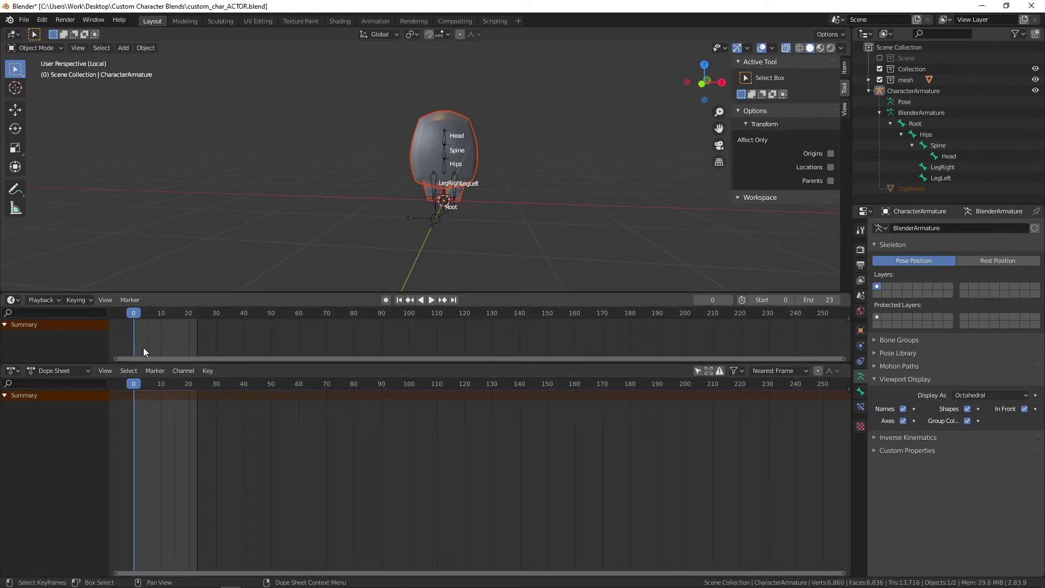
# Step: Enter Pose Mode for the armature and rotate the LegLeft and LegRight bones about the X axis into a stride
pyautogui.click(49, 47)
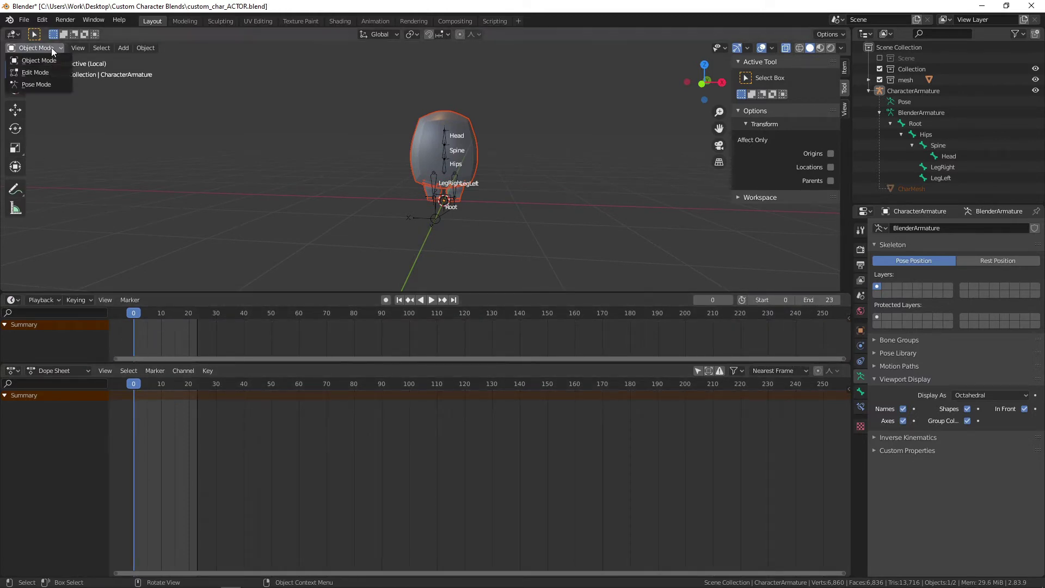
pyautogui.click(46, 83)
pyautogui.moveTo(502, 192); pyautogui.dragTo(447, 188, button='middle')
pyautogui.click(447, 188)
pyautogui.press('r')
pyautogui.press('x')
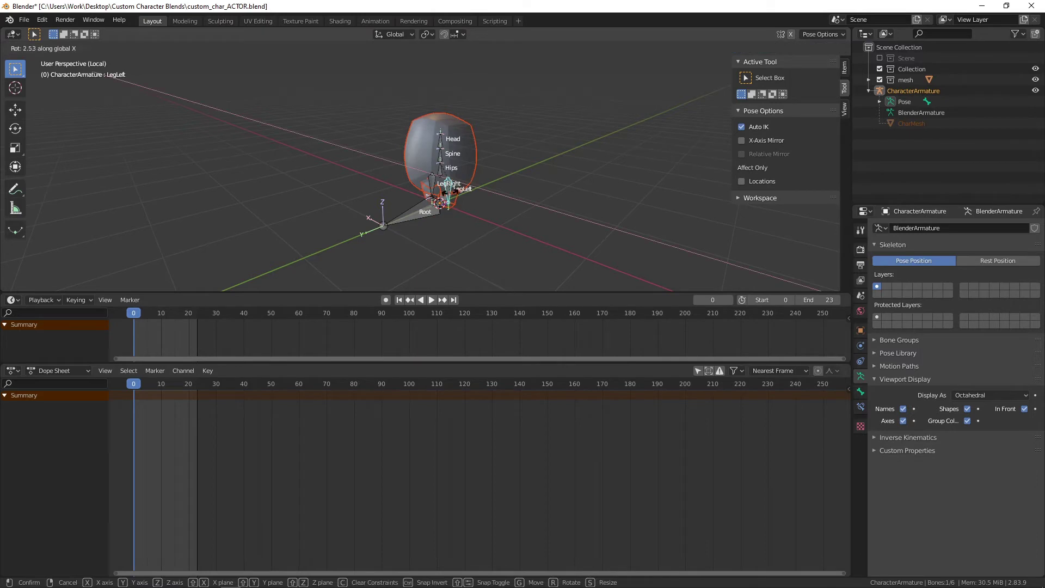
pyautogui.click(438, 205)
pyautogui.click(431, 188)
pyautogui.press('r')
pyautogui.press('x')
pyautogui.click(438, 195)
# Step: Rotate the Head bone slightly about the Y axis
pyautogui.click(441, 143)
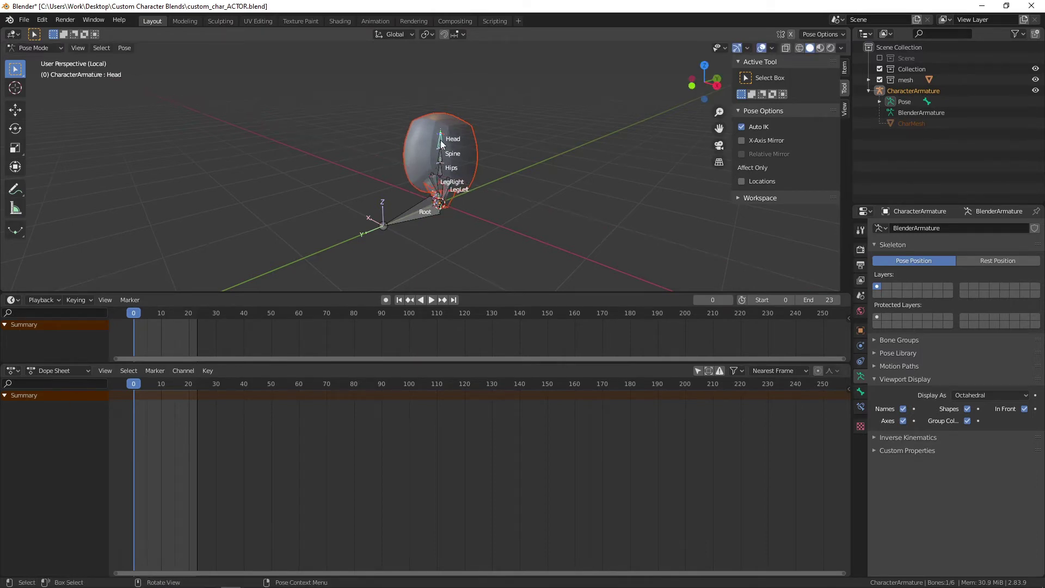
pyautogui.press('r')
pyautogui.press('y')
pyautogui.click(444, 142)
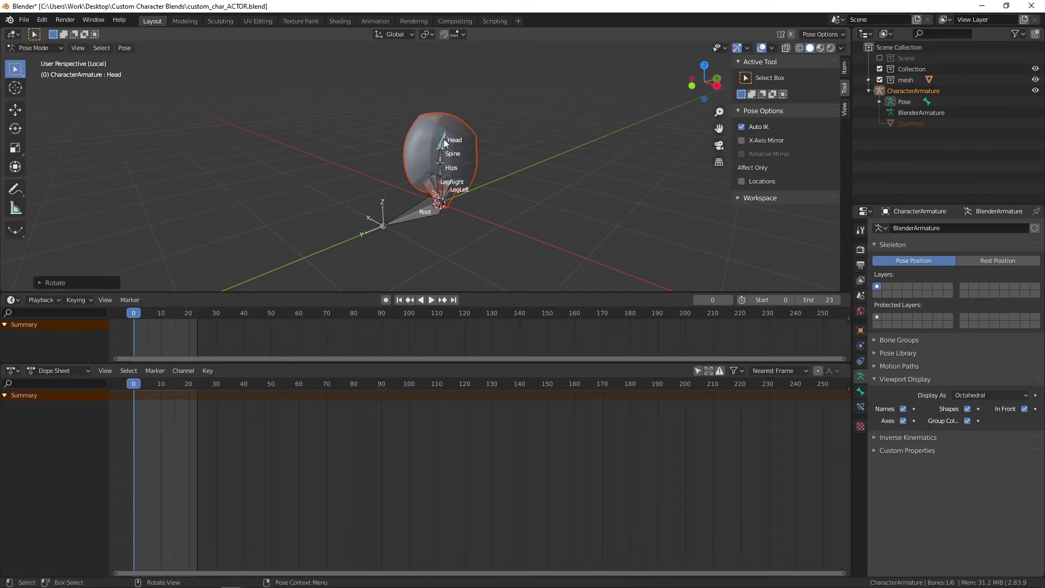
# Step: Insert LocRotScale keyframes for all bones at frame 0
pyautogui.press('a')
pyautogui.press('i')
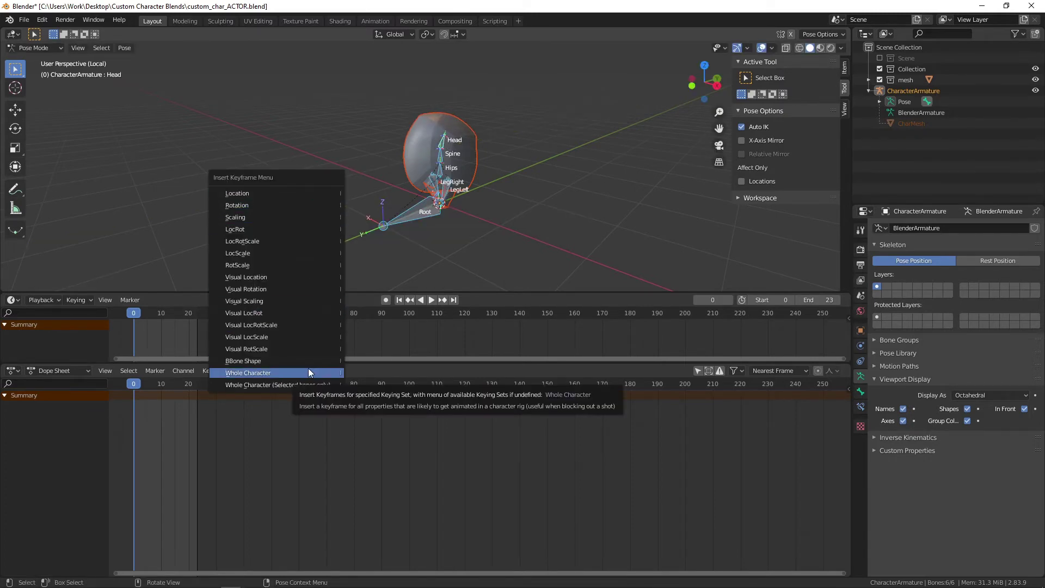
pyautogui.click(261, 242)
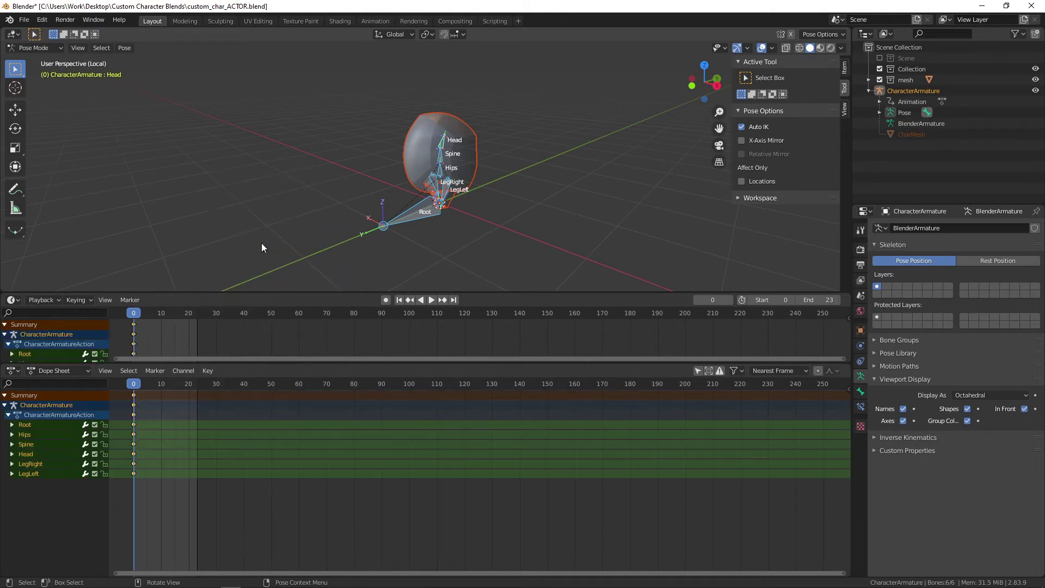
# Step: Move the Root bone by -2 m along the Y axis at frame 0
pyautogui.moveTo(533, 207); pyautogui.dragTo(533, 184, button='middle')
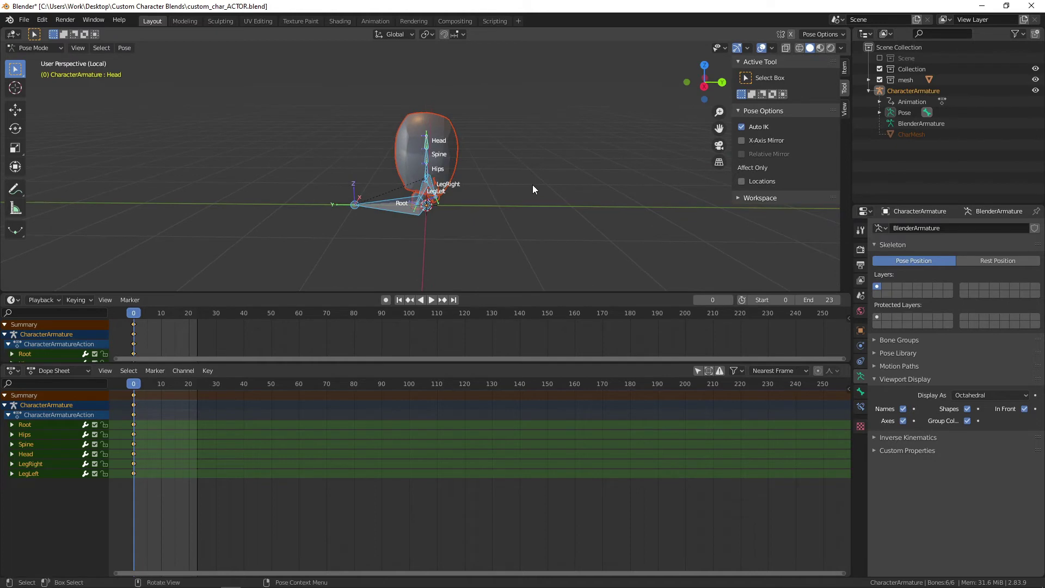
pyautogui.click(402, 206)
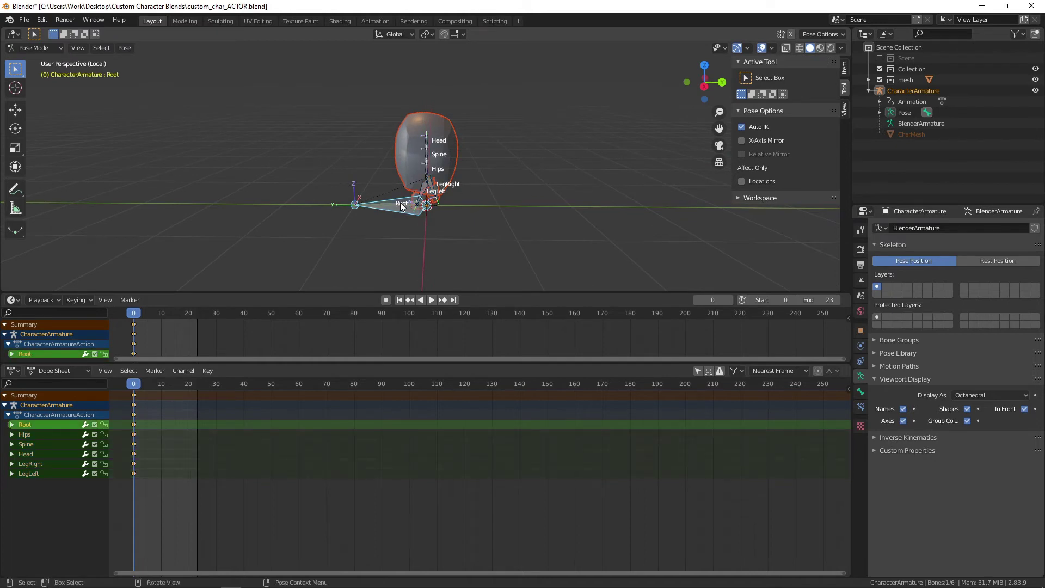
pyautogui.press('g')
pyautogui.press('y')
pyautogui.click(257, 201)
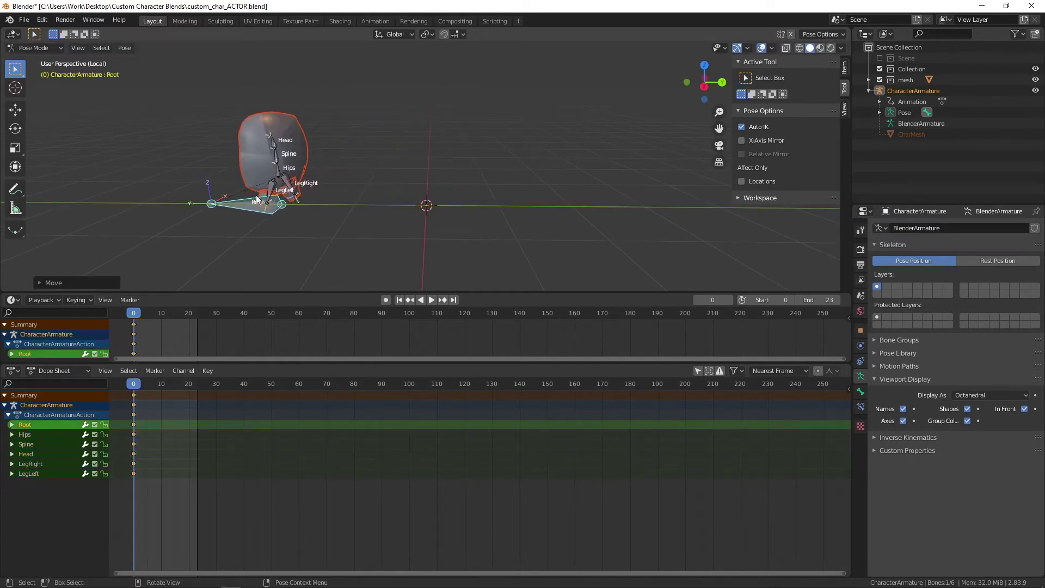
pyautogui.click(53, 282)
pyautogui.write('-2')
pyautogui.press('Return')
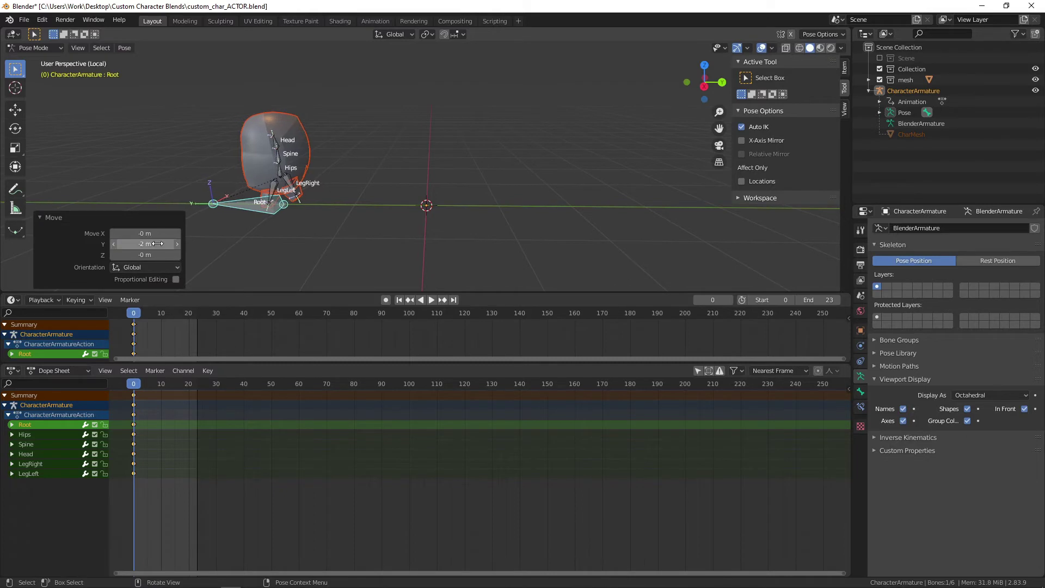
pyautogui.click(138, 218)
# Step: Go to frame 23 and try to move the Root bone by -2 m along Y
pyautogui.moveTo(136, 383); pyautogui.dragTo(198, 384)
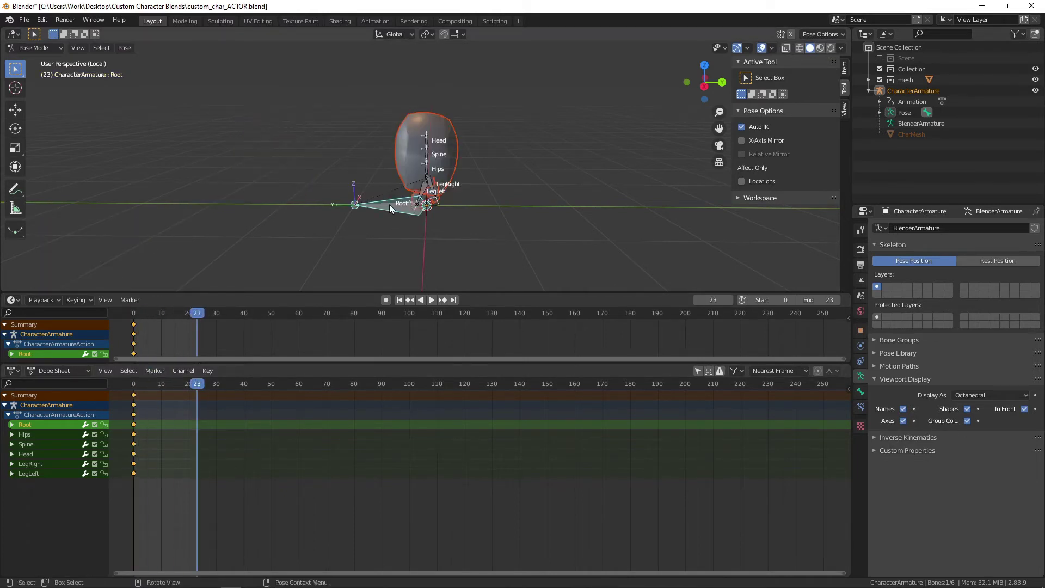
pyautogui.press('g')
pyautogui.click(229, 205)
pyautogui.click(54, 282)
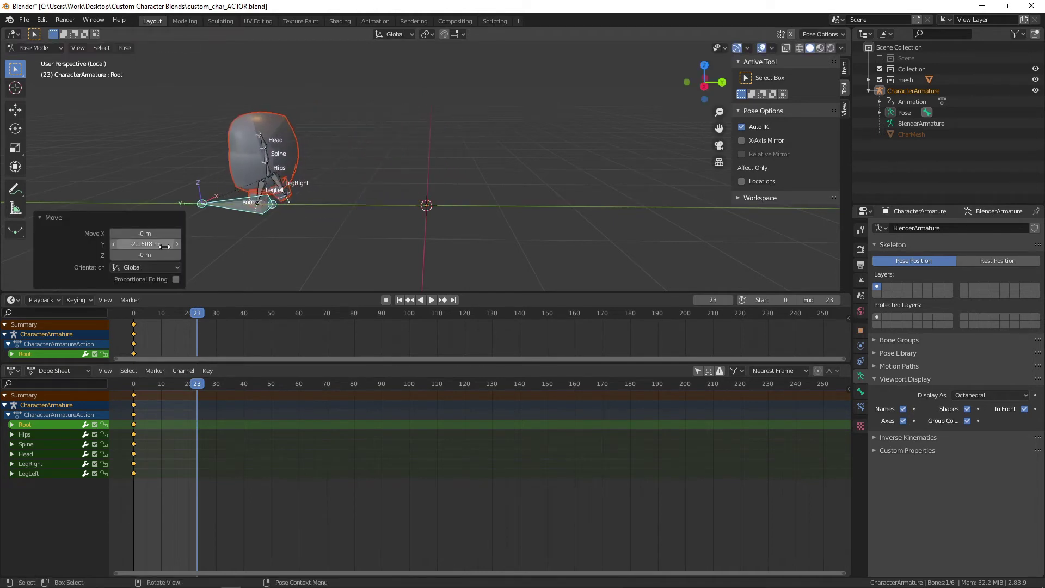
pyautogui.press('Return')
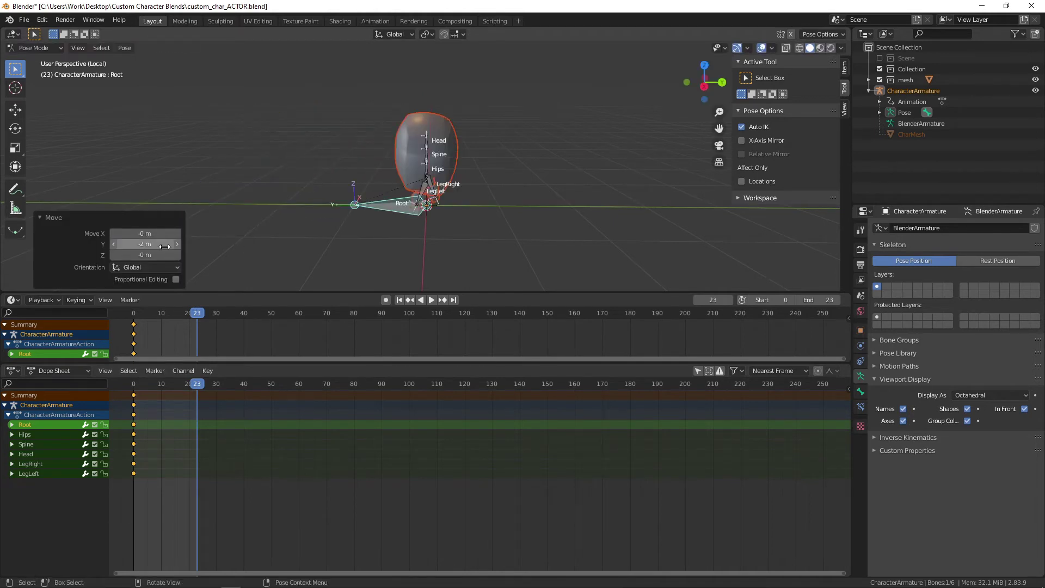
pyautogui.click(227, 237)
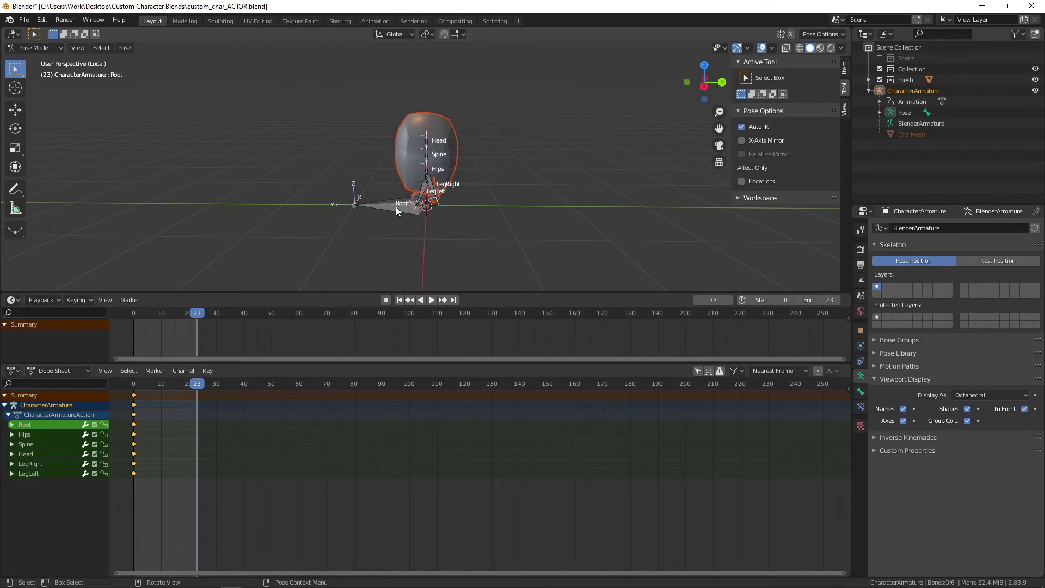
# Step: Move the Root bone by exactly -2 m along the global Y axis at frame 23 and keep it selected
pyautogui.click(396, 206)
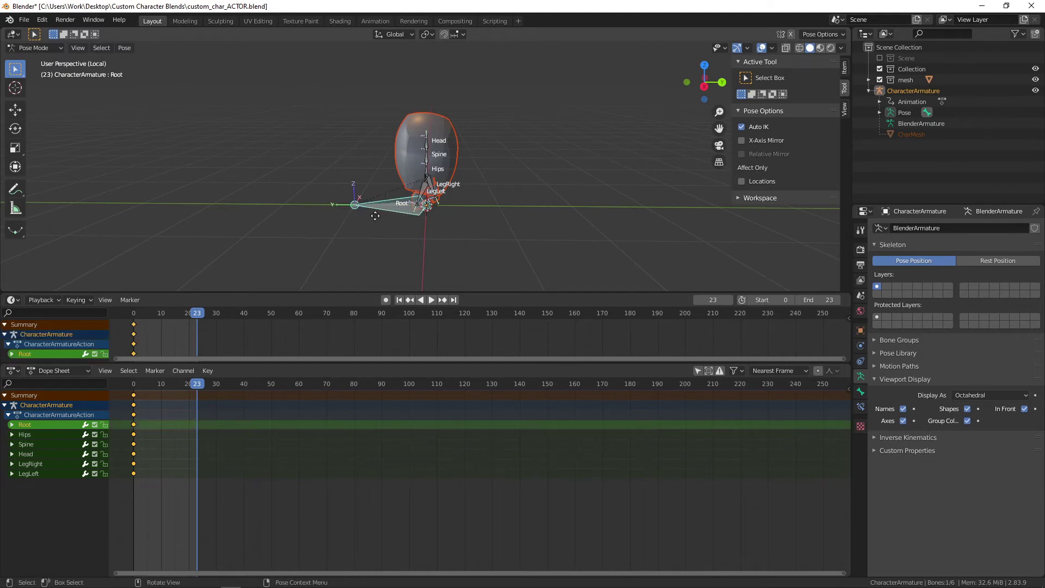
pyautogui.press('g')
pyautogui.press('y')
pyautogui.click(220, 219)
pyautogui.click(158, 245)
pyautogui.write('-2')
pyautogui.press('Return')
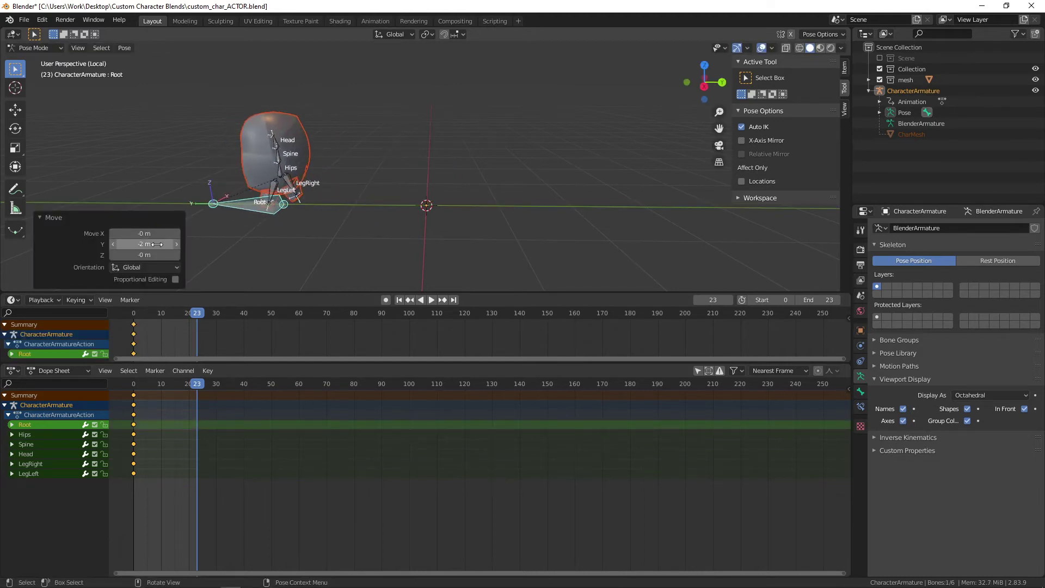
pyautogui.click(318, 255)
pyautogui.hotkey('ctrl', 'z')
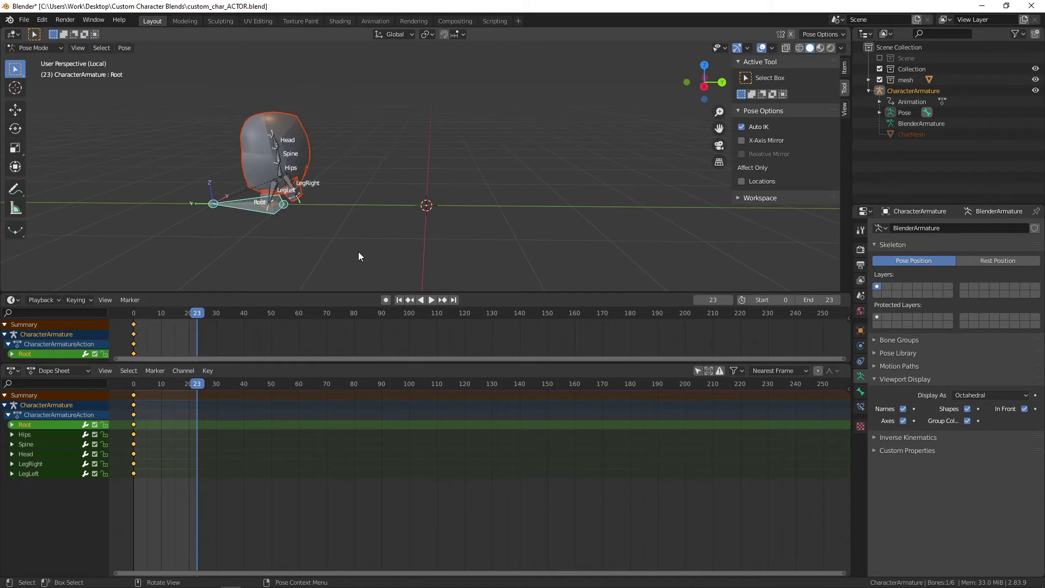
# Step: Insert LocRotScale keyframes for all bones at frame 23
pyautogui.press('a')
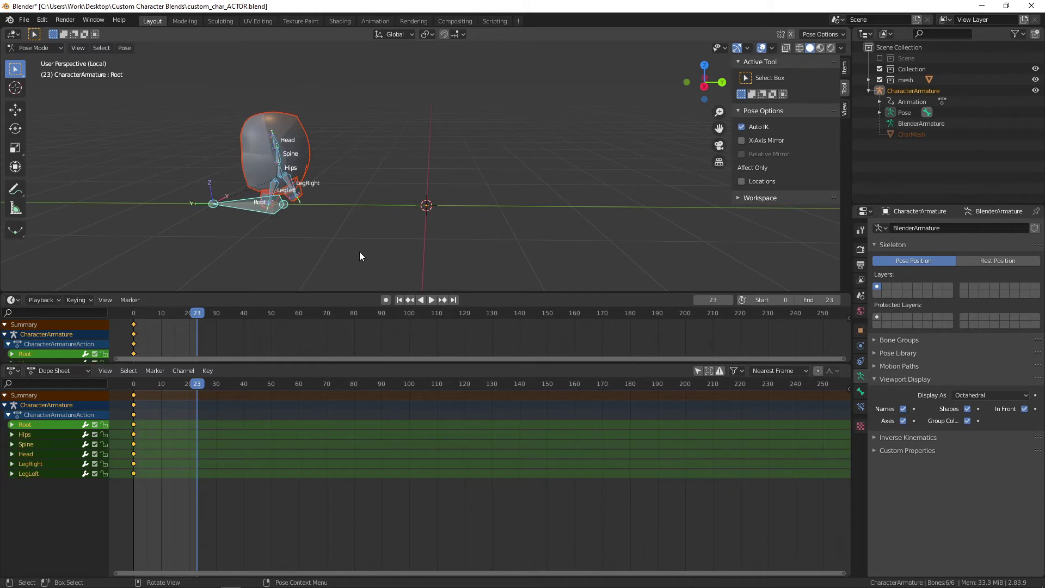
pyautogui.press('i')
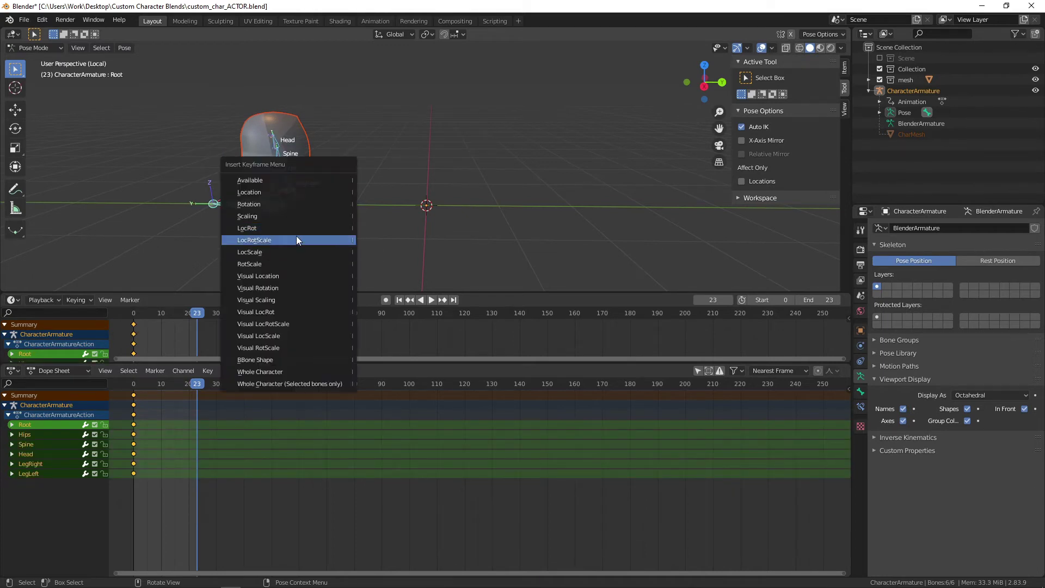
pyautogui.click(297, 240)
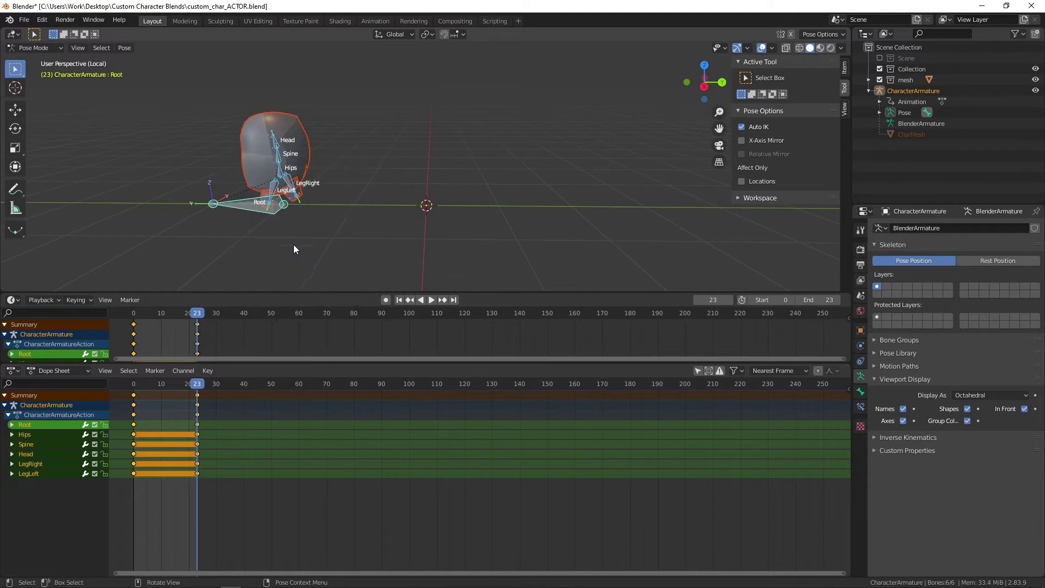
# Step: Preview the animation, return to frame 0 and deselect the Root channel while keeping the other bones selected
pyautogui.rightClick(198, 396)
pyautogui.moveTo(196, 386); pyautogui.dragTo(132, 386)
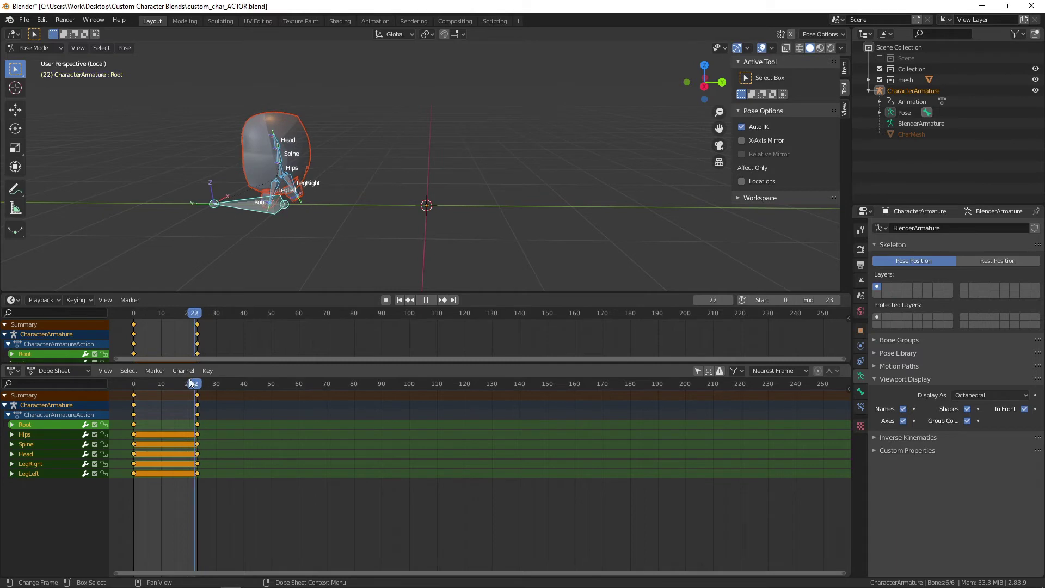
pyautogui.keyDown('shift'); pyautogui.click(32, 427); pyautogui.keyUp('shift')
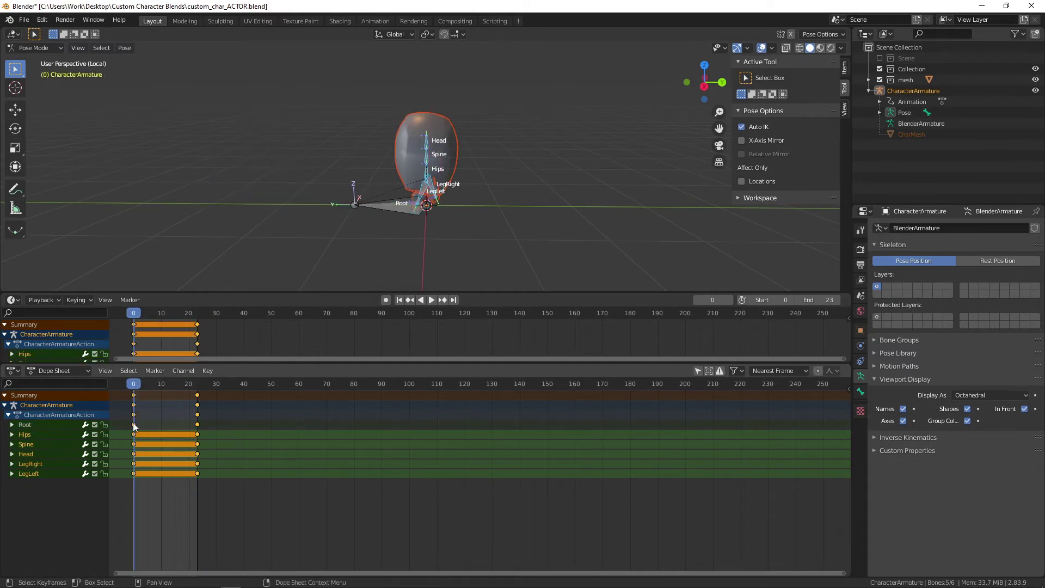
# Step: Copy the Hips, Spine and Head keyframes from frame 0 to frame 12 and play back the walk
pyautogui.click(134, 395)
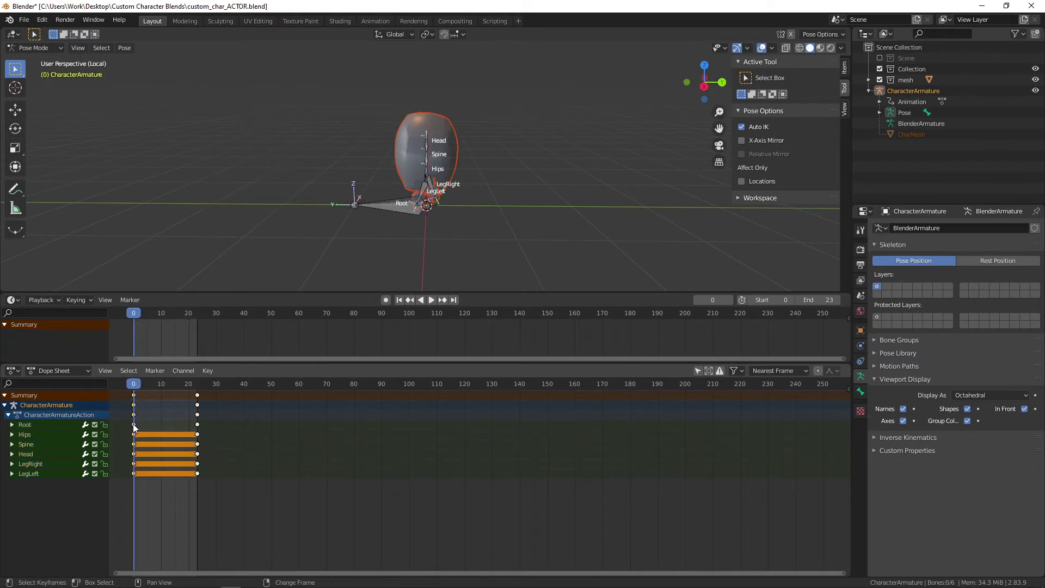
pyautogui.rightClick(135, 406)
pyautogui.click(108, 403)
pyautogui.click(166, 387)
pyautogui.rightClick(166, 394)
pyautogui.click(165, 405)
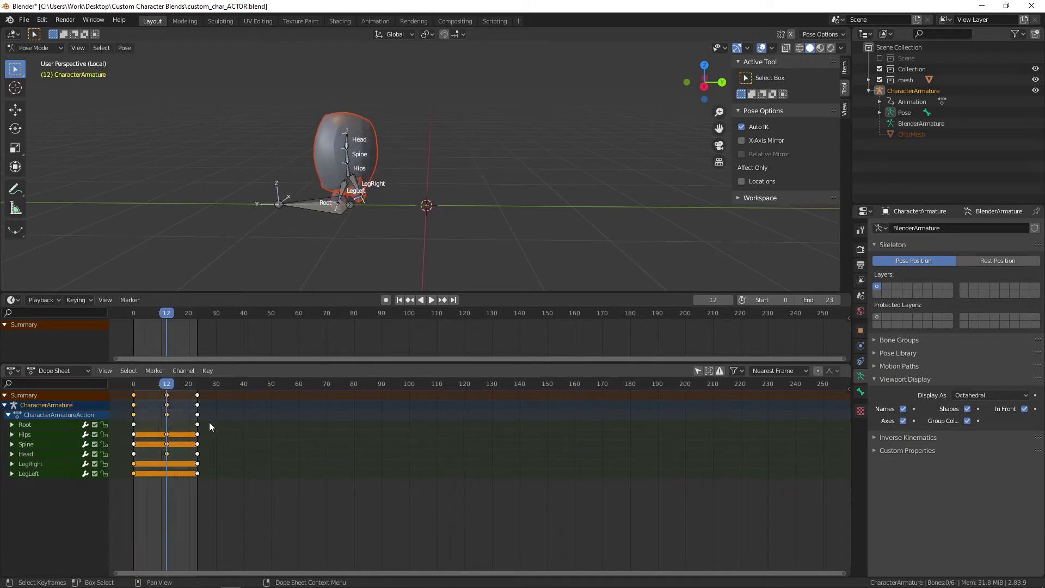
pyautogui.press('space')
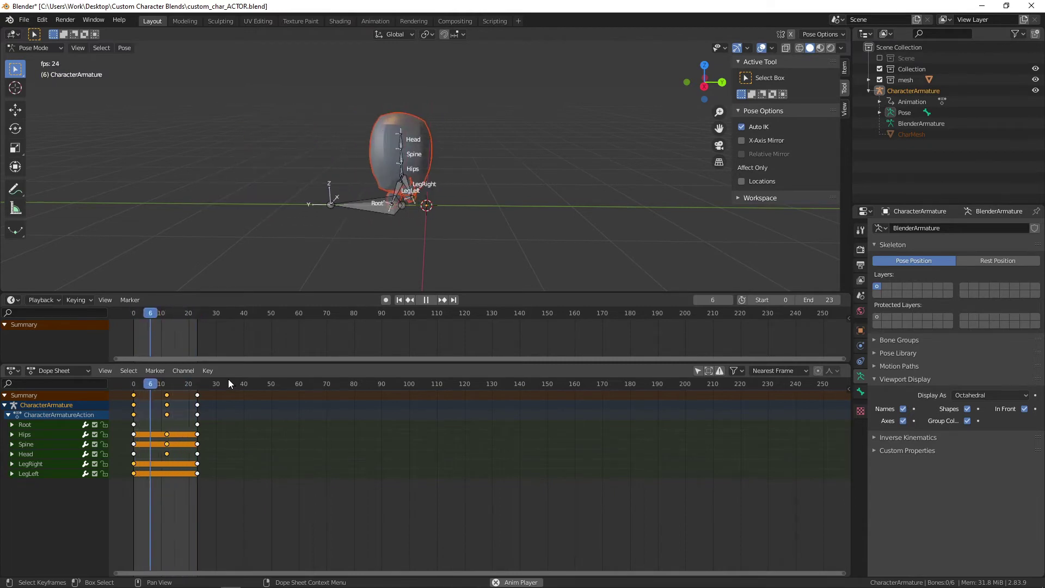
# Step: At frame 12, rotate the LegRight bone about -38° around the X axis
pyautogui.click(166, 385)
pyautogui.moveTo(166, 387); pyautogui.dragTo(169, 387)
pyautogui.press('space')
pyautogui.moveTo(216, 240); pyautogui.dragTo(490, 202, button='middle')
pyautogui.click(496, 195)
pyautogui.press('r')
pyautogui.press('x')
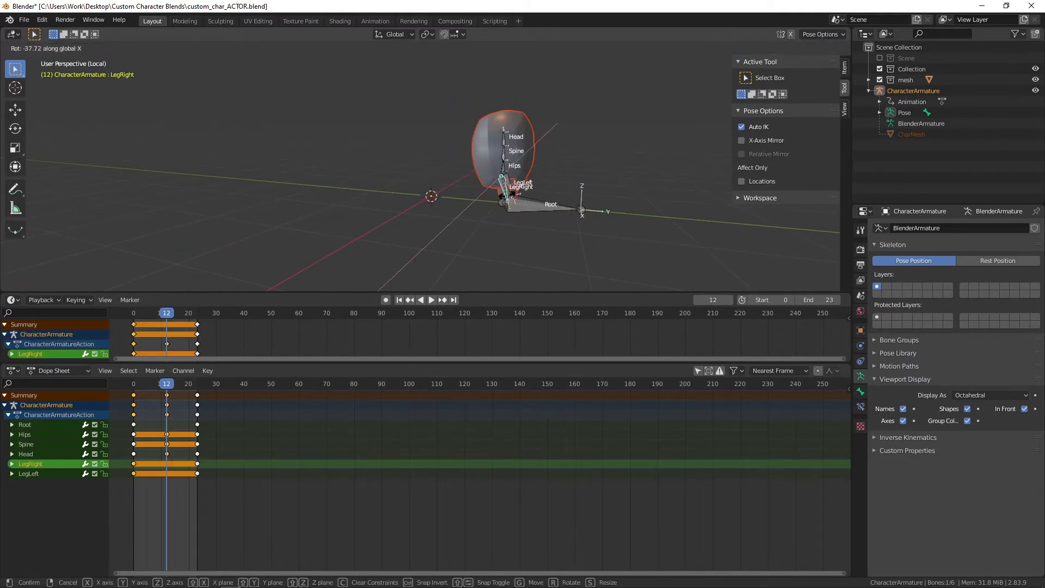
pyautogui.click(511, 197)
# Step: Rotate the LegLeft bone -37.8° in the view plane at frame 12, opposite to the other leg
pyautogui.moveTo(529, 176); pyautogui.dragTo(390, 194, button='middle')
pyautogui.click(454, 200)
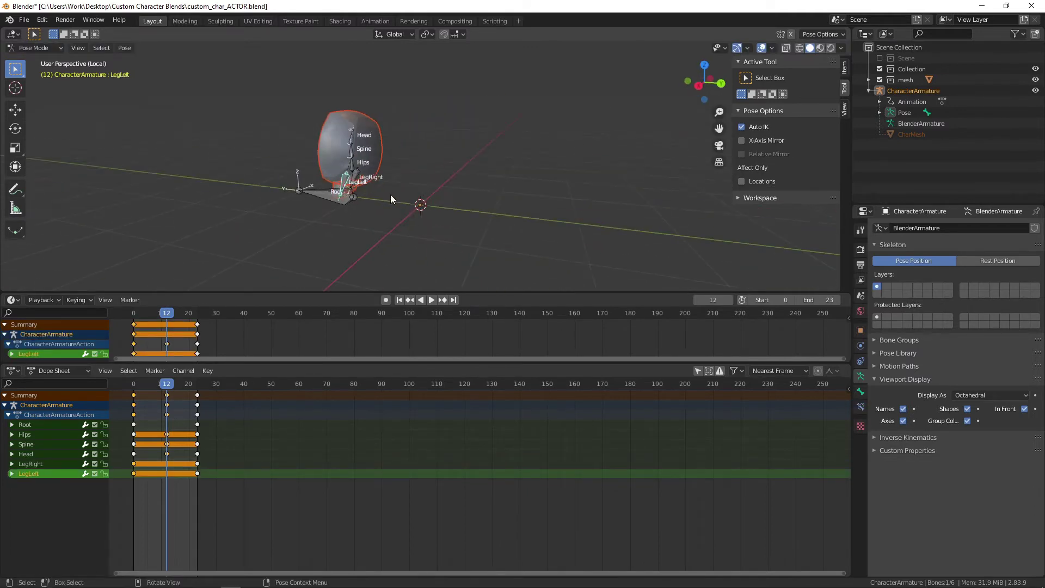
pyautogui.press('r')
pyautogui.click(563, 170)
# Step: Insert a LocRotScale keyframe for both leg bones at frame 12 and play the animation to check the stride
pyautogui.moveTo(564, 167); pyautogui.dragTo(390, 171, button='middle')
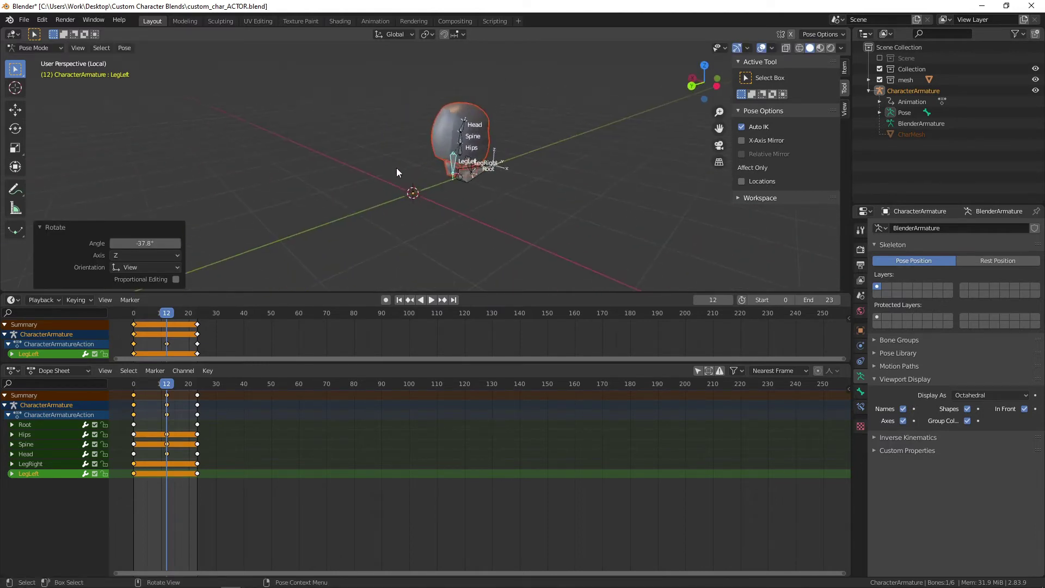
pyautogui.click(470, 169)
pyautogui.press('i')
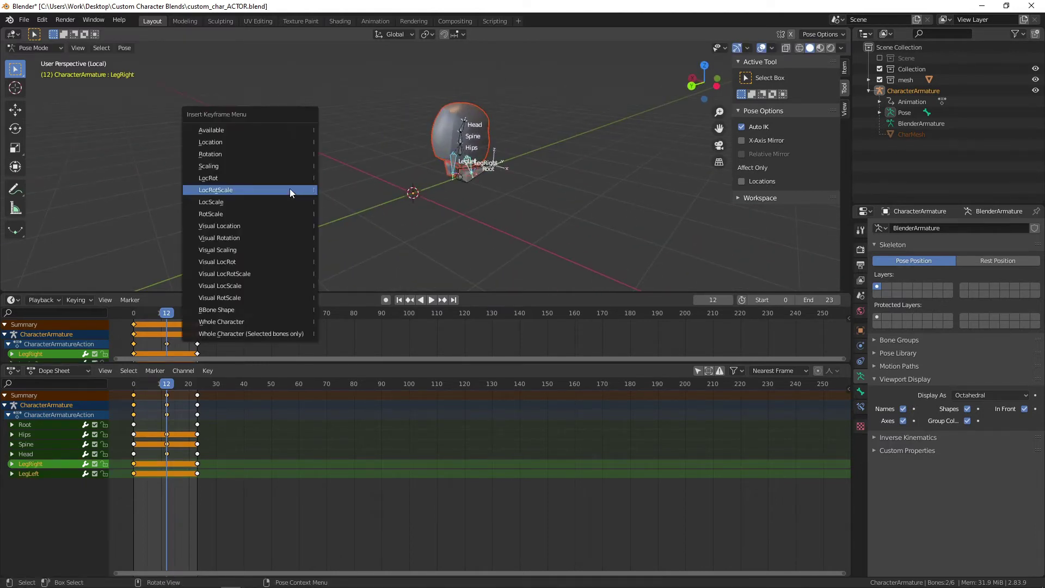
pyautogui.click(289, 188)
pyautogui.press('space')
pyautogui.moveTo(663, 205); pyautogui.dragTo(598, 206, button='middle')
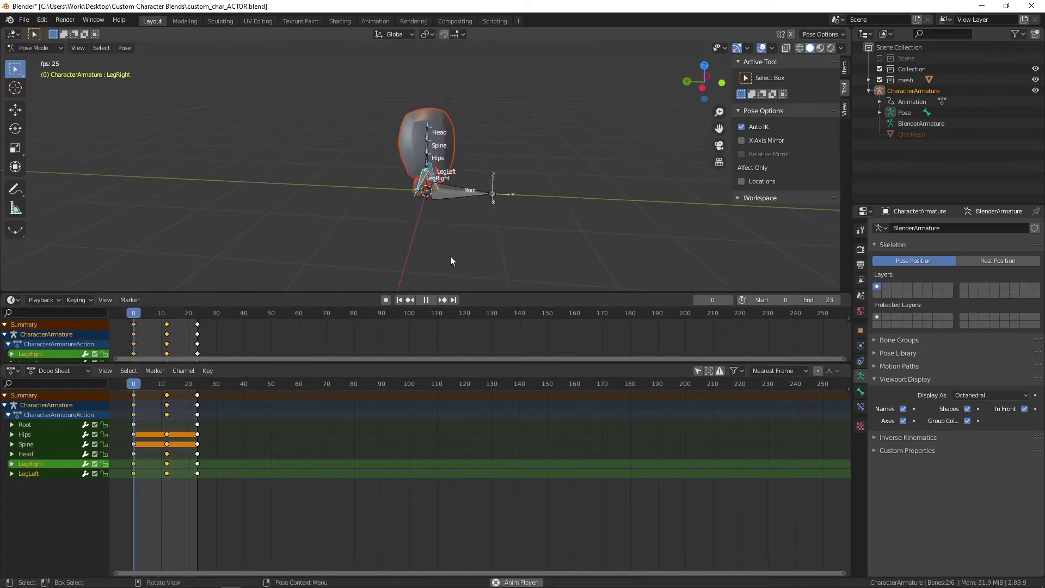
pyautogui.press('space')
# Step: Set the interpolation of the Root bone's first and last keyframes to Linear and play the animation
pyautogui.click(133, 425)
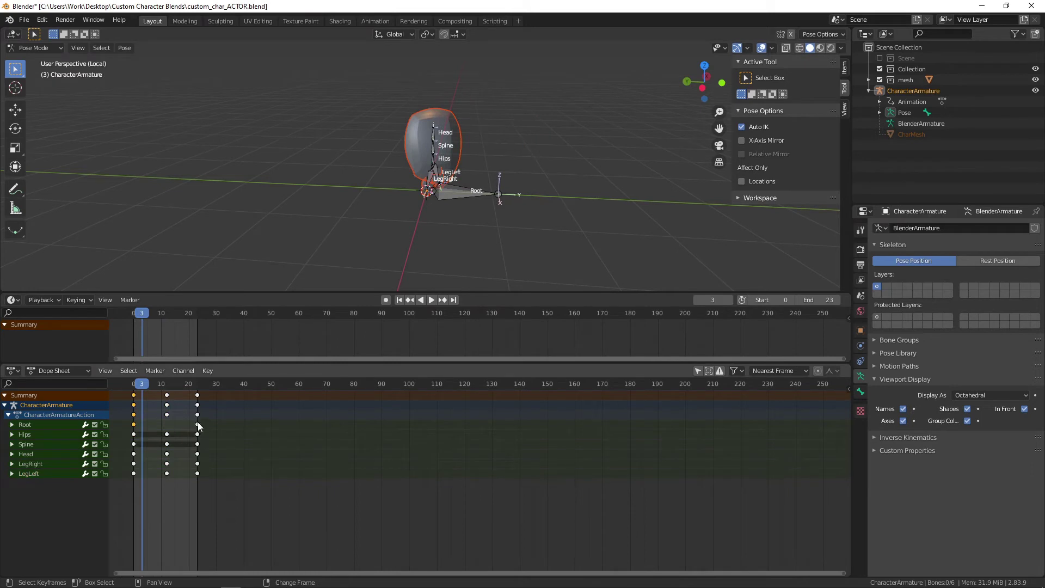
pyautogui.rightClick(133, 424)
pyautogui.moveTo(140, 458)
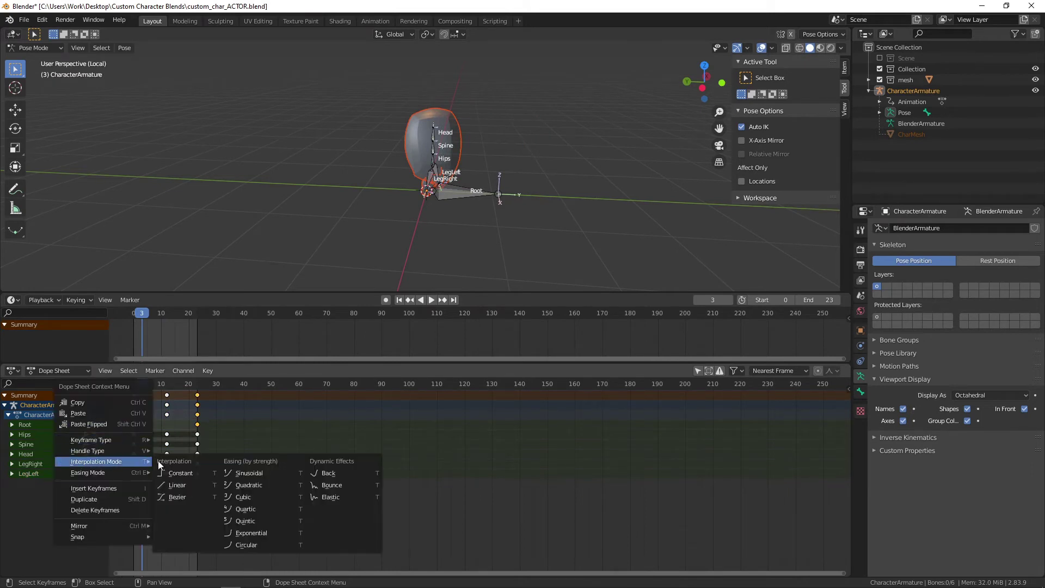
pyautogui.click(179, 485)
pyautogui.press('space')
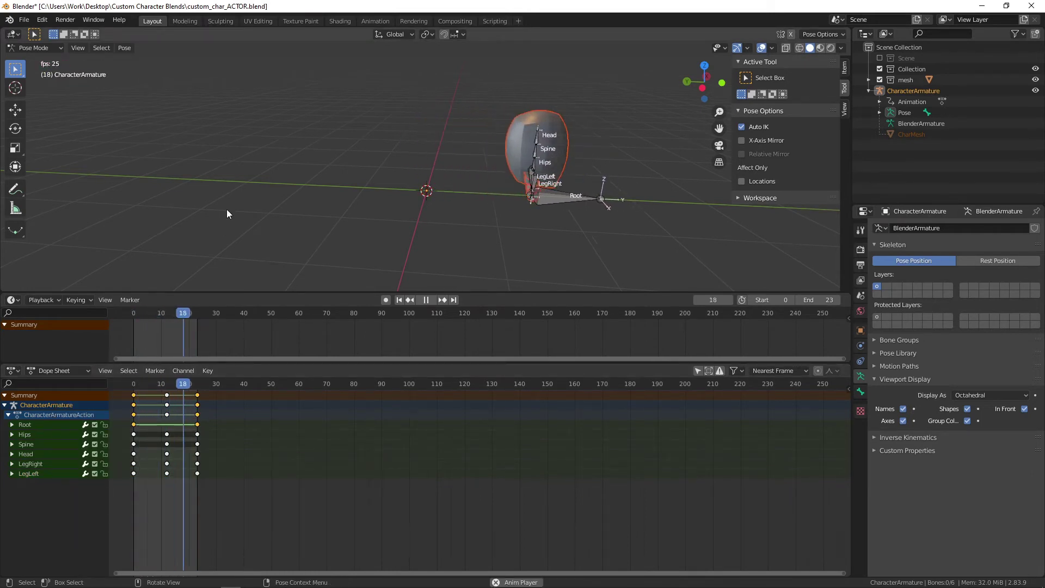
# Step: Switch the Root keyframes to Bezier interpolation and back to Linear to compare the motion during playback
pyautogui.rightClick(140, 422)
pyautogui.moveTo(153, 427)
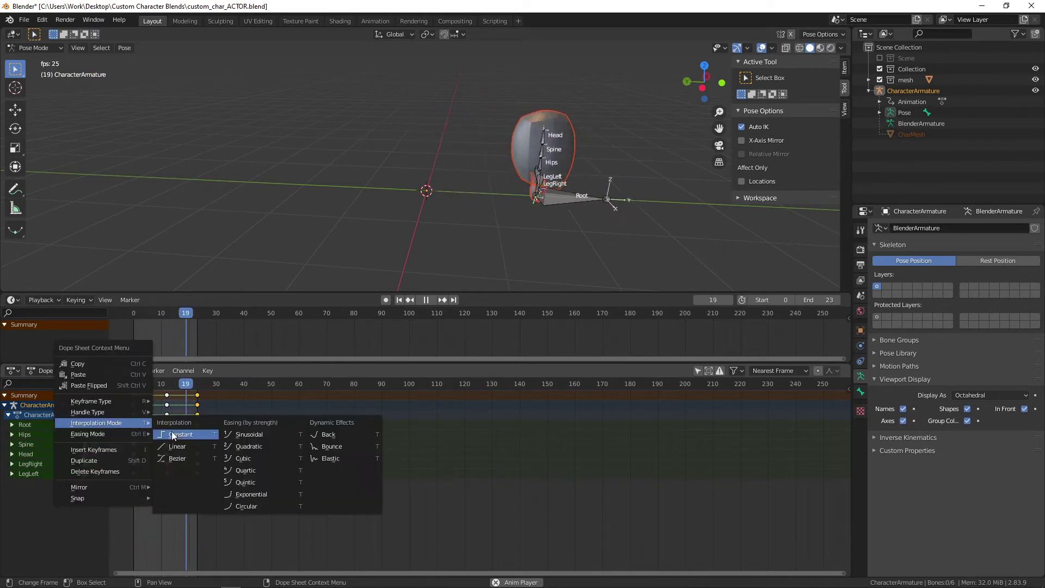
pyautogui.click(181, 459)
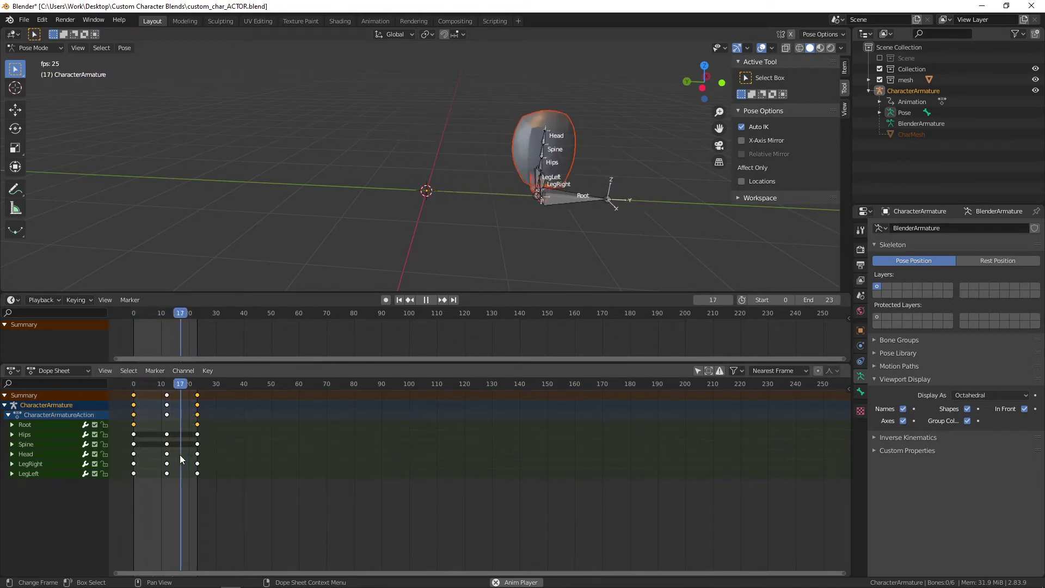
pyautogui.rightClick(135, 426)
pyautogui.moveTo(135, 425)
pyautogui.click(182, 449)
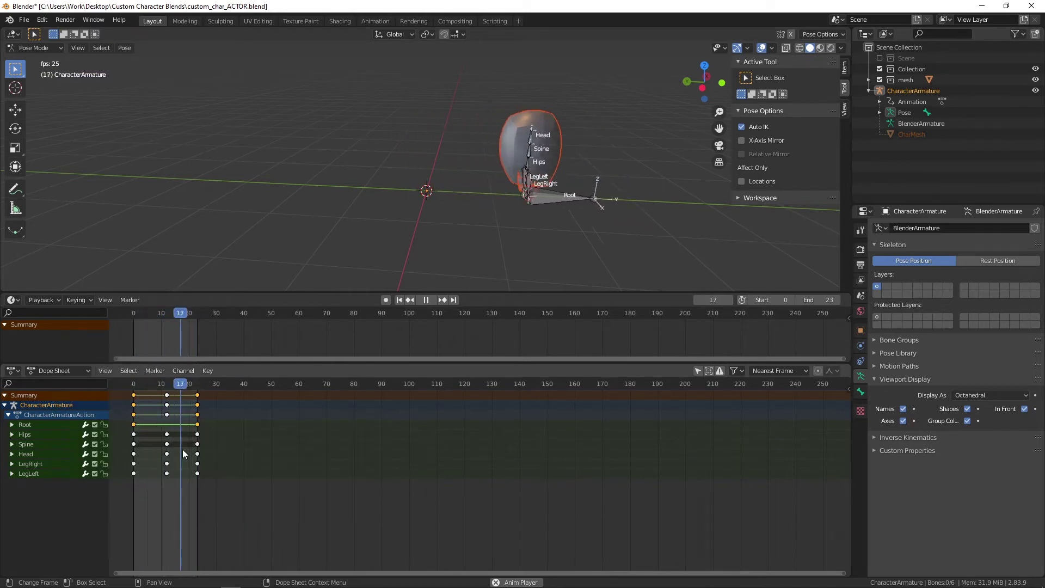
pyautogui.press('space')
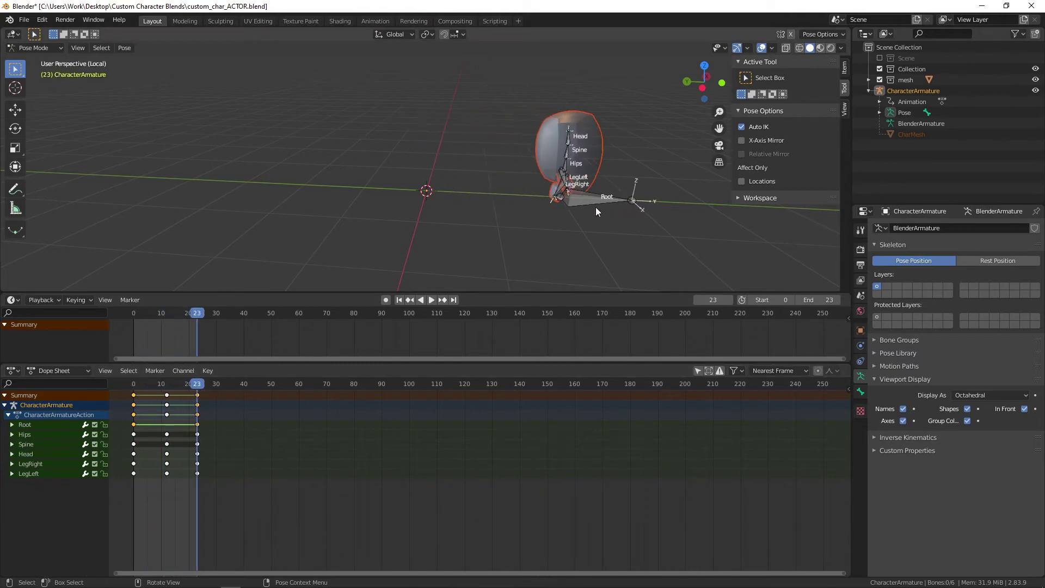
# Step: Return to Object Mode and select CharacterArmature together with its BlenderArmature data and all its bones
pyautogui.click(880, 102)
pyautogui.click(28, 49)
pyautogui.click(41, 59)
pyautogui.click(947, 184)
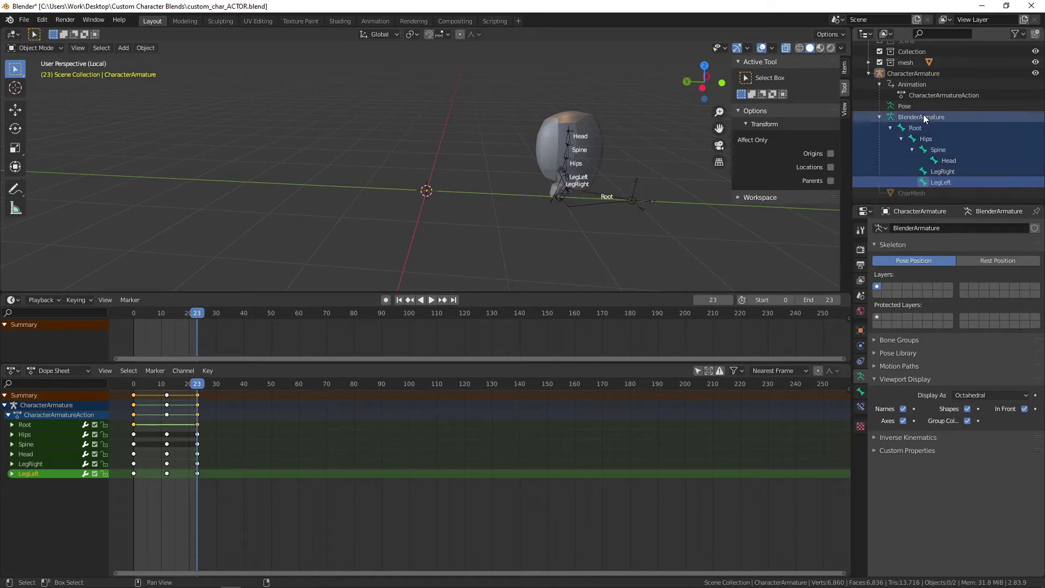
pyautogui.click(906, 74)
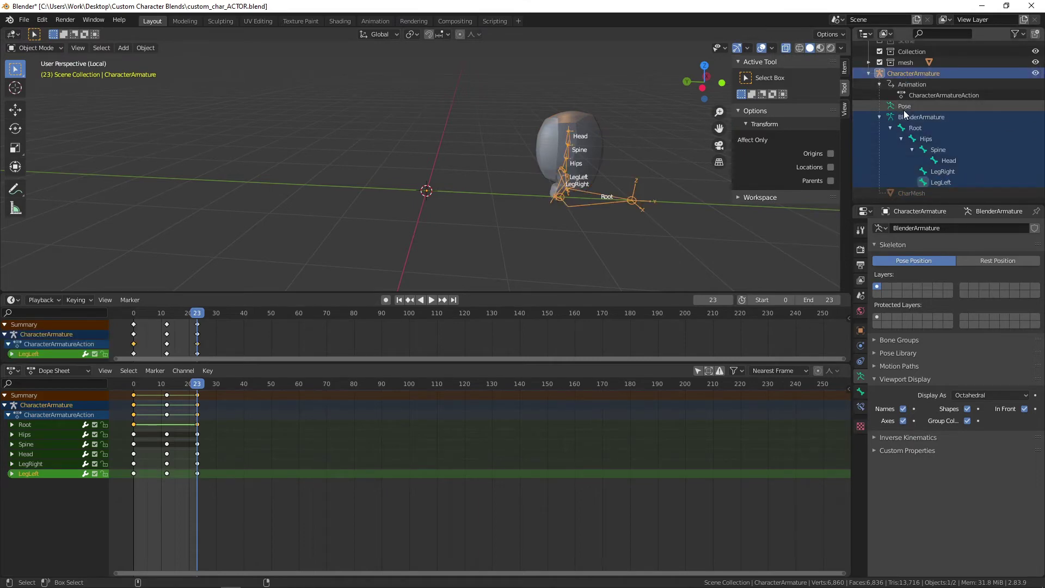
# Step: Start an FBX export and choose the existing custom_char_walk.fbx as the target file
pyautogui.click(24, 20)
pyautogui.moveTo(60, 176)
pyautogui.click(176, 240)
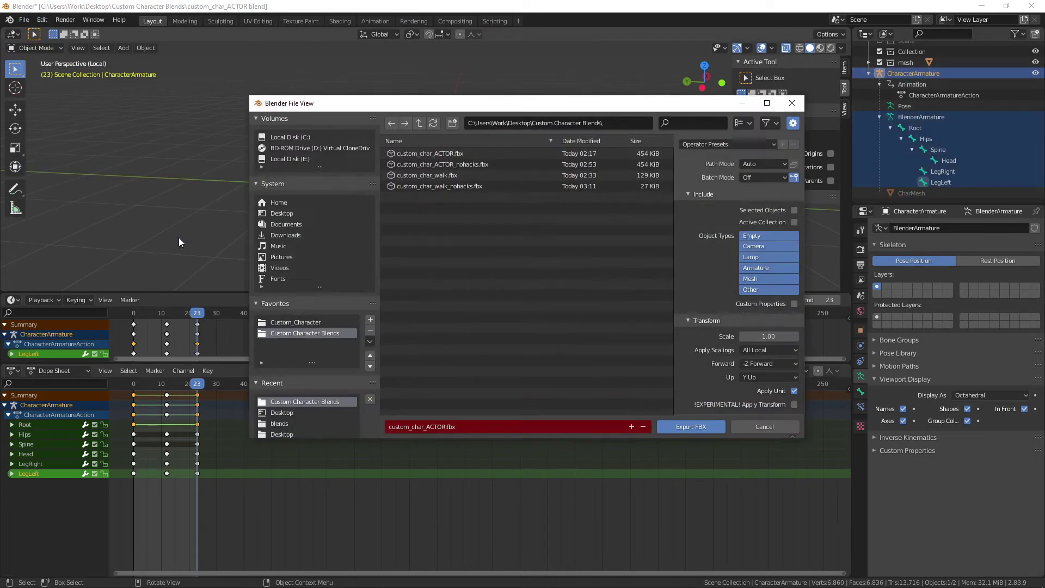
pyautogui.click(437, 427)
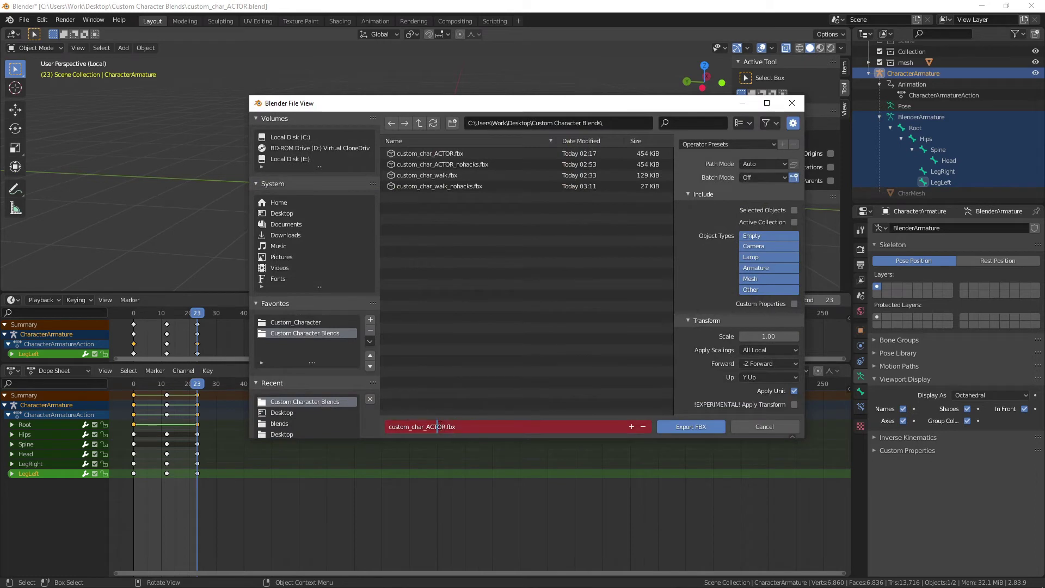
pyautogui.click(414, 176)
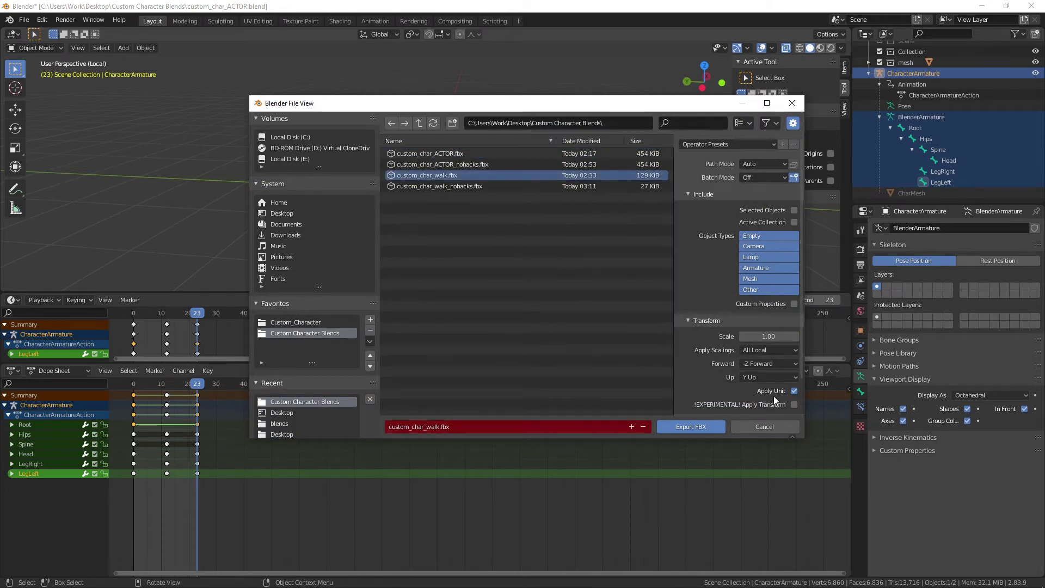
# Step: Limit the export to selected objects, with FBX Units Scale, Y Forward, Z Up and Apply Unit off
pyautogui.click(764, 351)
pyautogui.click(763, 376)
pyautogui.click(795, 210)
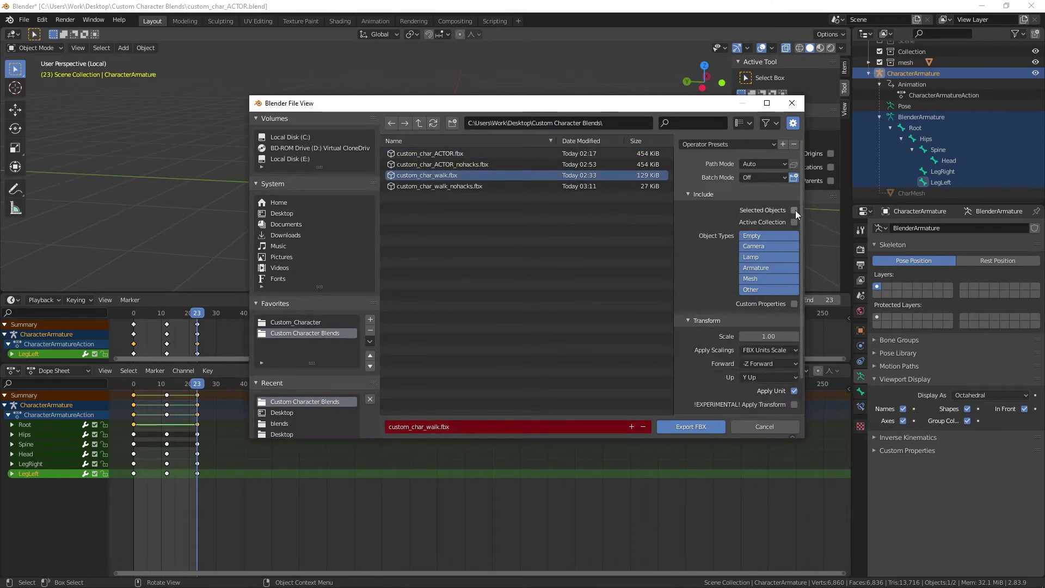
pyautogui.click(768, 363)
pyautogui.click(772, 368)
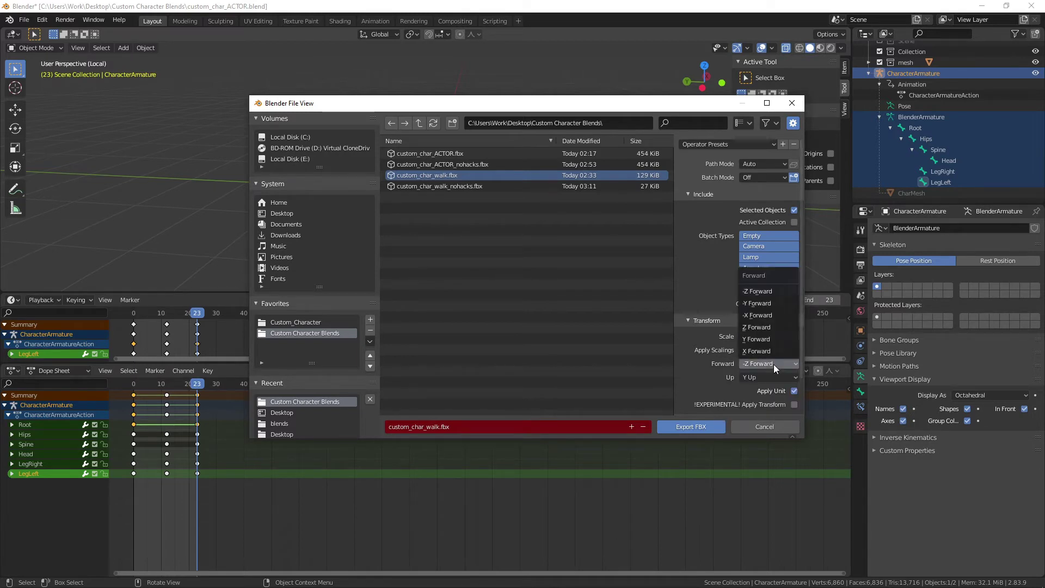
pyautogui.click(795, 391)
# Step: Export with Only Deform Bones on, and Add Leaf Bones, Key All Bones, NLA Strips, All Actions and Force Start/End Keying off
pyautogui.scroll(-5, 689, 377)
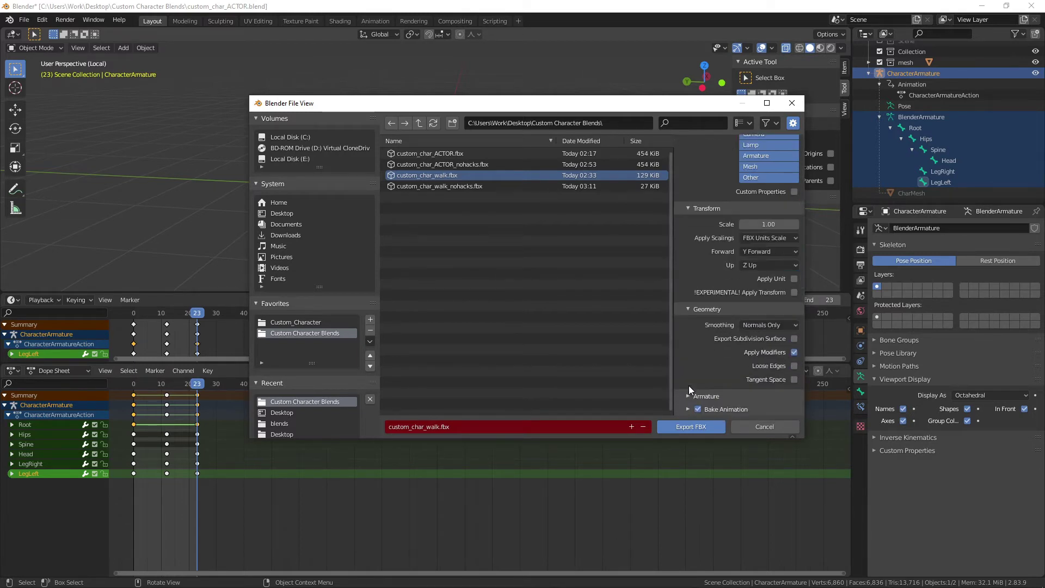
pyautogui.click(794, 379)
pyautogui.click(688, 410)
pyautogui.scroll(-4, 707, 398)
pyautogui.moveTo(796, 337); pyautogui.dragTo(795, 379)
pyautogui.click(783, 392)
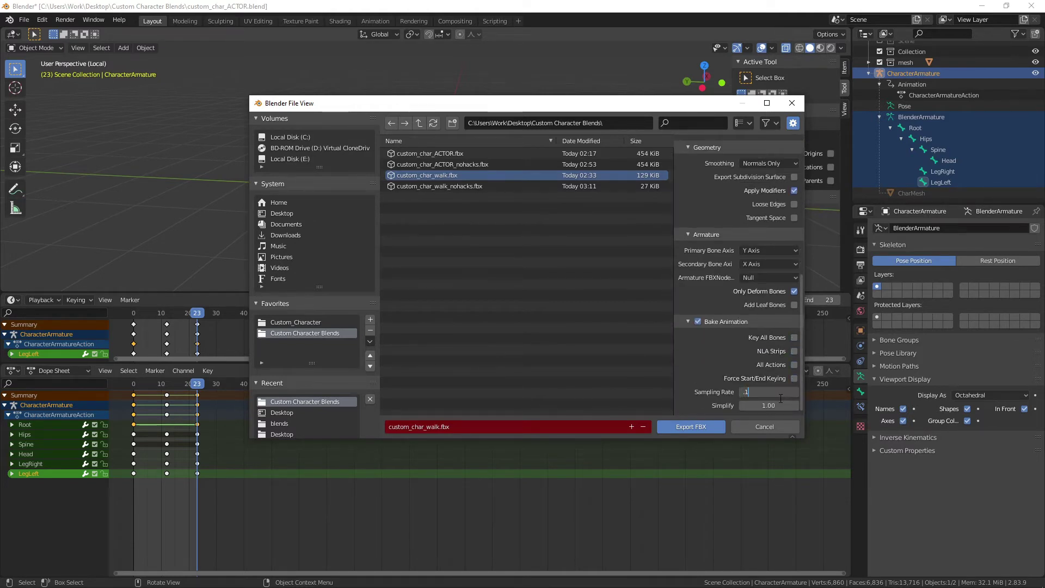
pyautogui.rightClick(788, 391)
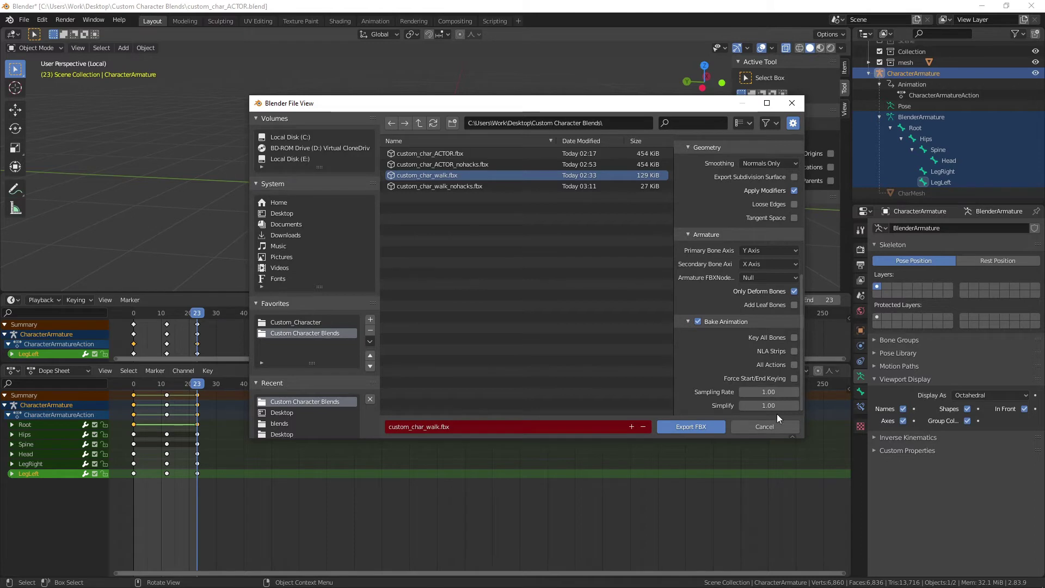
pyautogui.click(688, 427)
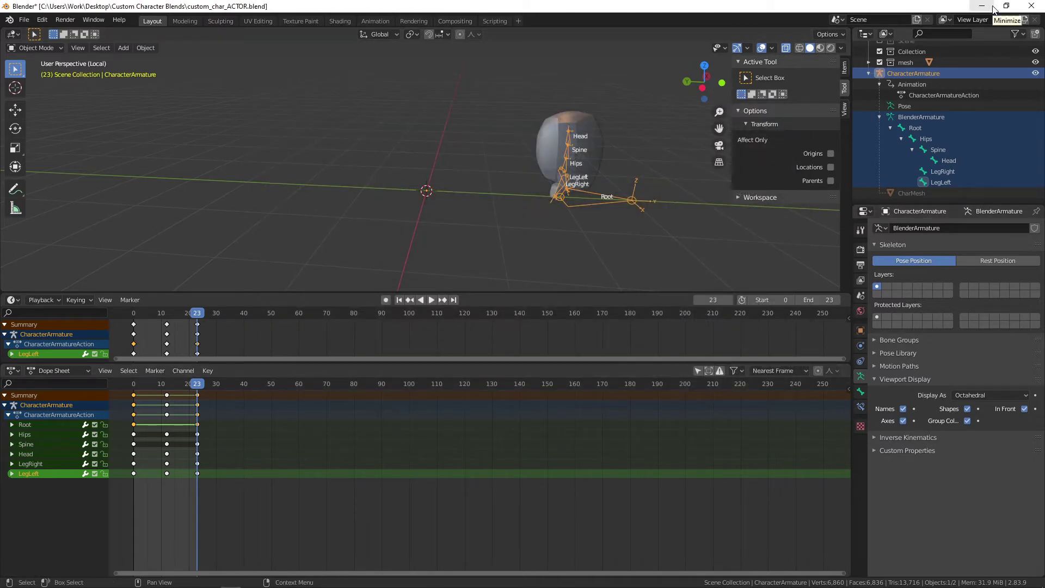
# Step: Save the scene as custom_char_ANIMATION.blend, overwriting the existing file
pyautogui.click(24, 19)
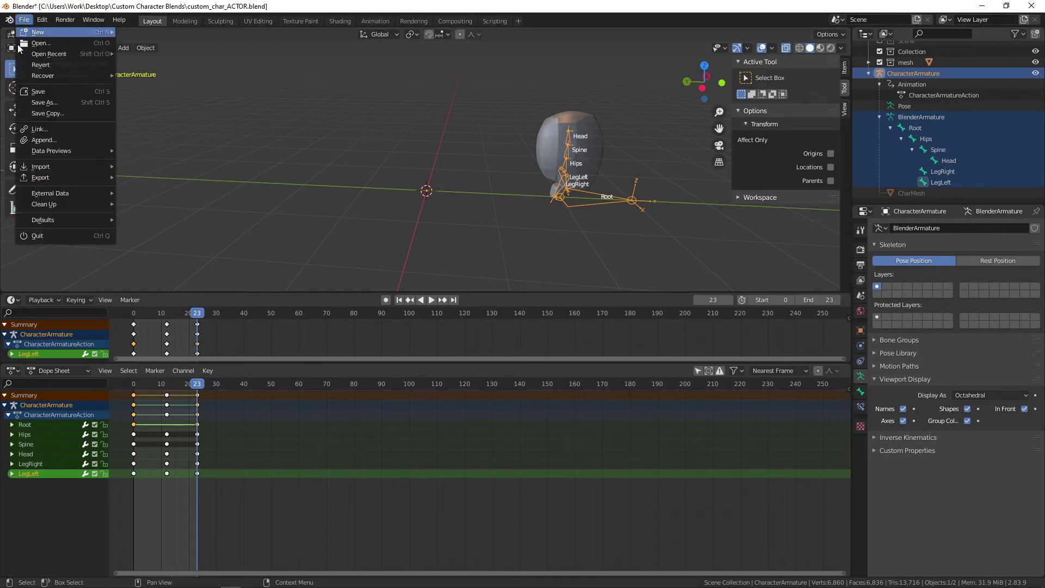
pyautogui.click(46, 103)
pyautogui.click(463, 164)
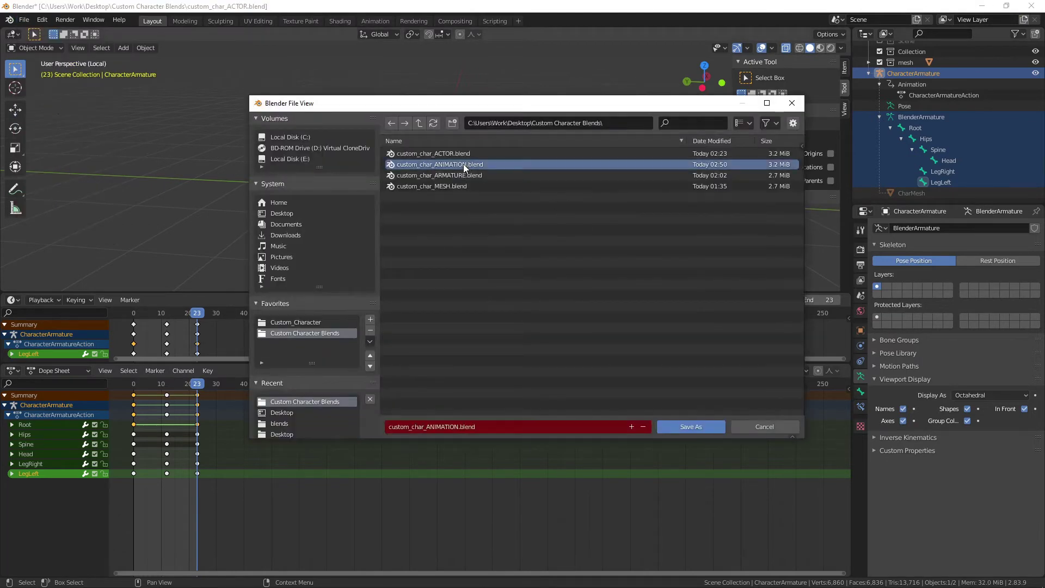
pyautogui.click(689, 426)
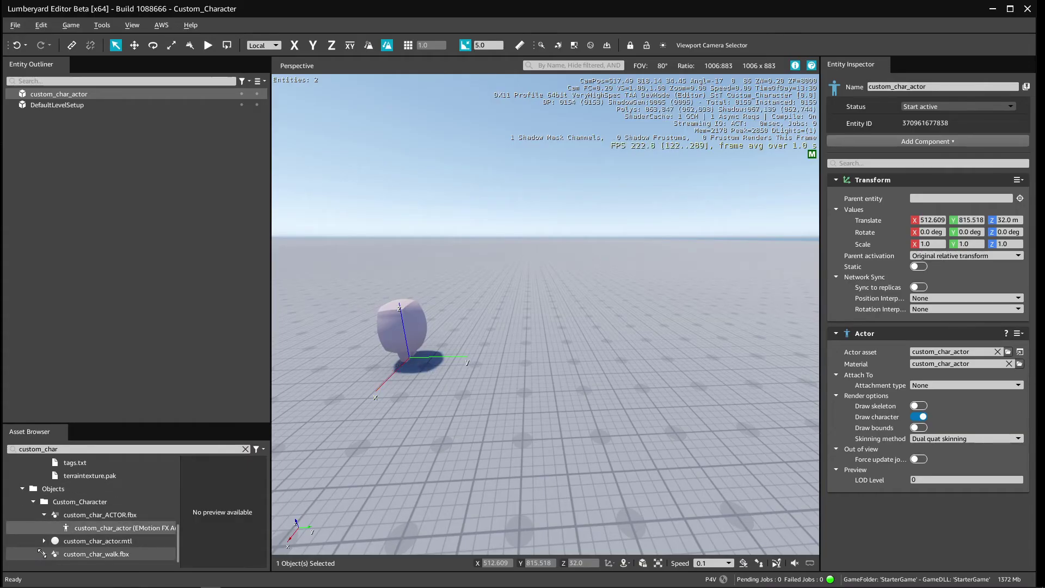
# Step: In Lumberyard Editor, add a Simple Motion component to the custom_char_actor entity
pyautogui.press('3')
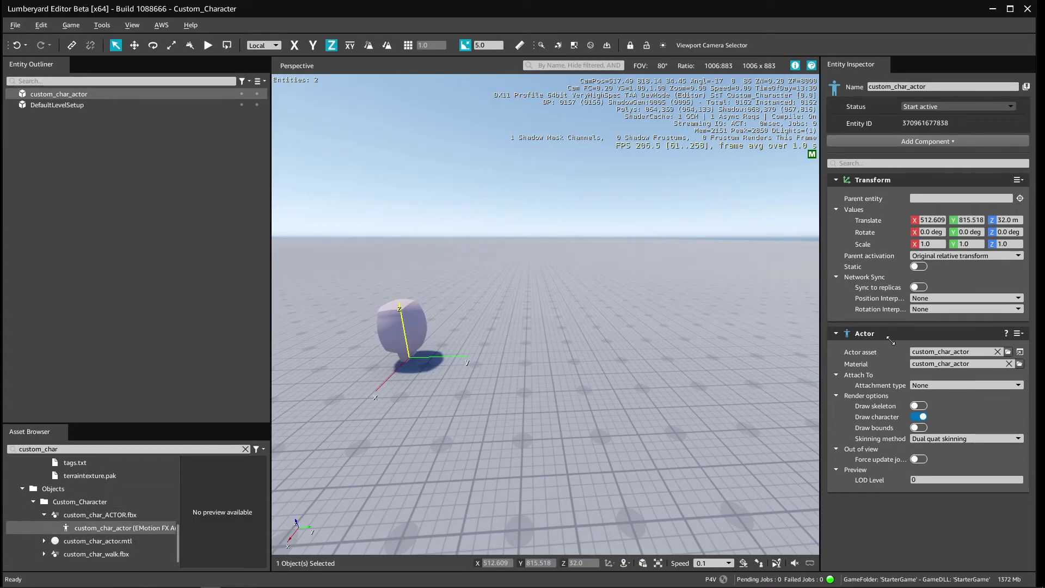
pyautogui.click(928, 142)
pyautogui.write('sim')
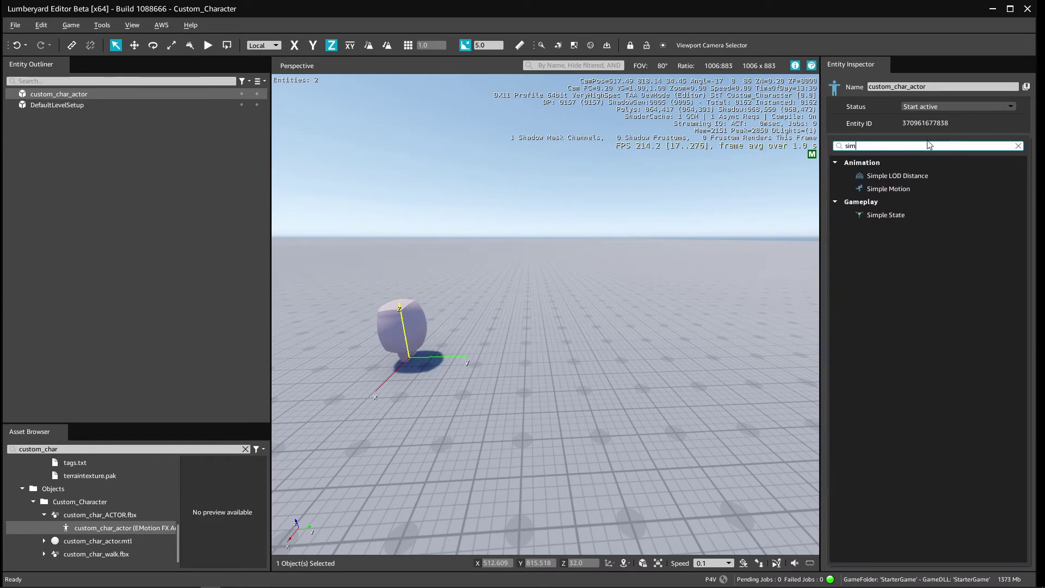
pyautogui.press('Down')
pyautogui.press('Down')
pyautogui.press('Return')
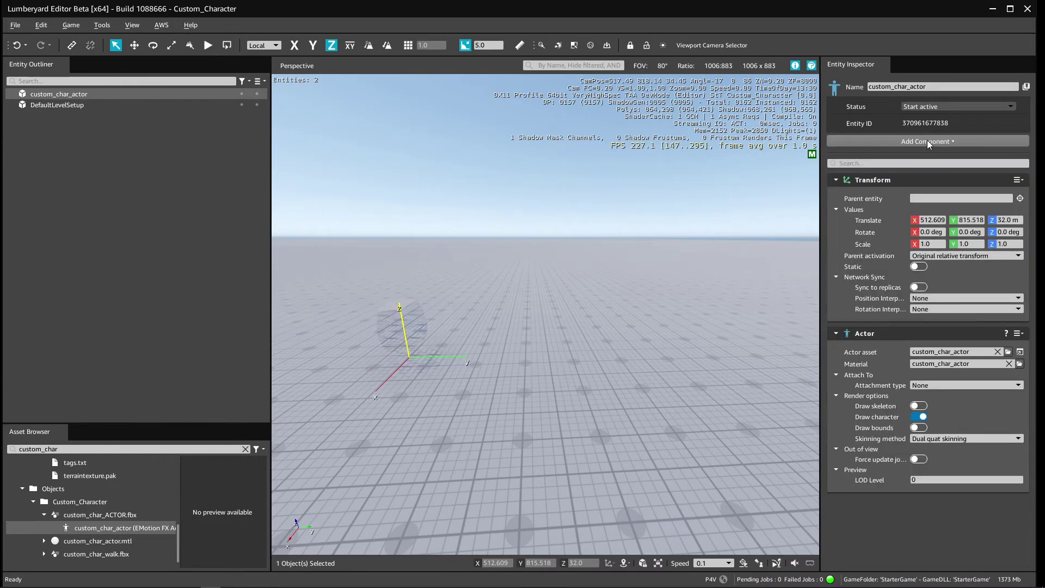
# Step: Open the FBX settings of the custom_char_walk motion and review its motion and actor settings
pyautogui.click(44, 554)
pyautogui.scroll(-1, 79, 541)
pyautogui.rightClick(116, 556)
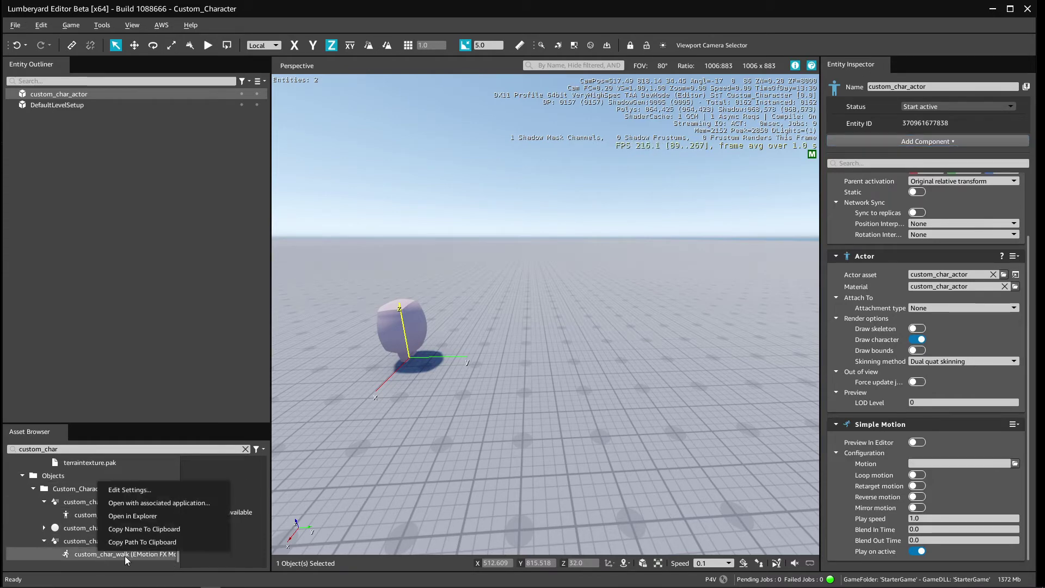
pyautogui.click(139, 494)
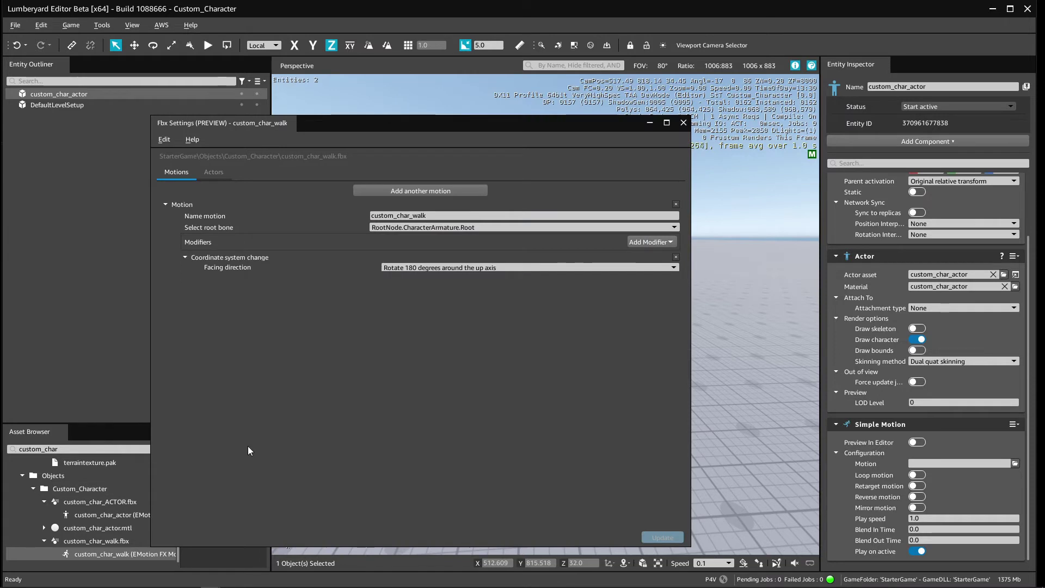
pyautogui.click(214, 173)
pyautogui.click(180, 172)
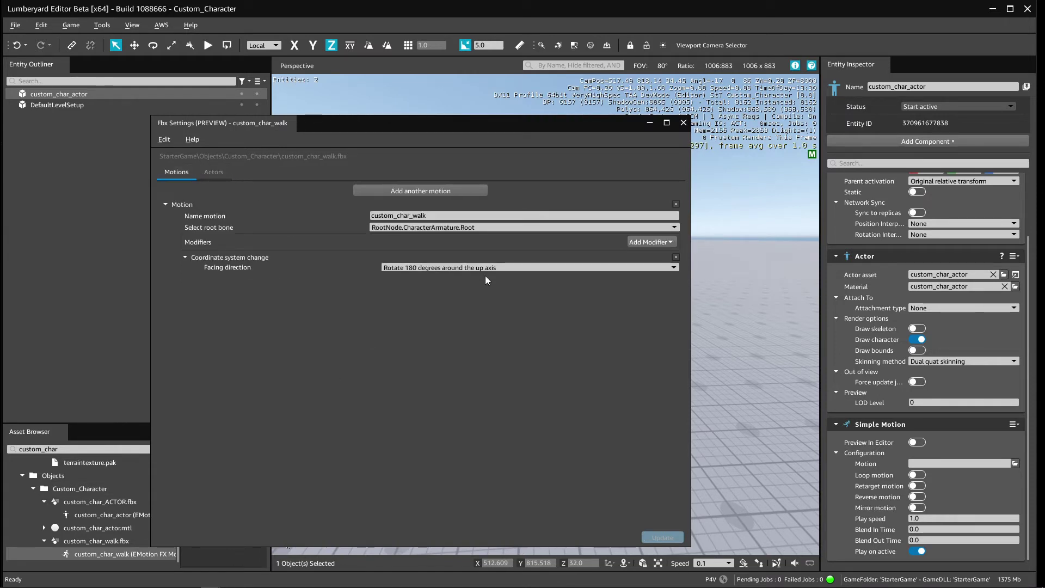
# Step: Close the FBX settings and assign the custom_char_walk motion to the Simple Motion component
pyautogui.click(683, 122)
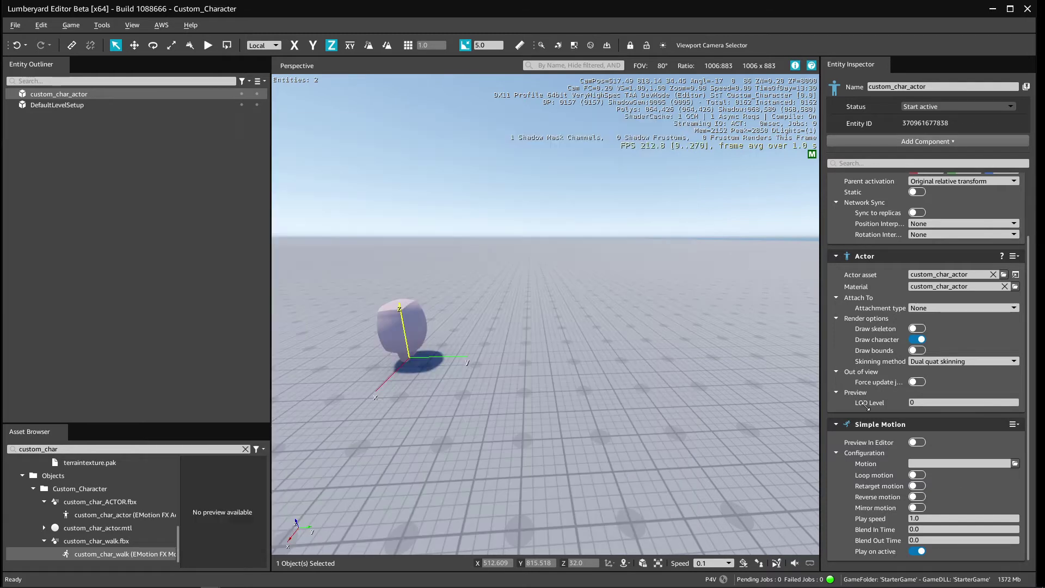
pyautogui.click(1015, 463)
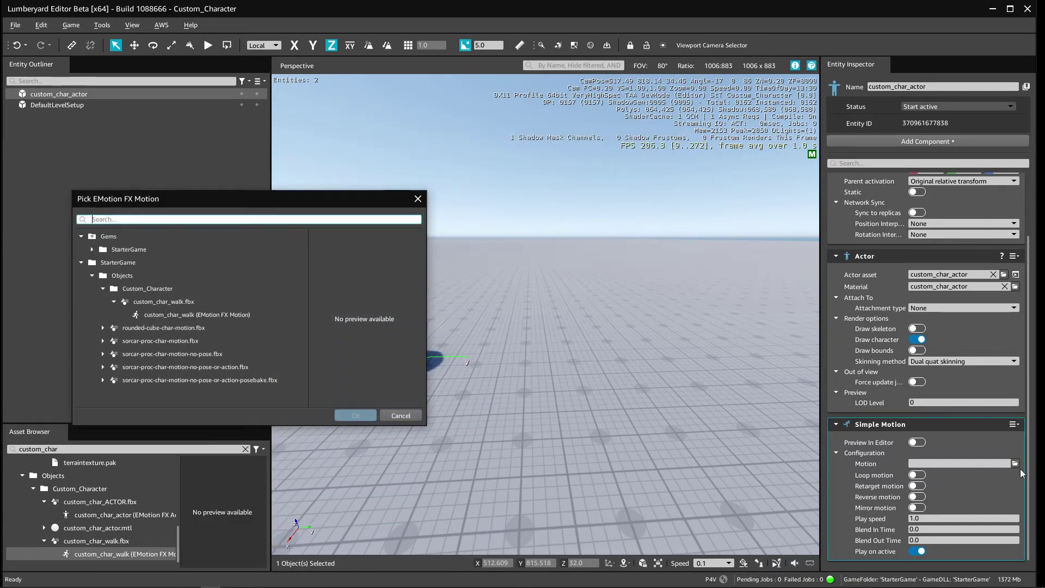
pyautogui.write('walk')
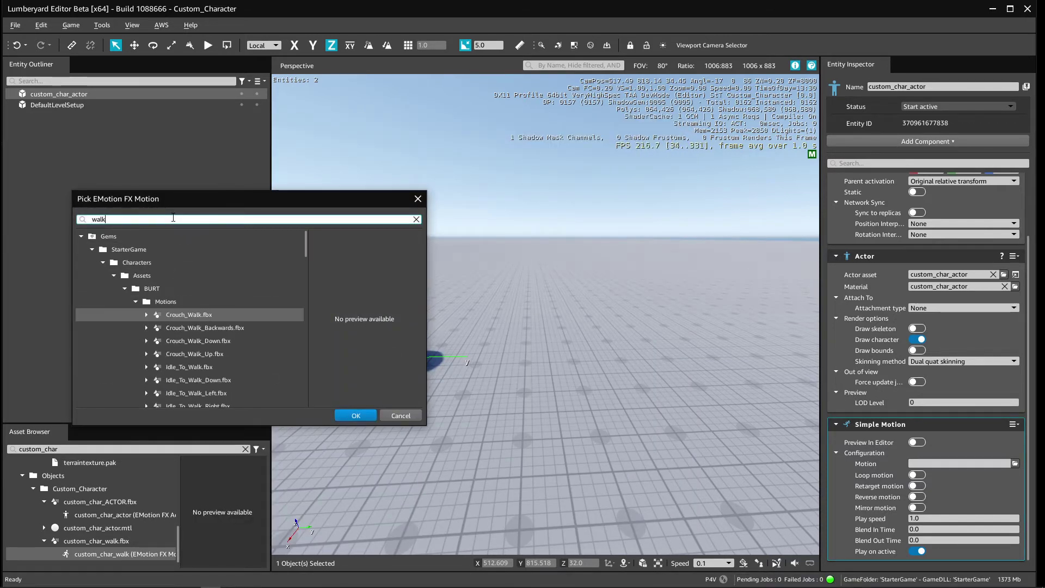
pyautogui.scroll(-20, 164, 361)
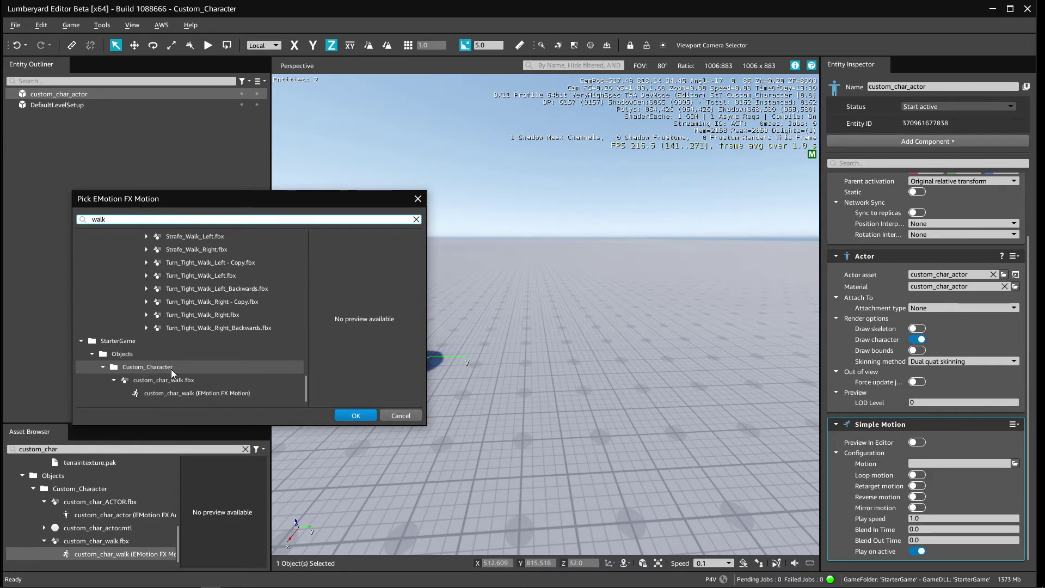
pyautogui.doubleClick(194, 393)
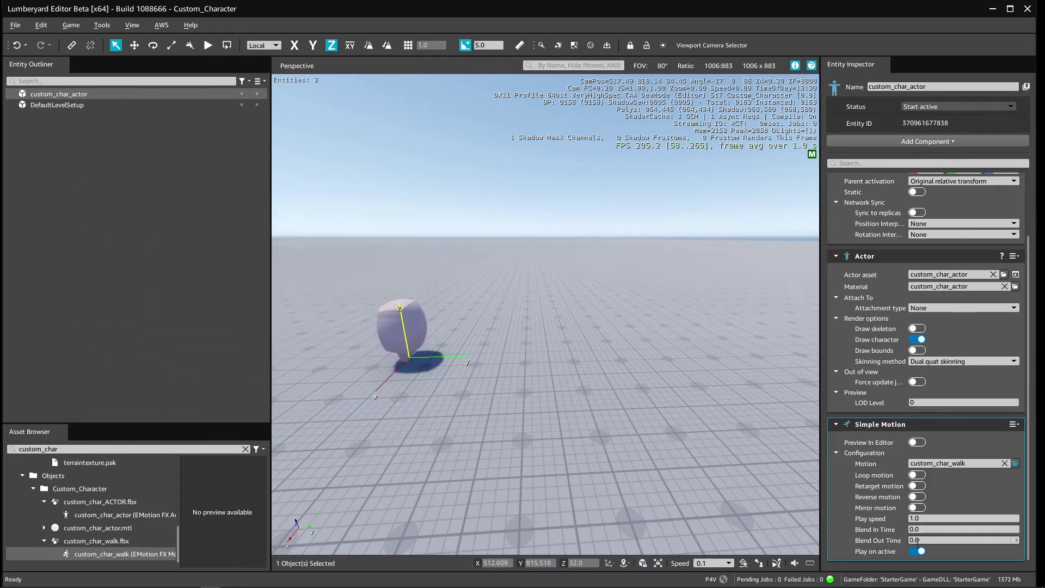
# Step: Preview the walk in the editor with Loop motion on, try Reverse motion, and stop the preview
pyautogui.click(919, 443)
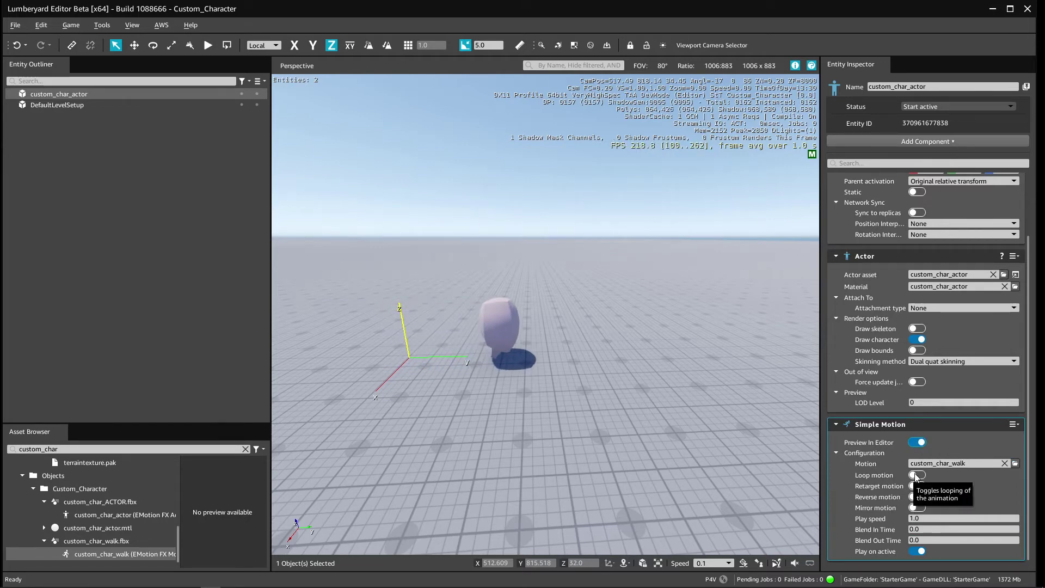
pyautogui.click(918, 476)
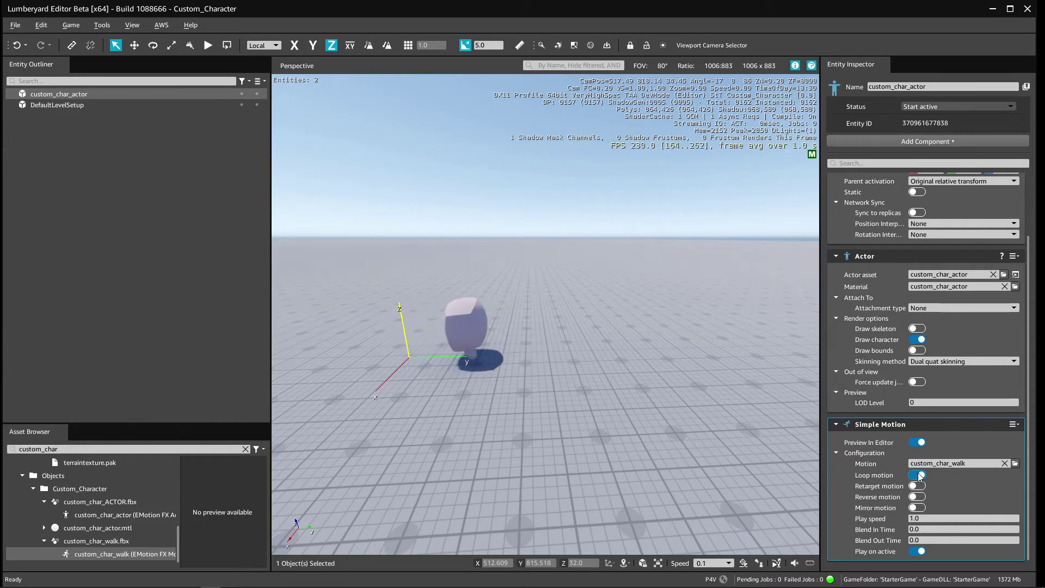
pyautogui.click(918, 497)
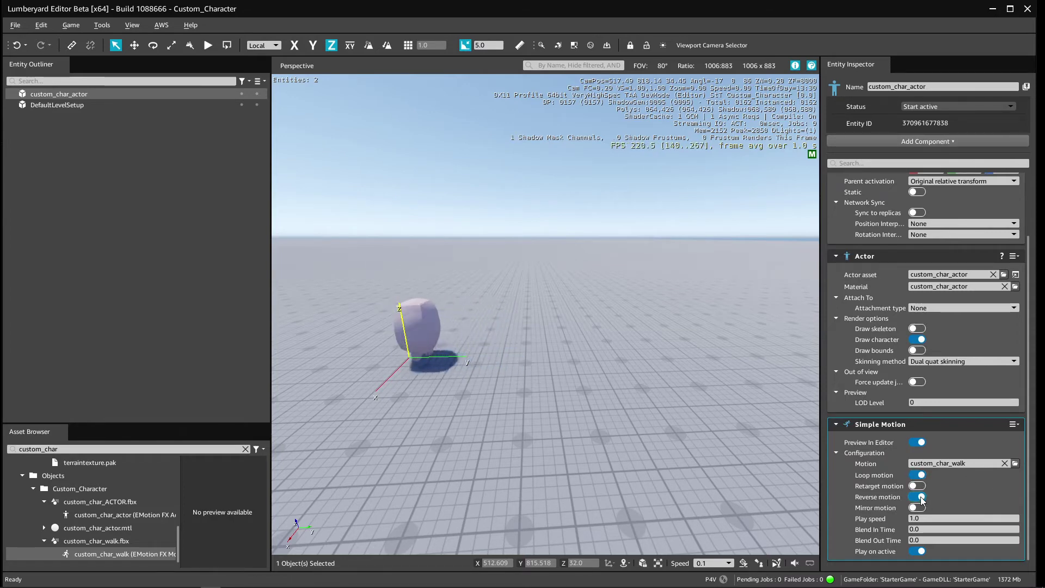
pyautogui.click(918, 442)
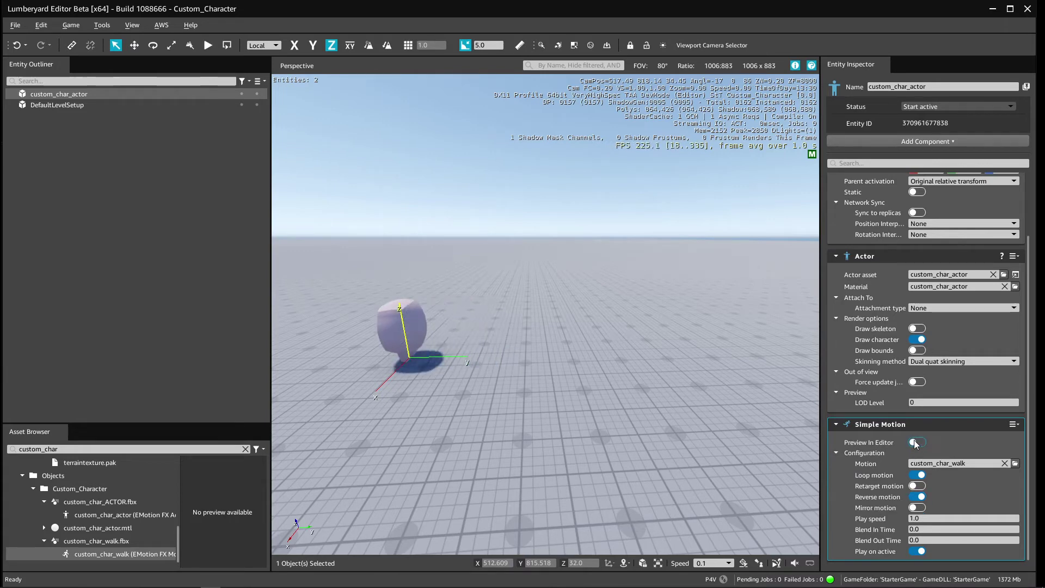
# Step: Open the EMotion FX Animation Editor and load custom_char_actor in the Actor Manager
pyautogui.click(71, 25)
pyautogui.click(106, 43)
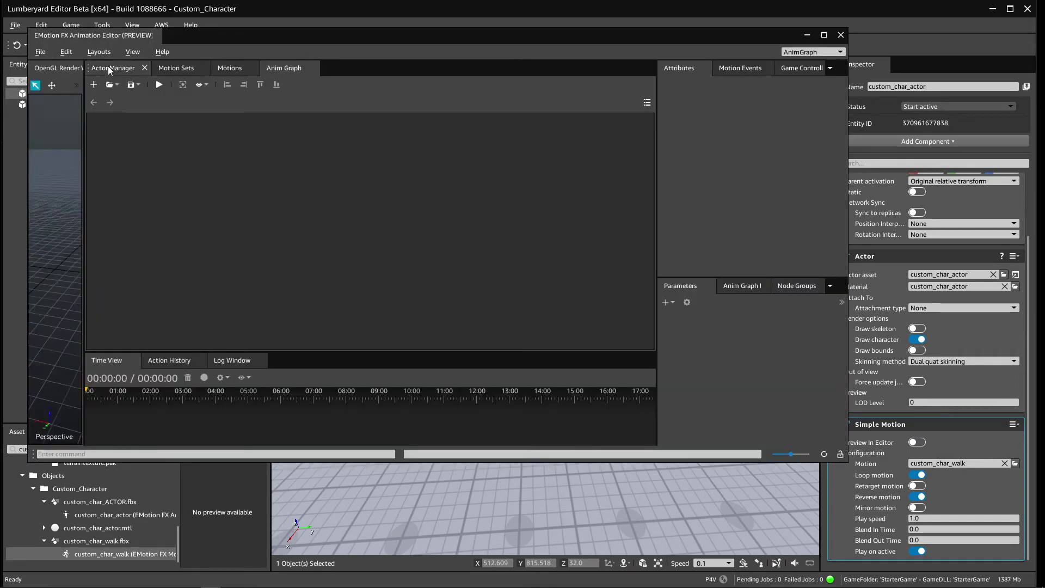
pyautogui.click(112, 69)
pyautogui.click(93, 100)
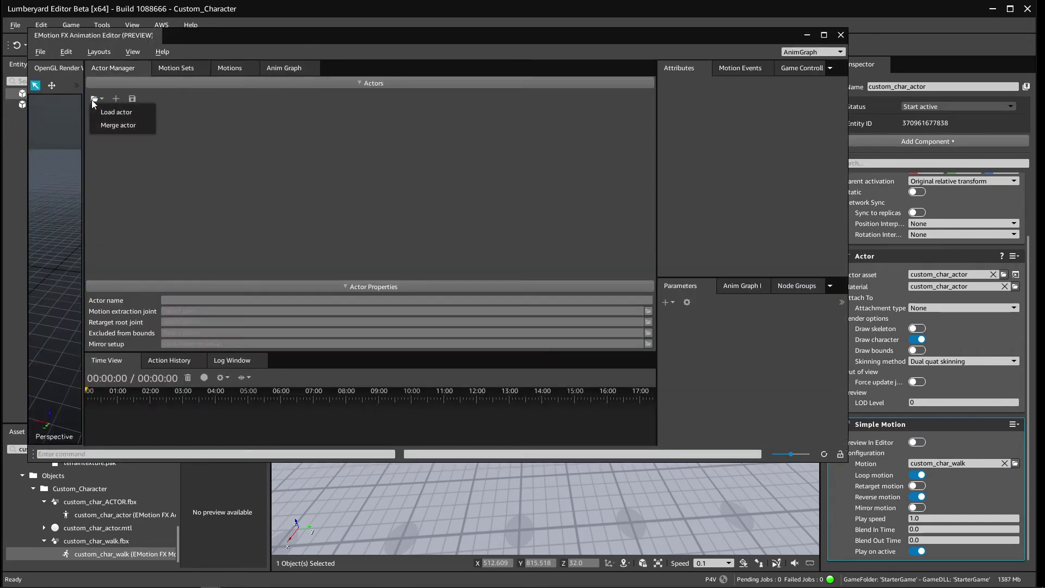
pyautogui.click(106, 110)
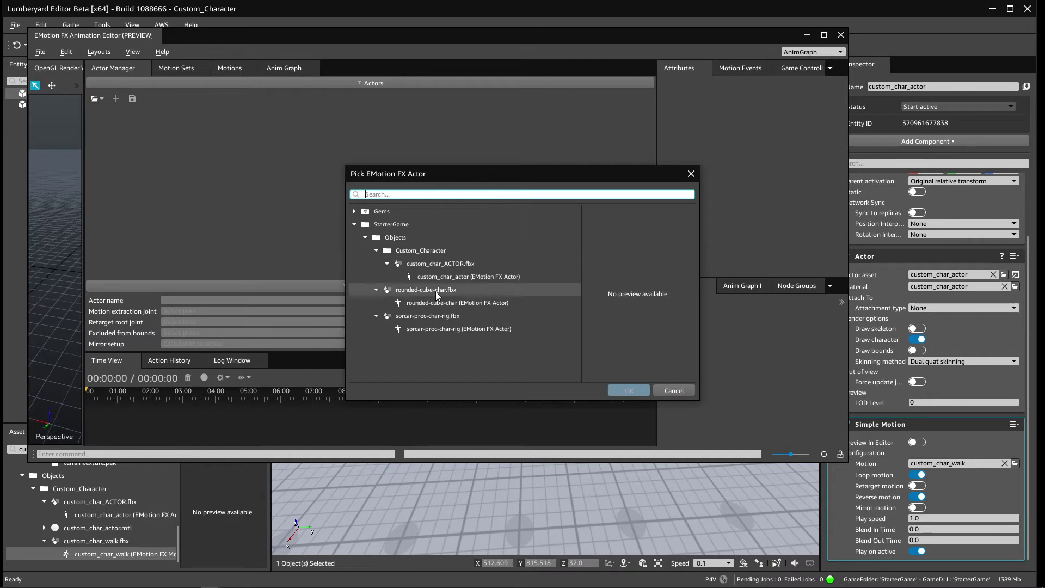
pyautogui.doubleClick(452, 276)
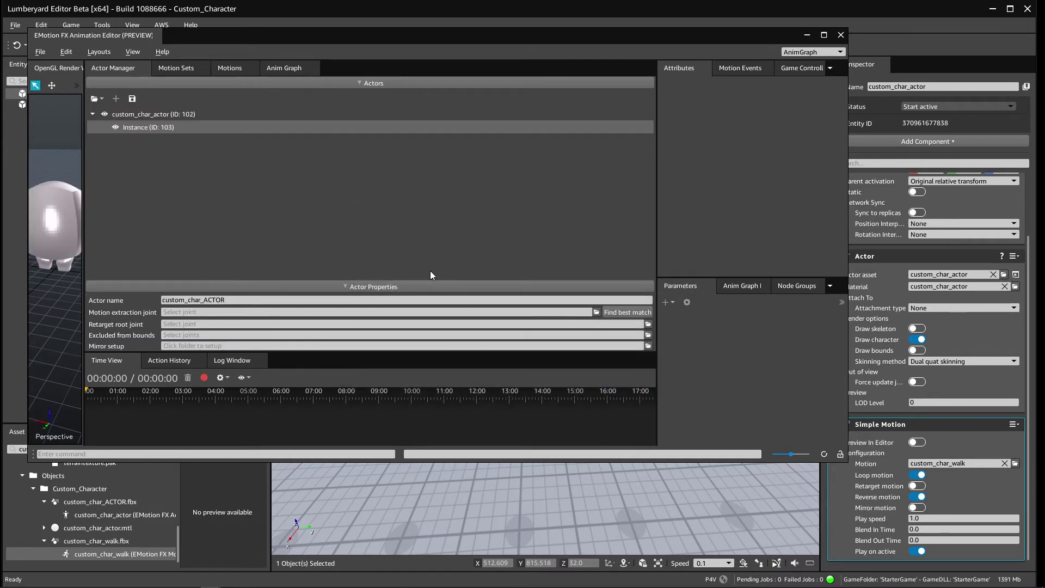
# Step: Set the actor's motion extraction joint to Root
pyautogui.click(627, 313)
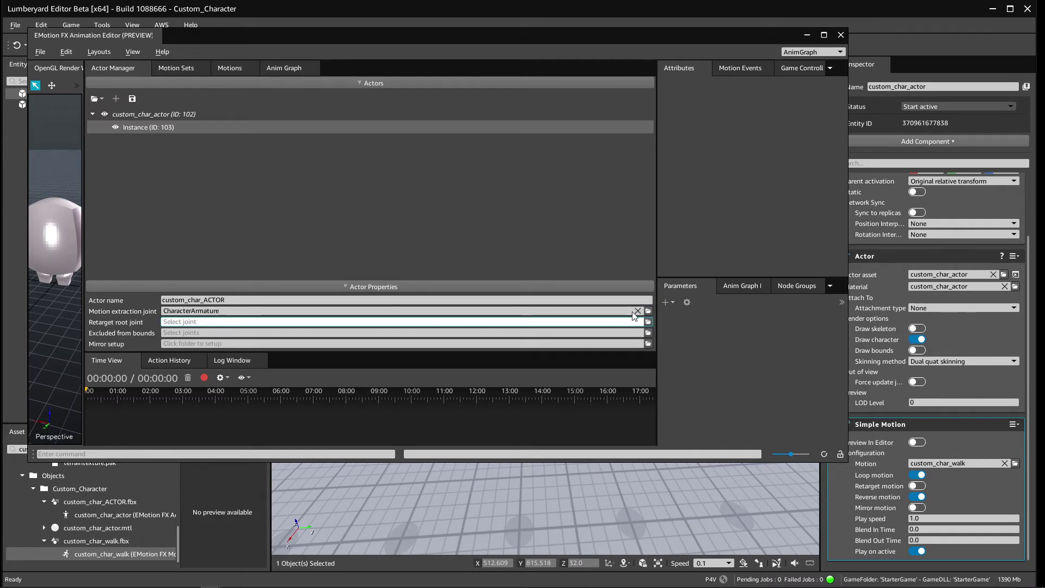
pyautogui.click(617, 311)
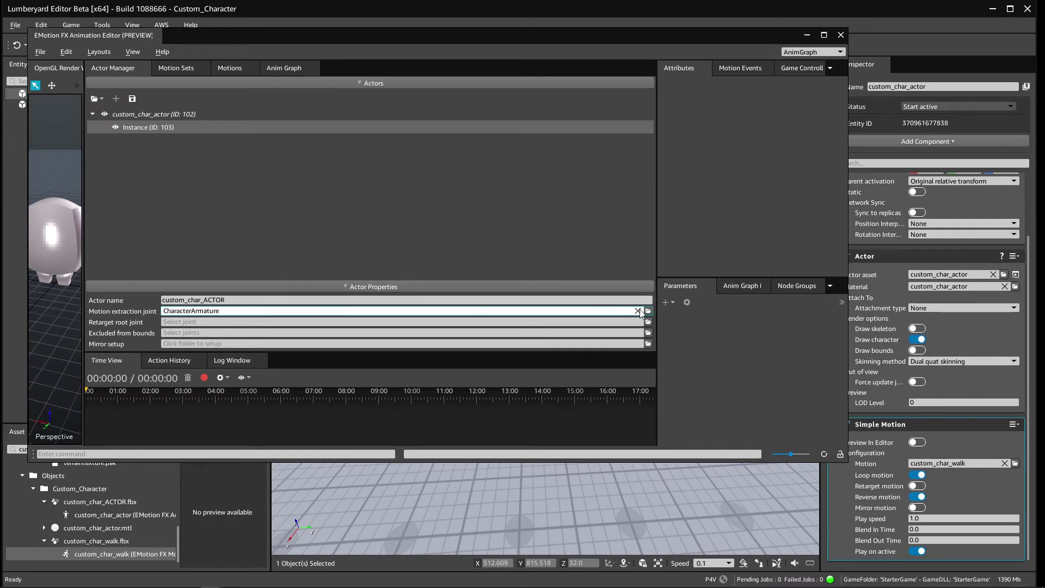
pyautogui.click(648, 313)
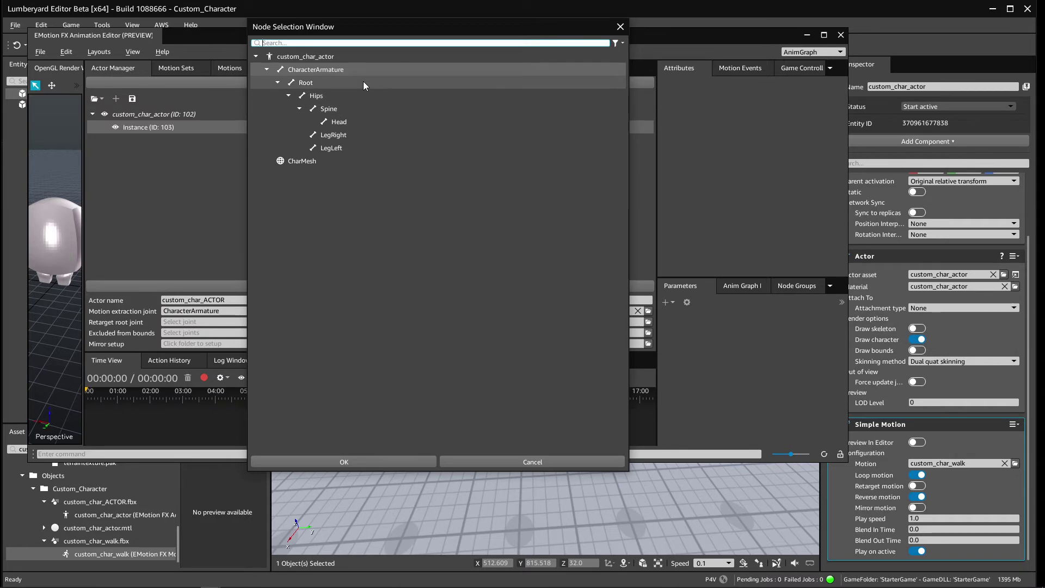
pyautogui.doubleClick(364, 85)
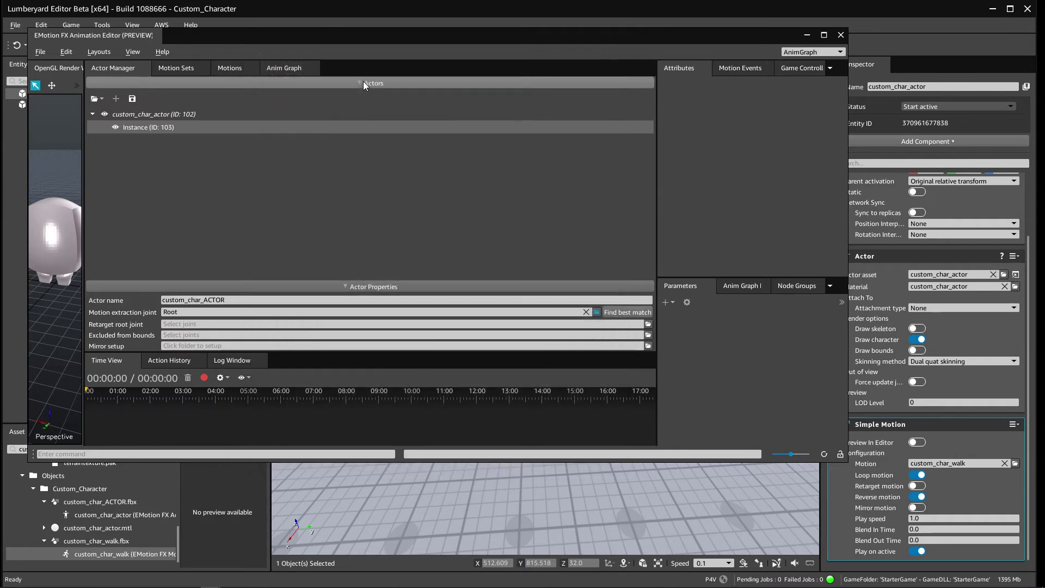
# Step: Save the changed custom_char_actor.actor file and close the EMotion FX Animation Editor
pyautogui.click(132, 99)
pyautogui.click(133, 100)
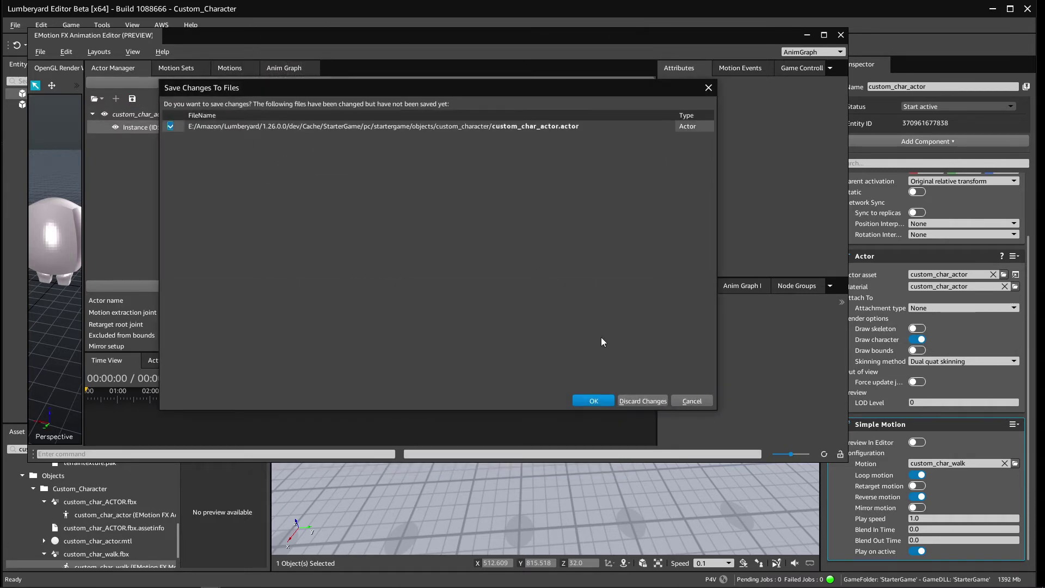
pyautogui.click(593, 402)
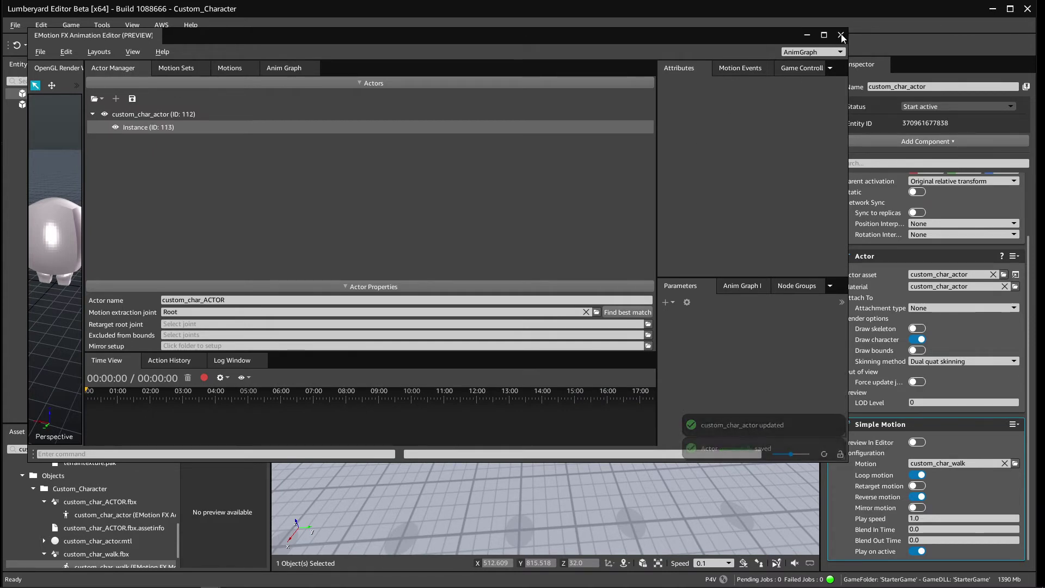
pyautogui.click(841, 36)
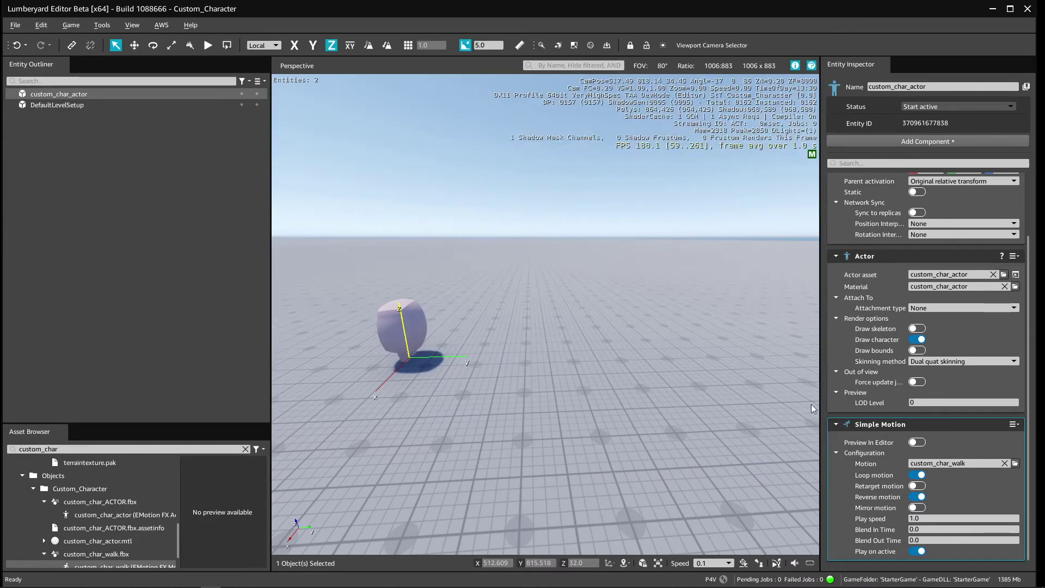
# Step: Restart the editor preview with Reverse motion off and follow the walking character
pyautogui.click(922, 442)
pyautogui.click(918, 496)
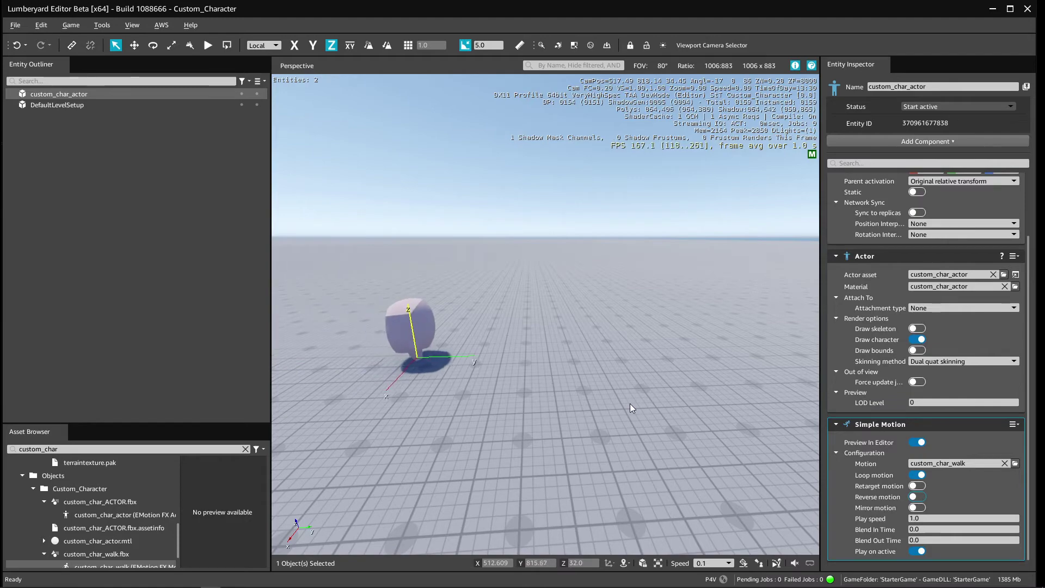
pyautogui.moveTo(544, 327); pyautogui.dragTo(518, 321, button='right')
pyautogui.press('d')
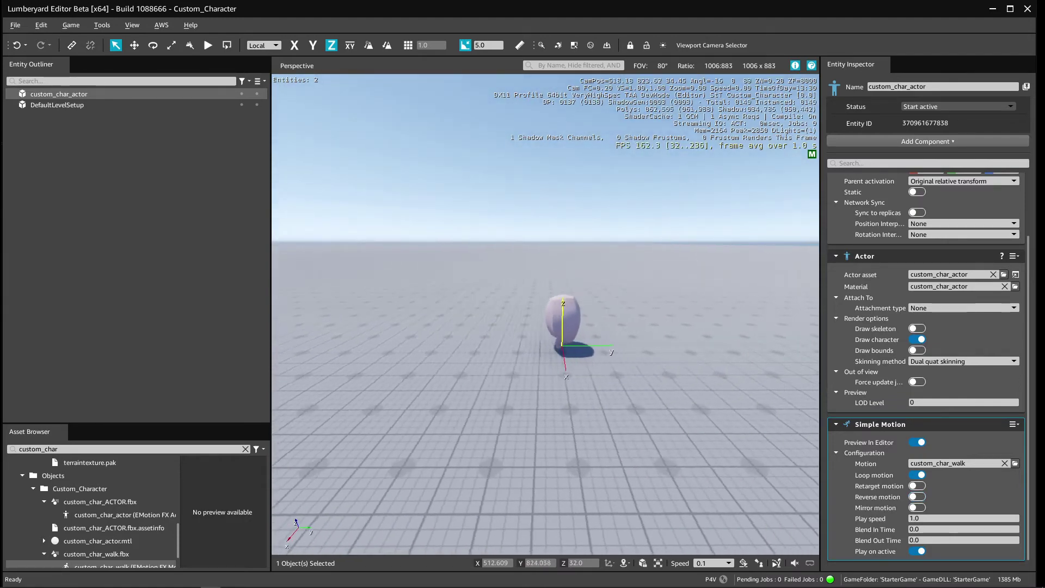
# Step: Set the motion's play speed to 0.1, examine the slowed walk cycle up close and from behind, and stop the editor preview
pyautogui.click(930, 518)
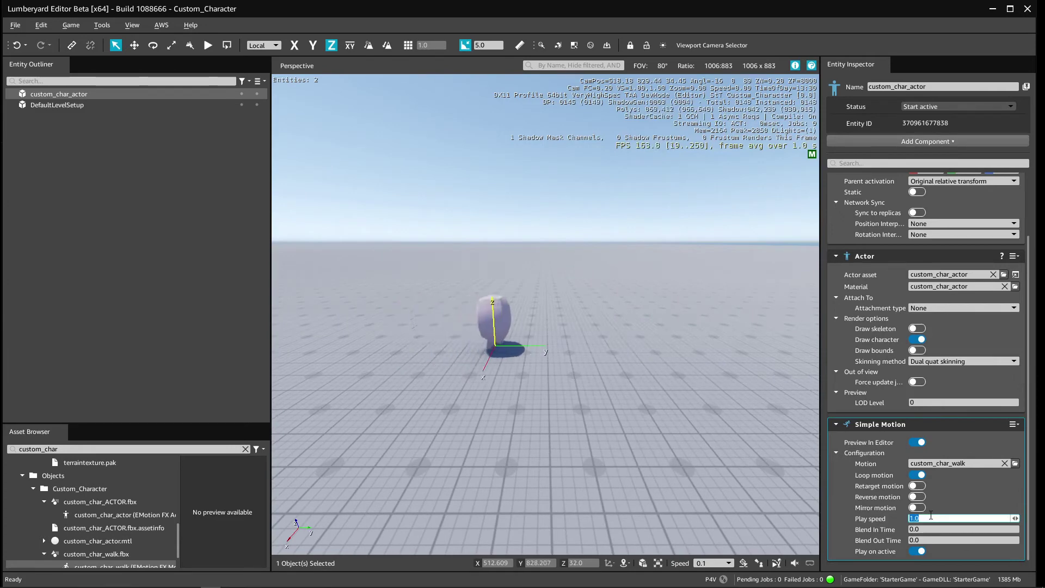
pyautogui.write('.1')
pyautogui.press('Return')
pyautogui.moveTo(626, 327); pyautogui.dragTo(408, 312, button='right')
pyautogui.press('w')
pyautogui.press('s')
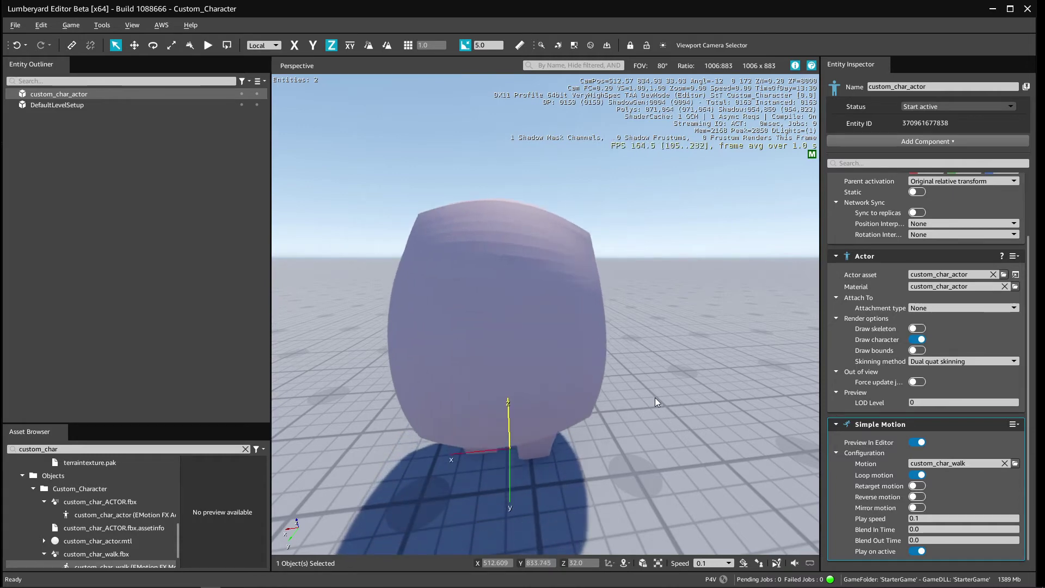
pyautogui.press('s')
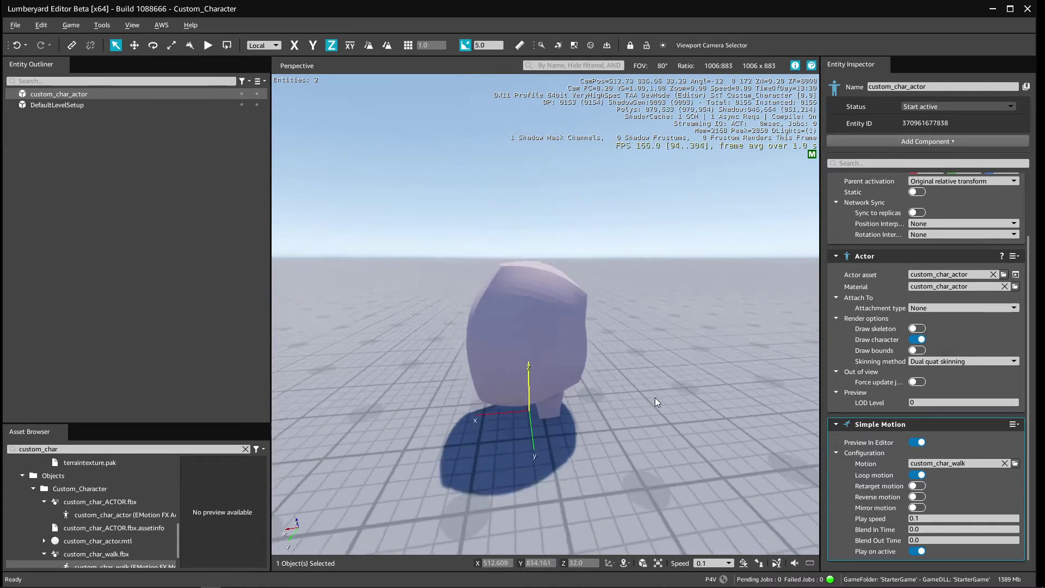
pyautogui.moveTo(655, 398)
pyautogui.mouseDown(button='right')
pyautogui.moveTo(797, 426)
pyautogui.moveTo(666, 397)
pyautogui.mouseUp(button='right')
pyautogui.press('a')
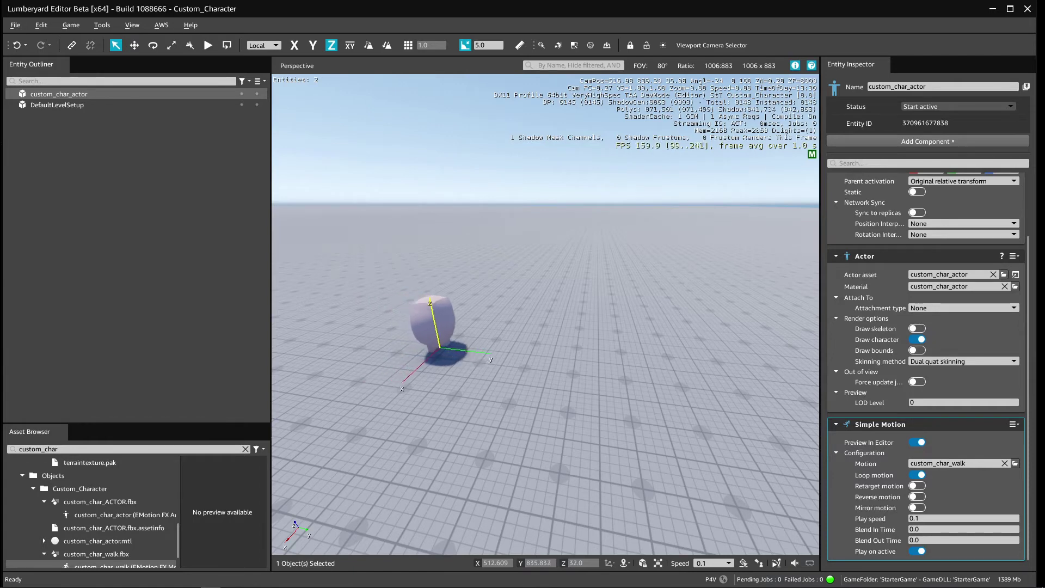
pyautogui.click(917, 443)
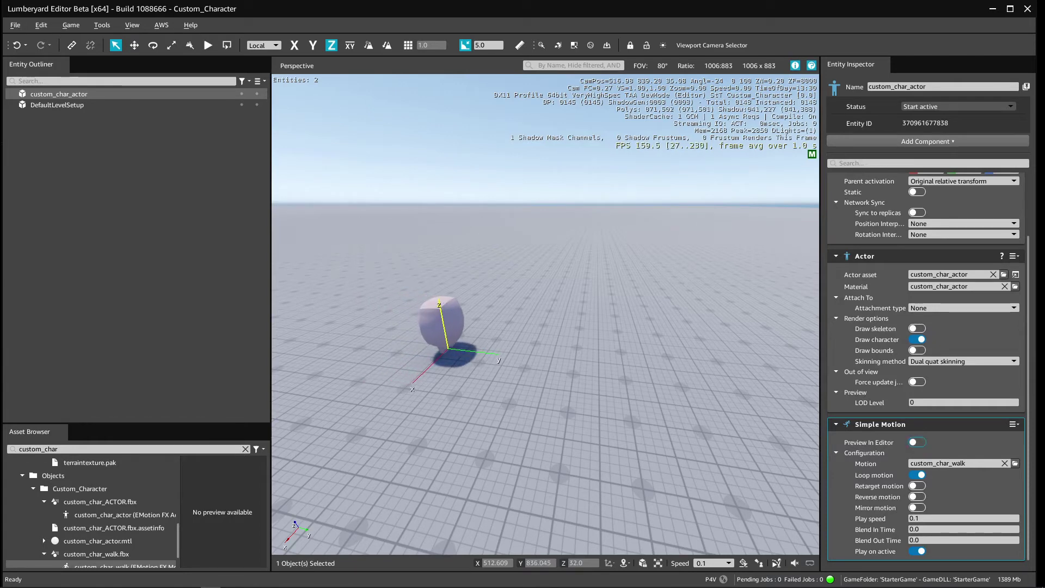
# Step: Replace the Simple Motion component on the custom_char_actor entity with an Anim Graph component
pyautogui.rightClick(947, 423)
pyautogui.click(933, 445)
pyautogui.click(952, 141)
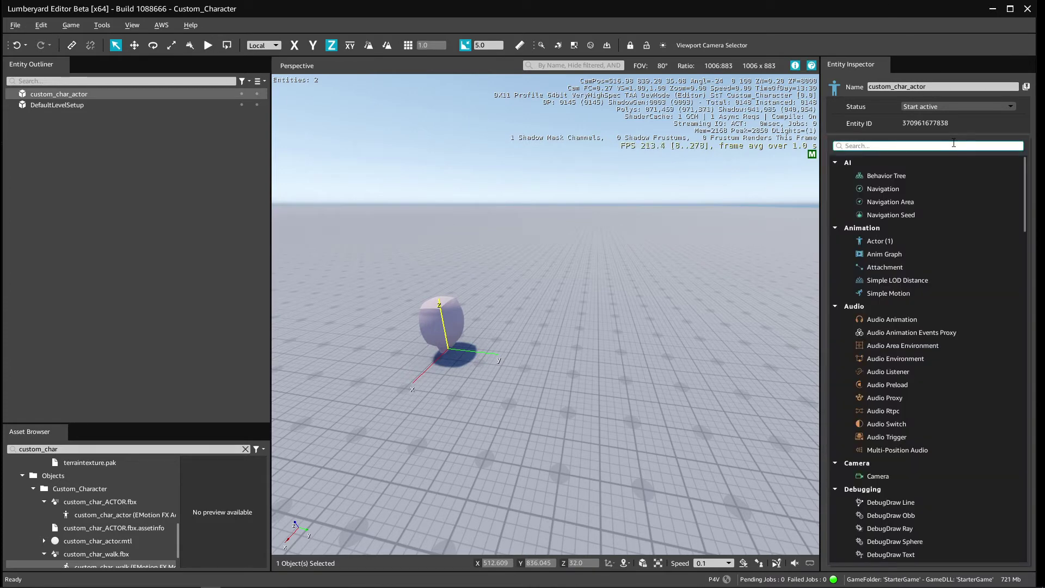
pyautogui.write('anima')
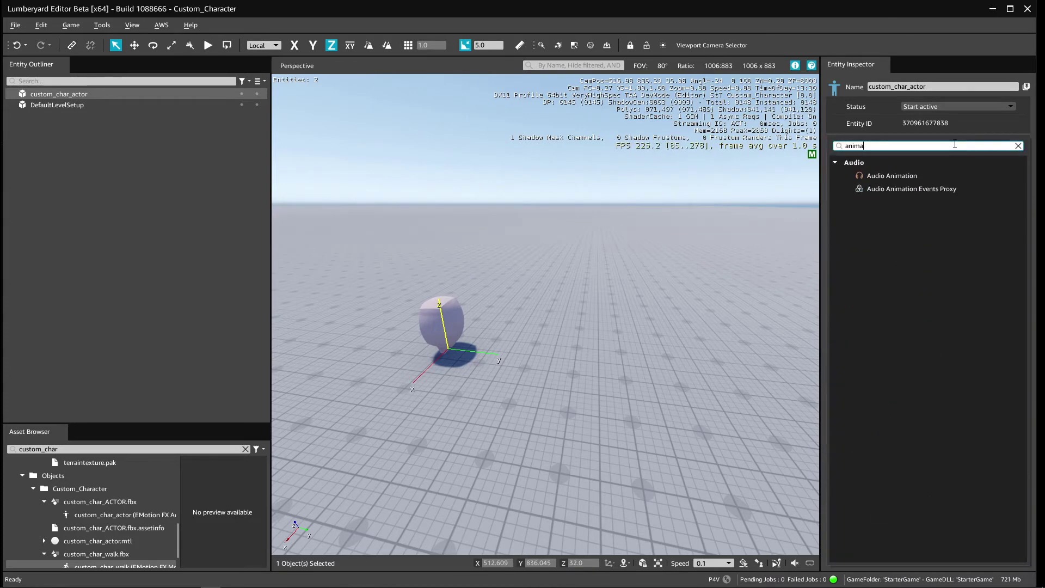
pyautogui.click(914, 170)
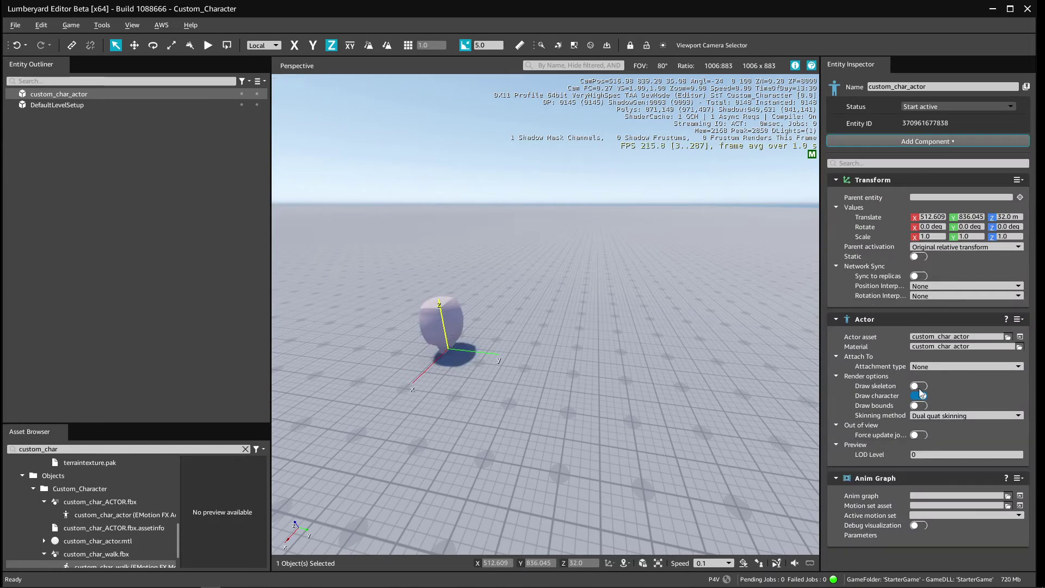
pyautogui.click(953, 555)
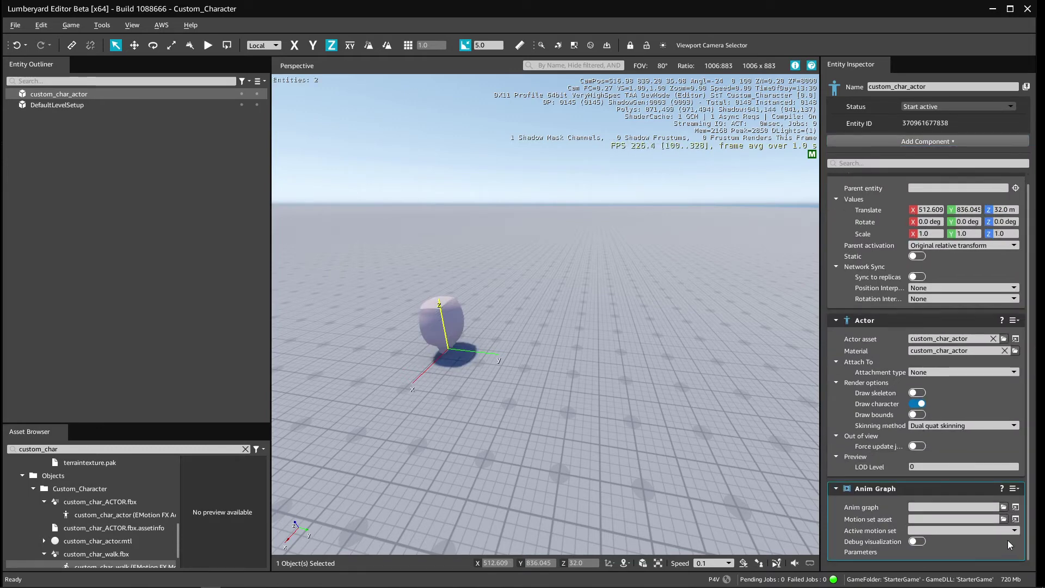
# Step: Open the EMotion FX Animation Editor, enlarge its window, and create a new anim graph
pyautogui.click(1016, 508)
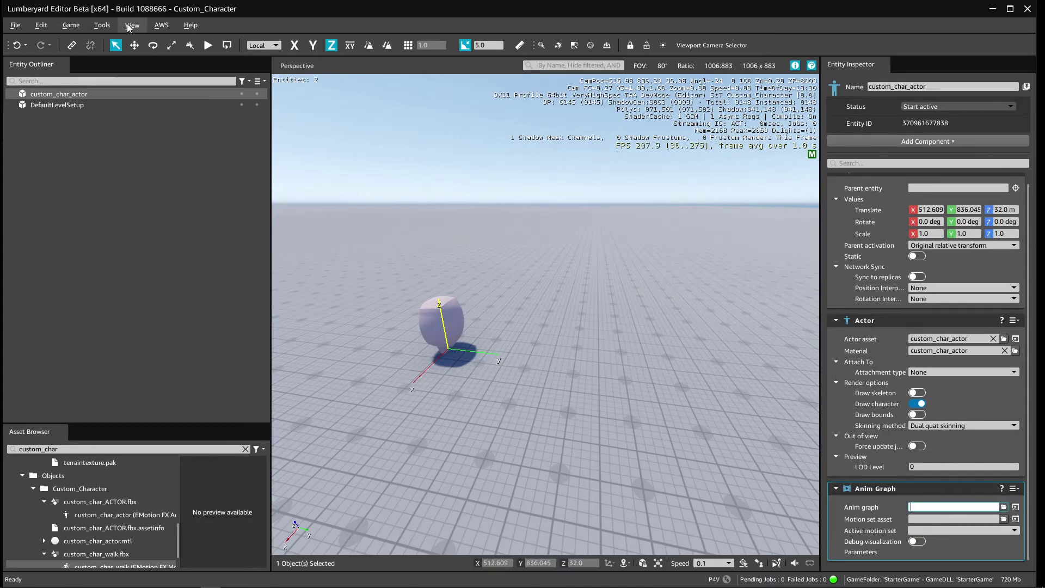
pyautogui.click(102, 25)
pyautogui.click(120, 43)
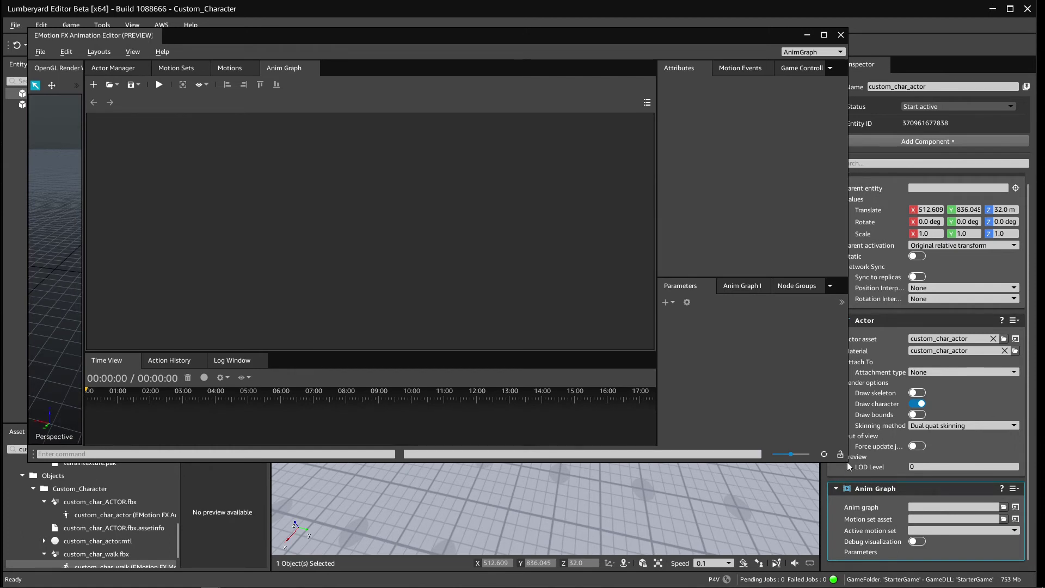
pyautogui.moveTo(847, 462); pyautogui.dragTo(988, 564)
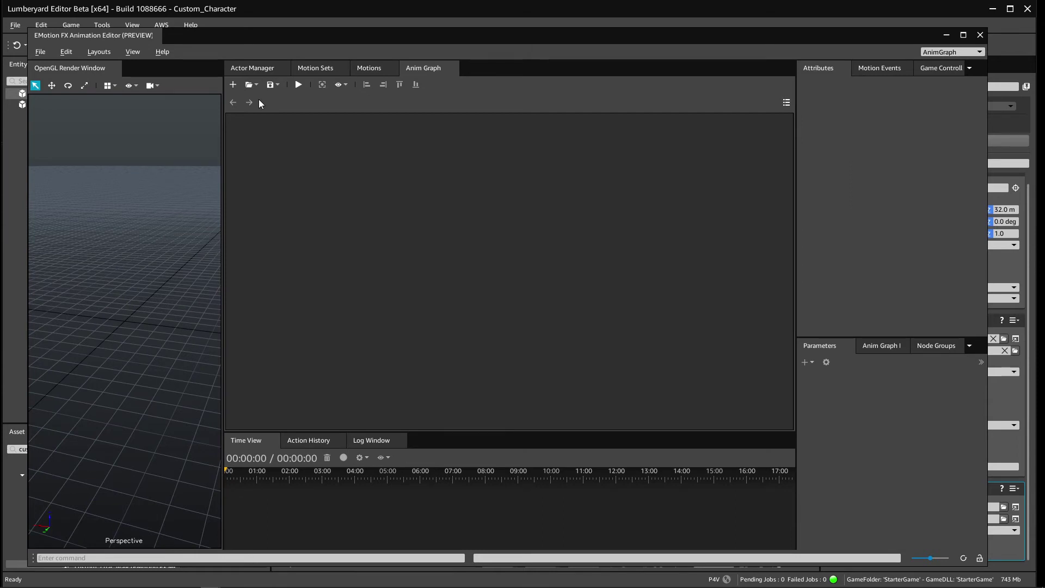
pyautogui.click(235, 85)
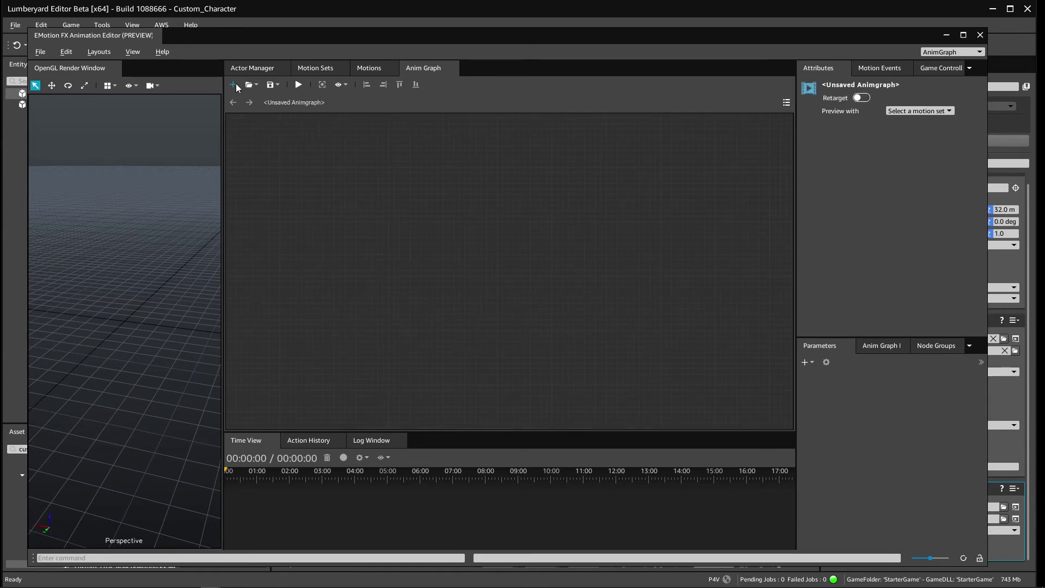
# Step: Load the custom_char_actor EMotion FX actor from the Custom_Character folder into the Animation Editor
pyautogui.click(247, 67)
pyautogui.click(234, 98)
pyautogui.click(258, 108)
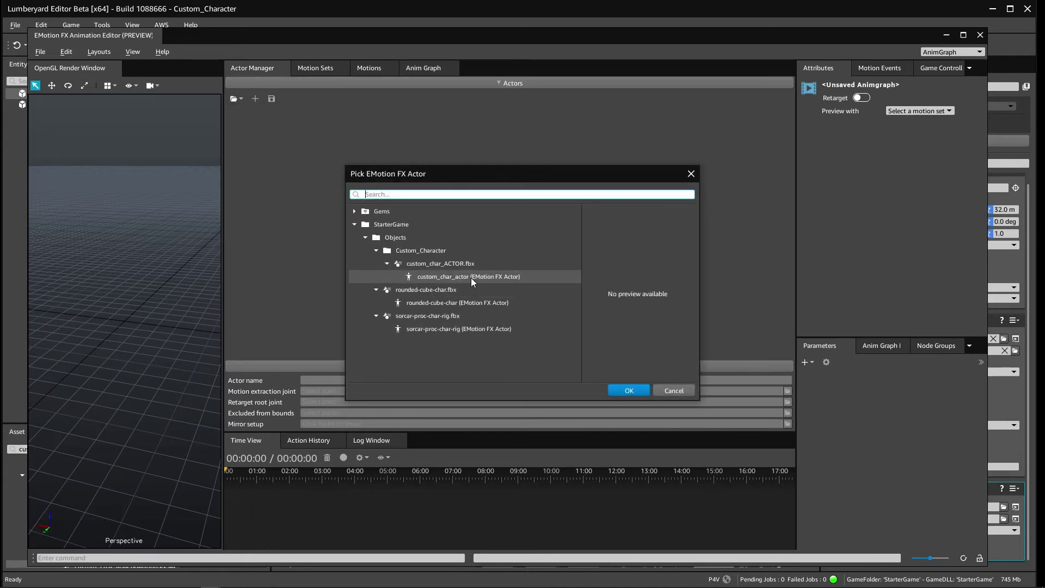
pyautogui.doubleClick(471, 278)
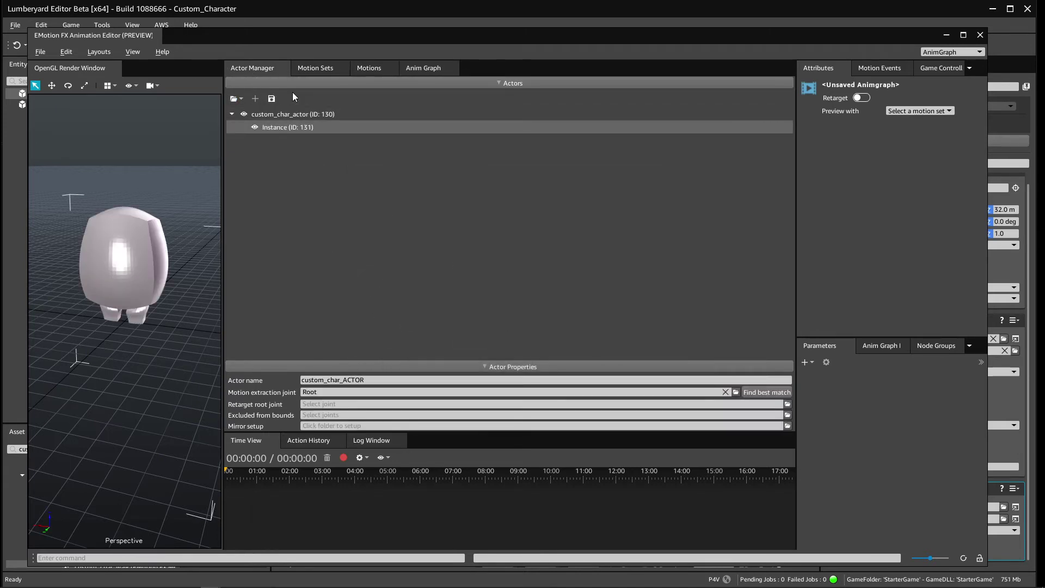
# Step: Create a new motion set and rename it custom_motions
pyautogui.click(315, 65)
pyautogui.click(234, 99)
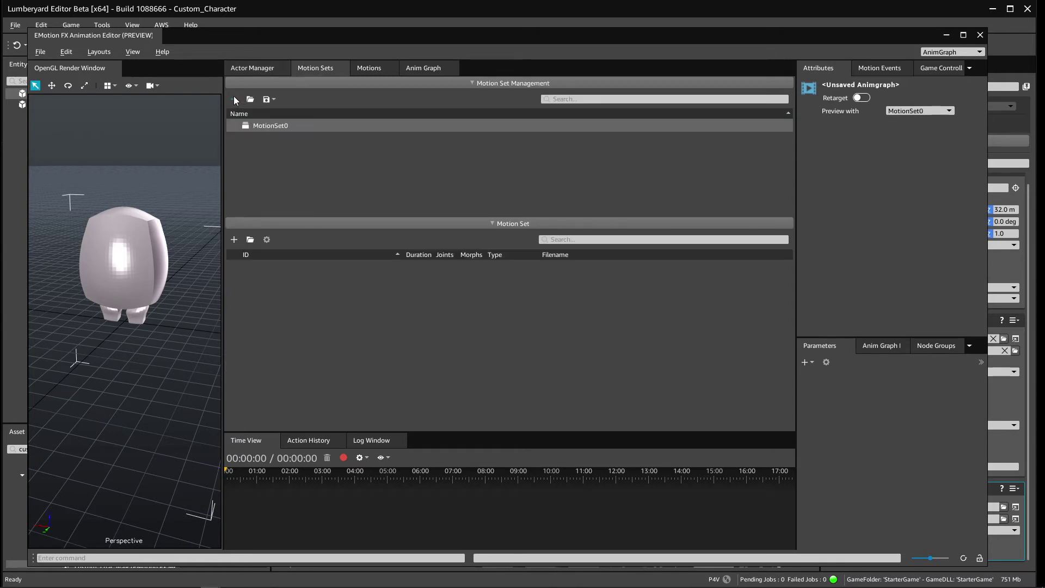
pyautogui.rightClick(276, 125)
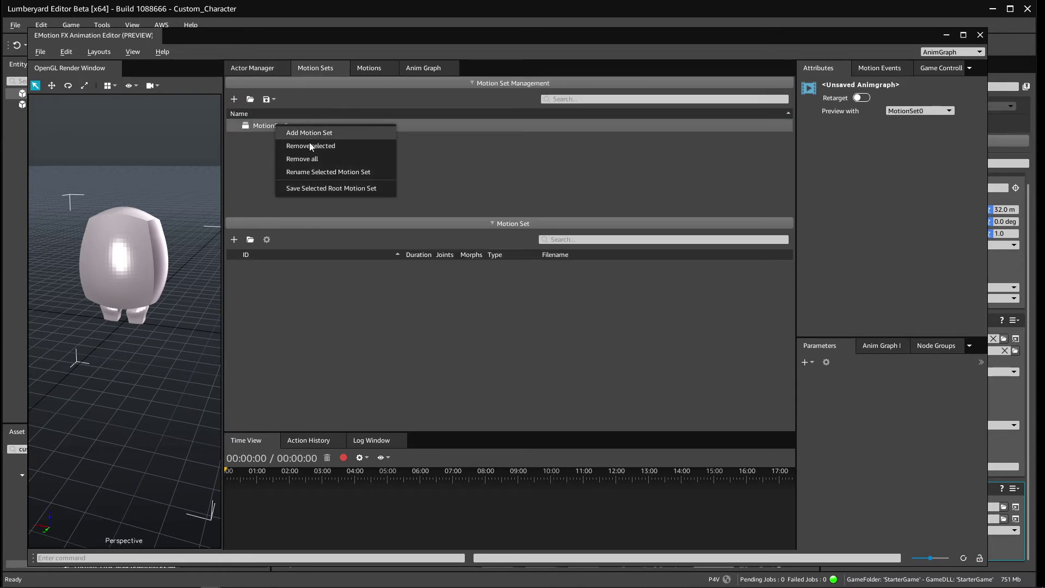
pyautogui.click(319, 172)
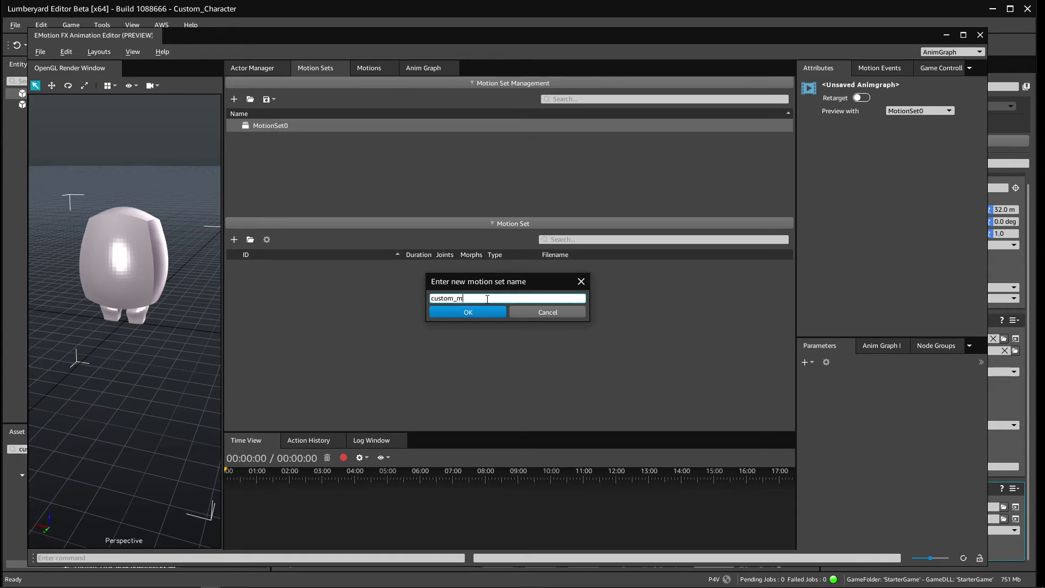
pyautogui.press('Return')
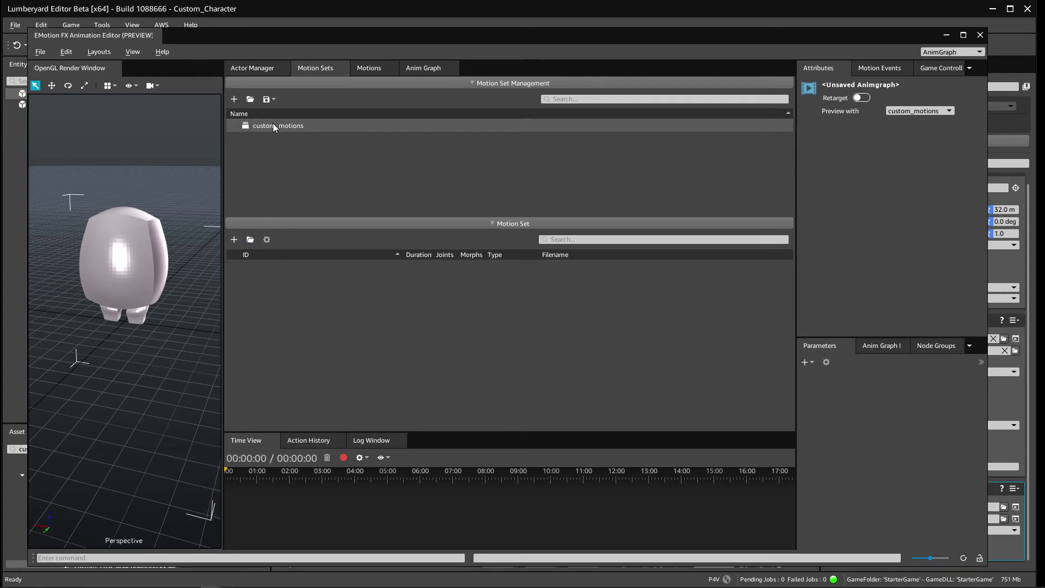
# Step: Add an entry to the custom_motions set and assign the custom_char_walk motion to it
pyautogui.click(234, 239)
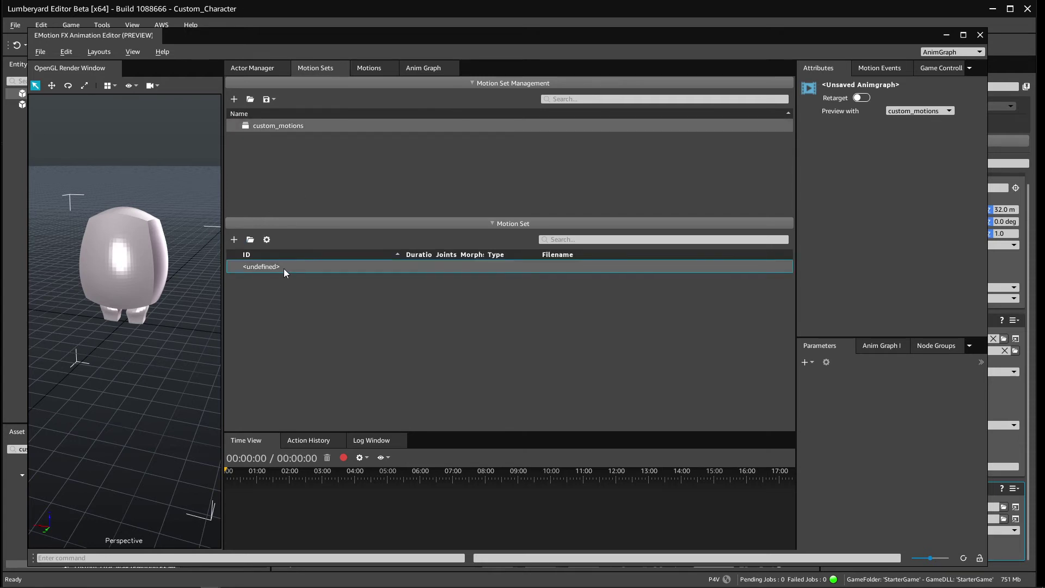
pyautogui.rightClick(275, 267)
pyautogui.doubleClick(259, 266)
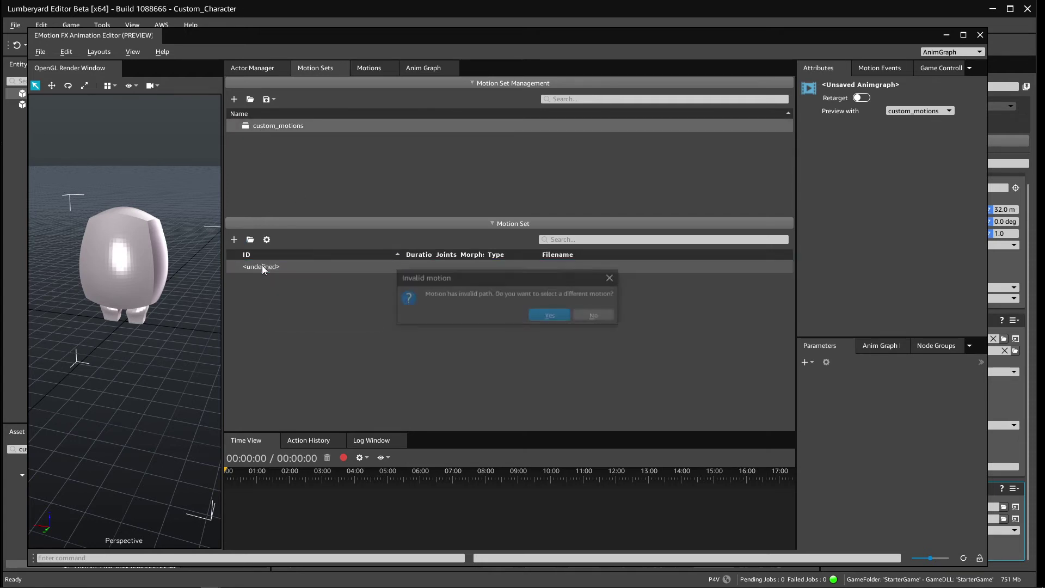
pyautogui.click(551, 317)
pyautogui.doubleClick(201, 315)
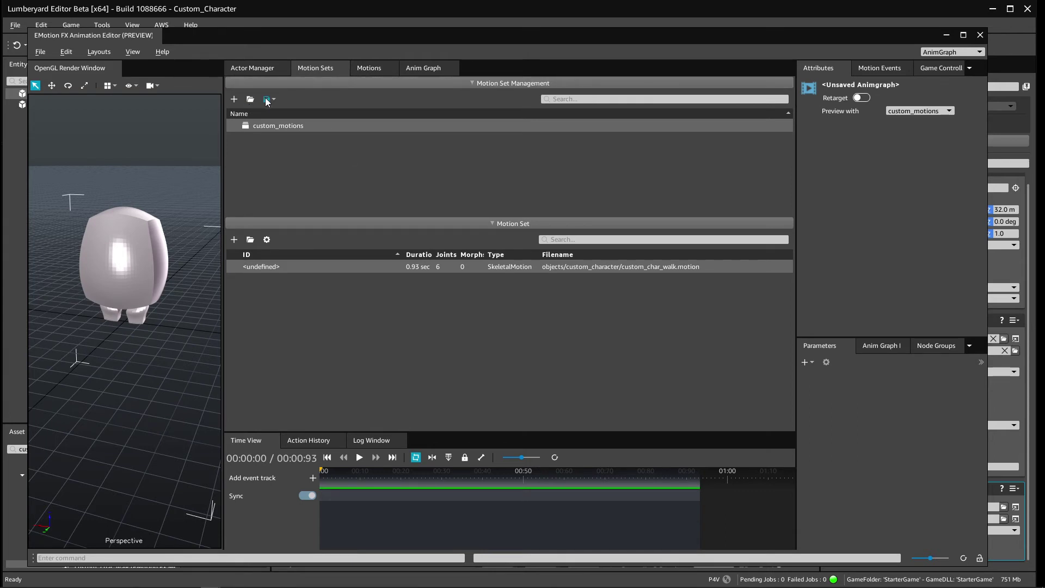
# Step: Rename the walk motion's ID to custom_walk
pyautogui.rightClick(261, 266)
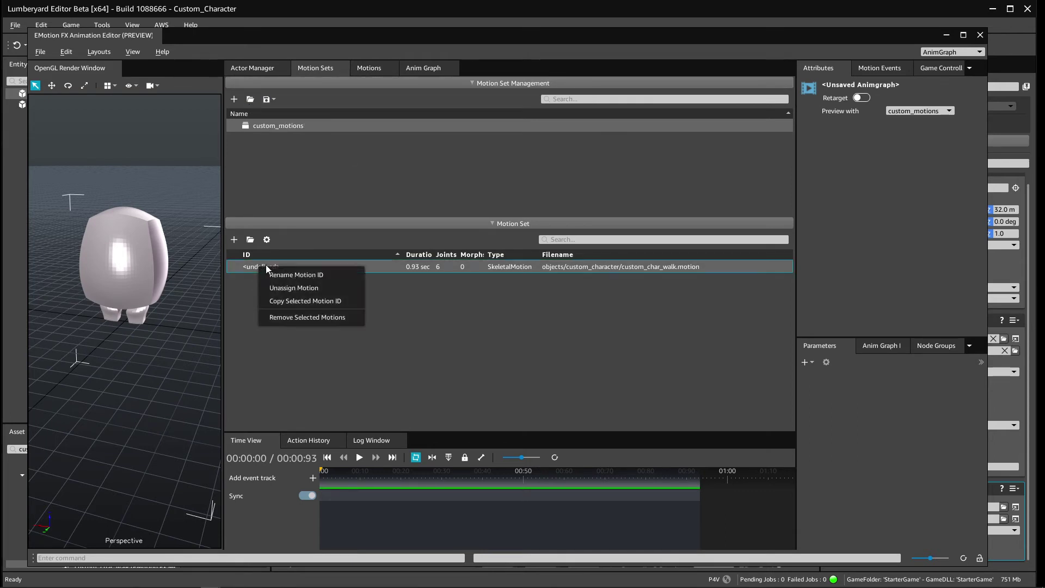
pyautogui.click(294, 275)
pyautogui.write('custom_walk')
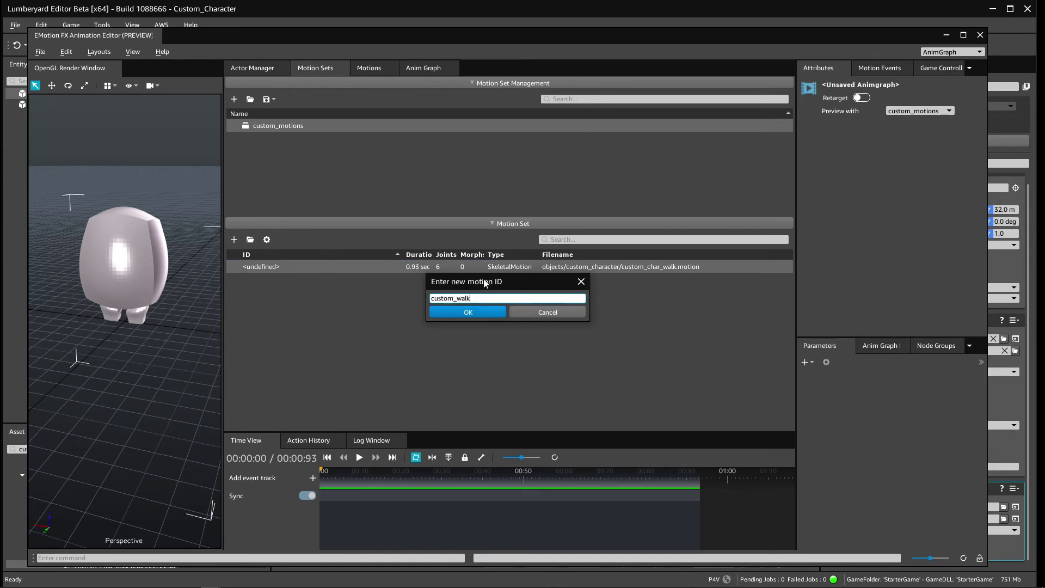
pyautogui.click(467, 313)
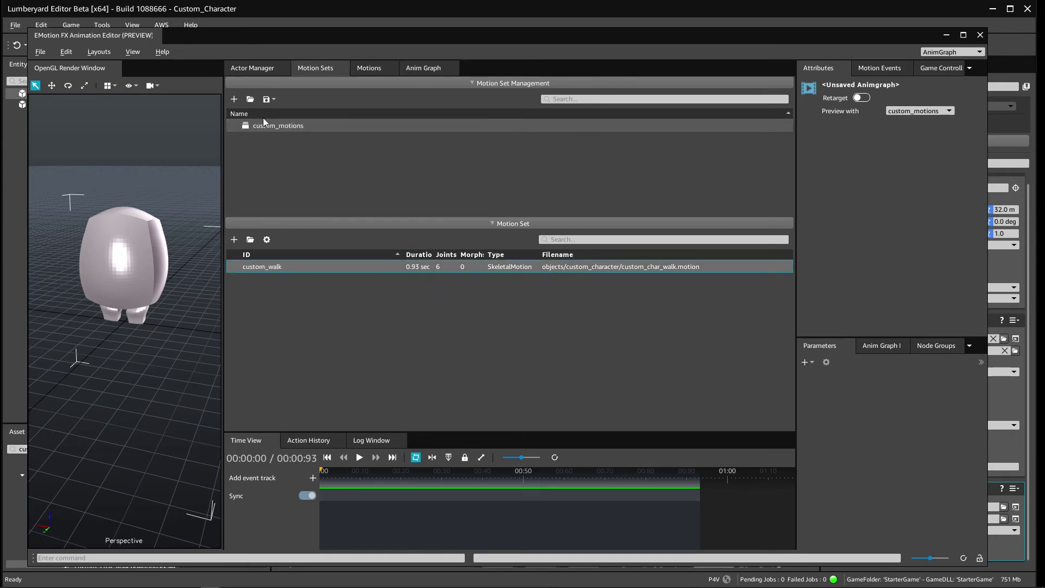
# Step: Save the motion set in the StarterGame folder as custom_motions
pyautogui.click(266, 99)
pyautogui.click(278, 115)
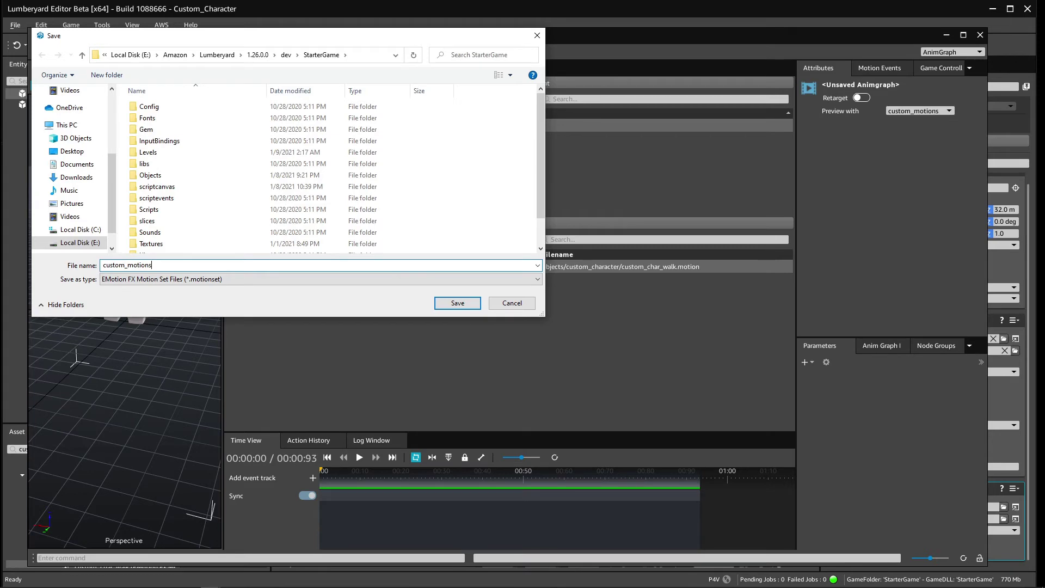
pyautogui.click(463, 300)
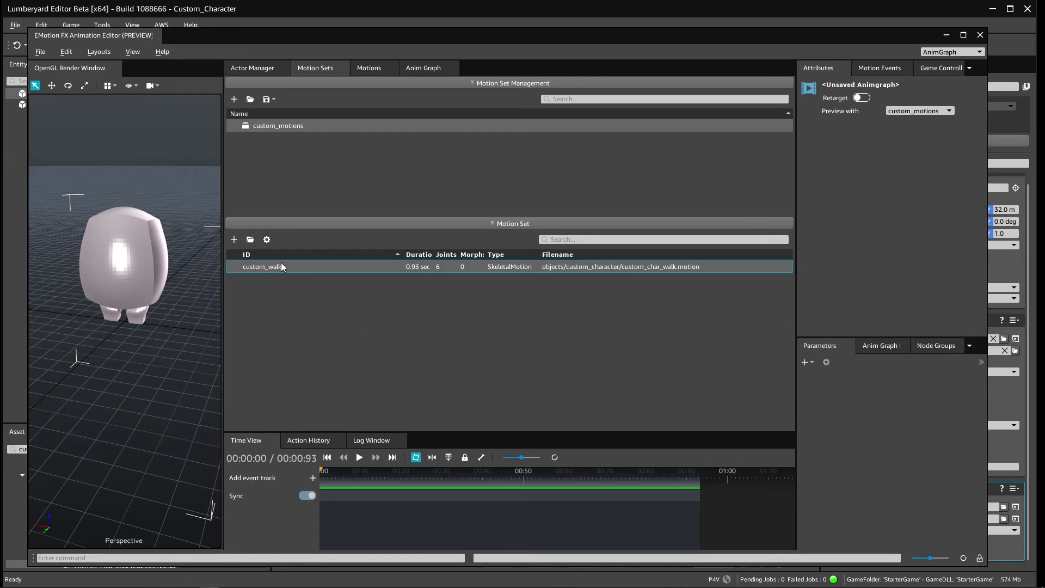
# Step: Play the custom_walk motion briefly, pause it, and view the loaded motion's properties
pyautogui.click(358, 459)
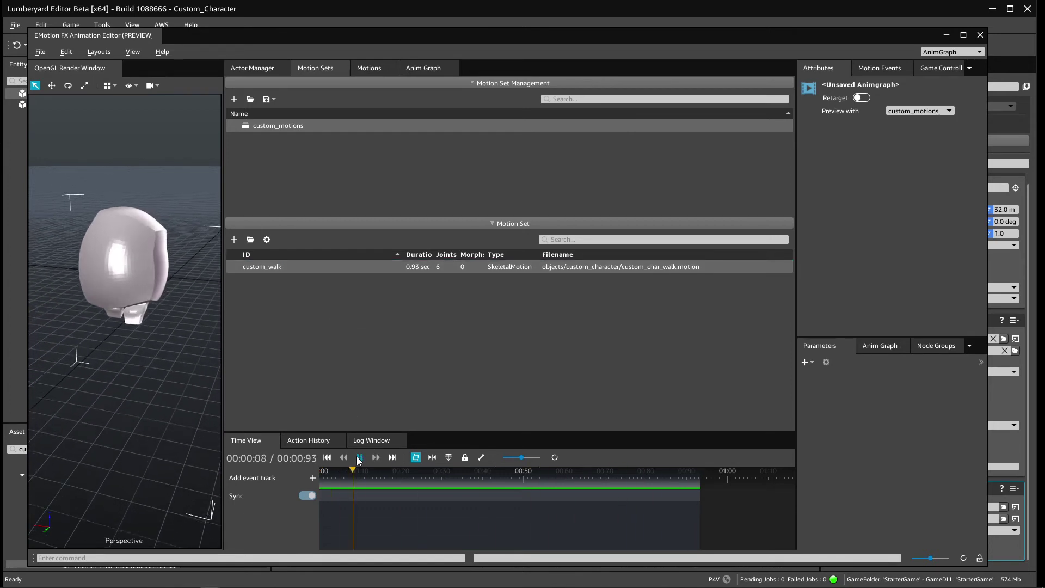
pyautogui.click(359, 458)
pyautogui.click(369, 68)
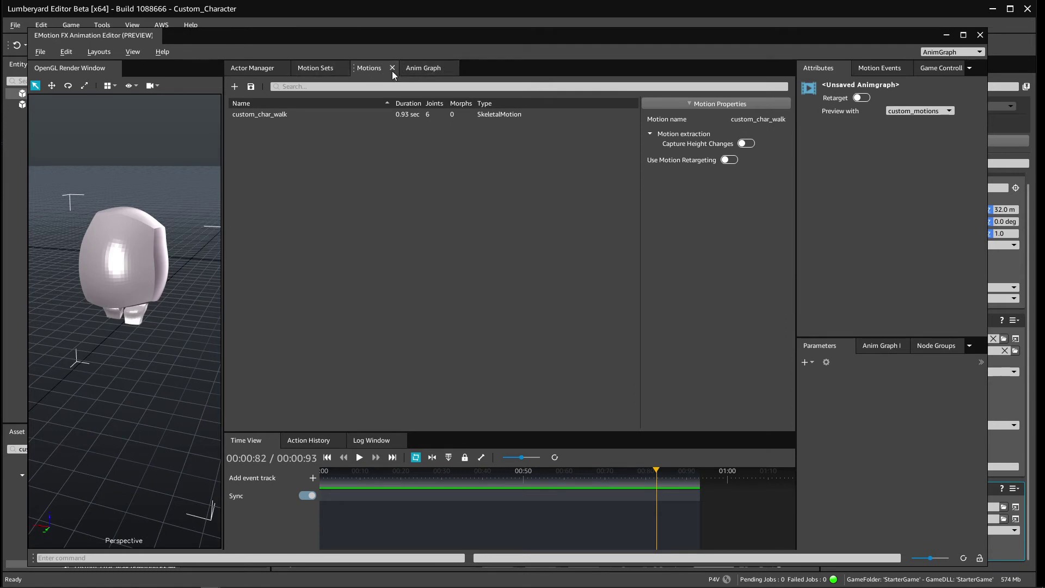
# Step: Return to the anim graph and create a Blend Tree node in it
pyautogui.click(431, 68)
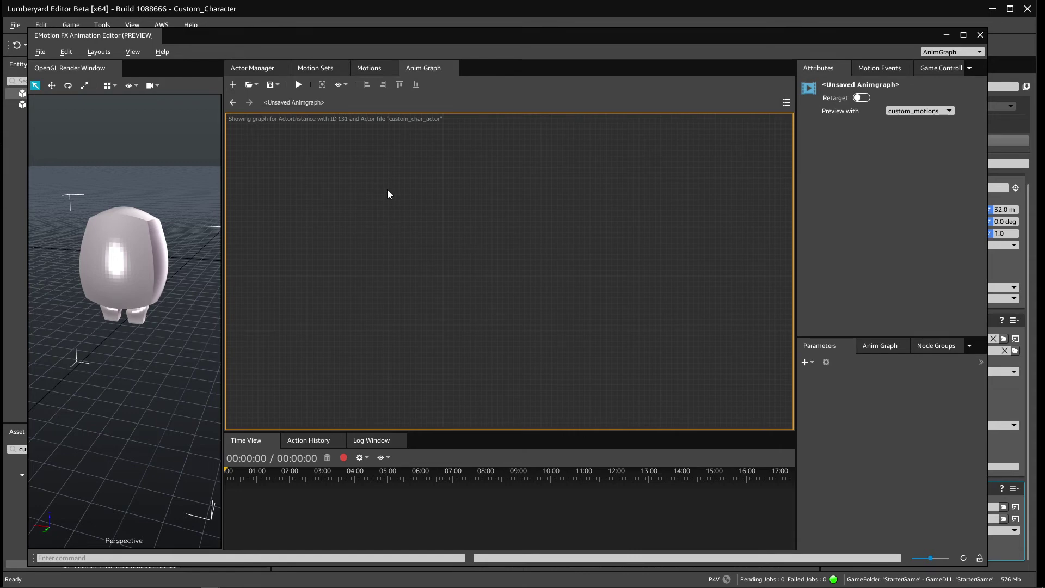
pyautogui.rightClick(330, 280)
pyautogui.moveTo(370, 283)
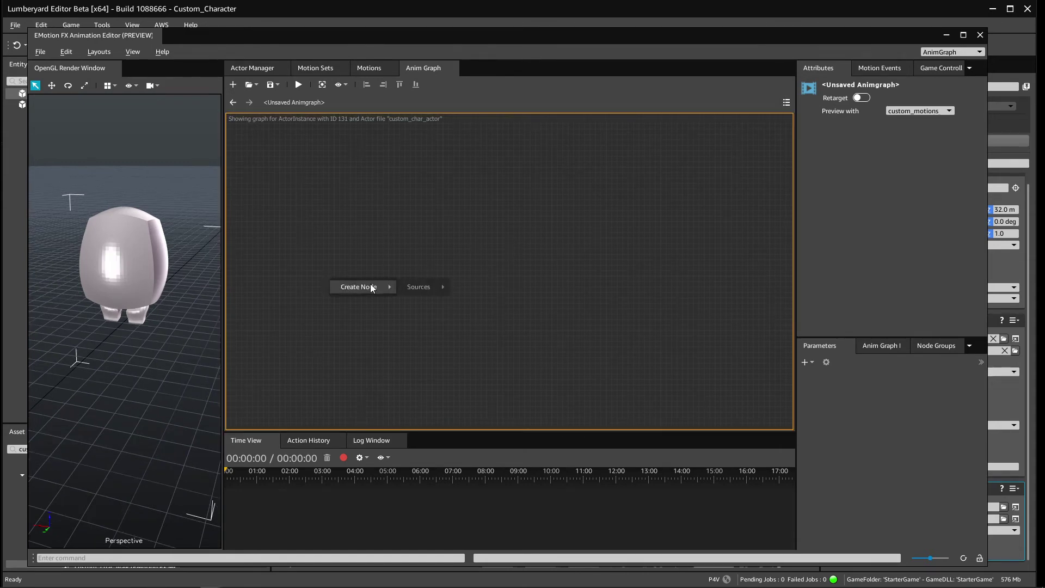
pyautogui.moveTo(436, 286)
pyautogui.click(495, 286)
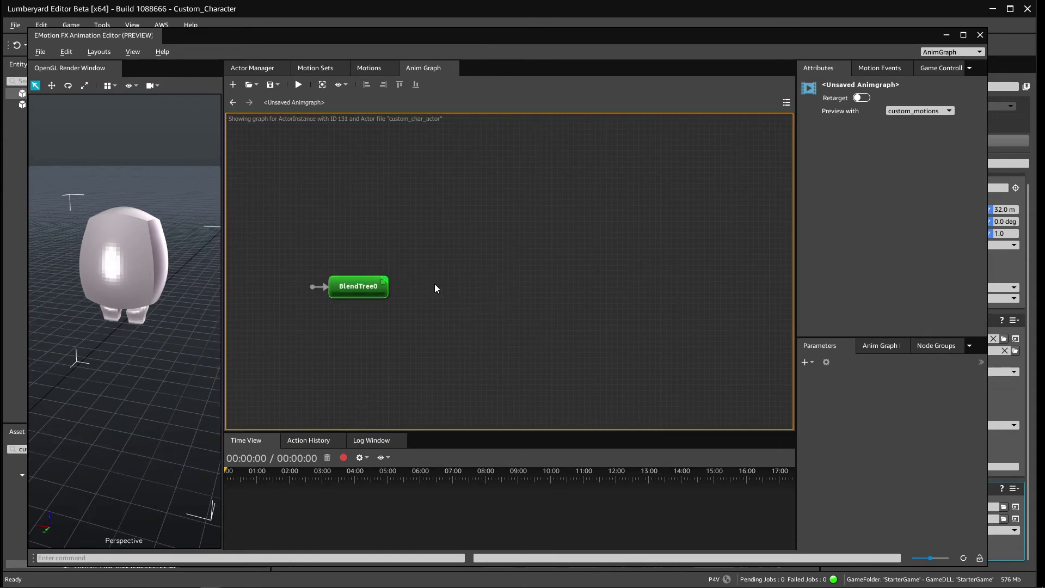
# Step: Inside the blend tree, move the final output node farther right and add a State Machine node to its left
pyautogui.doubleClick(348, 285)
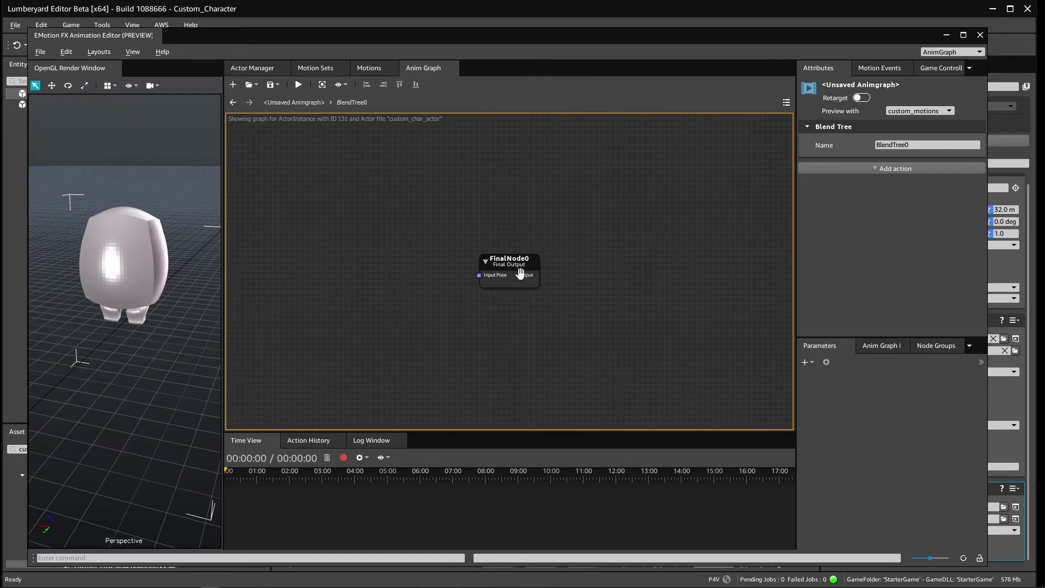
pyautogui.moveTo(521, 273); pyautogui.dragTo(724, 262)
pyautogui.click(348, 243)
pyautogui.rightClick(393, 246)
pyautogui.moveTo(423, 253)
pyautogui.moveTo(490, 255)
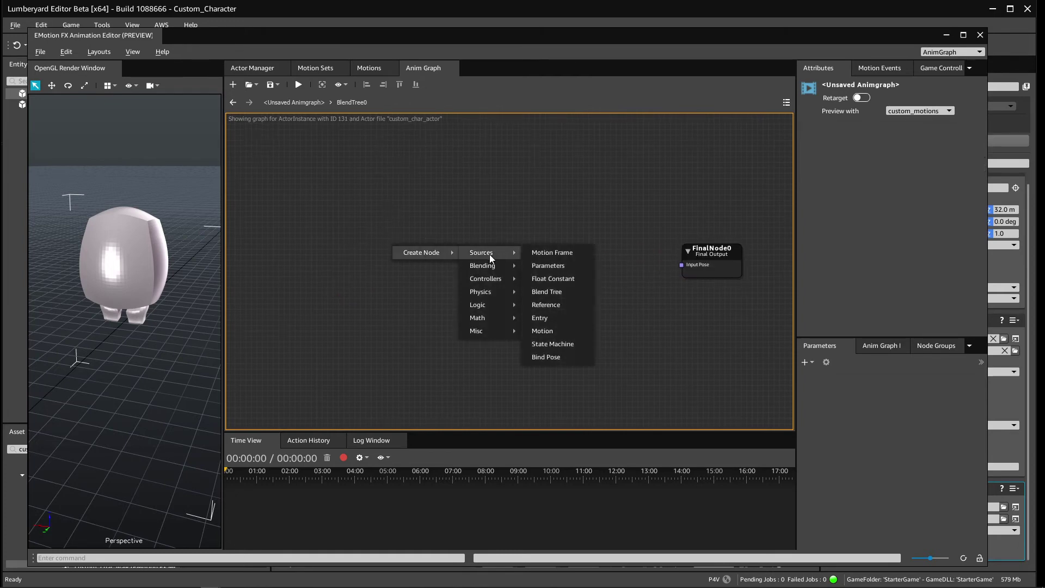
pyautogui.click(566, 344)
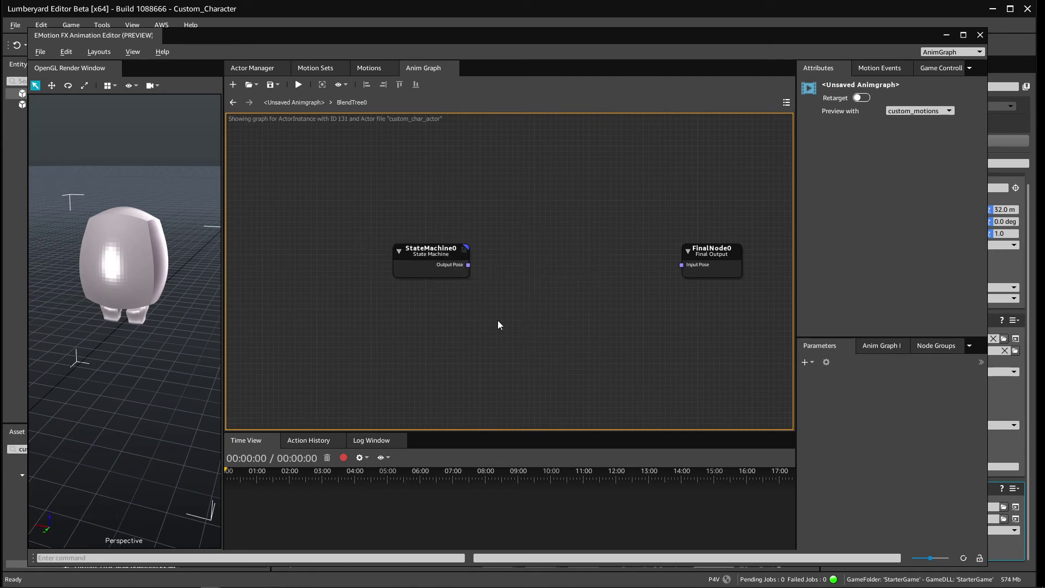
# Step: Inside the state machine, create a Motion node and assign the custom_walk motion to it
pyautogui.doubleClick(430, 254)
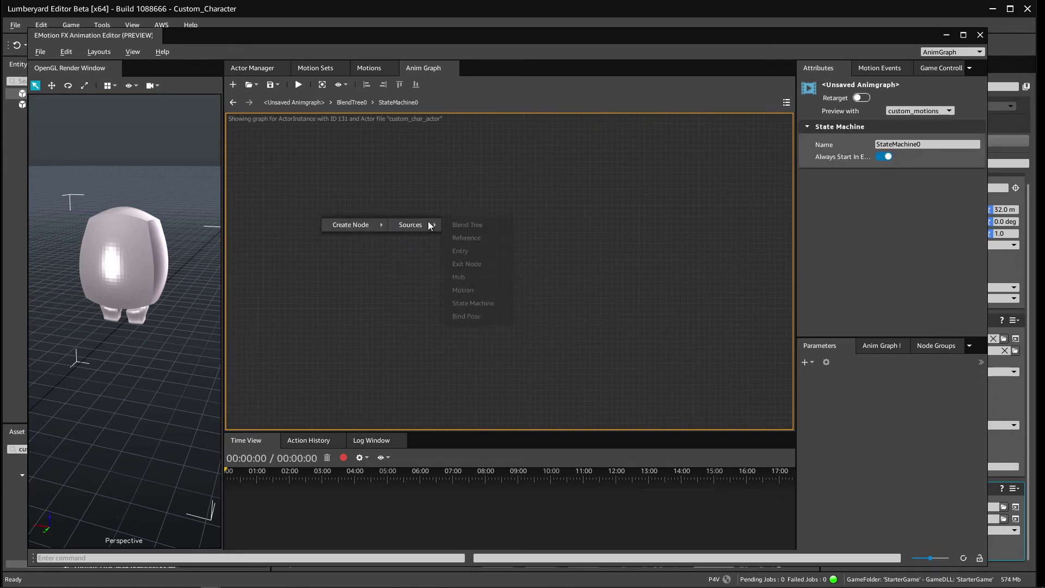
pyautogui.click(467, 289)
pyautogui.click(333, 226)
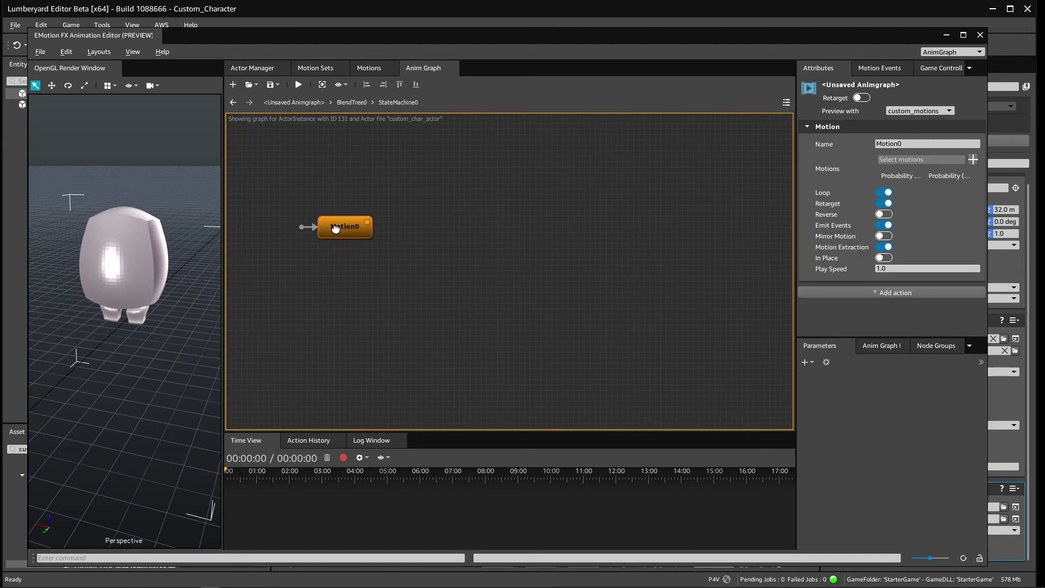
pyautogui.click(973, 159)
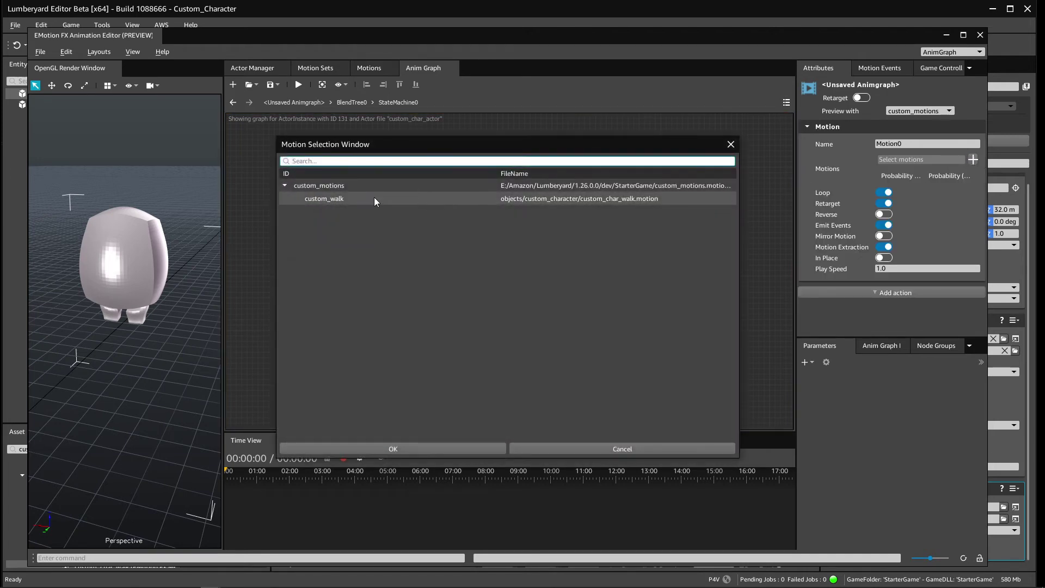
pyautogui.doubleClick(374, 198)
pyautogui.click(350, 227)
pyautogui.click(577, 219)
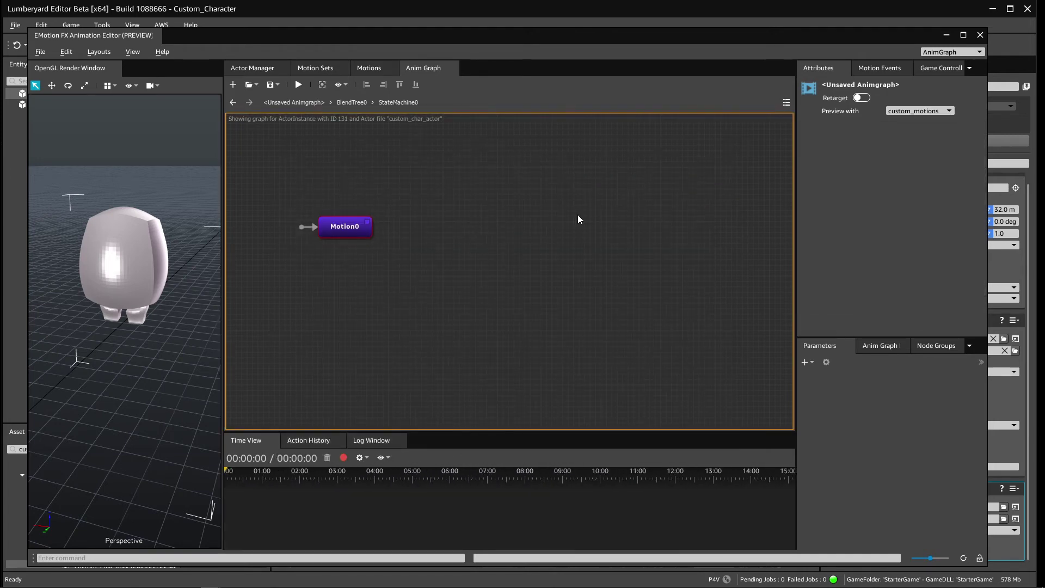
# Step: Back in the blend tree, line up the two nodes and connect the state machine's Output Pose to the final node's Input Pose
pyautogui.click(352, 103)
pyautogui.moveTo(430, 262); pyautogui.dragTo(377, 244)
pyautogui.click(495, 245)
pyautogui.moveTo(494, 245); pyautogui.dragTo(402, 256, button='middle')
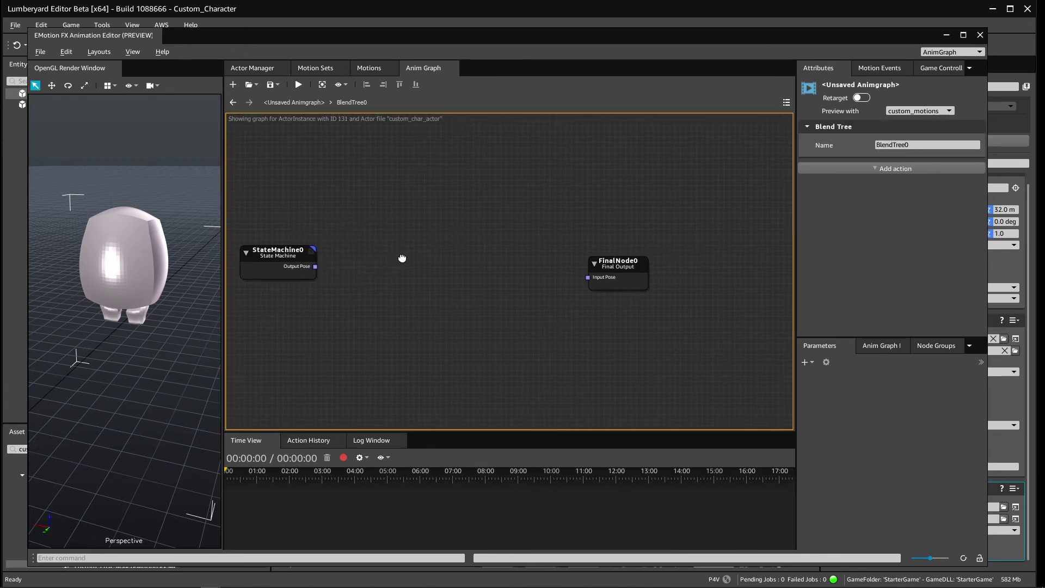
pyautogui.click(627, 255)
pyautogui.moveTo(628, 254); pyautogui.dragTo(628, 259)
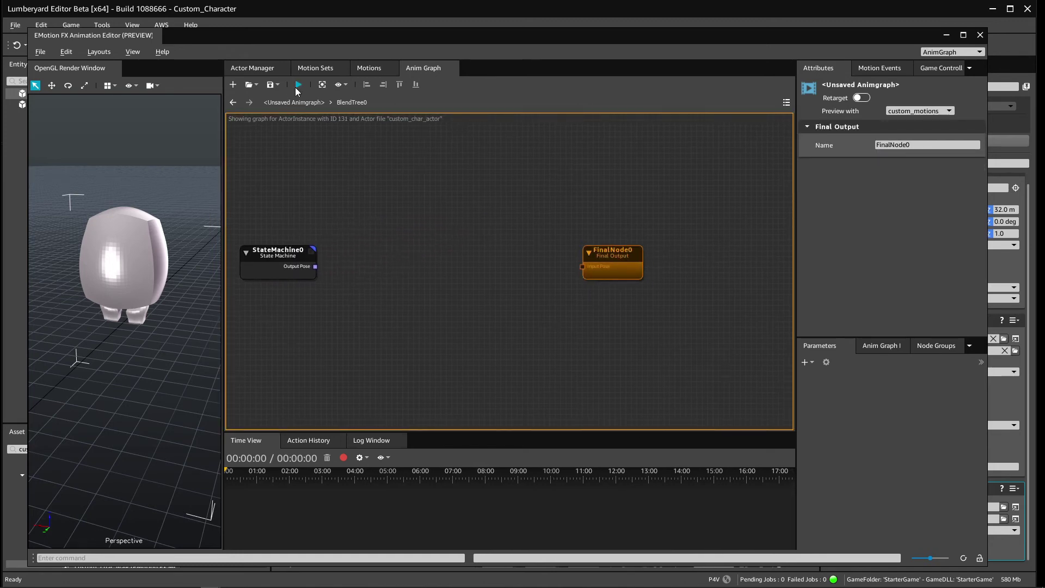
pyautogui.moveTo(316, 266); pyautogui.dragTo(582, 266)
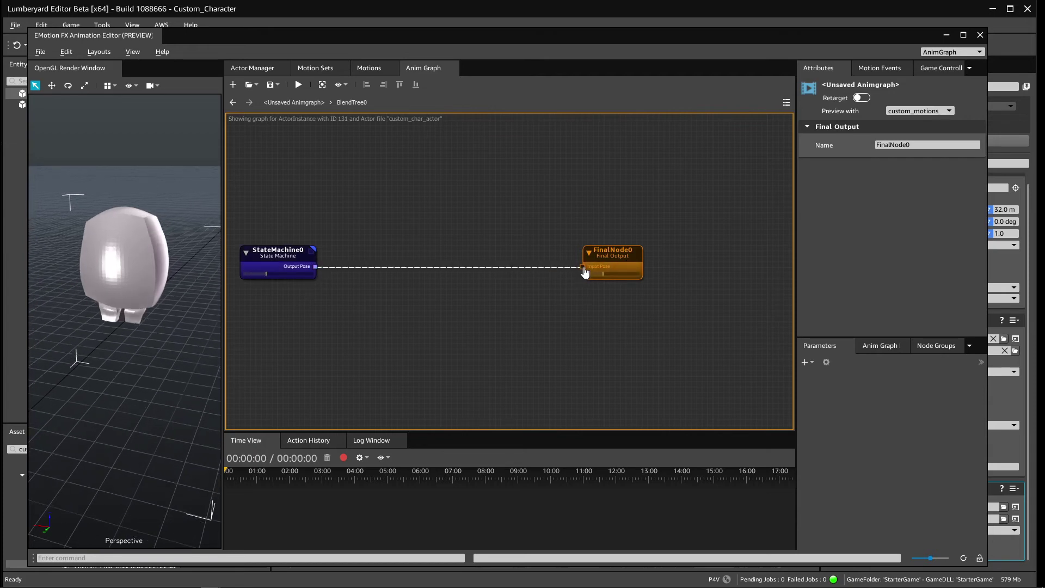
pyautogui.click(391, 314)
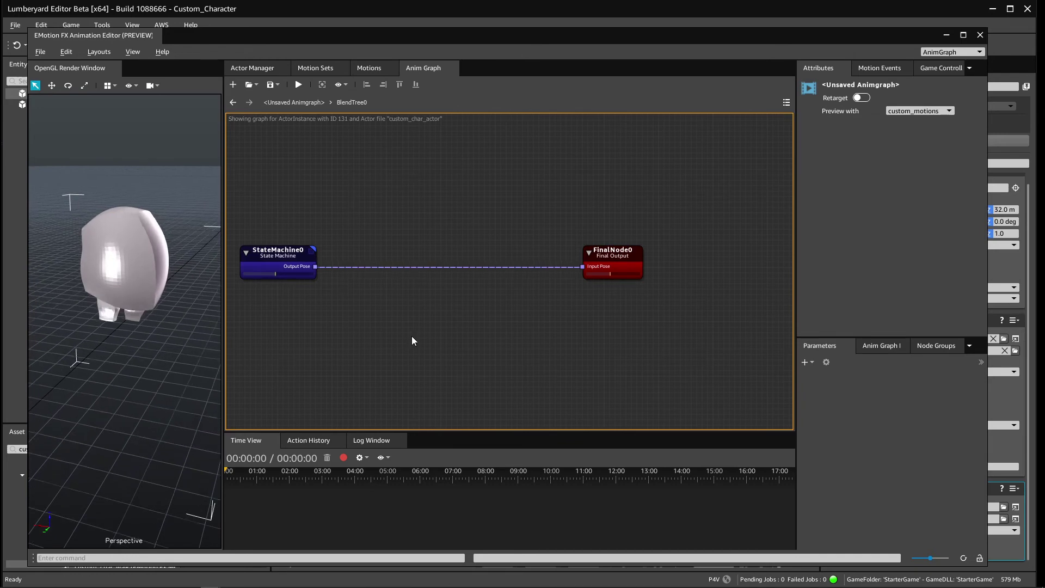
# Step: Create a Boolean (checkbox) parameter named MovingForward with its default off
pyautogui.click(807, 362)
pyautogui.click(821, 378)
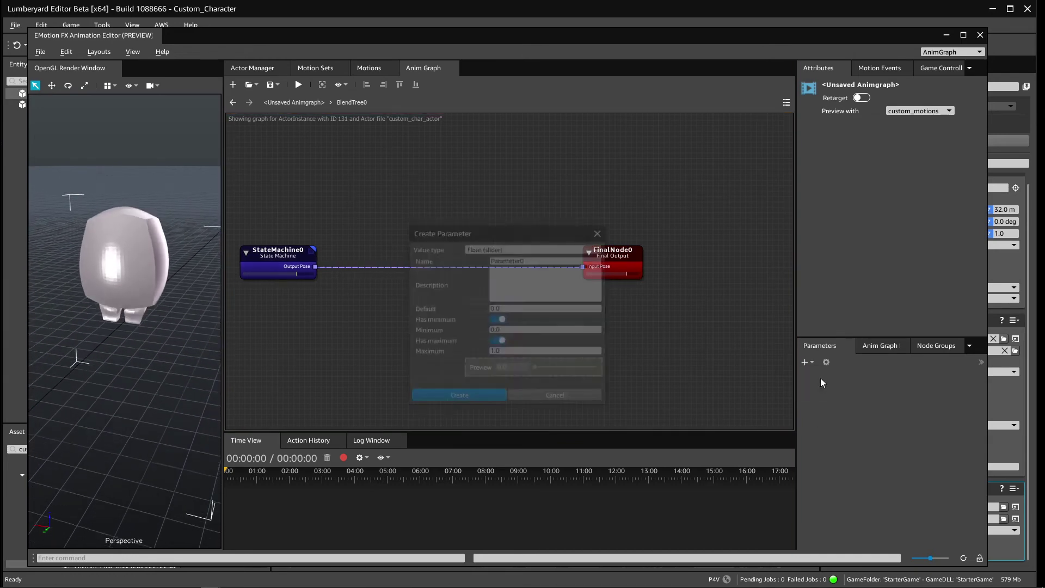
pyautogui.click(530, 250)
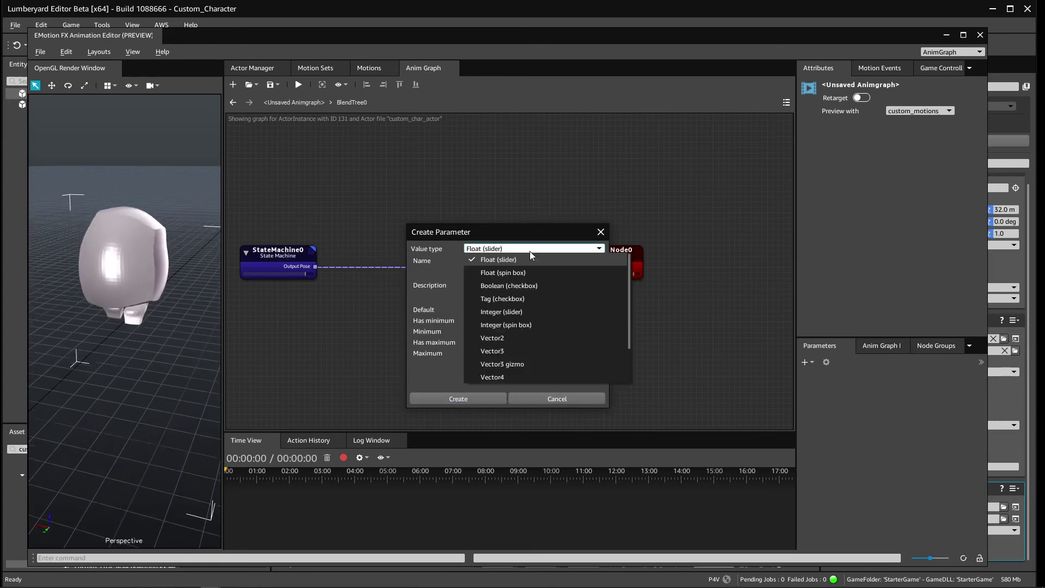
pyautogui.click(515, 285)
pyautogui.doubleClick(527, 260)
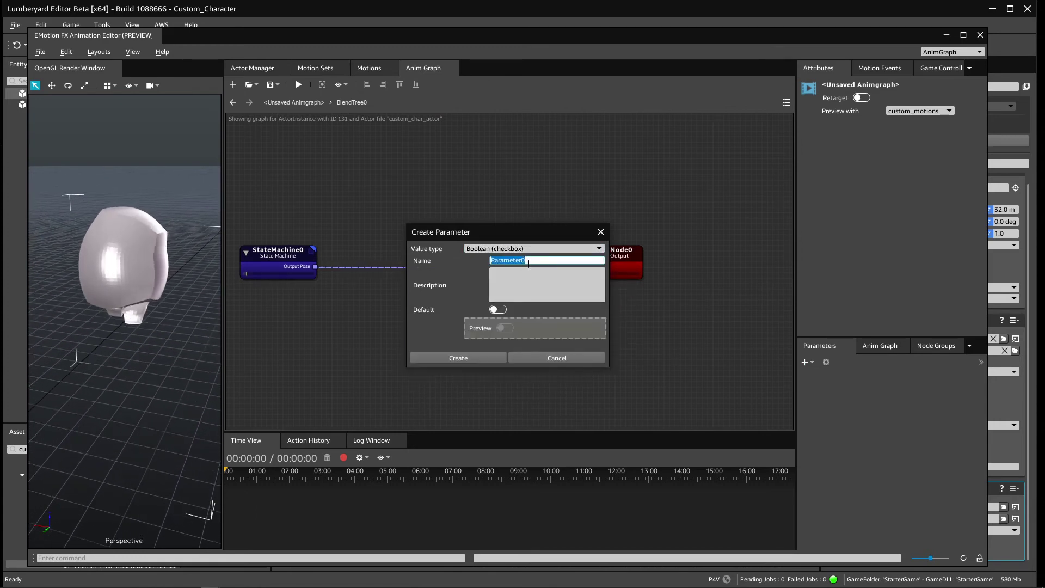
pyautogui.write('MovingForward')
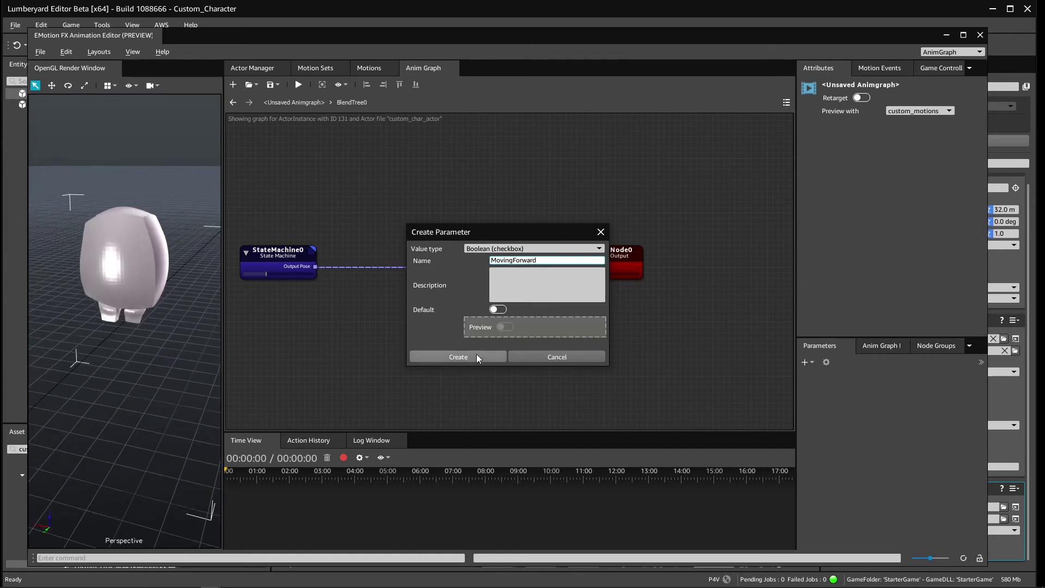
pyautogui.click(476, 354)
# Step: Add a Parameters node to the blend tree and place it just below the state machine node
pyautogui.rightClick(285, 341)
pyautogui.moveTo(313, 346)
pyautogui.moveTo(394, 346)
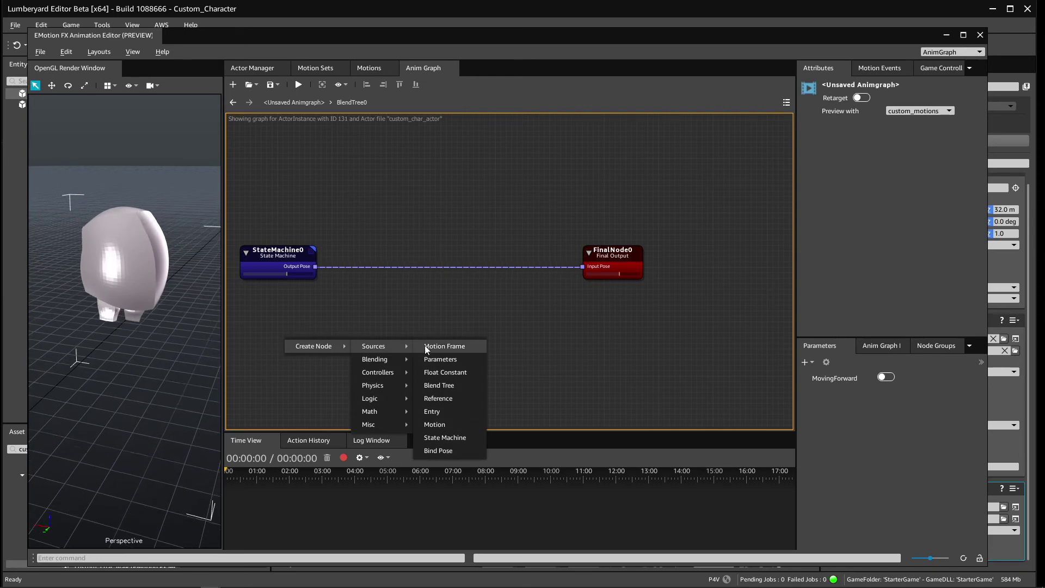
pyautogui.click(441, 359)
pyautogui.moveTo(313, 345); pyautogui.dragTo(276, 299)
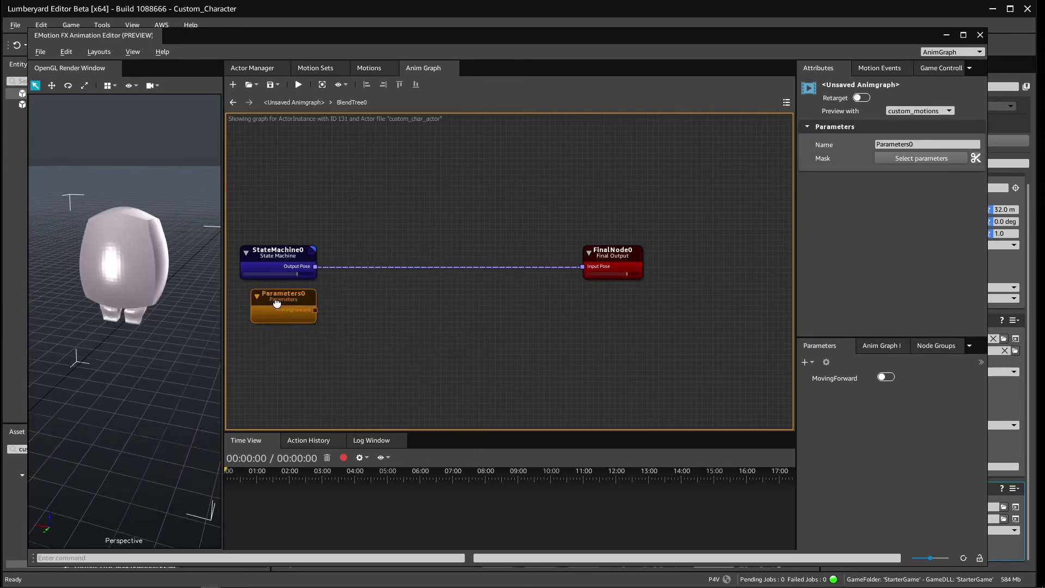
pyautogui.click(378, 348)
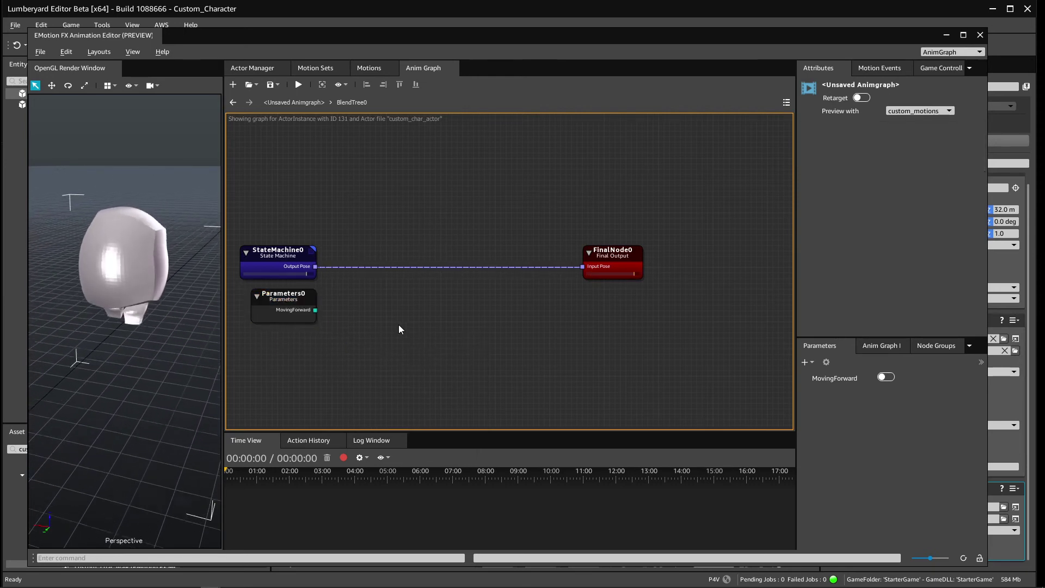
# Step: Add a Pose Switch node and place it between the Parameters node and the final output node
pyautogui.rightClick(389, 326)
pyautogui.moveTo(407, 332)
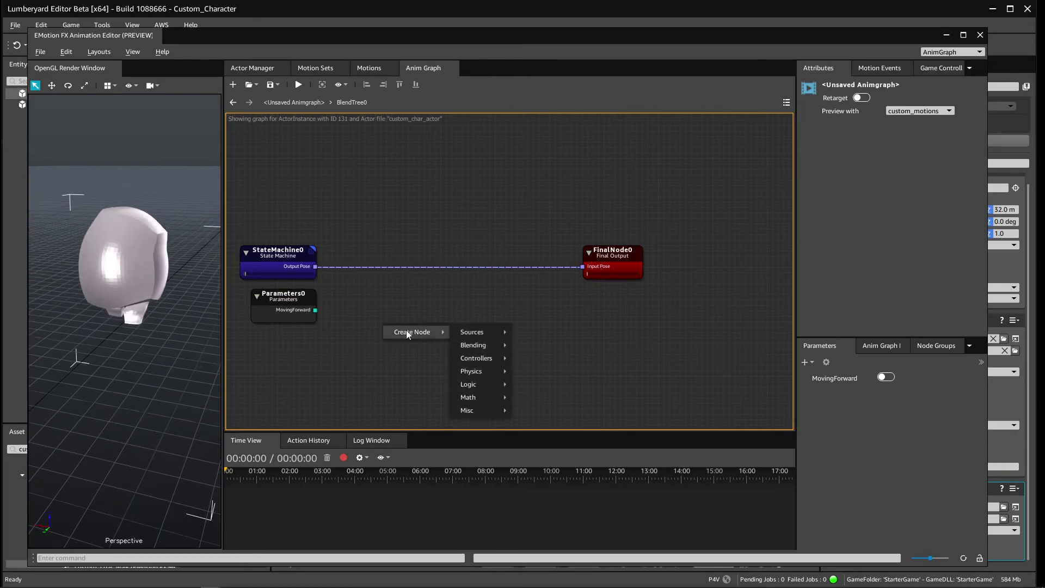
pyautogui.moveTo(487, 333)
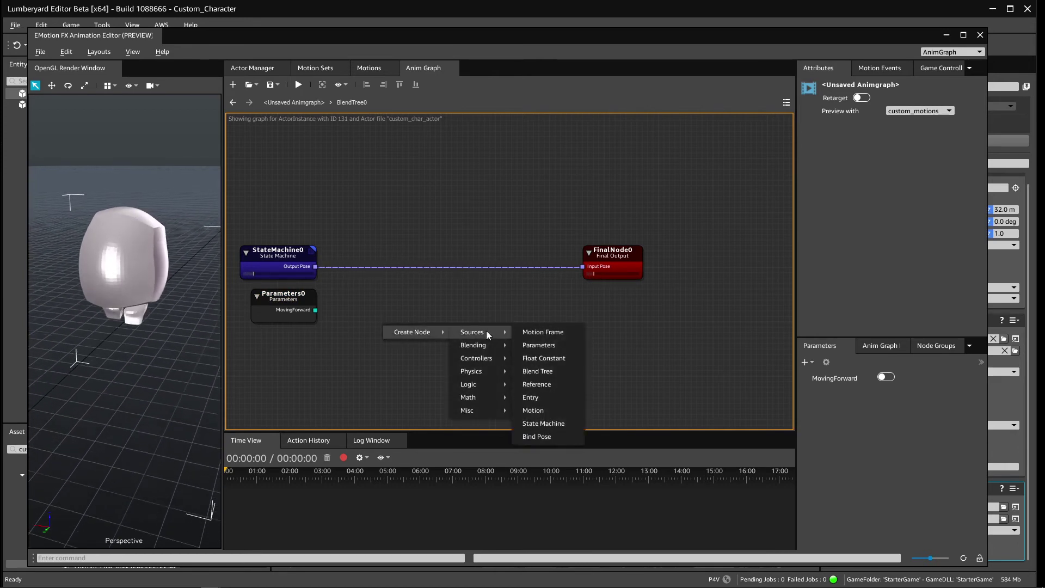
pyautogui.moveTo(480, 352)
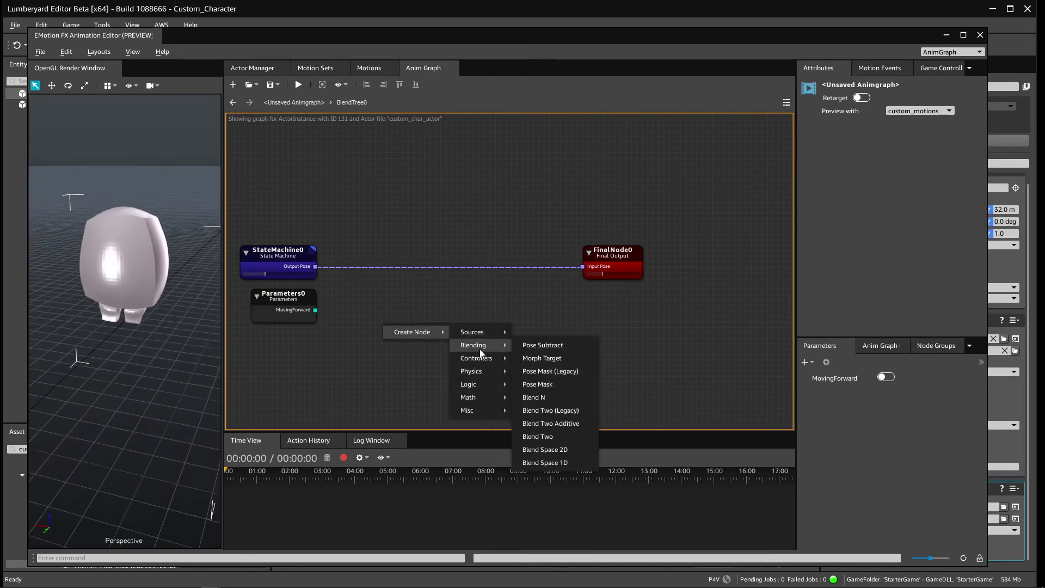
pyautogui.moveTo(477, 374)
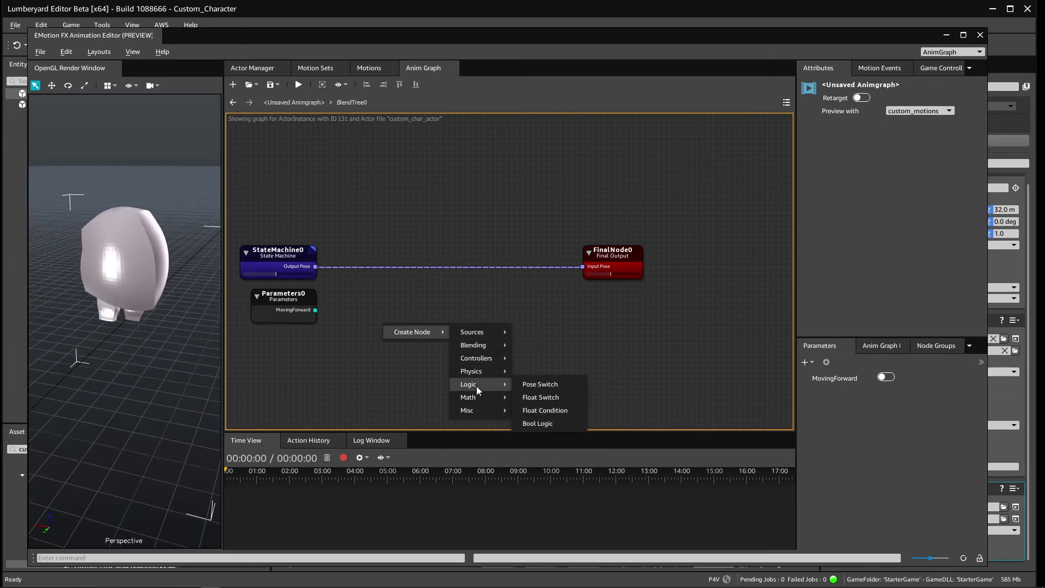
pyautogui.click(556, 385)
pyautogui.moveTo(427, 335); pyautogui.dragTo(442, 293)
pyautogui.click(365, 308)
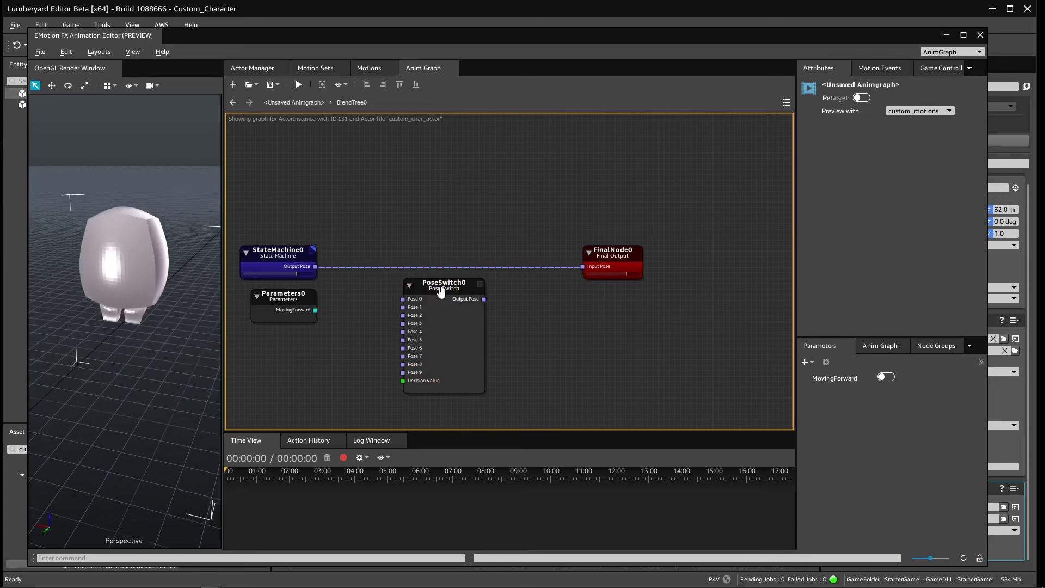
# Step: Wire the state machine's pose into the switch's Pose 1, the switch's Output Pose into the final node, and MovingForward into Decision Value
pyautogui.moveTo(315, 267); pyautogui.dragTo(398, 306)
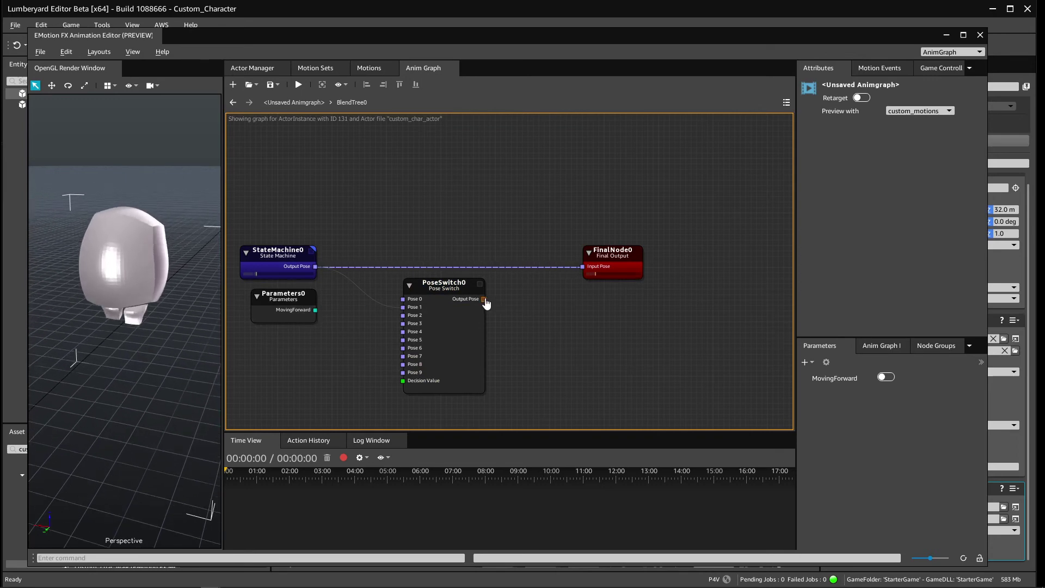
pyautogui.moveTo(562, 277); pyautogui.dragTo(583, 267)
pyautogui.moveTo(484, 300); pyautogui.dragTo(584, 272)
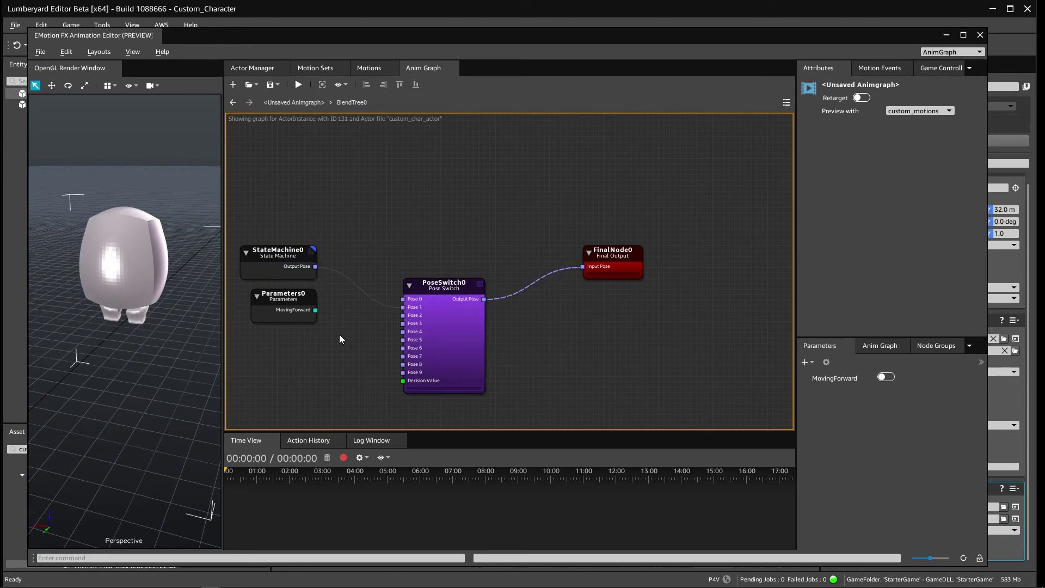
pyautogui.moveTo(315, 310); pyautogui.dragTo(403, 381)
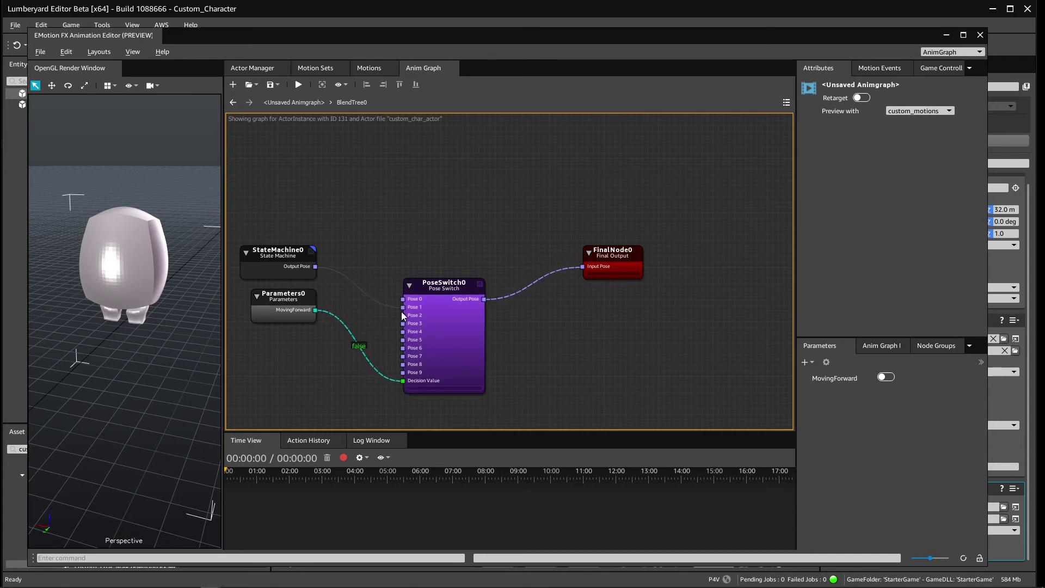
# Step: Toggle the MovingForward parameter on and off to test the pose switch, leaving it off
pyautogui.click(887, 377)
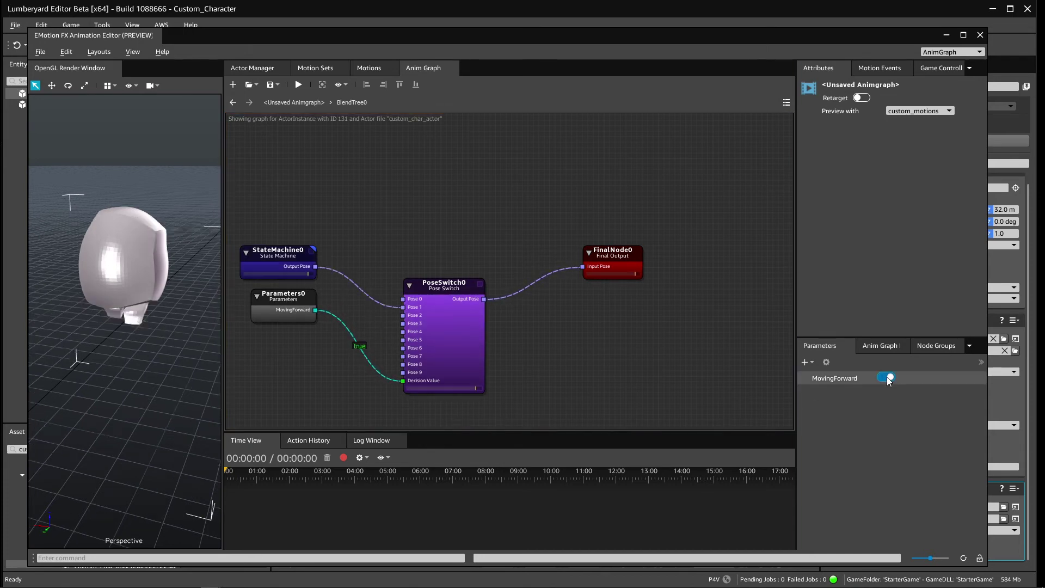
pyautogui.click(888, 378)
pyautogui.click(887, 378)
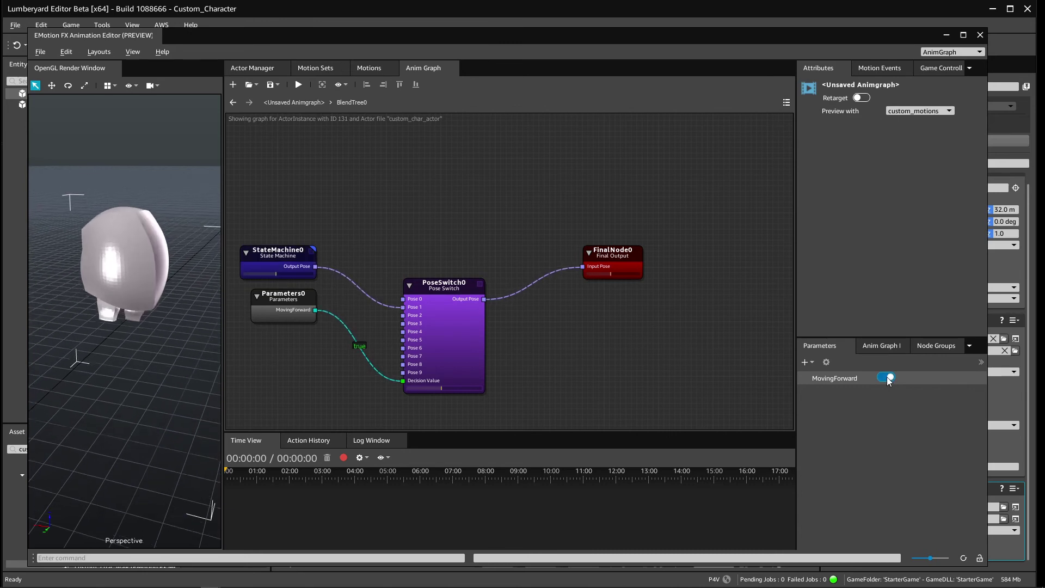
pyautogui.click(887, 378)
# Step: Save the anim graph as custom_anim in the StarterGame folder
pyautogui.click(271, 84)
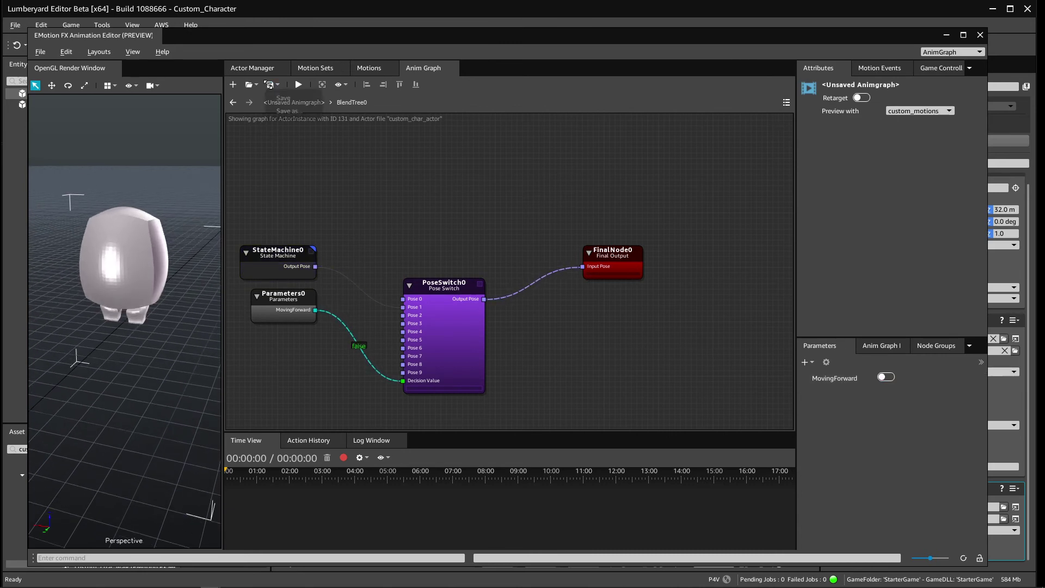
pyautogui.click(282, 99)
pyautogui.moveTo(191, 226); pyautogui.dragTo(183, 245)
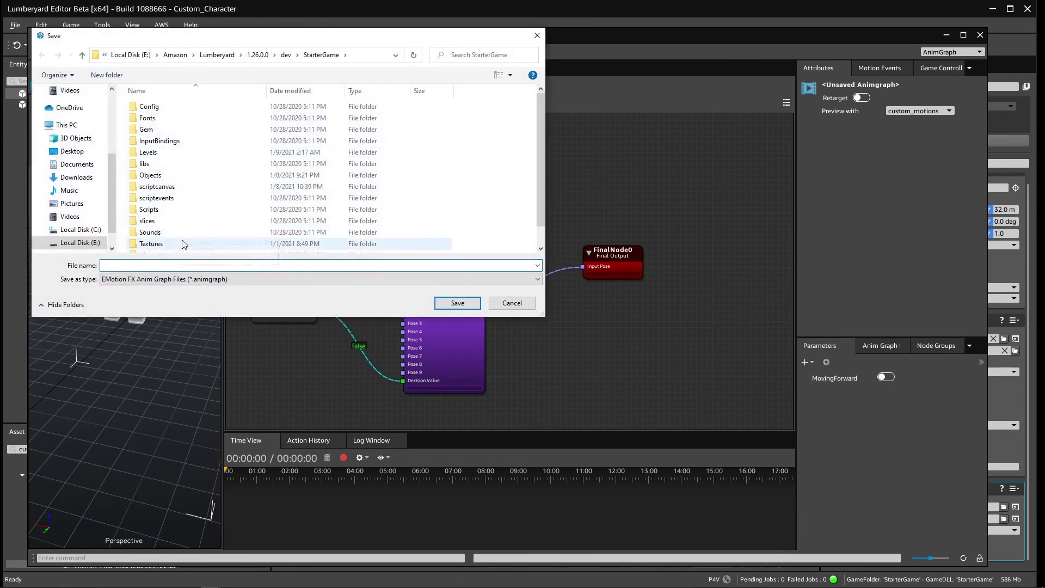
pyautogui.write('custom')
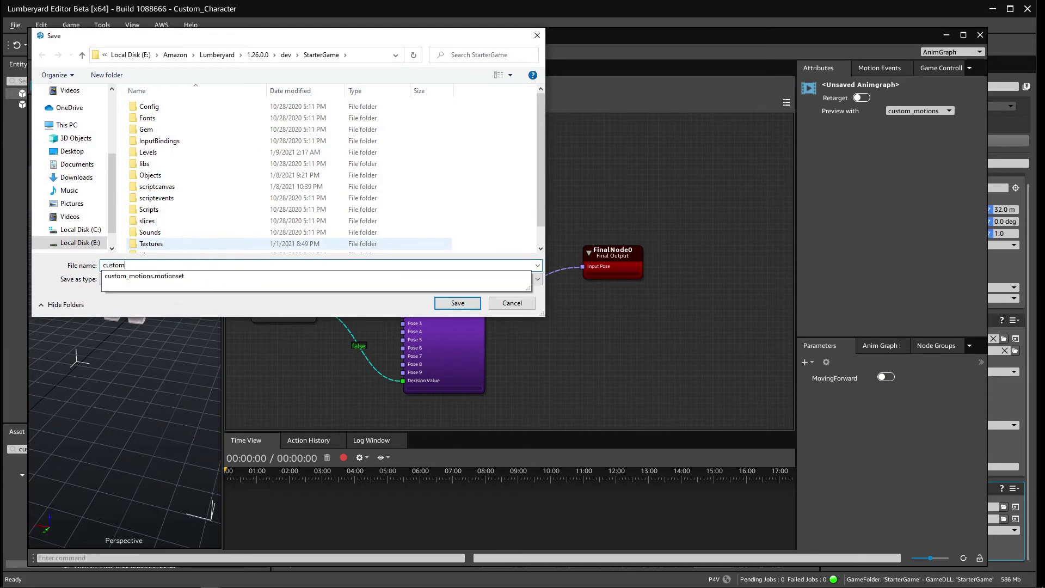
pyautogui.write('_anim')
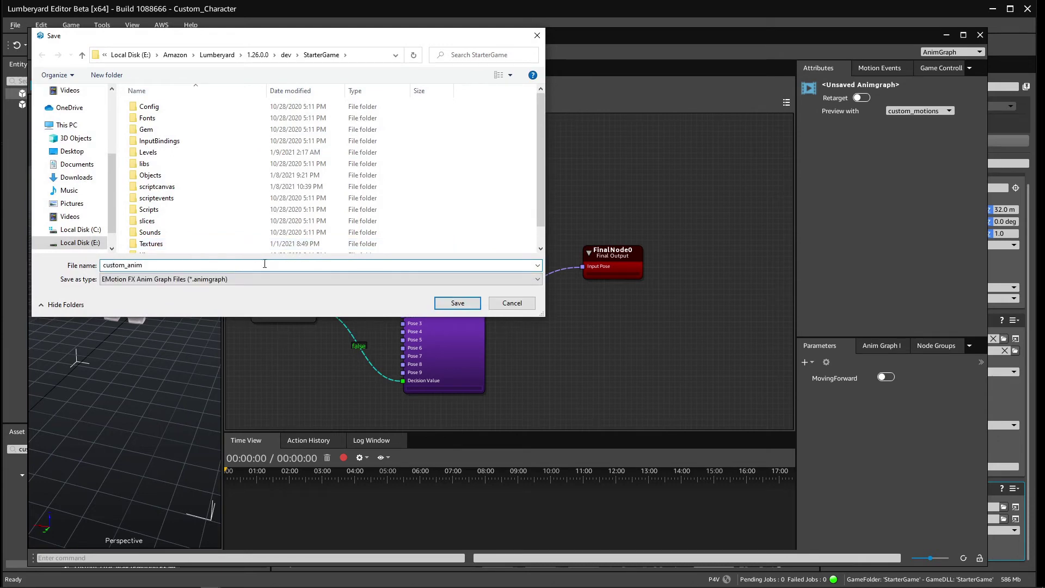
pyautogui.click(447, 302)
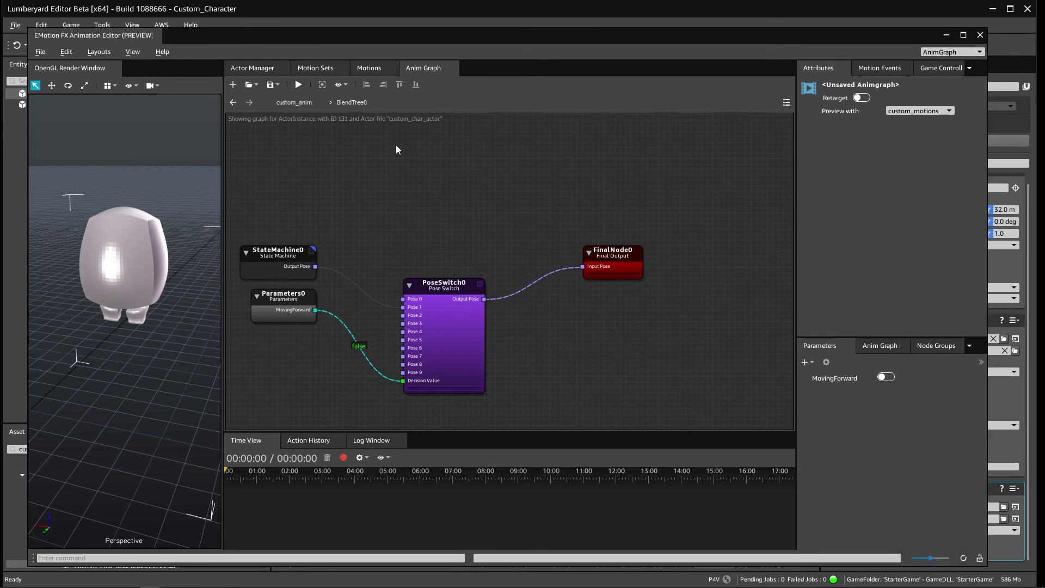
# Step: Return to the main Lumberyard editor and assign custom_anim as the anim graph of the character's Anim Graph component
pyautogui.click(946, 36)
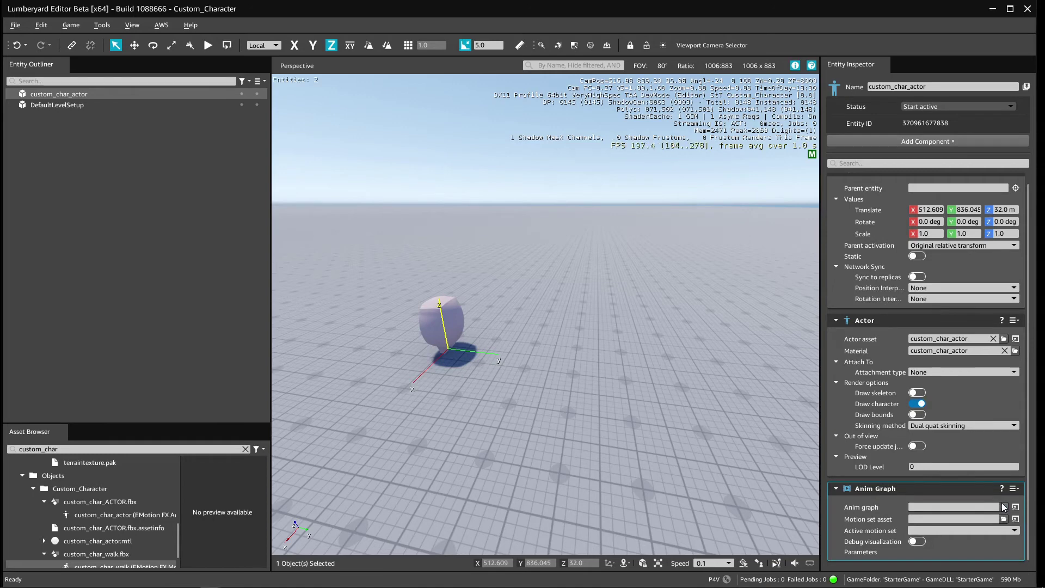
pyautogui.click(1004, 507)
pyautogui.click(447, 342)
pyautogui.click(372, 319)
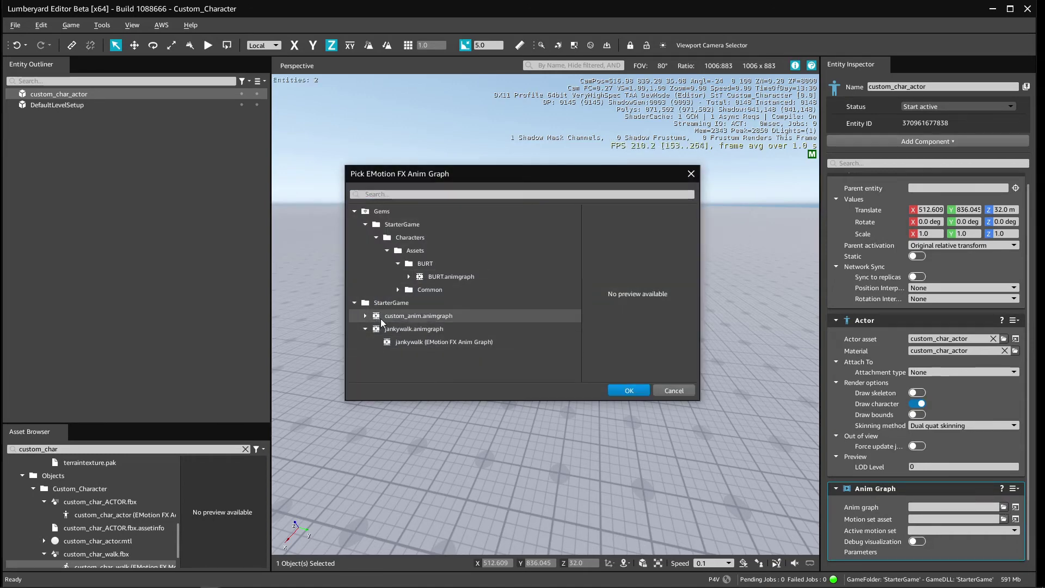
pyautogui.click(365, 316)
pyautogui.doubleClick(427, 331)
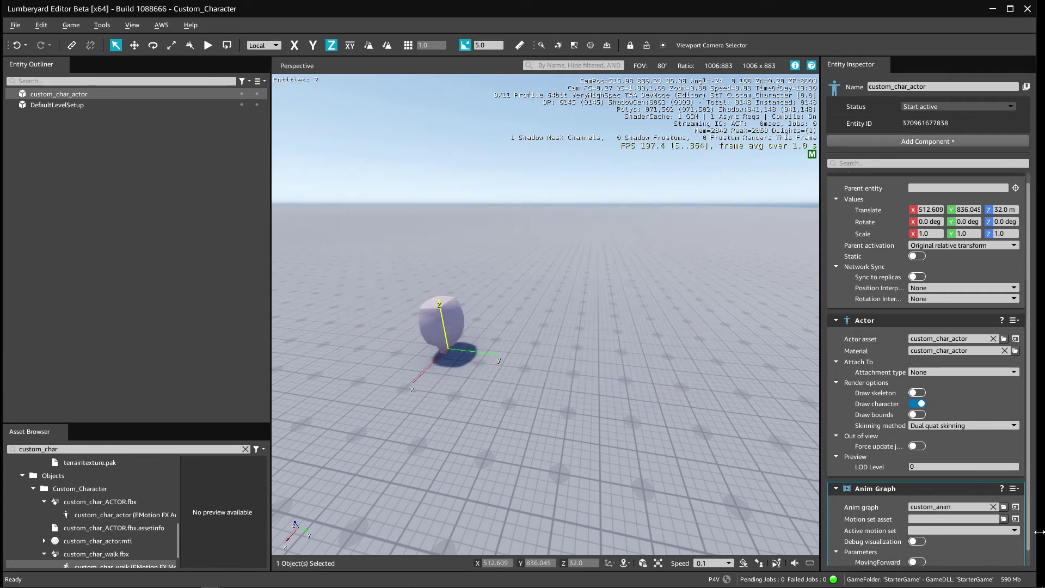
# Step: Assign custom_motions as the component's motion set asset and turn on its MovingForward parameter
pyautogui.click(1004, 519)
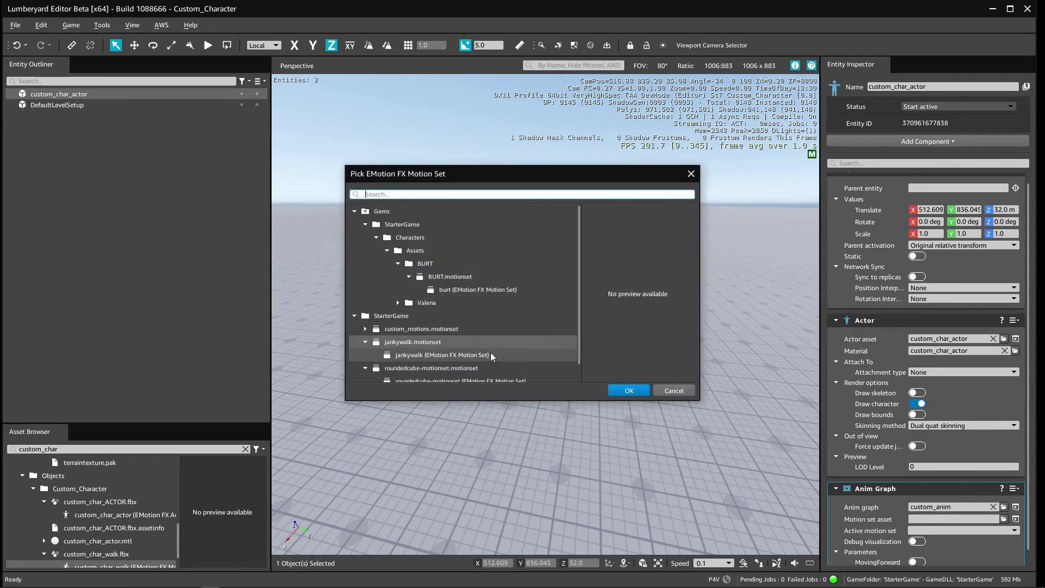
pyautogui.scroll(-1, 420, 327)
pyautogui.click(420, 316)
pyautogui.click(365, 315)
pyautogui.doubleClick(430, 329)
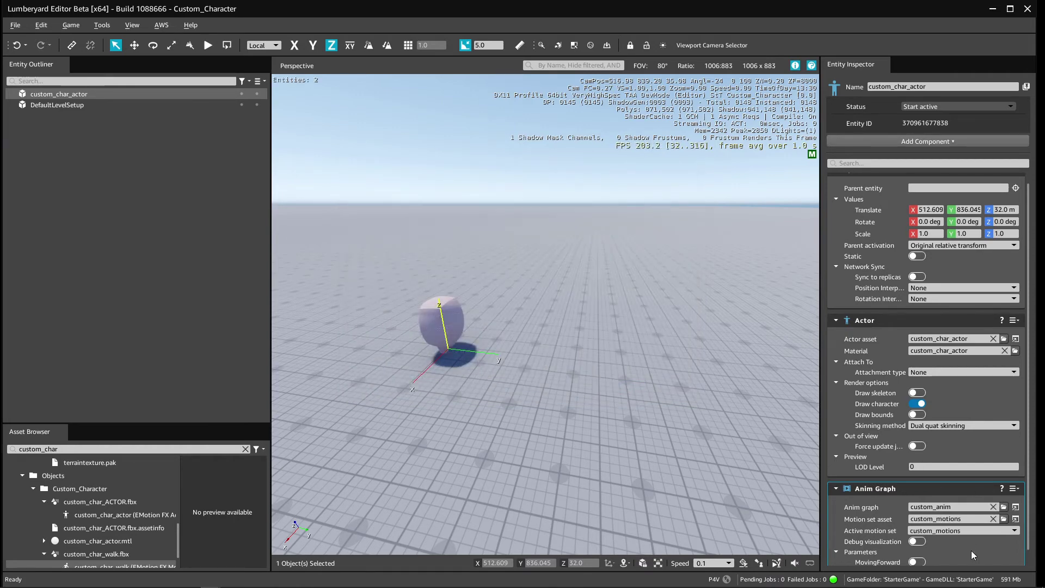
pyautogui.scroll(-1, 938, 545)
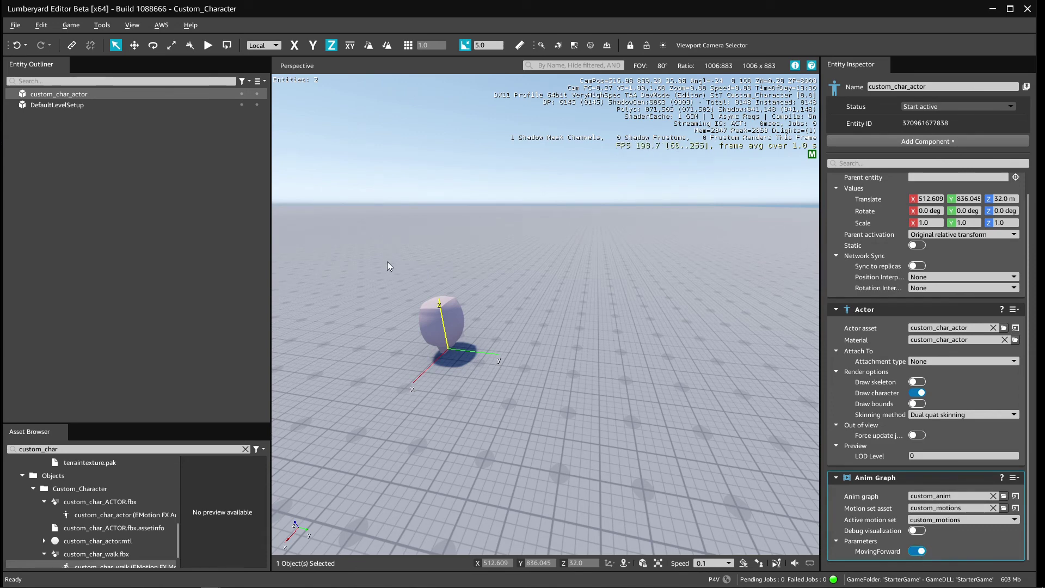
# Step: Preview the walking character in game mode, then exit and reframe the viewport closer on the character
pyautogui.hotkey('ctrl', 'g')
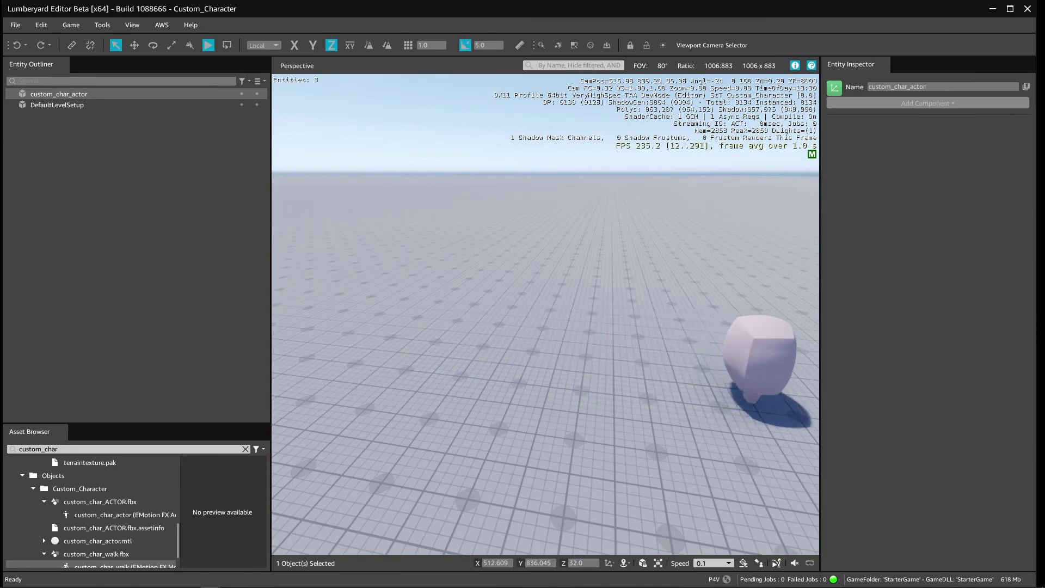
pyautogui.press('Escape')
pyautogui.keyDown('alt'); pyautogui.moveTo(561, 361); pyautogui.dragTo(611, 381, button='middle'); pyautogui.keyUp('alt')
pyautogui.hotkey('ctrl', 'g')
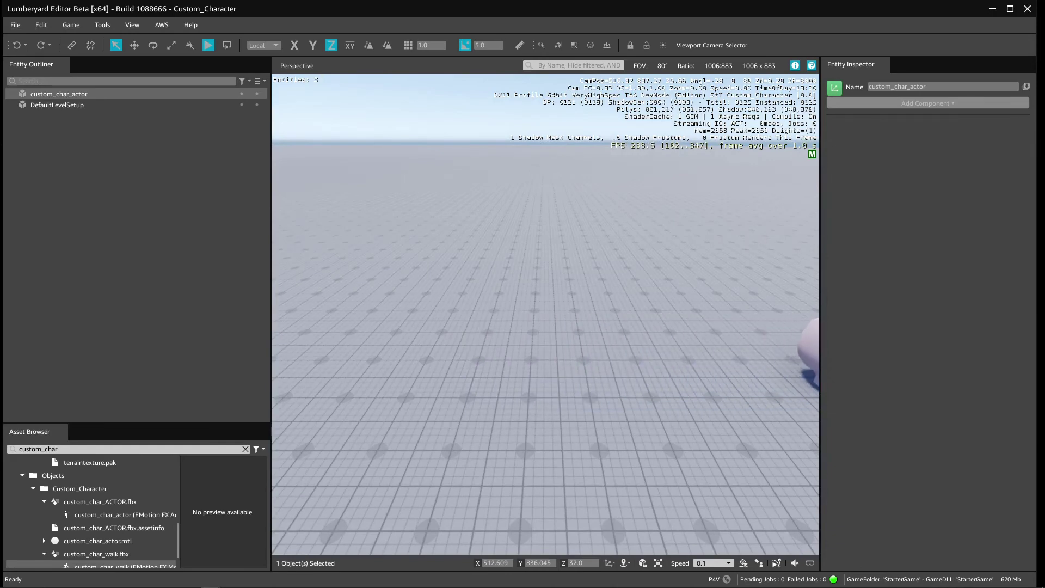
pyautogui.press('Escape')
pyautogui.moveTo(555, 327); pyautogui.dragTo(471, 362, button='right')
pyautogui.press('a')
pyautogui.press('w')
pyautogui.press('s')
pyautogui.press('w')
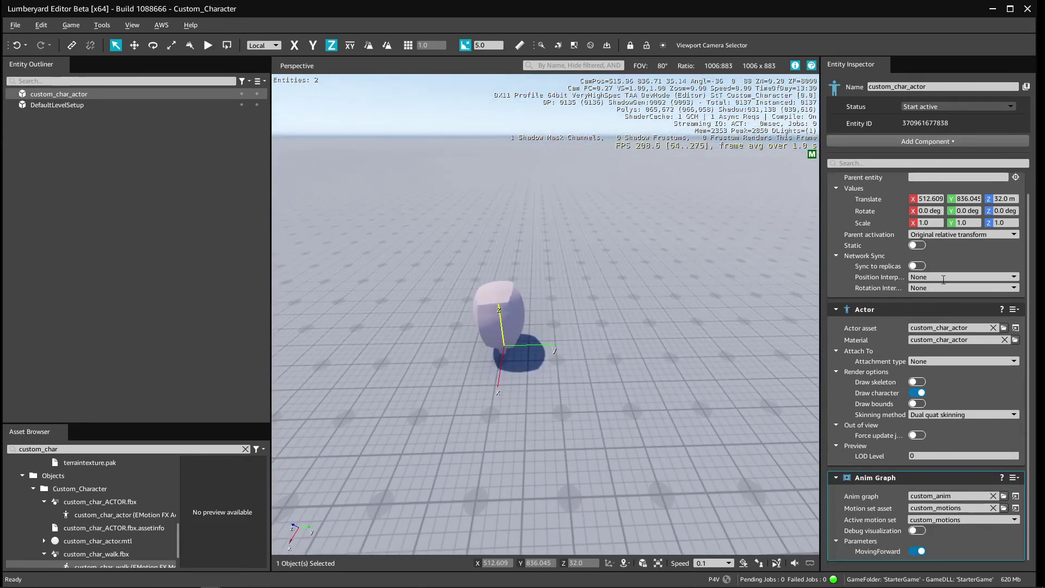
# Step: Add an Input component to the custom_char_actor entity
pyautogui.click(945, 142)
pyautogui.write('inp')
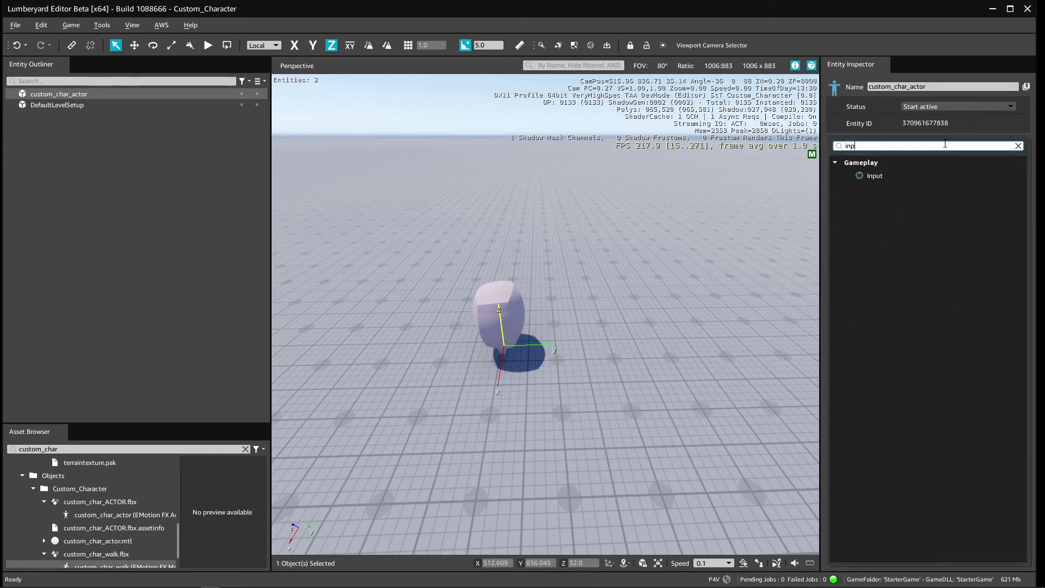
pyautogui.write('ut')
pyautogui.click(914, 176)
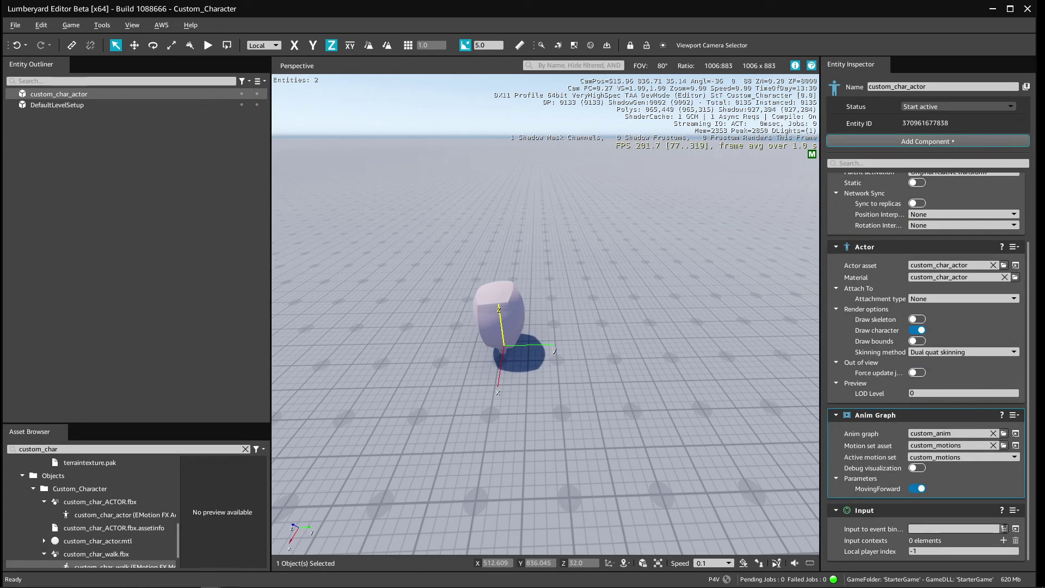
# Step: Create a new input event bindings asset for the Input component and enlarge the Asset Editor pane
pyautogui.click(1015, 529)
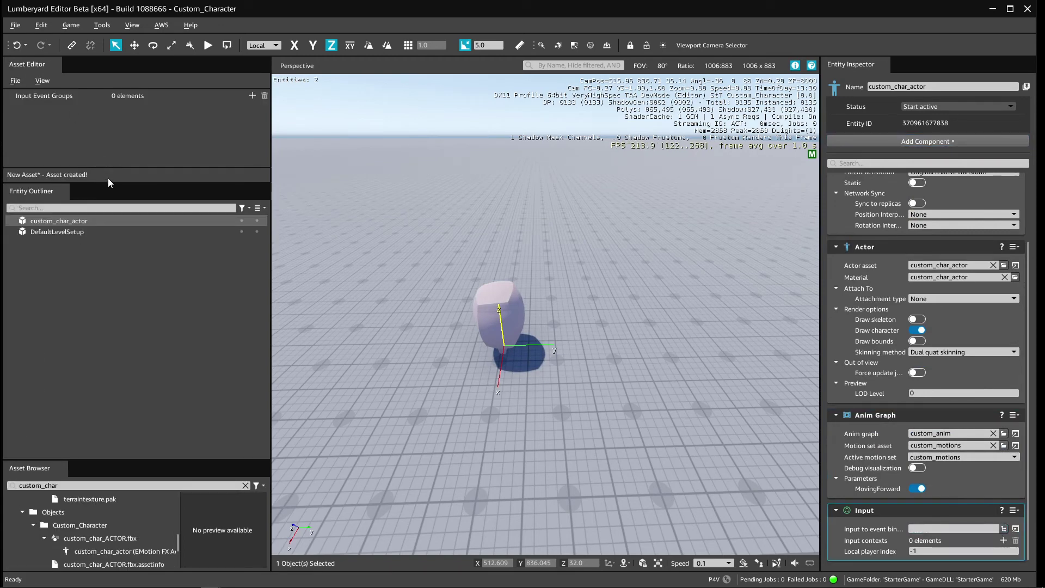
pyautogui.moveTo(109, 182); pyautogui.dragTo(108, 398)
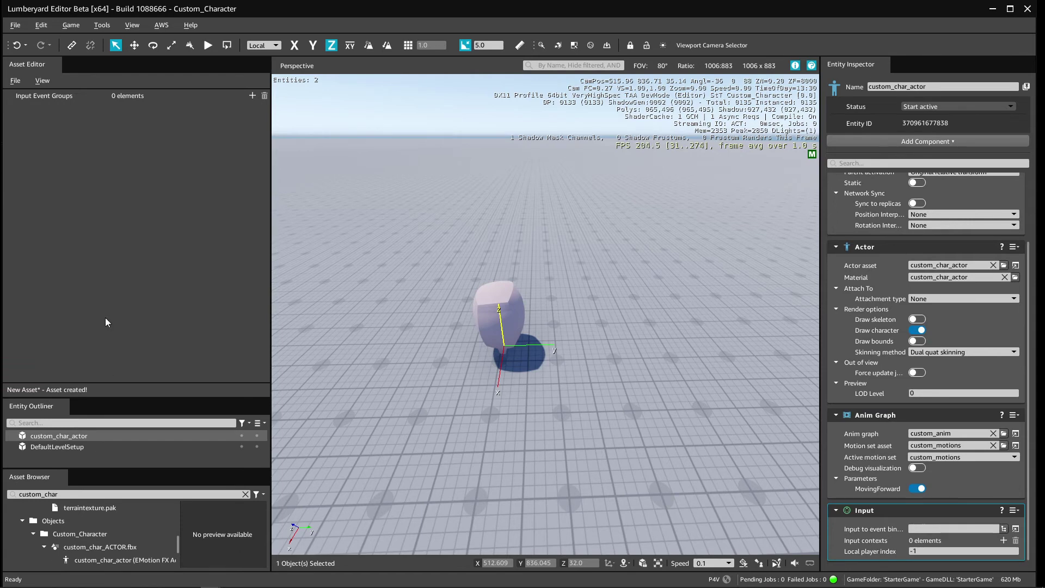
pyautogui.click(18, 80)
pyautogui.moveTo(32, 96)
pyautogui.click(140, 127)
# Step: Add two input event groups to the bindings asset, named W and S
pyautogui.click(252, 95)
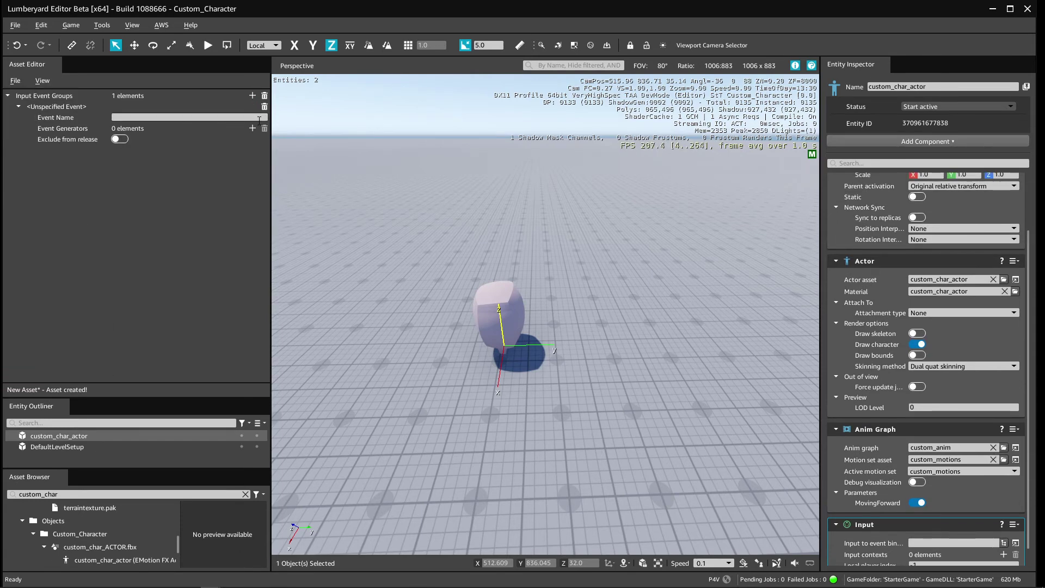
pyautogui.click(154, 118)
pyautogui.write('W')
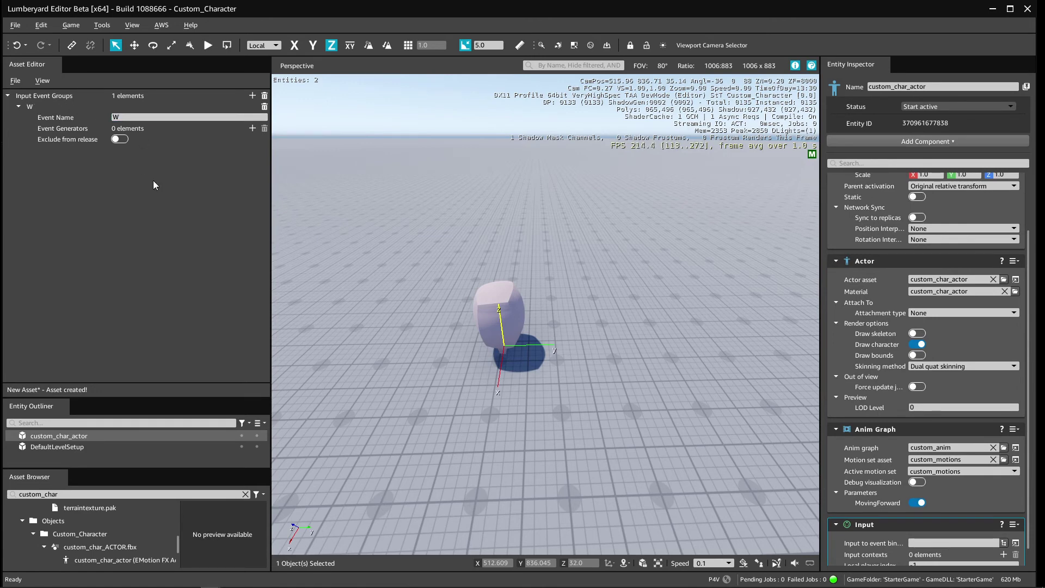
pyautogui.click(252, 96)
pyautogui.click(154, 161)
pyautogui.write('S')
pyautogui.click(155, 236)
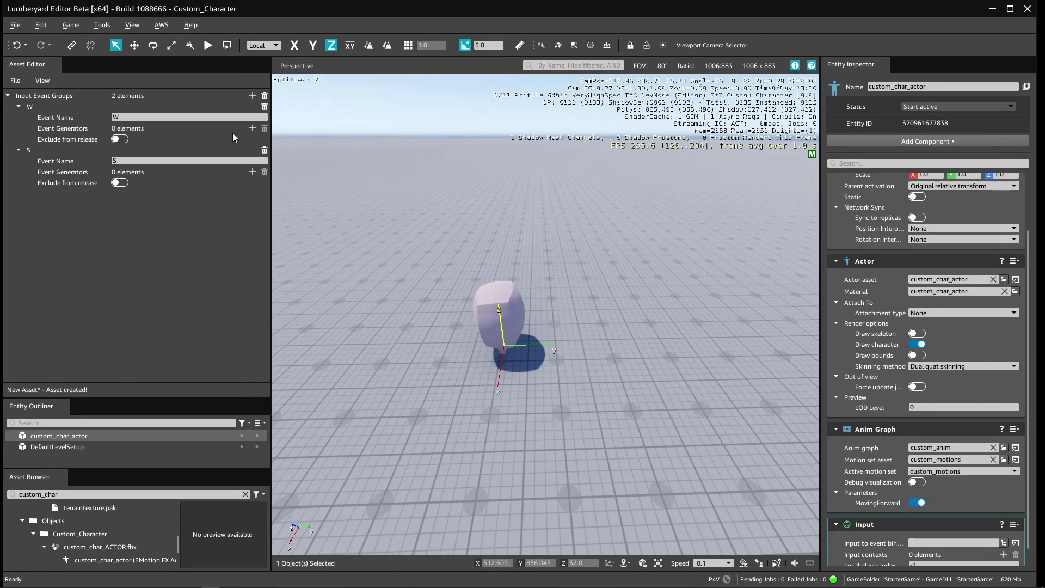
# Step: Add an input event generator to the W group with device type keyboard and input name keyboard_key_alphanumeric_W
pyautogui.click(253, 128)
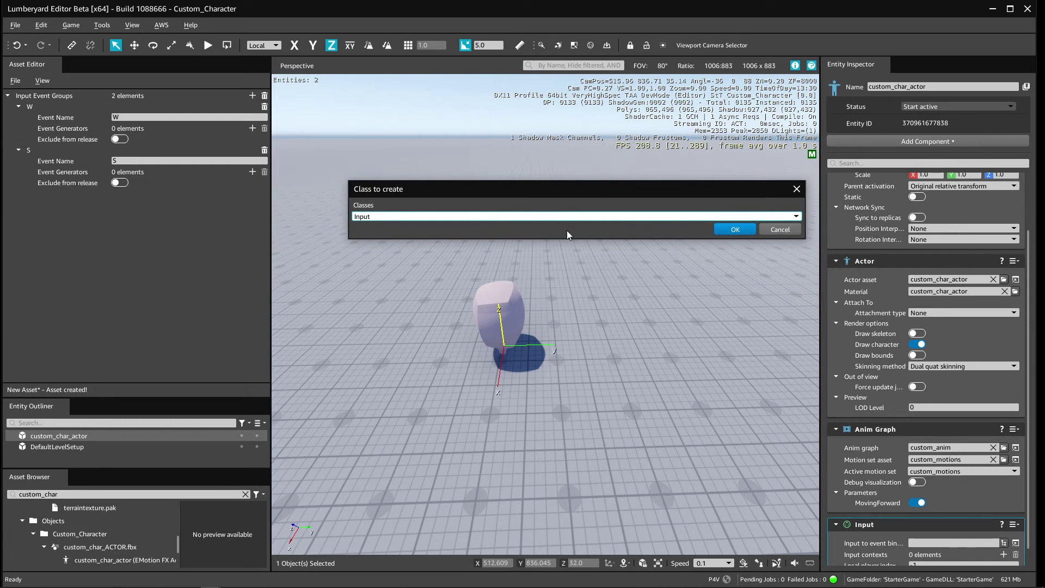
pyautogui.click(734, 229)
pyautogui.click(133, 150)
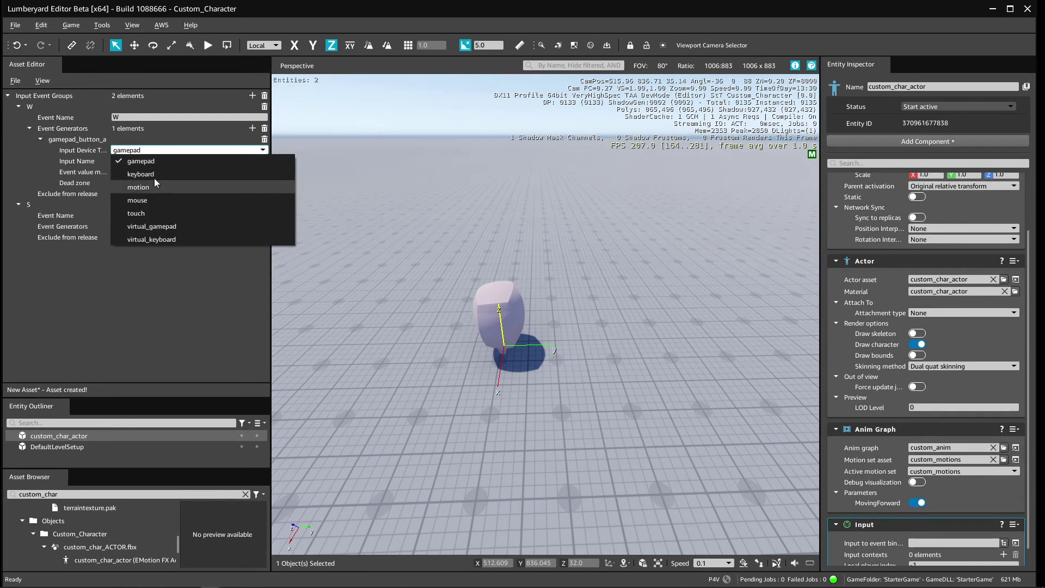
pyautogui.click(153, 174)
pyautogui.click(158, 162)
pyautogui.scroll(-10, 217, 230)
pyautogui.scroll(2, 215, 197)
pyautogui.click(221, 239)
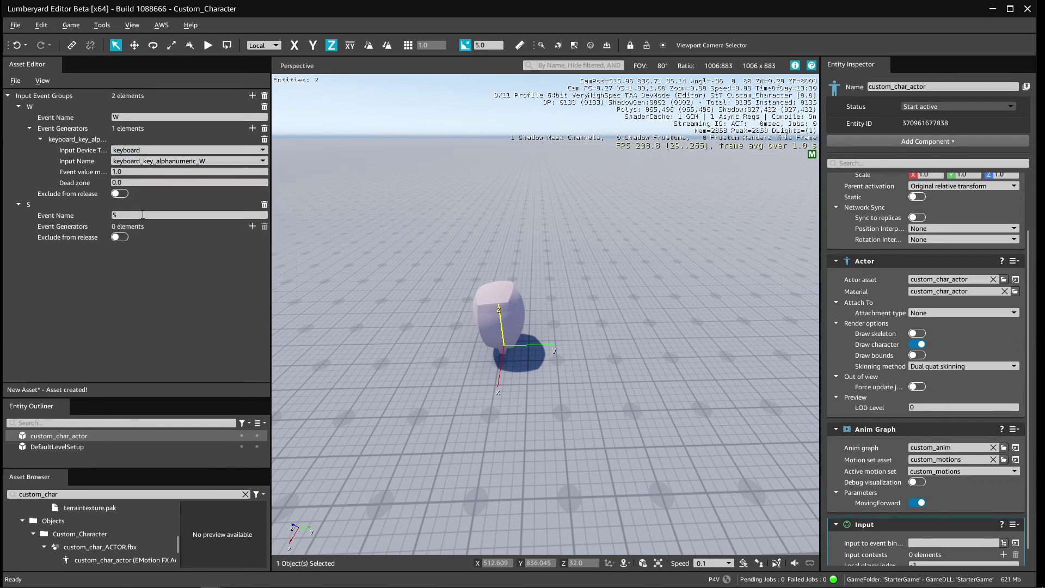
# Step: Add an input event generator to the S group with device type keyboard and input name keyboard_key_alphanumeric_S
pyautogui.click(253, 226)
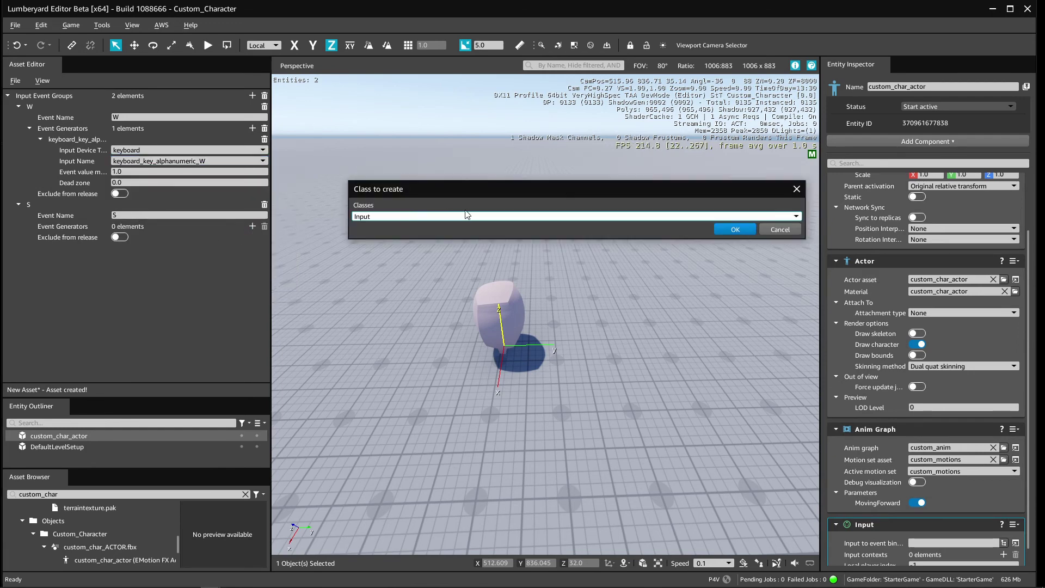
pyautogui.click(735, 229)
pyautogui.click(163, 248)
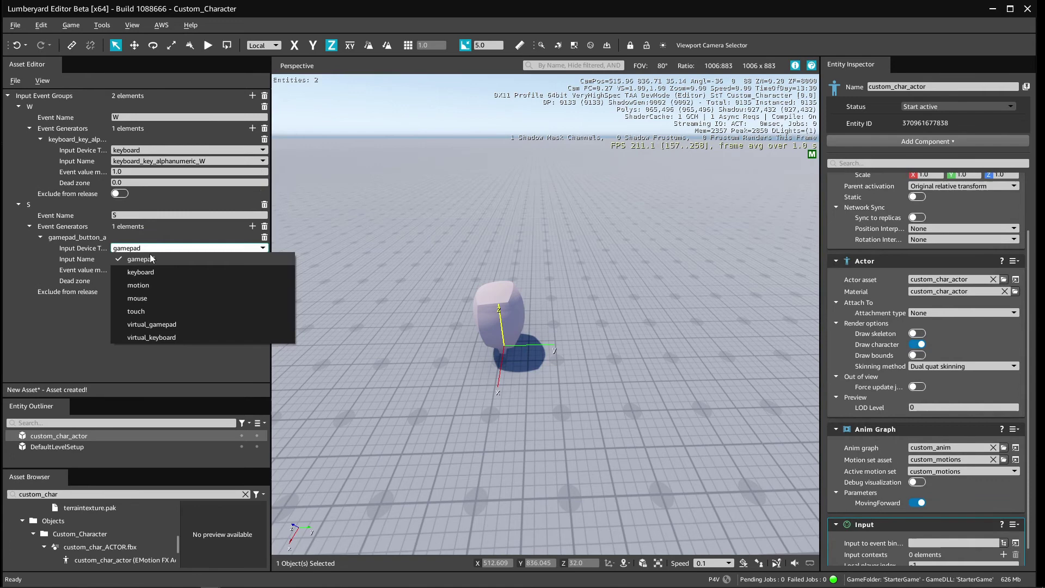
pyautogui.click(155, 272)
pyautogui.click(201, 259)
pyautogui.scroll(-5, 217, 312)
pyautogui.click(227, 283)
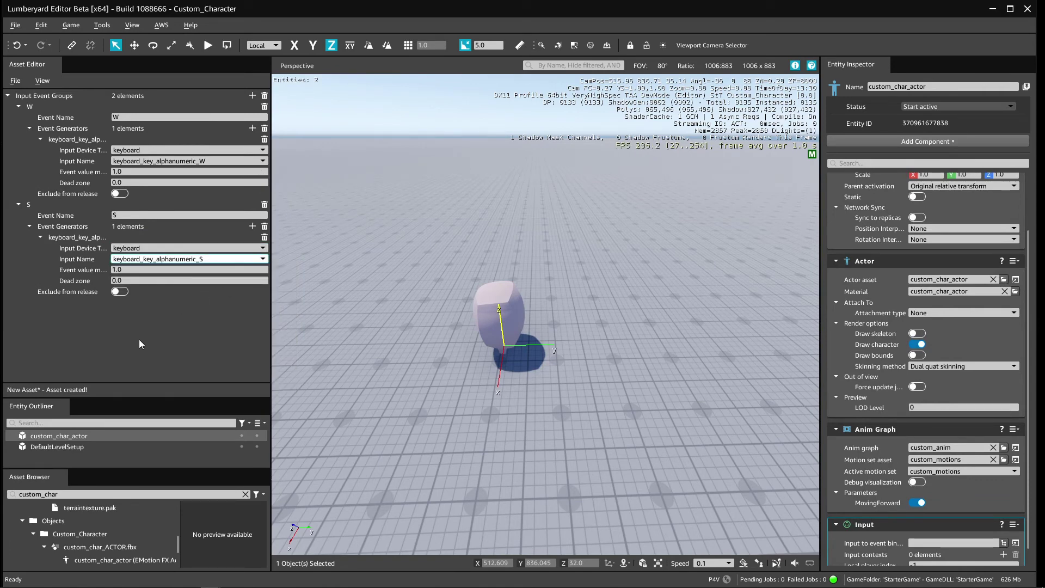
# Step: Save the input bindings asset as custom_inputs in the StarterGame folder
pyautogui.click(15, 81)
pyautogui.click(21, 136)
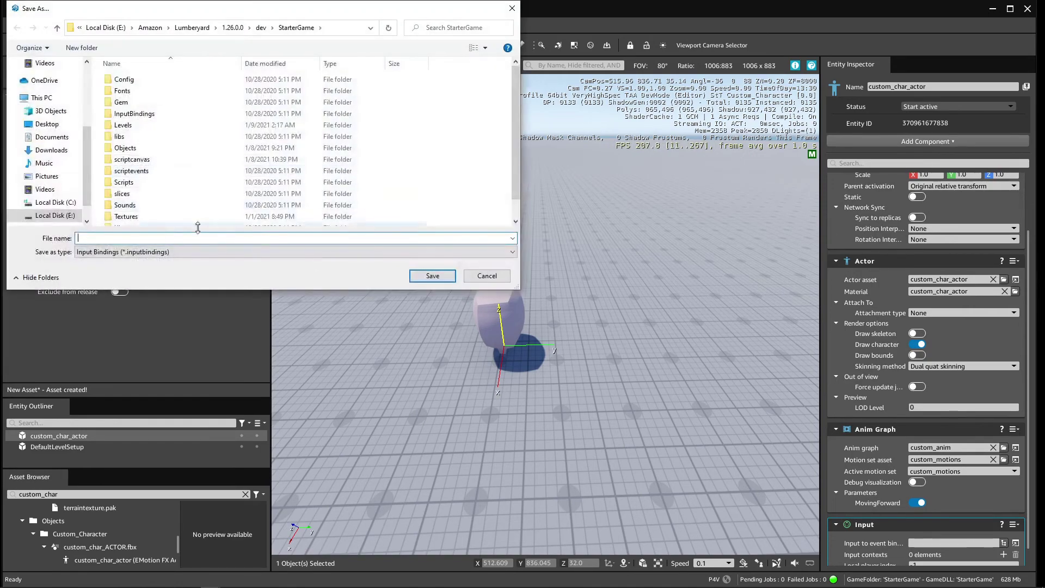
pyautogui.write('custom')
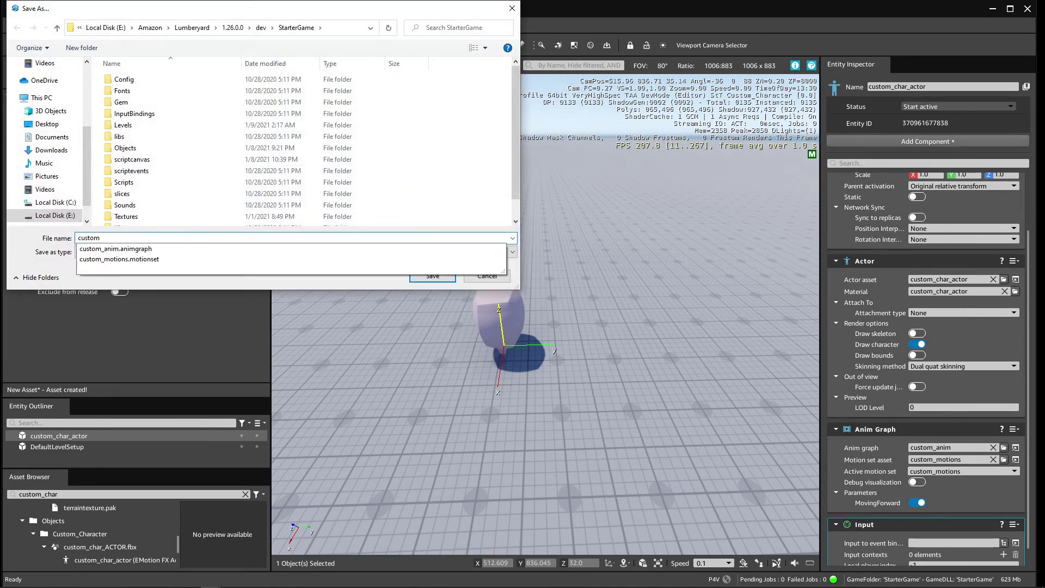
pyautogui.write('_inputs')
pyautogui.press('Return')
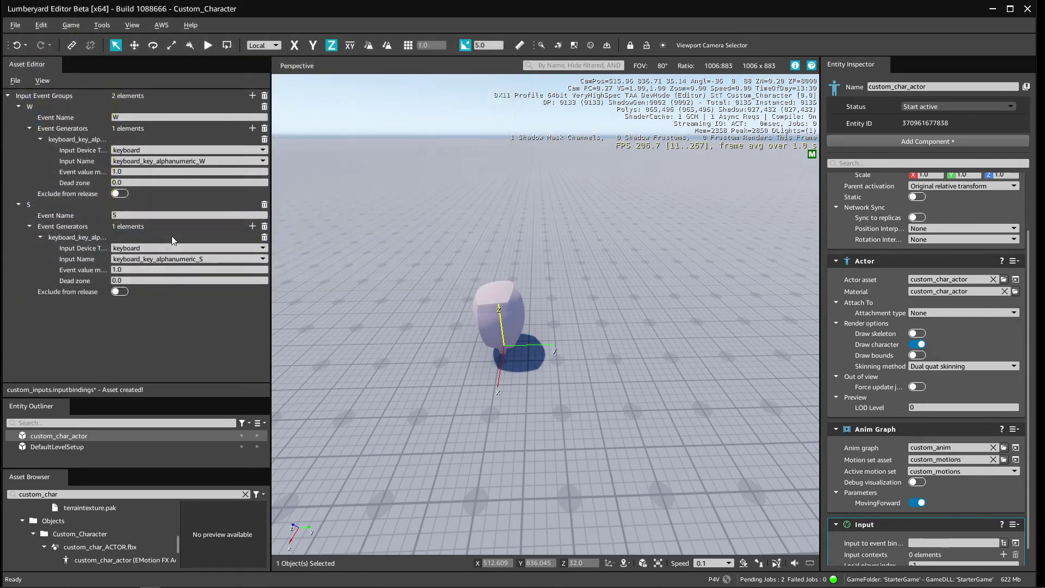
# Step: Assign the custom_inputs bindings asset to the Input component of custom_char_actor
pyautogui.scroll(-1, 884, 451)
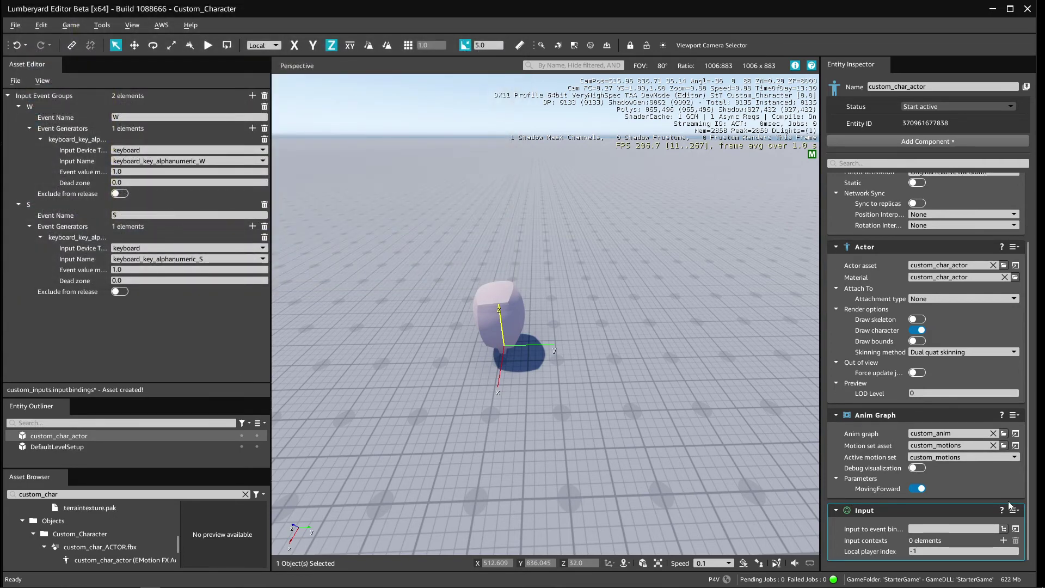
pyautogui.click(1005, 528)
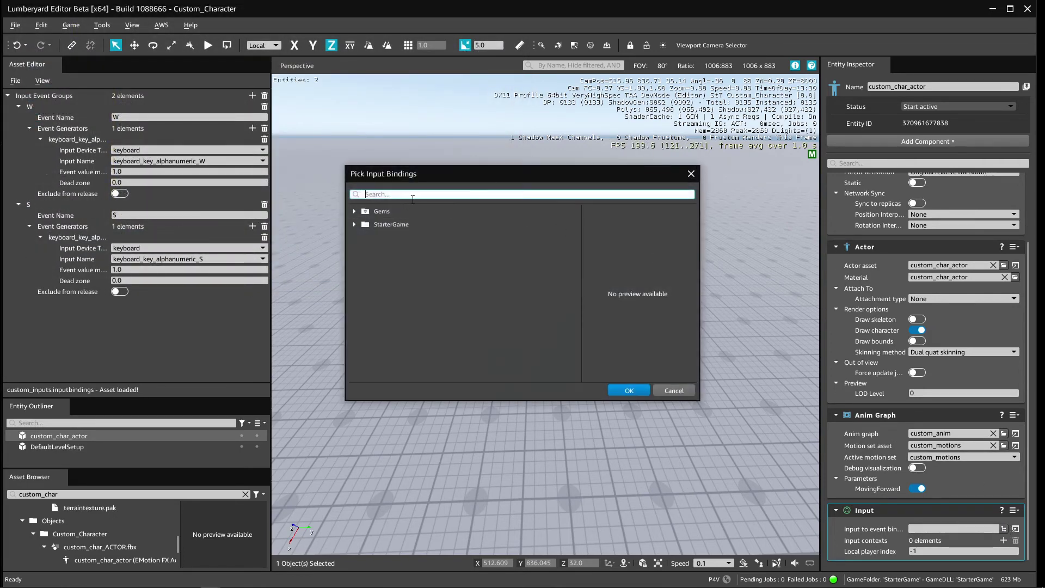
pyautogui.write('custom')
pyautogui.doubleClick(486, 225)
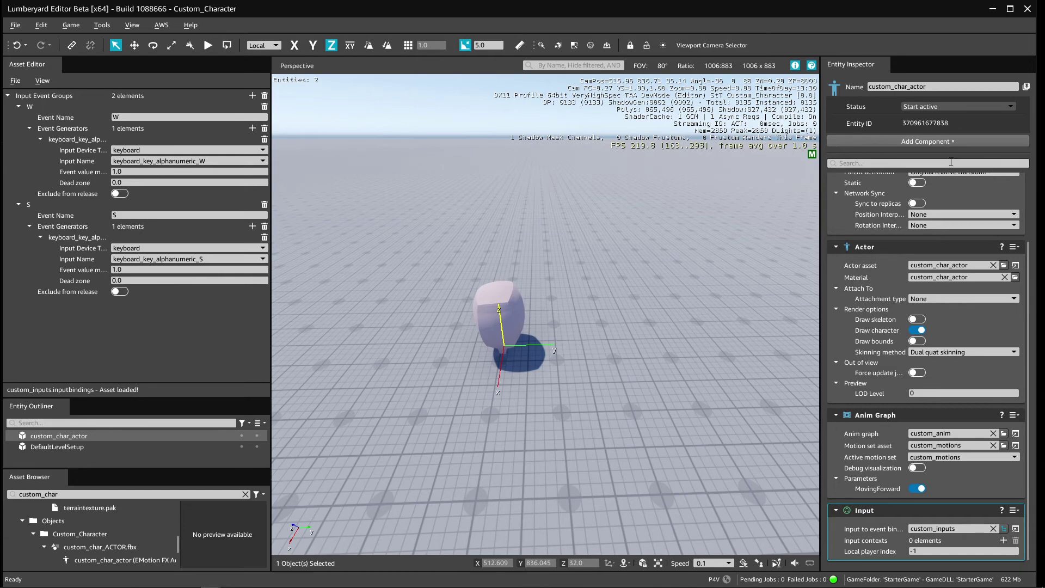
pyautogui.click(930, 140)
pyautogui.write('scrip')
pyautogui.click(882, 177)
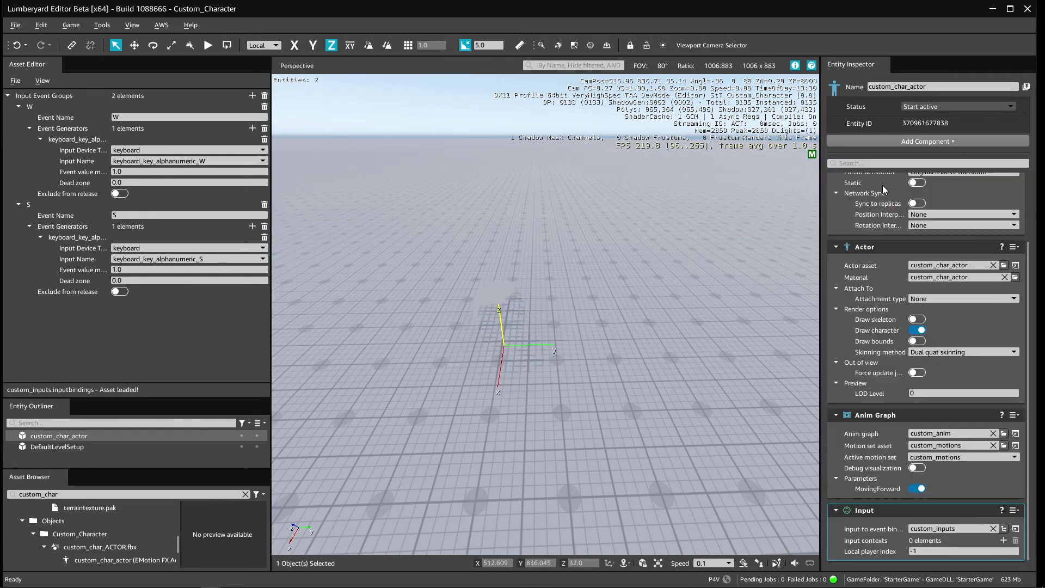
pyautogui.rightClick(959, 509)
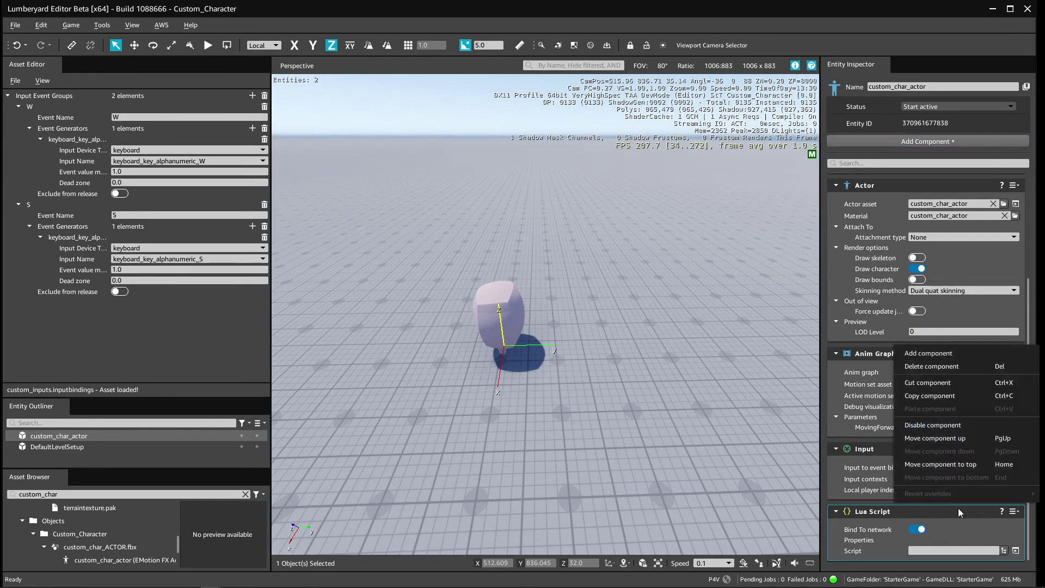
pyautogui.click(925, 382)
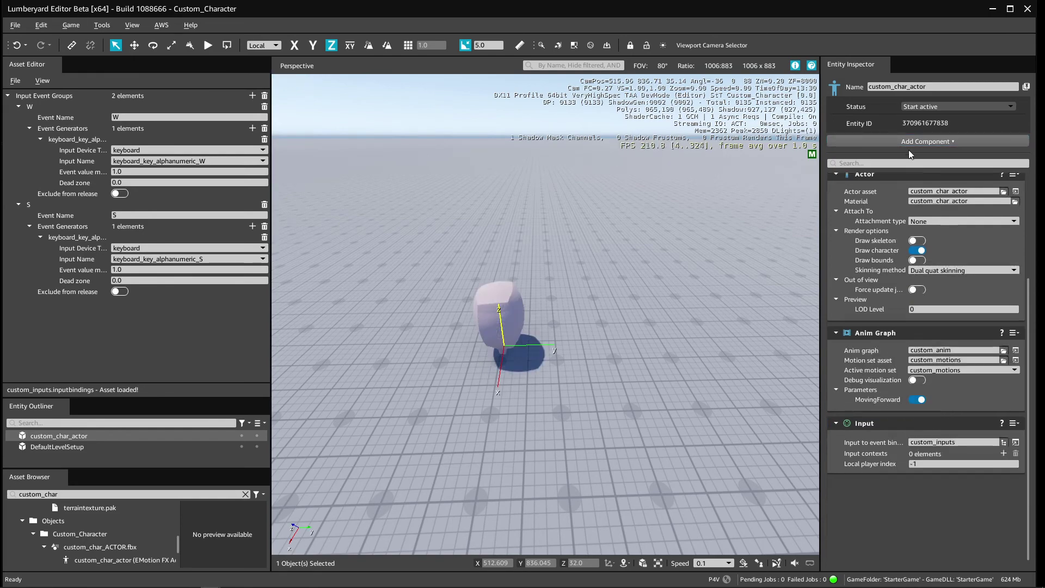
# Step: Add a Script Canvas component to custom_char_actor and open a new graph in the Script Canvas editor
pyautogui.click(910, 142)
pyautogui.write('script')
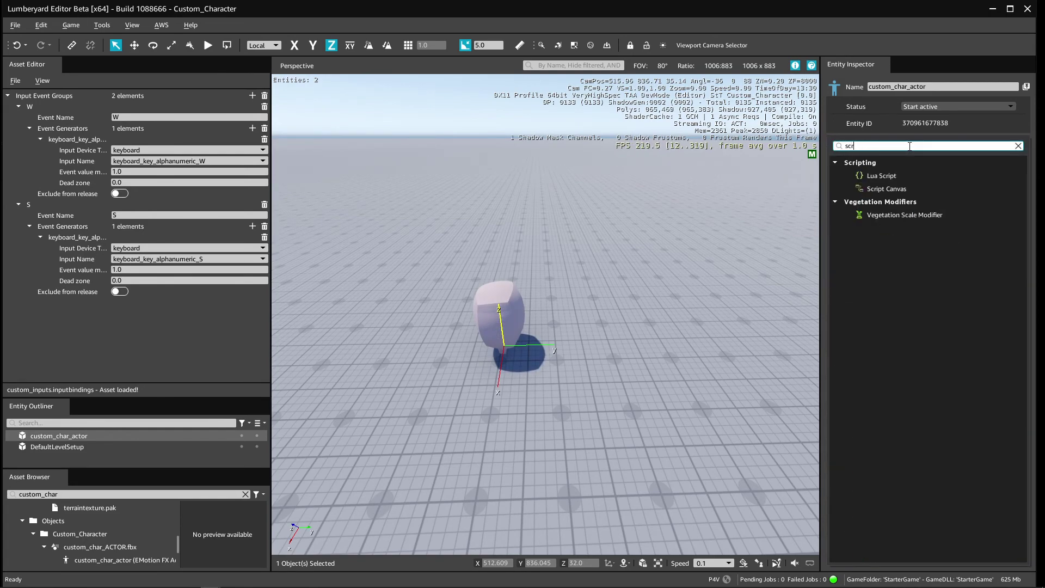
pyautogui.click(913, 190)
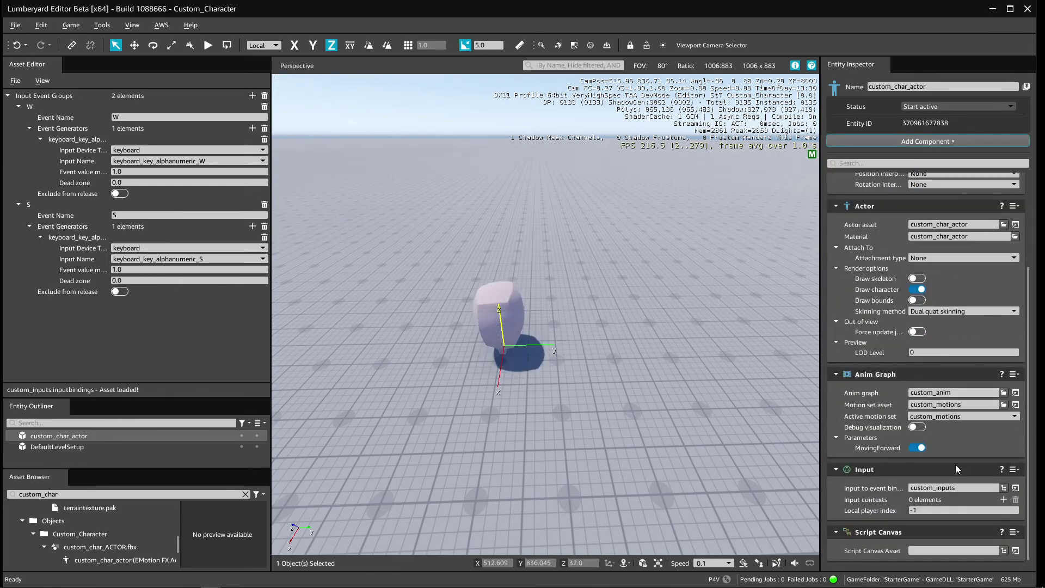
pyautogui.click(1016, 550)
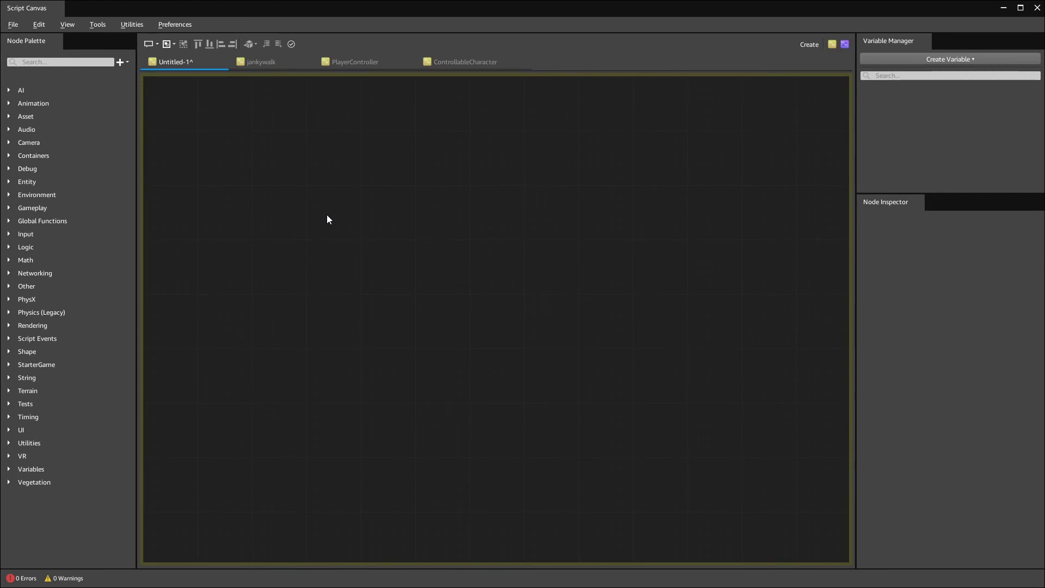
# Step: Place two Input Handler nodes one above the other in the graph, with event names W and S
pyautogui.rightClick(335, 217)
pyautogui.press('Escape')
pyautogui.click(92, 61)
pyautogui.write('input')
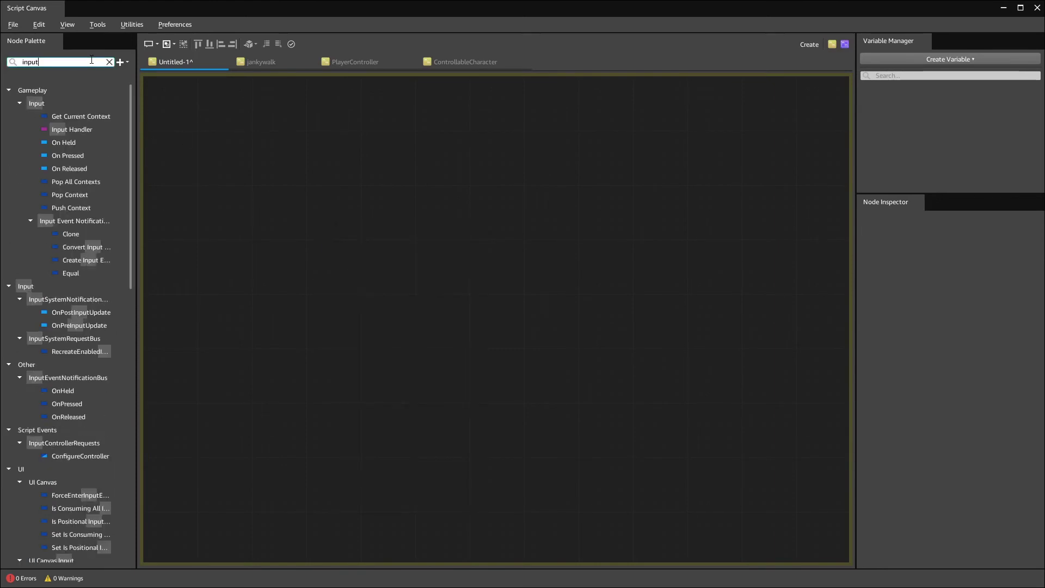
pyautogui.moveTo(79, 129); pyautogui.dragTo(330, 211)
pyautogui.moveTo(471, 222); pyautogui.dragTo(384, 212)
pyautogui.moveTo(52, 130); pyautogui.dragTo(313, 350)
pyautogui.write('W')
pyautogui.click(326, 434)
pyautogui.write('S')
pyautogui.click(632, 327)
pyautogui.click(346, 357)
pyautogui.click(603, 313)
pyautogui.moveTo(569, 318); pyautogui.dragTo(582, 345, button='right')
pyautogui.scroll(-1, 580, 344)
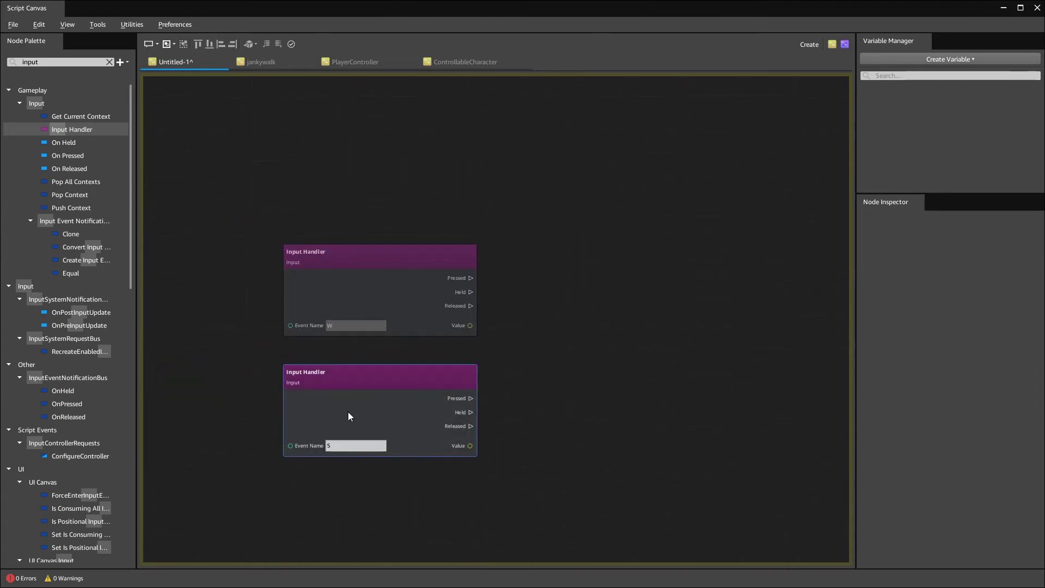
pyautogui.click(348, 416)
pyautogui.moveTo(620, 381); pyautogui.dragTo(541, 413, button='right')
pyautogui.click(541, 413)
pyautogui.click(290, 309)
pyautogui.click(622, 284)
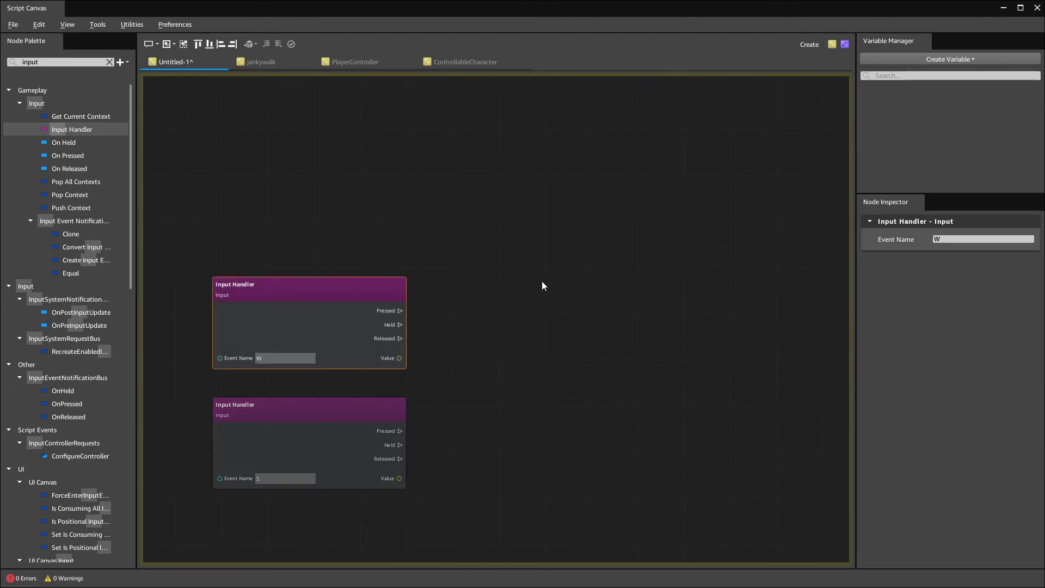
pyautogui.click(361, 296)
# Step: Add an Anim Graph SetNamedParameterBool node and connect the W Input Handler's Pressed output to its In
pyautogui.doubleClick(59, 63)
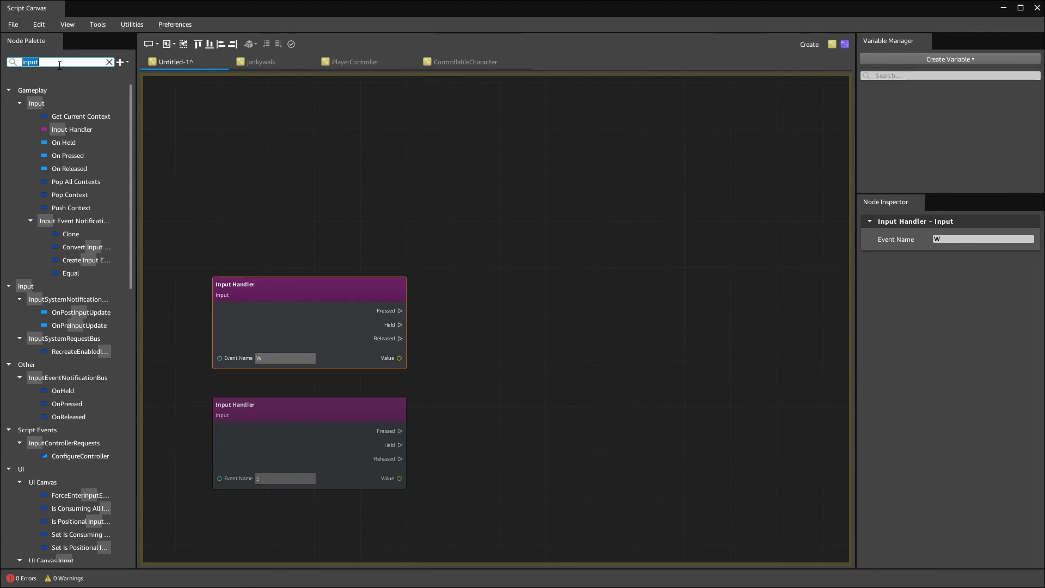
pyautogui.write('animation')
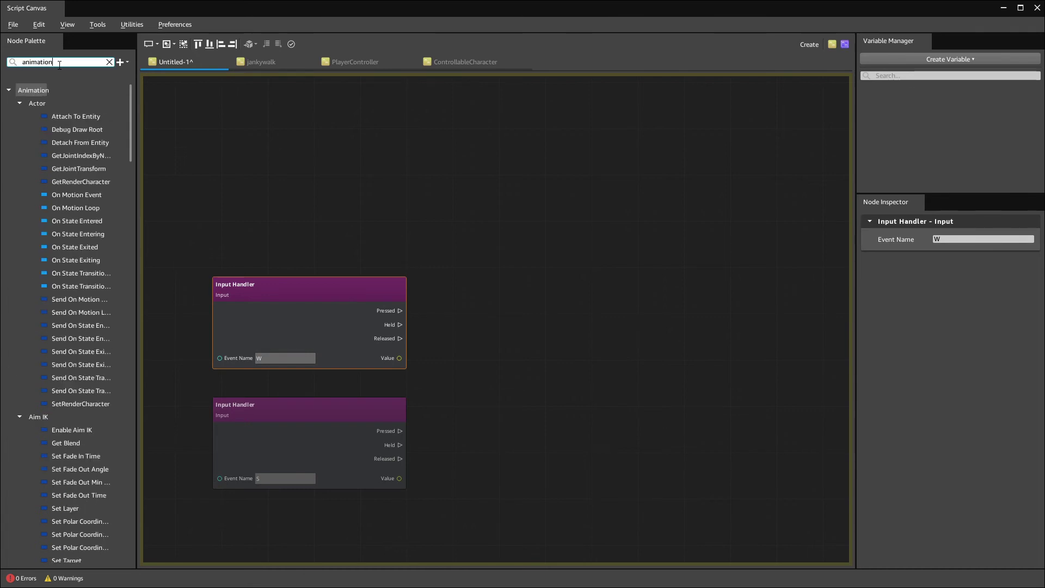
pyautogui.scroll(-10, 54, 342)
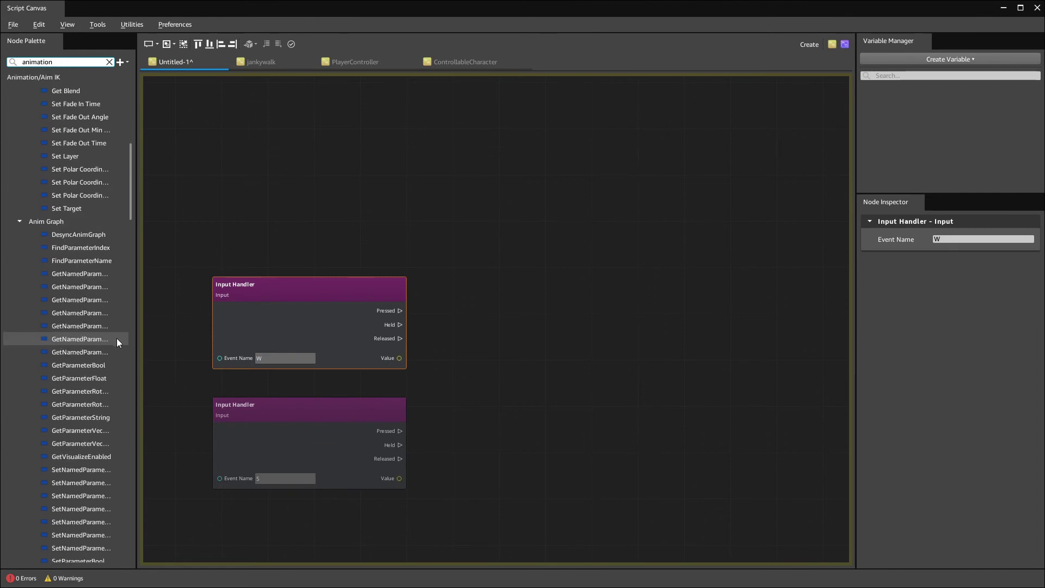
pyautogui.scroll(-2, 115, 337)
pyautogui.moveTo(137, 382); pyautogui.dragTo(245, 382)
pyautogui.moveTo(98, 392); pyautogui.dragTo(610, 239)
pyautogui.moveTo(509, 311); pyautogui.dragTo(624, 273)
pyautogui.moveTo(669, 239); pyautogui.dragTo(641, 205)
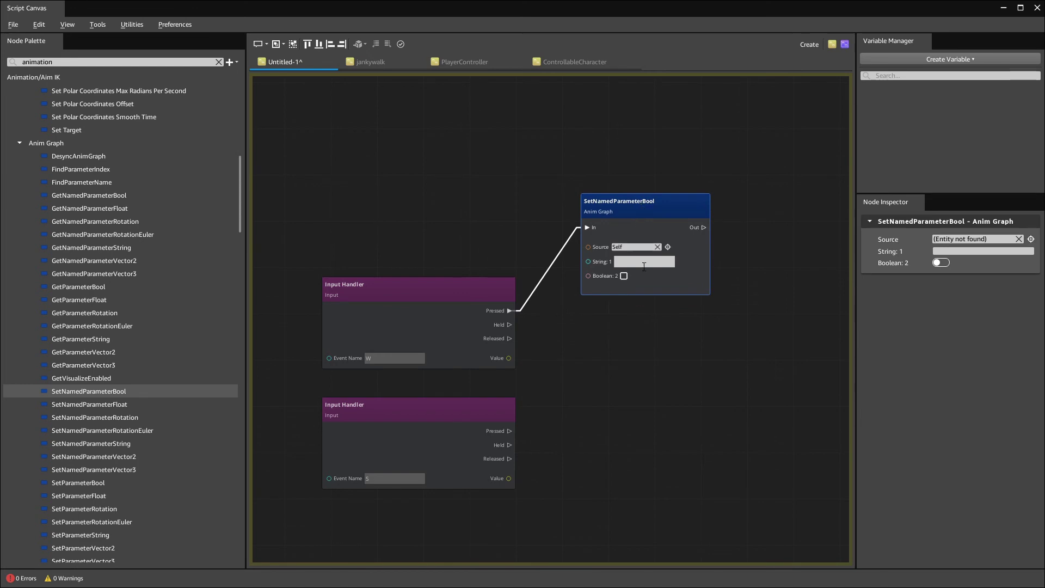
# Step: Set the SetNamedParameterBool node's string to MovingForward and check the parameter name against the anim graph in EMotion FX Animation Editor
pyautogui.click(643, 261)
pyautogui.write('MovingForward')
pyautogui.click(664, 354)
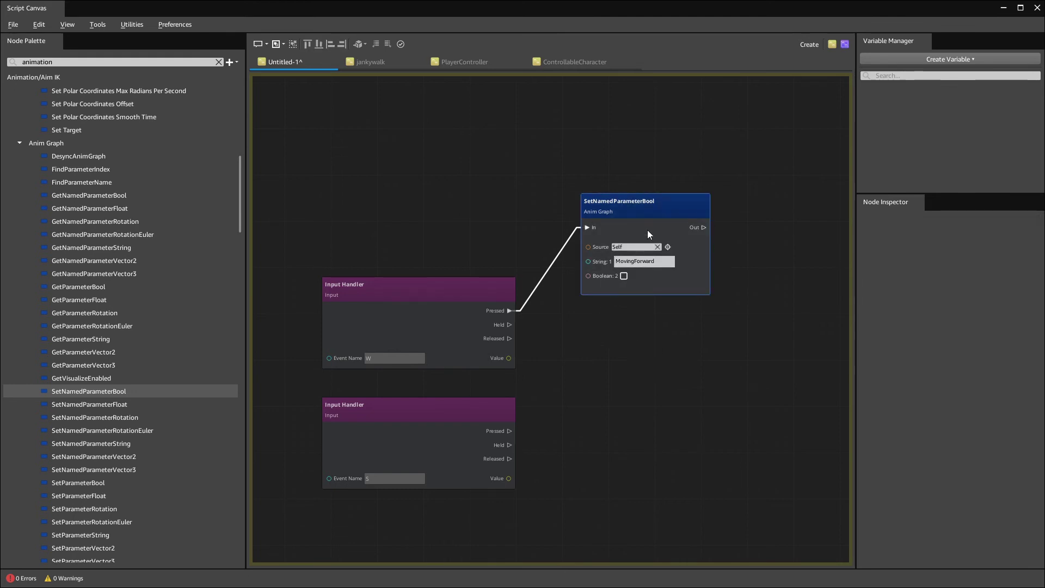
pyautogui.hotkey('alt', 'Tab')
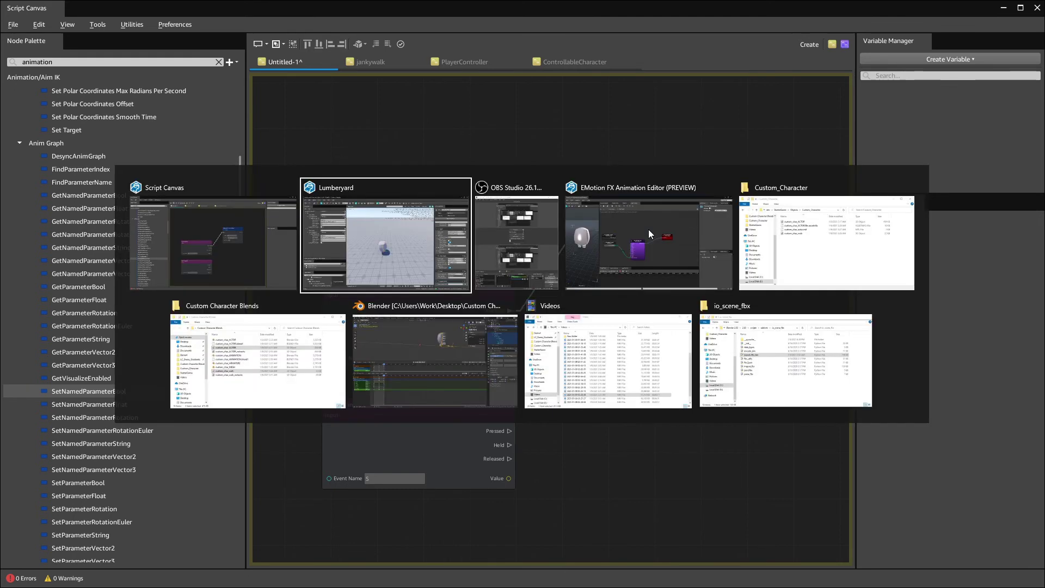
pyautogui.click(576, 242)
pyautogui.hotkey('alt', 'Tab')
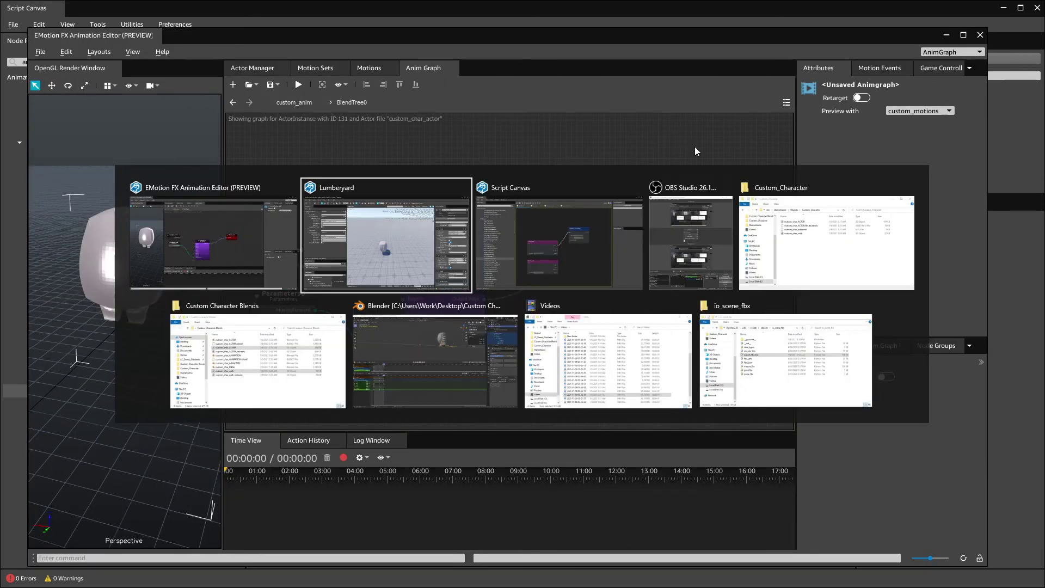
pyautogui.click(543, 226)
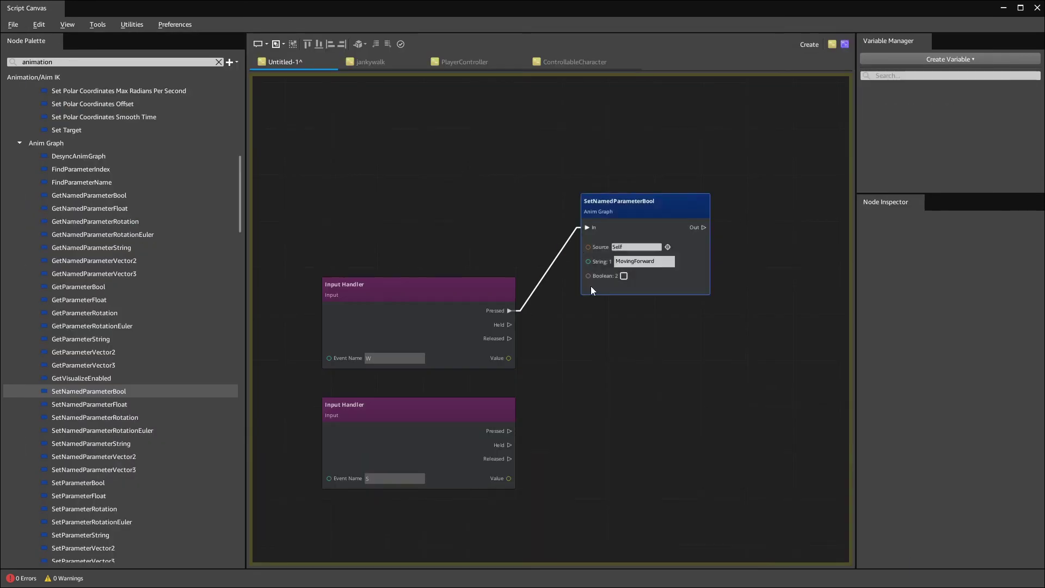
# Step: Duplicate the SetNamedParameterBool node below, connect the W handler's Released output to the copy, and enable the original node's Boolean
pyautogui.click(639, 211)
pyautogui.hotkey('ctrl', 'd')
pyautogui.moveTo(609, 325); pyautogui.dragTo(632, 306)
pyautogui.moveTo(510, 338); pyautogui.dragTo(586, 340)
pyautogui.click(623, 276)
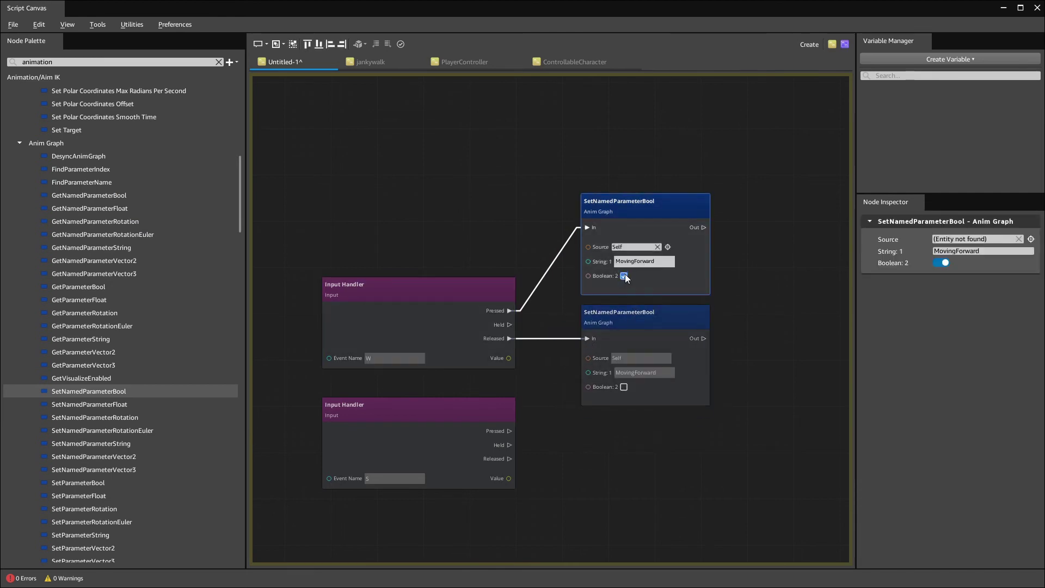
# Step: Save the graph as custom_sc_walk in the scriptcanvas folder and return to the Lumberyard Editor
pyautogui.moveTo(756, 329)
pyautogui.mouseDown(button='right')
pyautogui.moveTo(758, 218)
pyautogui.moveTo(672, 347)
pyautogui.moveTo(742, 318)
pyautogui.mouseUp(button='right')
pyautogui.hotkey('ctrl', 's')
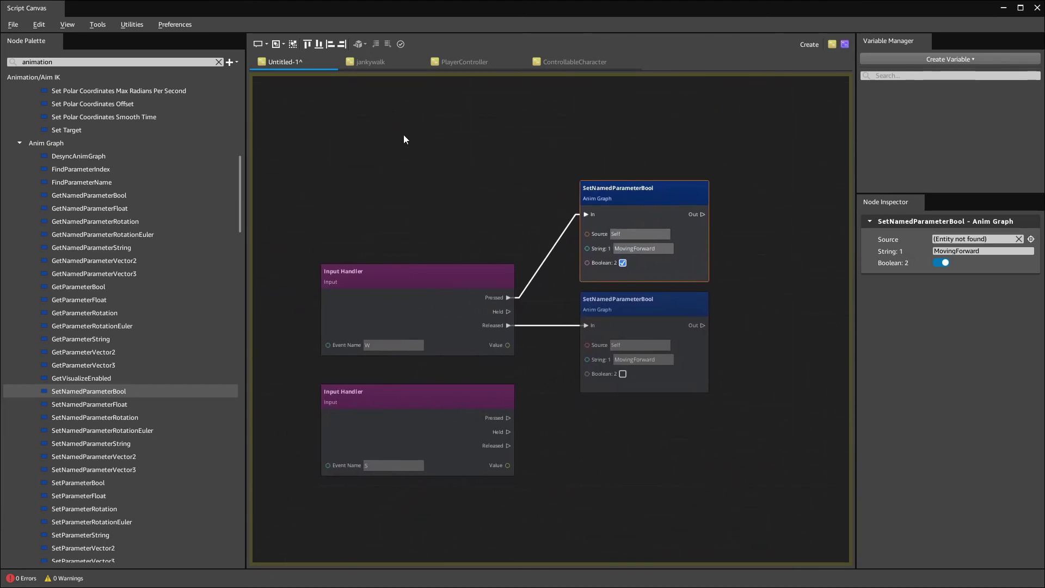
pyautogui.write('custom_sc')
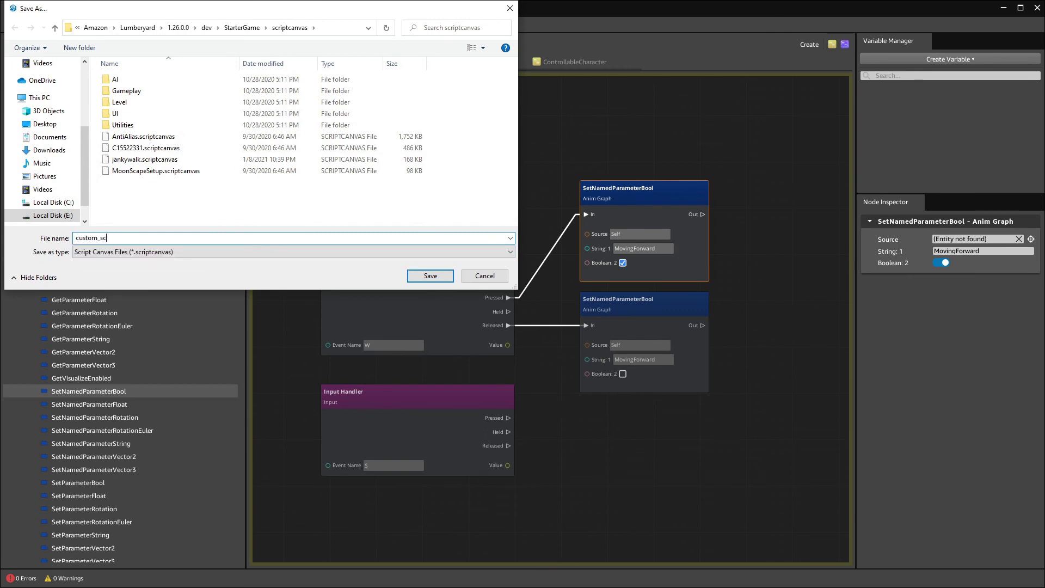
pyautogui.write('_walk')
pyautogui.click(430, 275)
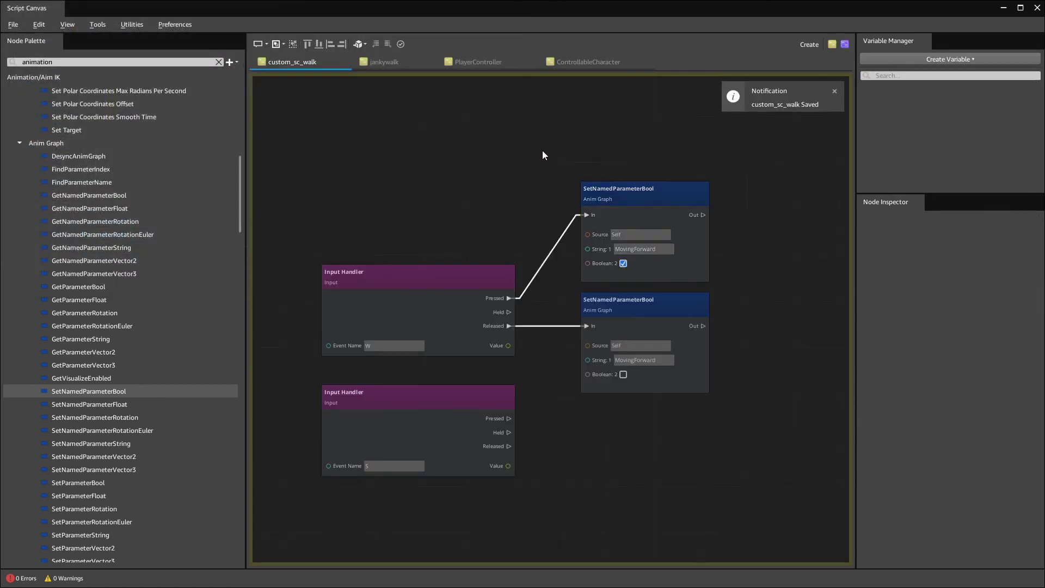
pyautogui.click(1003, 7)
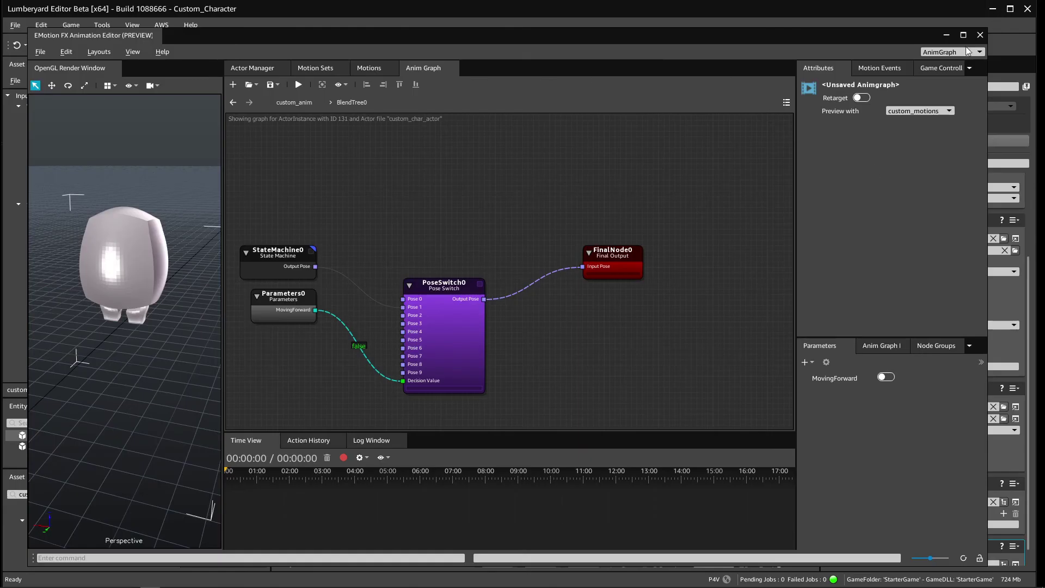
pyautogui.click(947, 35)
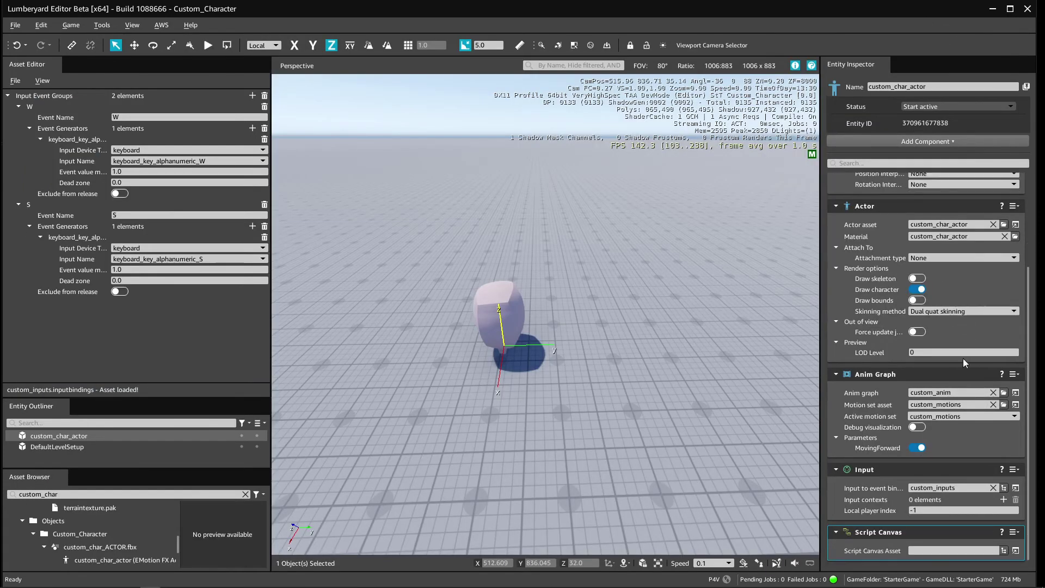
# Step: Assign custom_sc_walk to the actor's Script Canvas component and turn off MovingForward in its Anim Graph parameters
pyautogui.click(1005, 550)
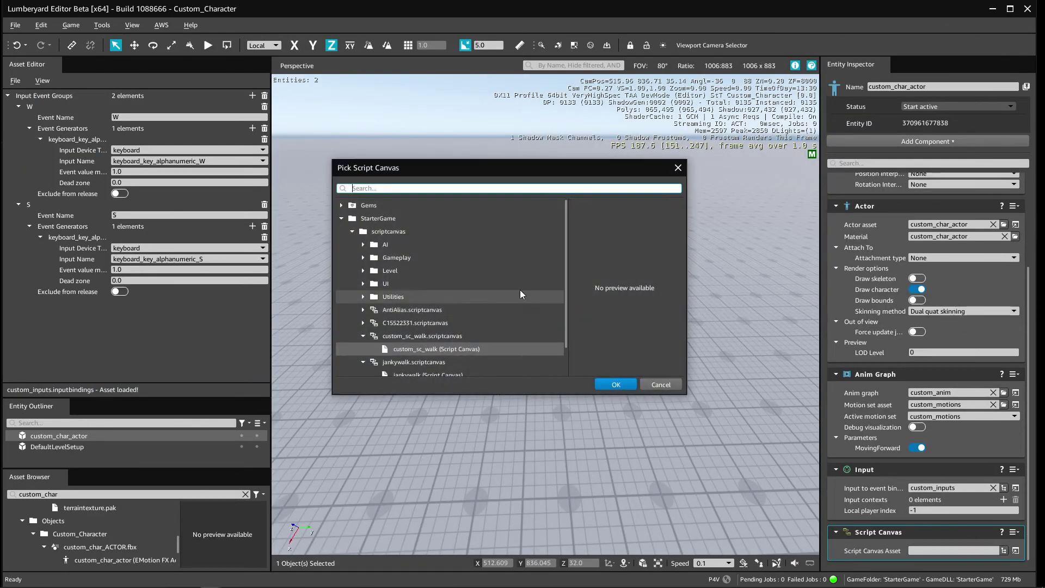
pyautogui.doubleClick(446, 350)
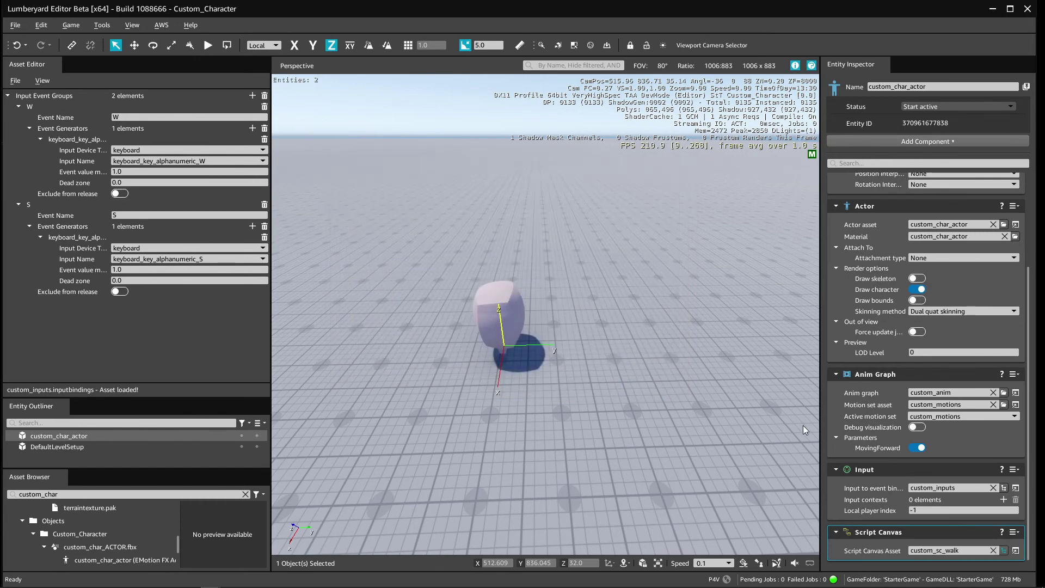
pyautogui.click(914, 448)
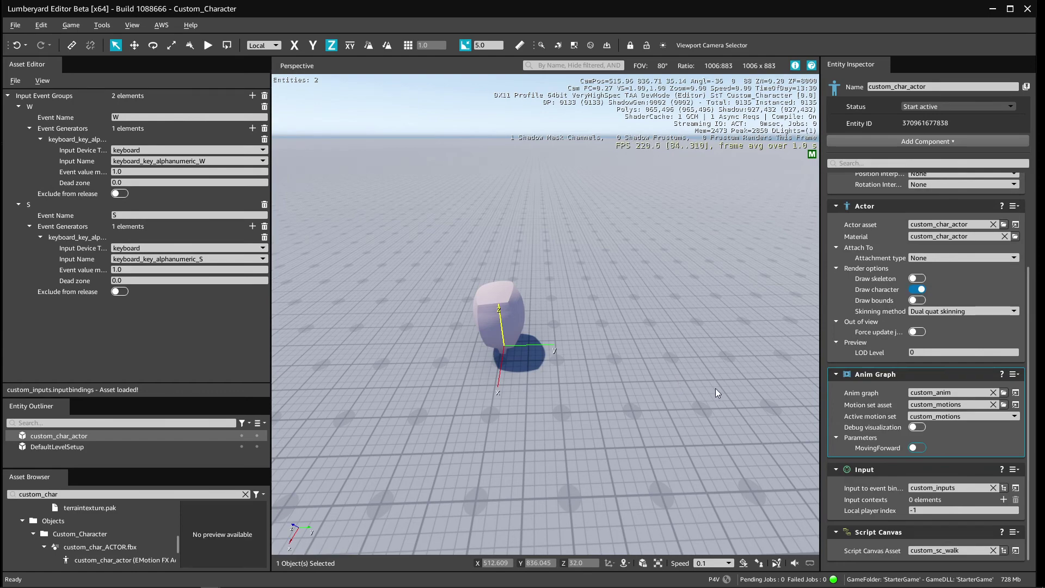
# Step: Run the level in game mode, test the W key walk on the character, and exit game mode
pyautogui.scroll(-3, 715, 388)
pyautogui.scroll(3, 720, 420)
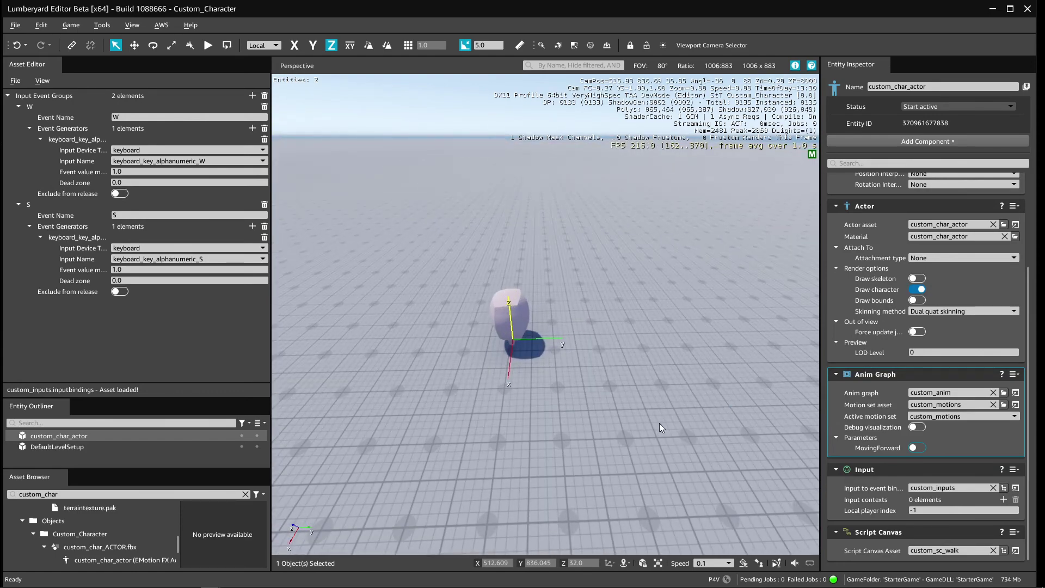
pyautogui.hotkey('ctrl', 'g')
pyautogui.press('w')
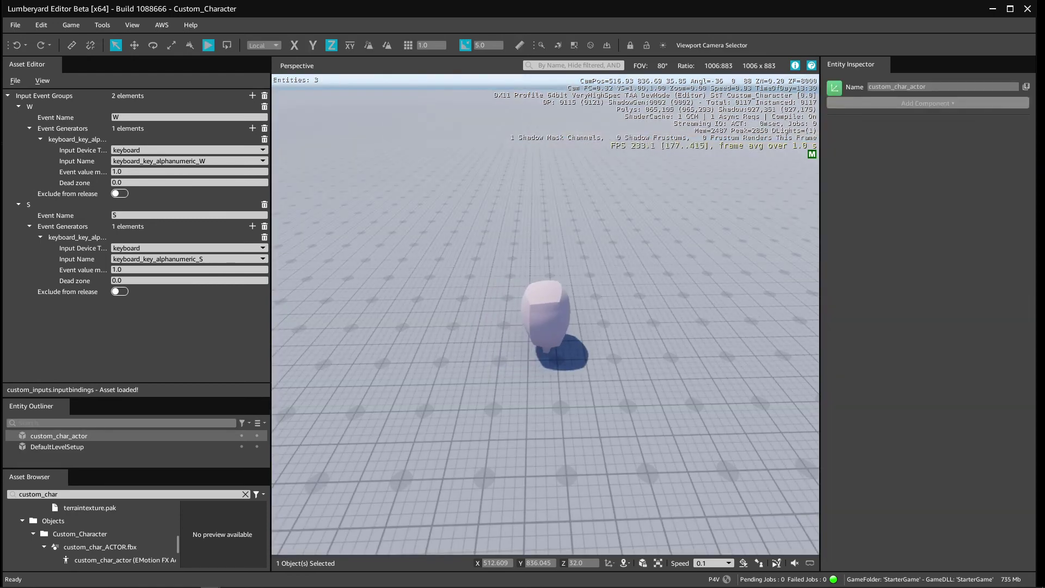
pyautogui.press('w')
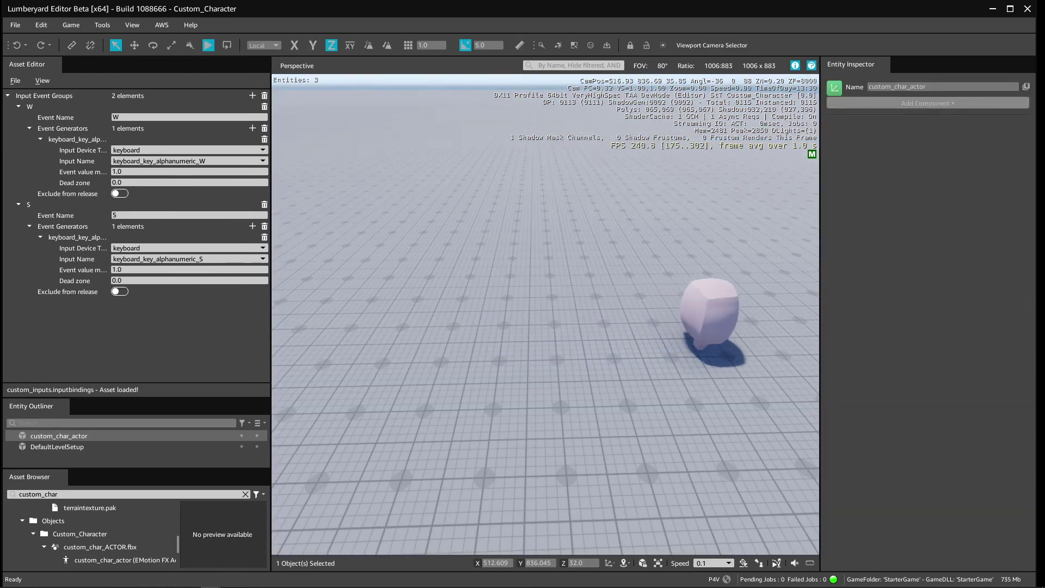
pyautogui.press('w')
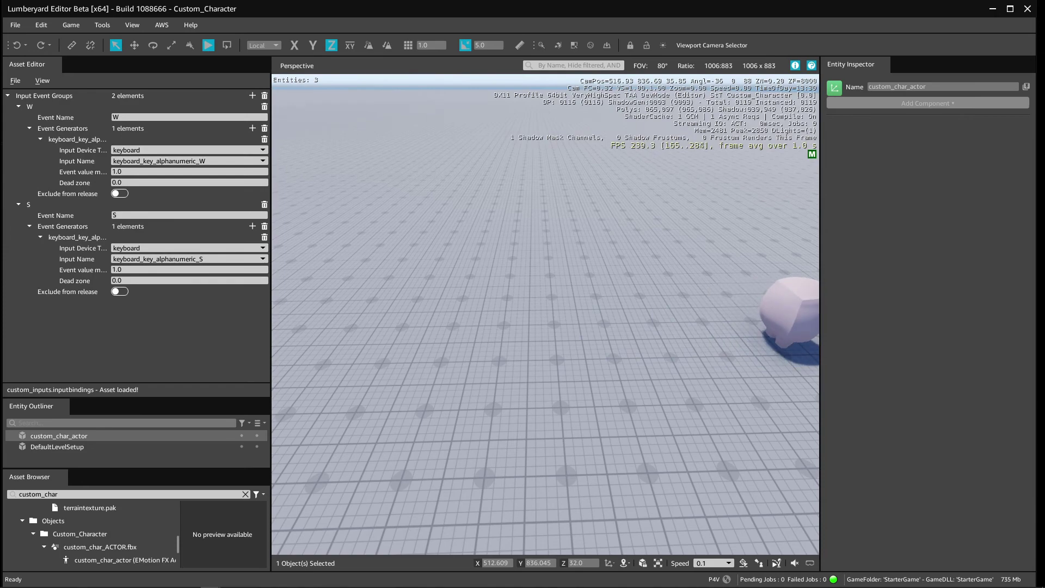
pyautogui.press('Escape')
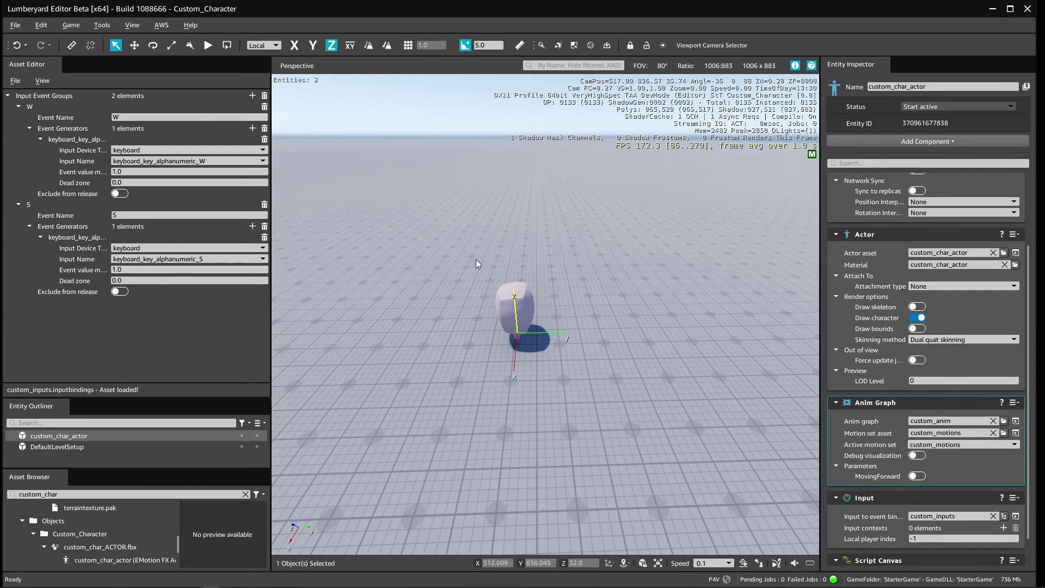
# Step: Switch to EMotion FX Animation Editor and move PoseSwitch0 upward in BlendTree0 to free space beneath it
pyautogui.hotkey('alt', 'Tab')
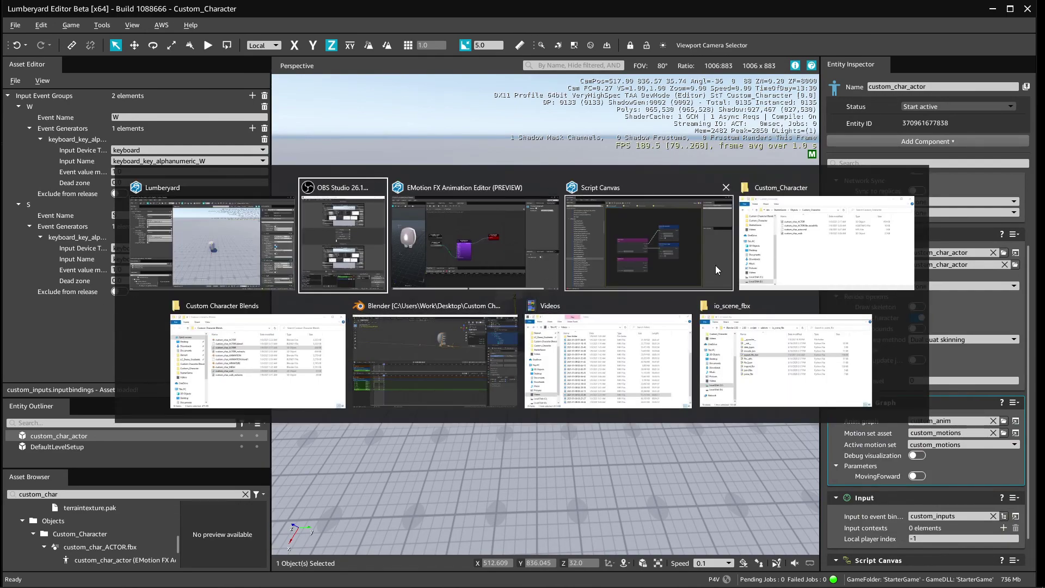
pyautogui.click(456, 250)
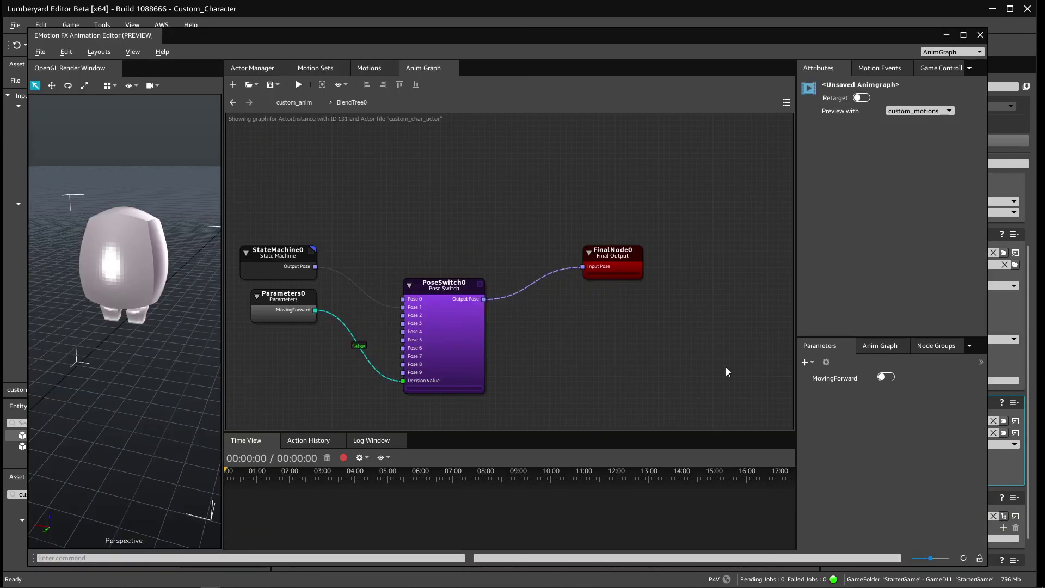
pyautogui.moveTo(651, 359); pyautogui.dragTo(679, 335, button='right')
pyautogui.moveTo(481, 264); pyautogui.dragTo(475, 199)
pyautogui.click(553, 334)
pyautogui.moveTo(659, 335); pyautogui.dragTo(629, 307, button='right')
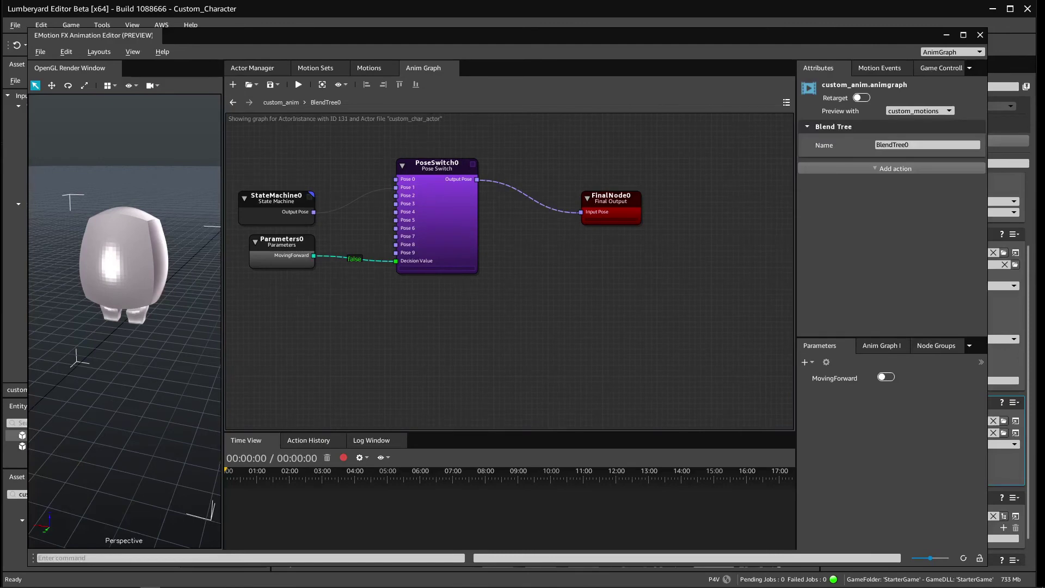
# Step: Create a Boolean (checkbox) anim graph parameter named MovingBackward
pyautogui.click(806, 363)
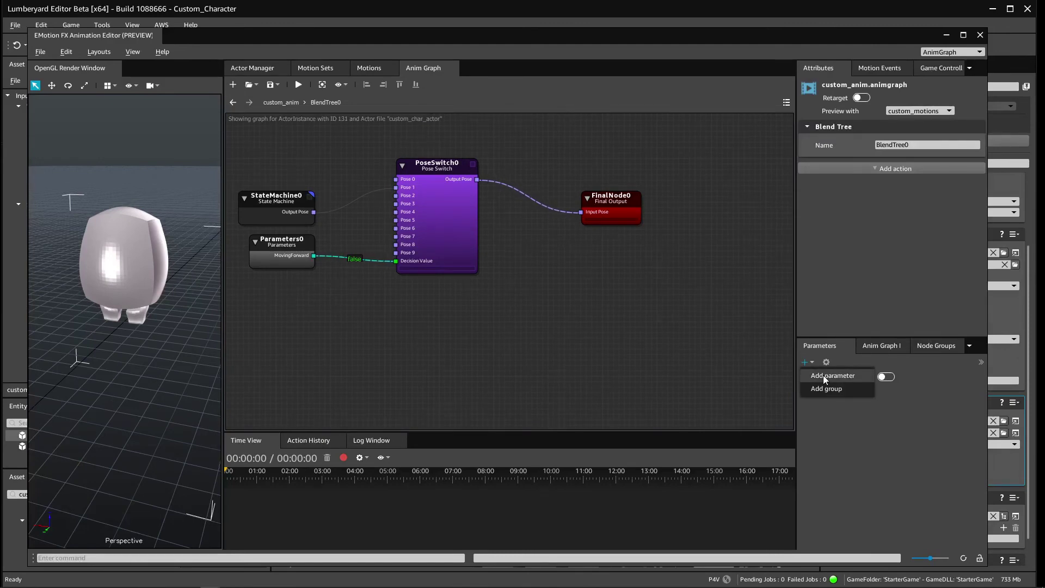
pyautogui.click(825, 376)
pyautogui.click(534, 249)
pyautogui.click(527, 273)
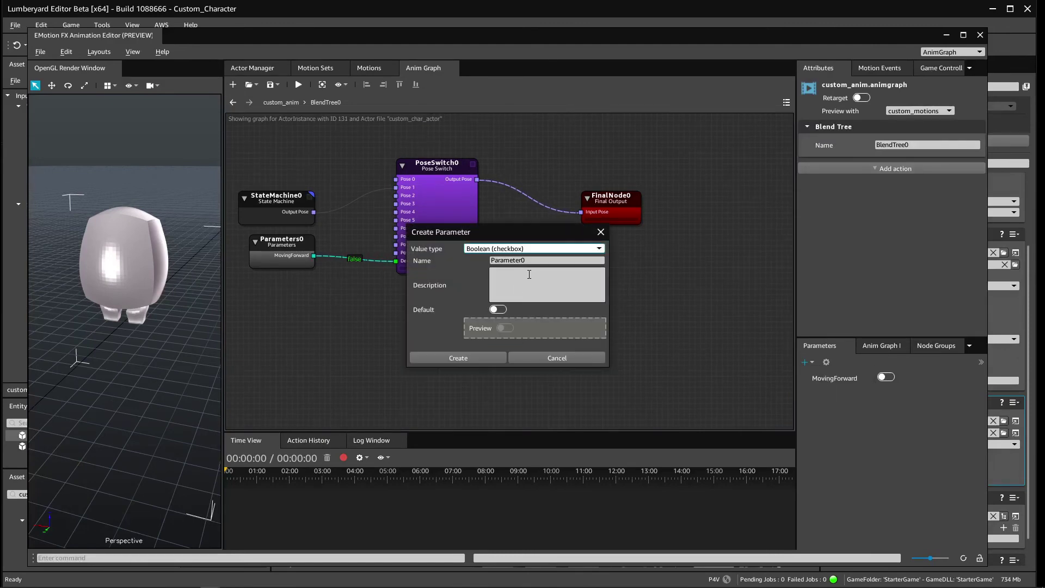
pyautogui.doubleClick(527, 260)
pyautogui.write('Moving')
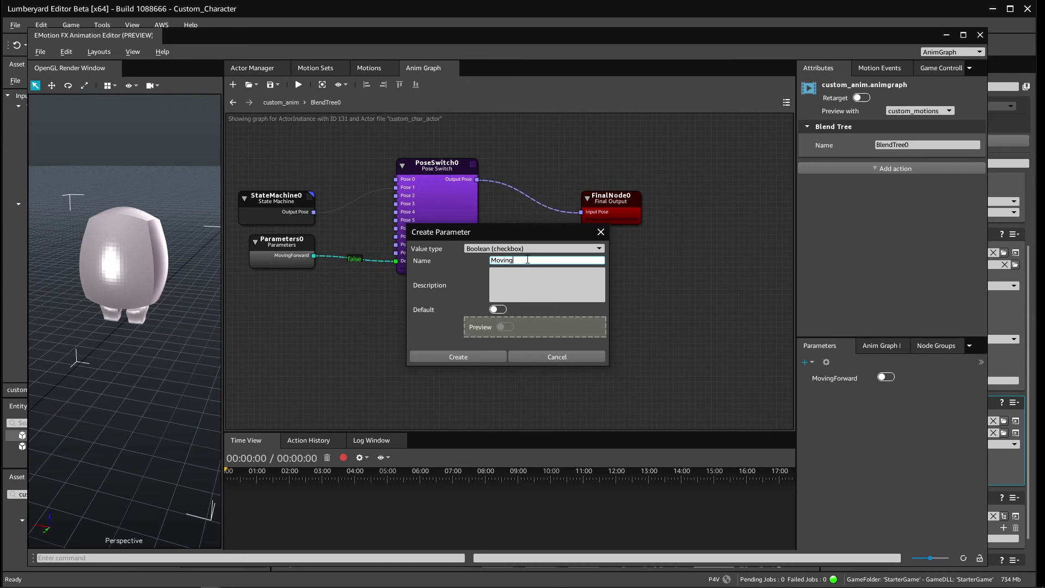
pyautogui.write('Backward')
pyautogui.press('Tab')
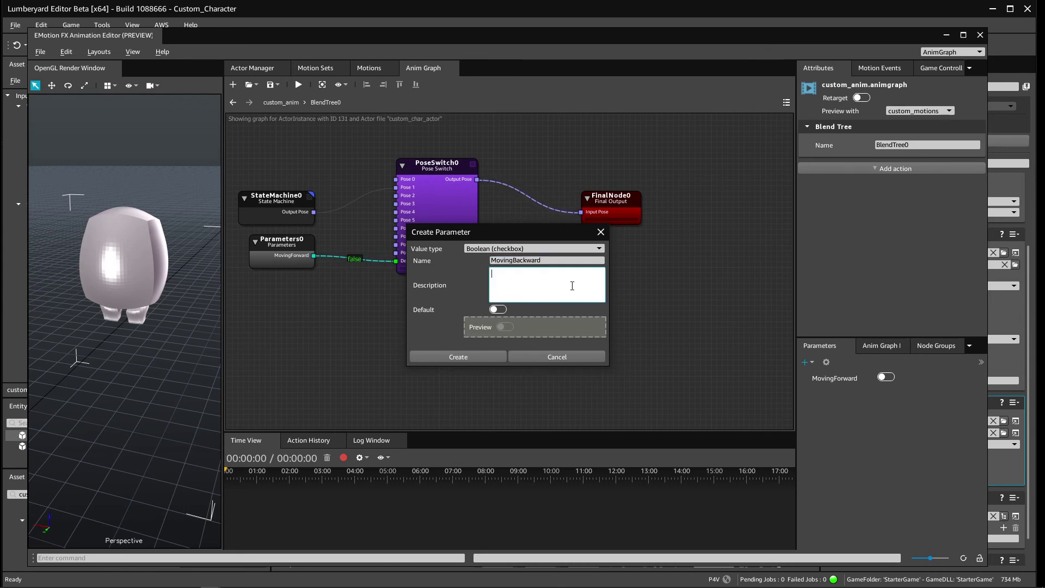
pyautogui.click(452, 357)
# Step: Add a second State Machine node to BlendTree0 and place it below the Parameters0 node
pyautogui.click(285, 217)
pyautogui.click(285, 312)
pyautogui.rightClick(280, 321)
pyautogui.moveTo(327, 330)
pyautogui.moveTo(384, 331)
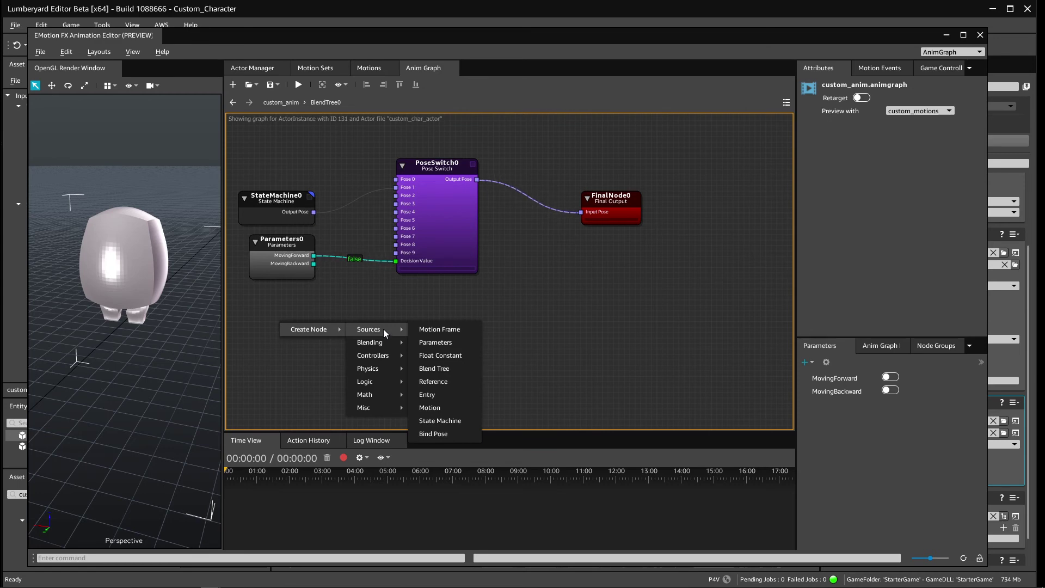
pyautogui.click(440, 421)
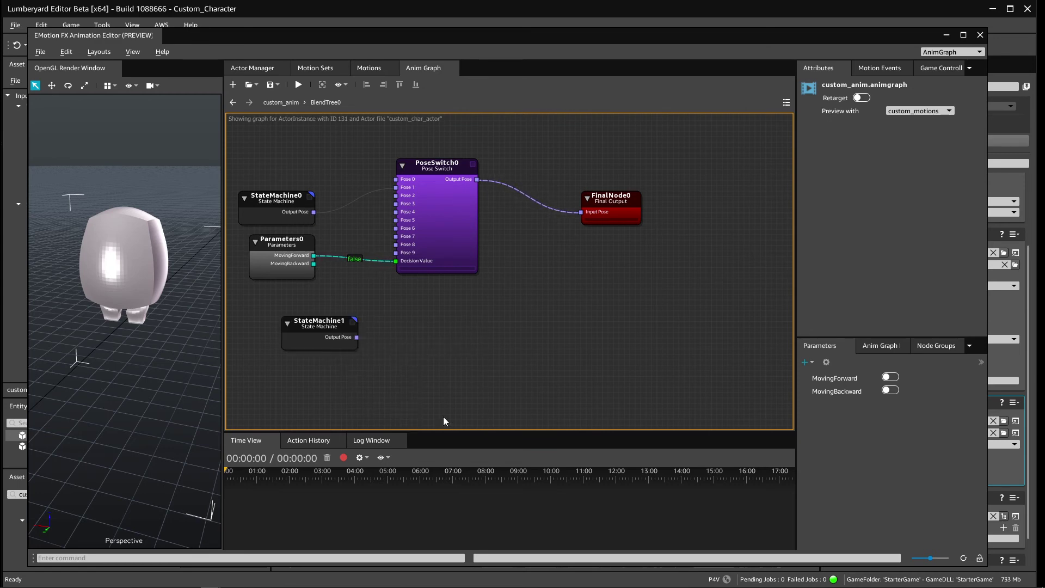
pyautogui.moveTo(319, 327); pyautogui.dragTo(276, 311)
# Step: Open the new StateMachine1 and add a Motion node inside it
pyautogui.doubleClick(276, 311)
pyautogui.rightClick(327, 243)
pyautogui.moveTo(354, 249)
pyautogui.moveTo(400, 249)
pyautogui.click(474, 314)
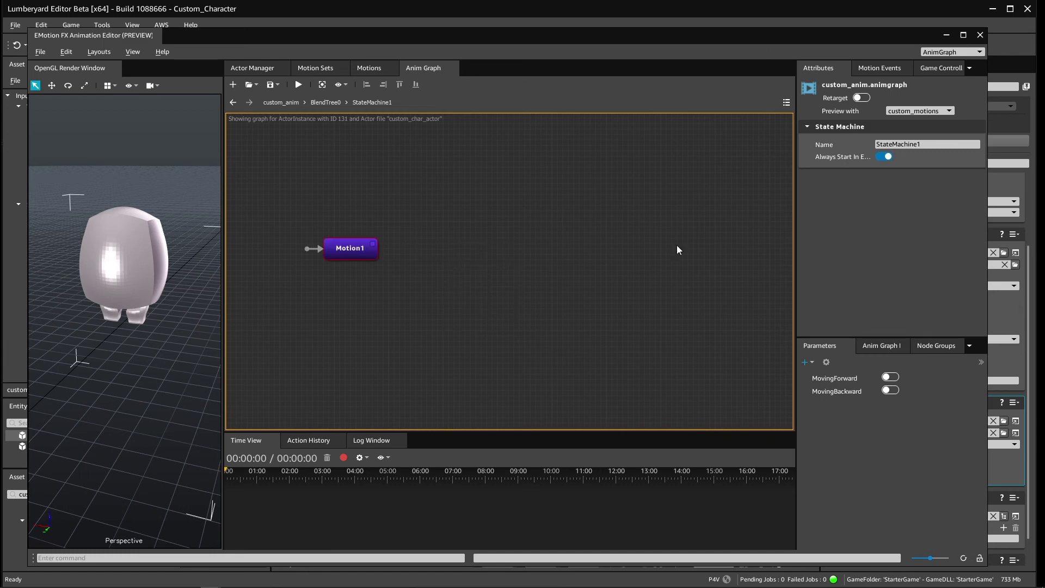
# Step: Assign the custom character's walk motion to the Motion1 node and enable its Reverse option
pyautogui.click(350, 248)
pyautogui.click(974, 159)
pyautogui.doubleClick(339, 201)
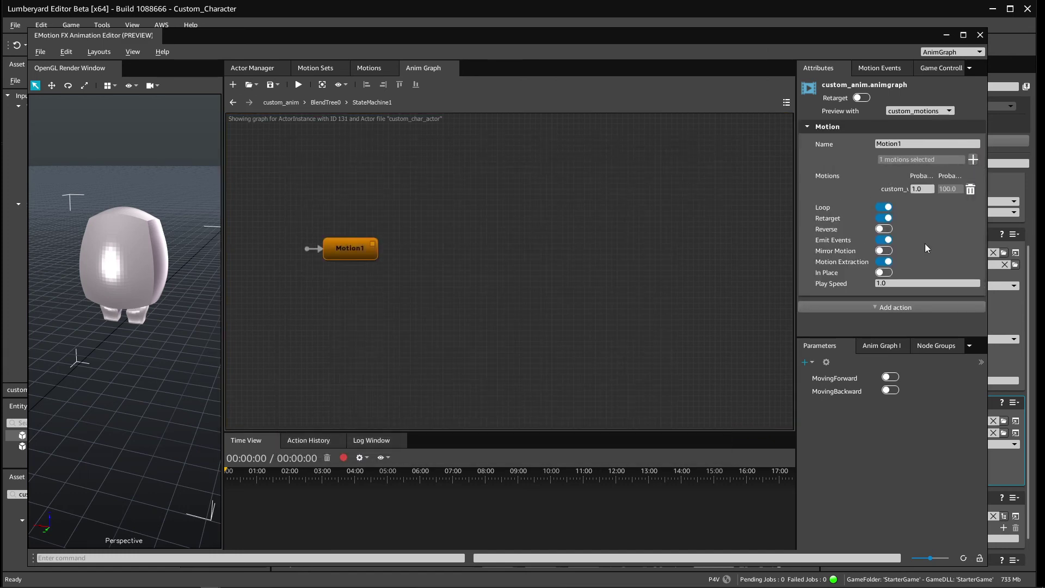
pyautogui.click(887, 229)
pyautogui.click(595, 226)
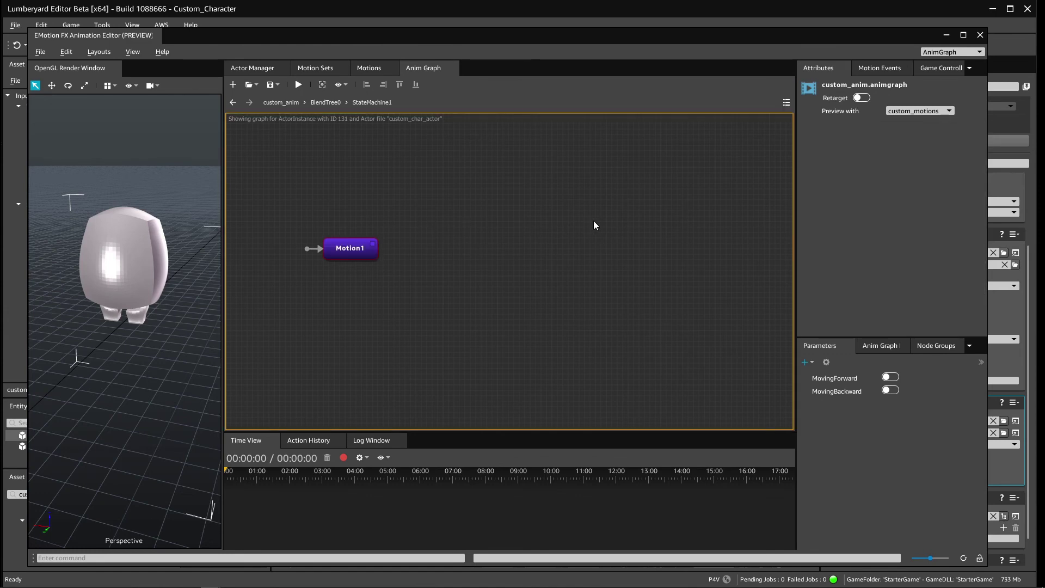
pyautogui.click(344, 247)
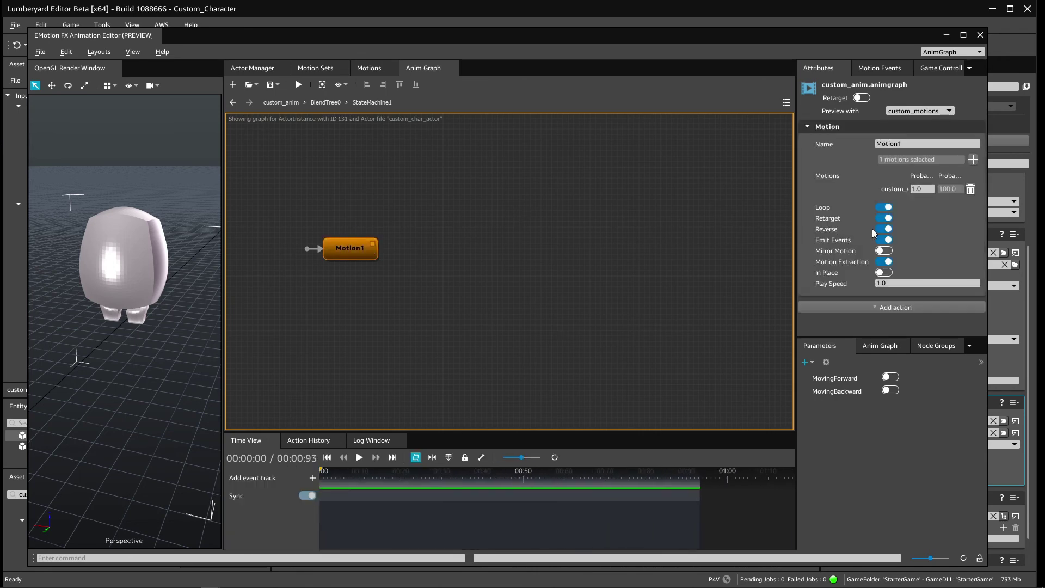
# Step: Return to BlendTree0, move StateMachine1 lower, and add a second Pose Switch node beneath PoseSwitch0
pyautogui.click(324, 102)
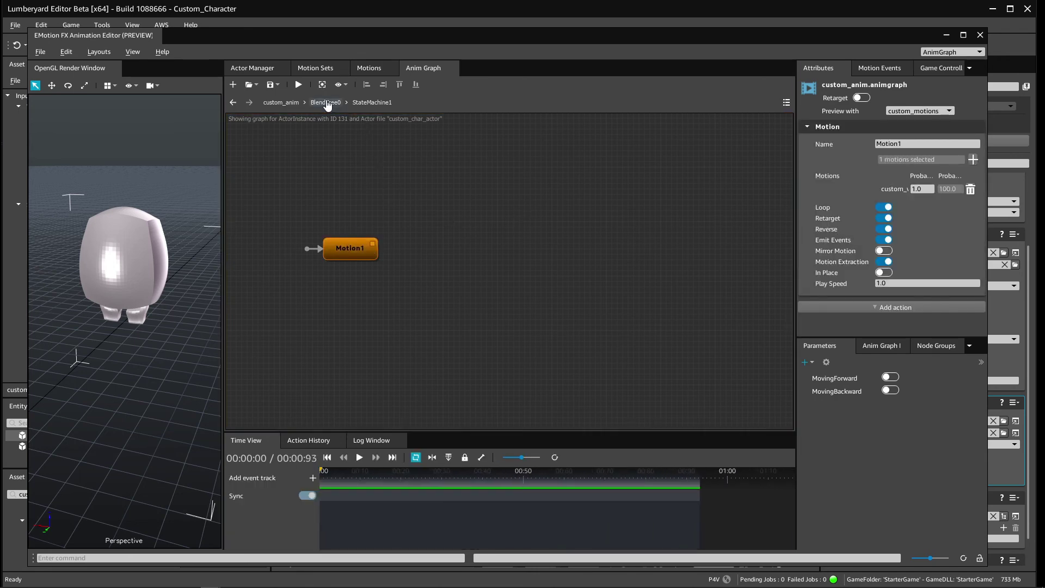
pyautogui.moveTo(316, 325); pyautogui.dragTo(313, 359)
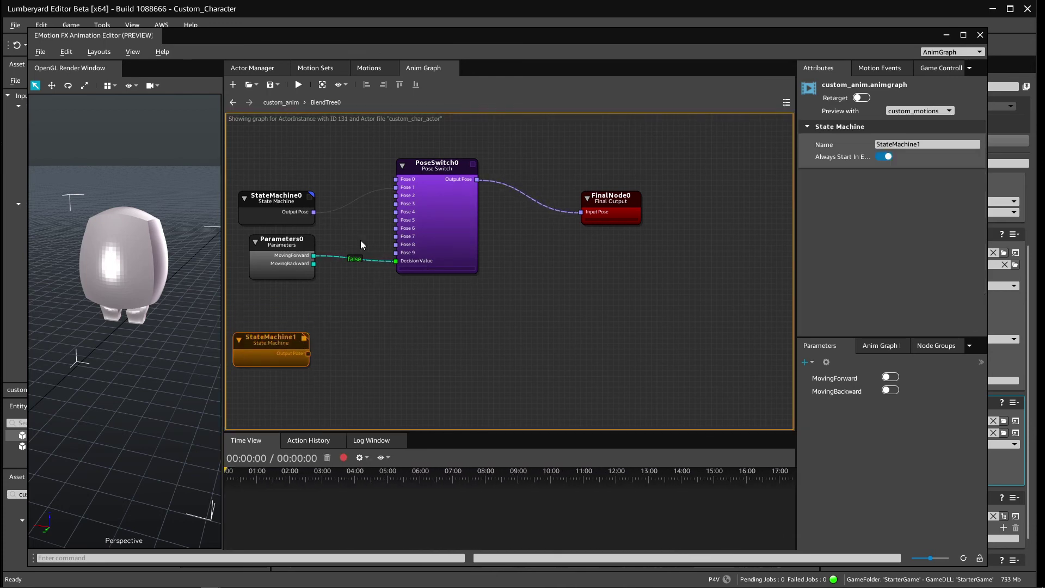
pyautogui.click(438, 207)
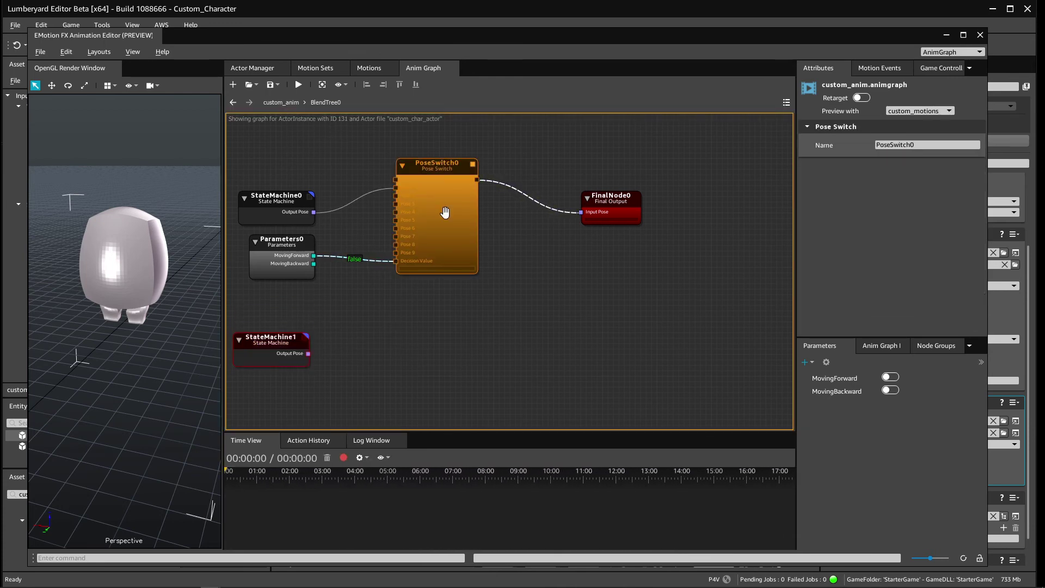
pyautogui.rightClick(408, 321)
pyautogui.moveTo(435, 329)
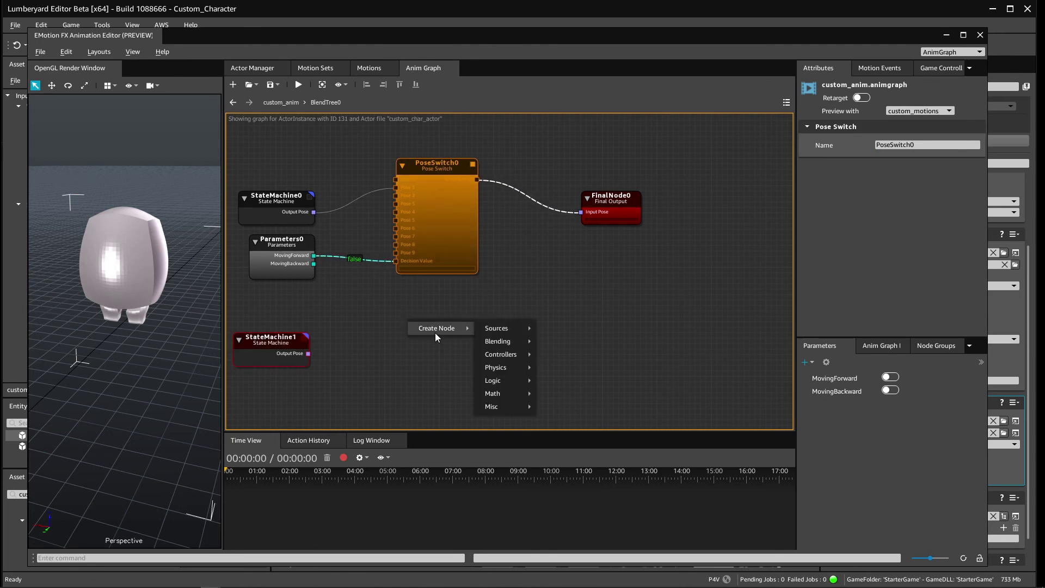
pyautogui.moveTo(502, 327)
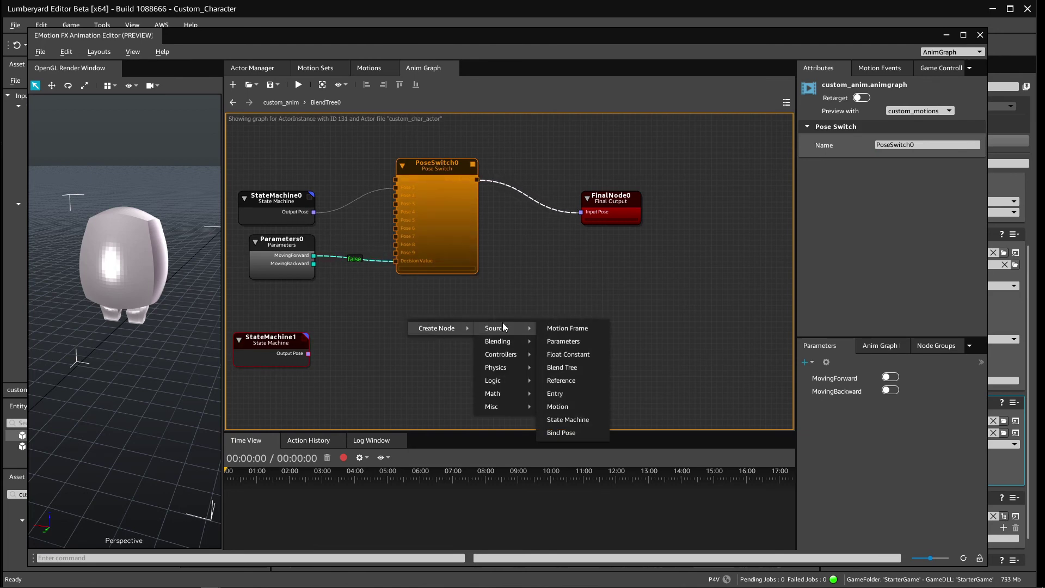
pyautogui.click(563, 380)
pyautogui.moveTo(449, 326); pyautogui.dragTo(438, 305)
pyautogui.click(309, 289)
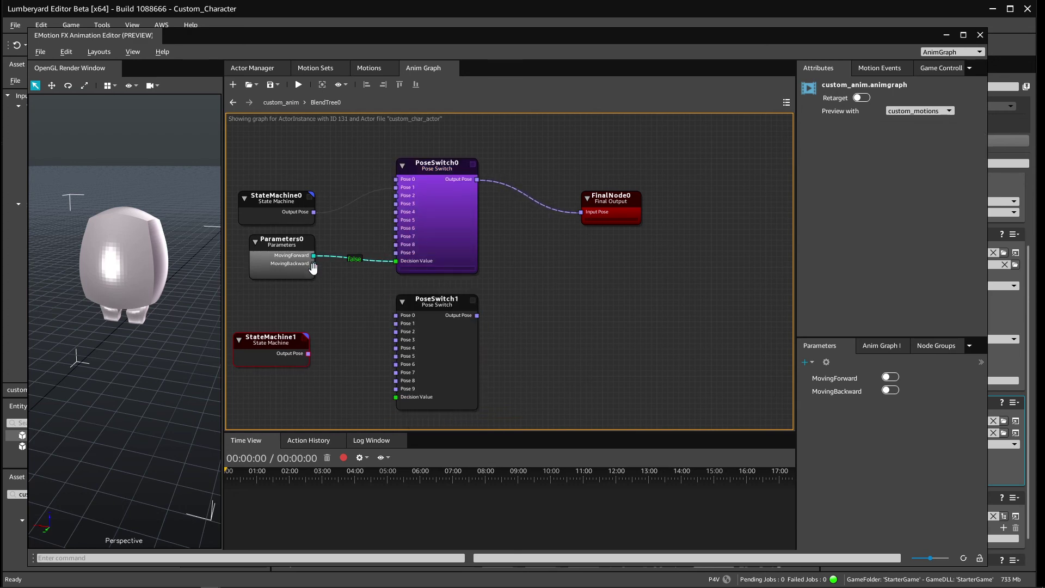
# Step: Connect MovingBackward to PoseSwitch1's Decision Value and StateMachine1's Output Pose to its Pose 1, keeping PoseSwitch1 close below PoseSwitch0
pyautogui.moveTo(314, 263); pyautogui.dragTo(395, 398)
pyautogui.moveTo(308, 354); pyautogui.dragTo(397, 329)
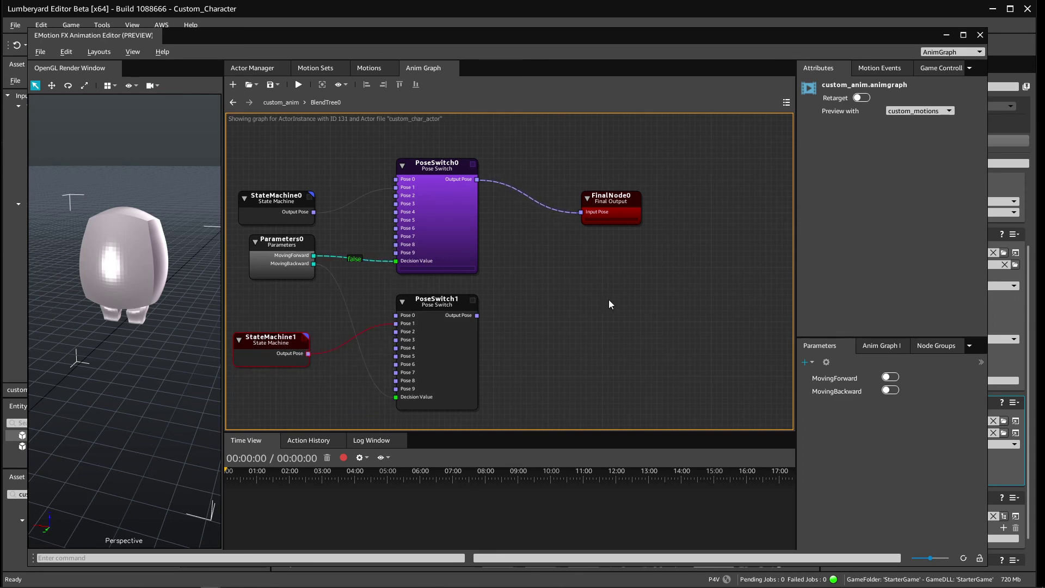
pyautogui.moveTo(444, 306); pyautogui.dragTo(441, 302)
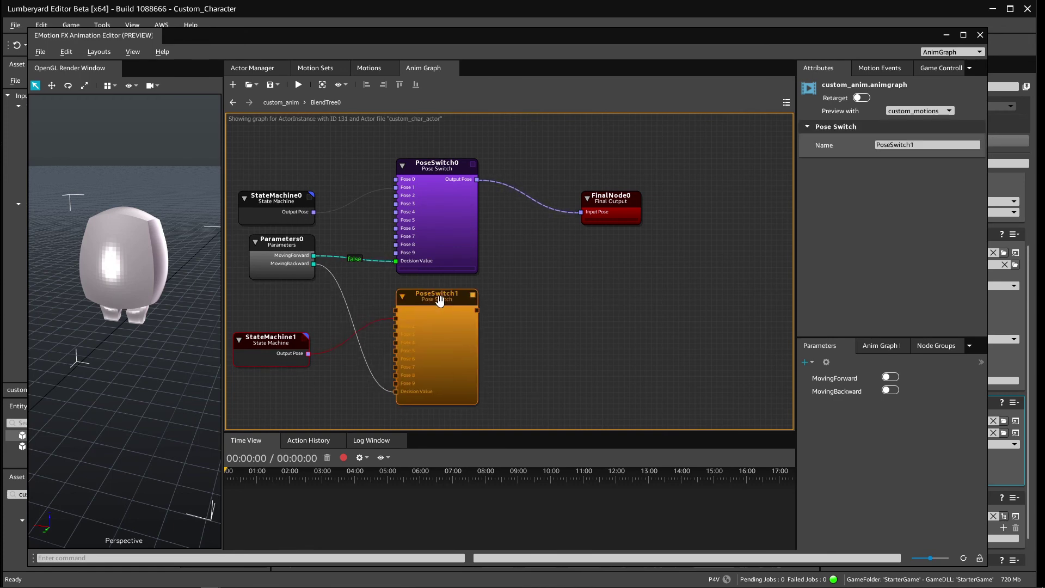
pyautogui.click(606, 314)
# Step: Move FinalNode0 farther right and add a Blend Two node between the pose switches and FinalNode0
pyautogui.moveTo(634, 321)
pyautogui.mouseDown(button='middle')
pyautogui.moveTo(570, 331)
pyautogui.moveTo(642, 336)
pyautogui.mouseUp(button='middle')
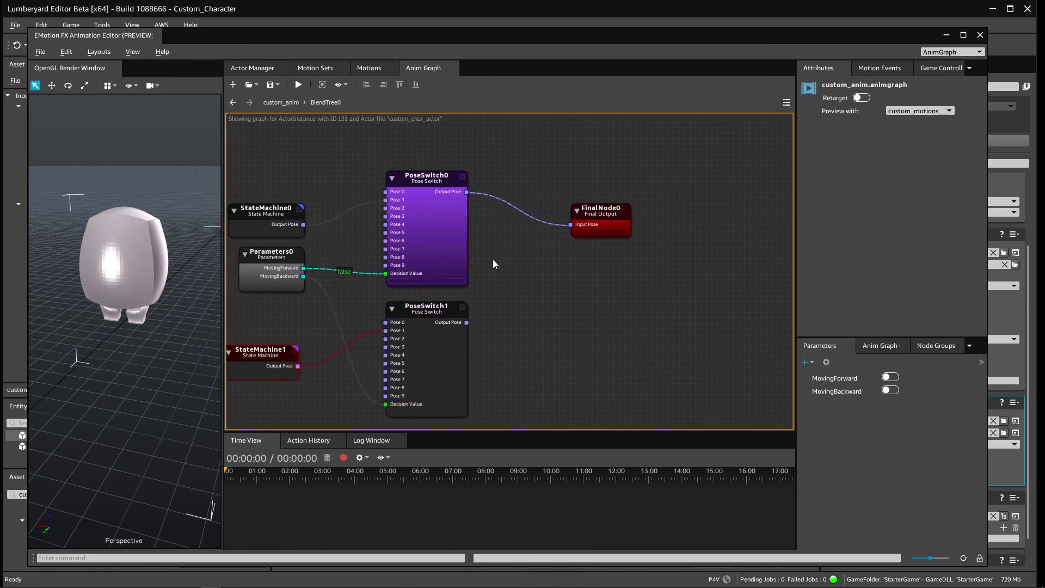
pyautogui.moveTo(599, 210); pyautogui.dragTo(763, 232)
pyautogui.click(557, 339)
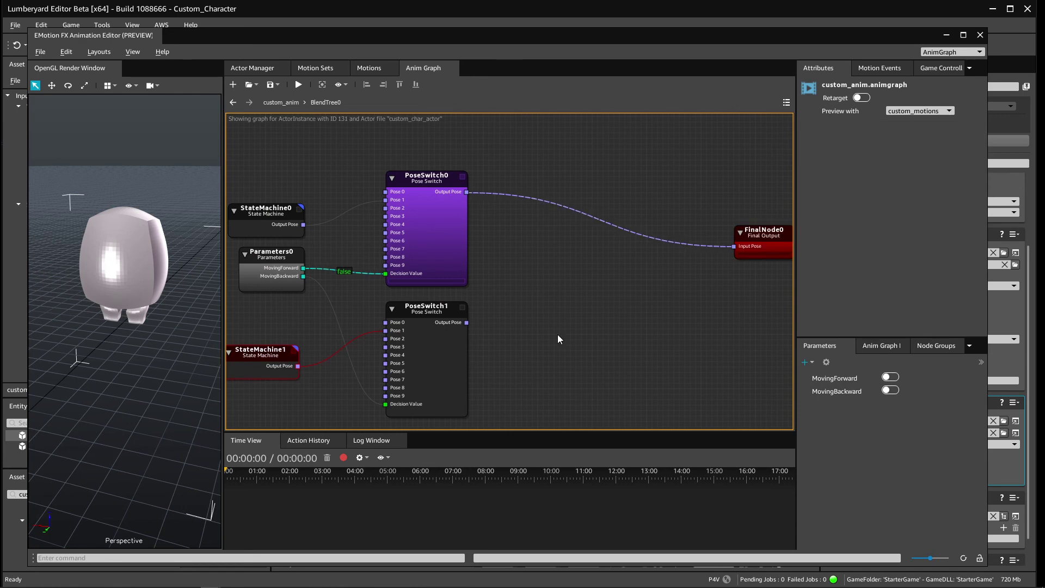
pyautogui.rightClick(530, 295)
pyautogui.moveTo(550, 303)
pyautogui.moveTo(622, 302)
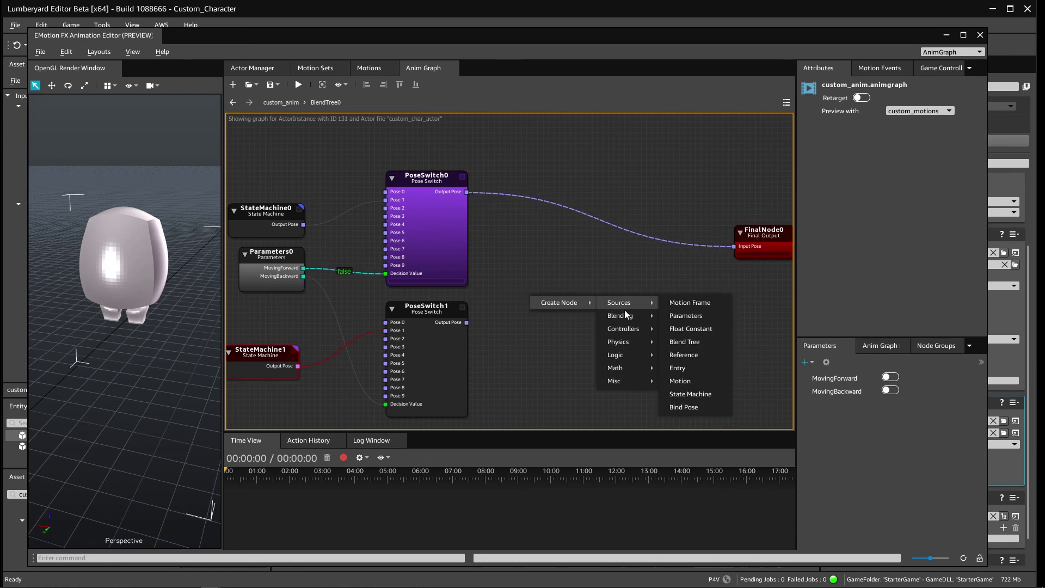
pyautogui.click(695, 407)
pyautogui.moveTo(570, 326); pyautogui.dragTo(565, 289)
pyautogui.click(539, 340)
# Step: Connect PoseSwitch0's output to BlendTwo0's Pose 1 and BlendTwo0's output to FinalNode0, and enable MovingForward to preview the result
pyautogui.moveTo(470, 194); pyautogui.dragTo(521, 277)
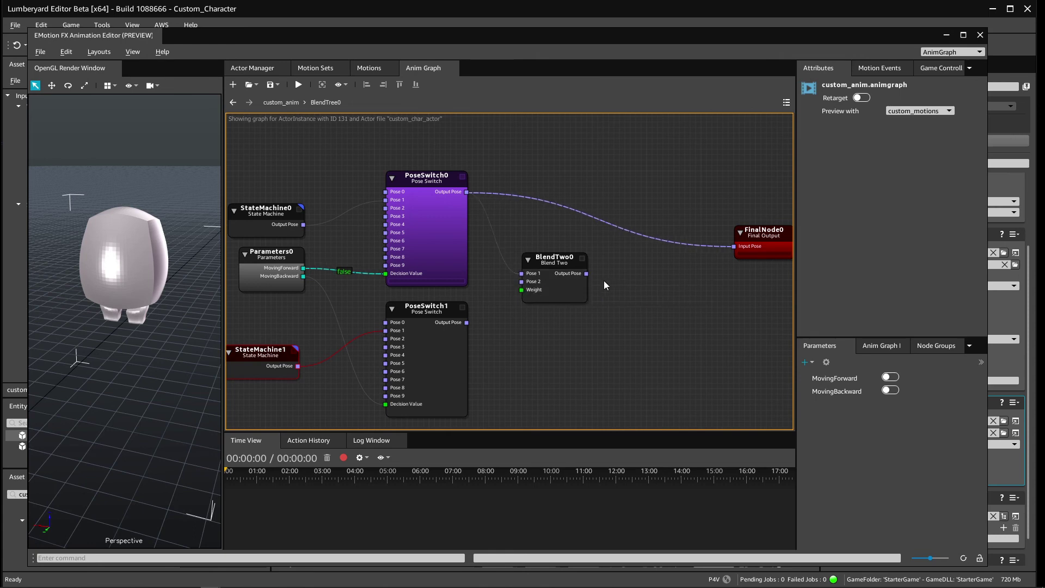
pyautogui.moveTo(586, 273); pyautogui.dragTo(736, 252)
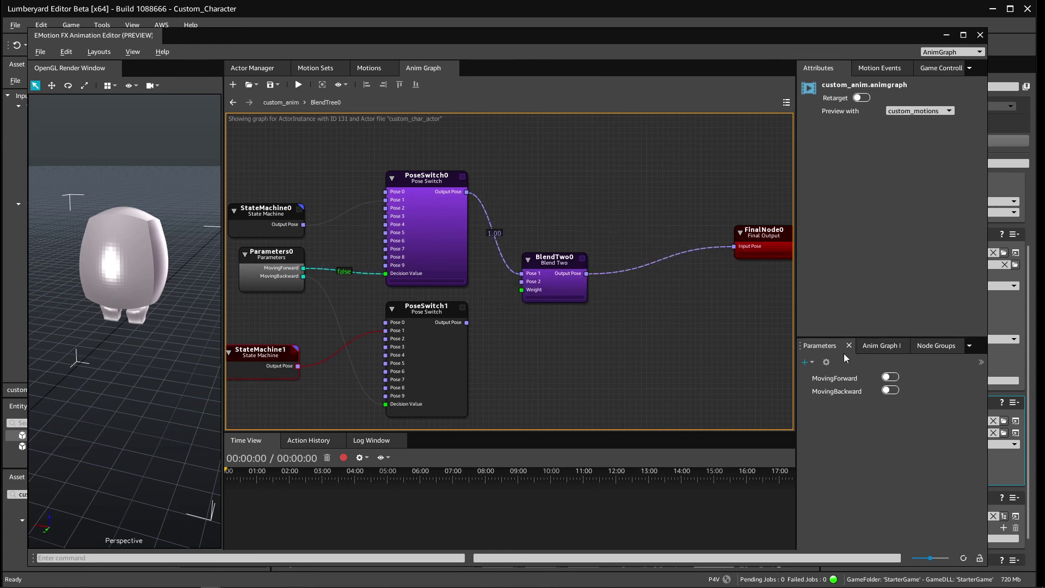
pyautogui.click(891, 377)
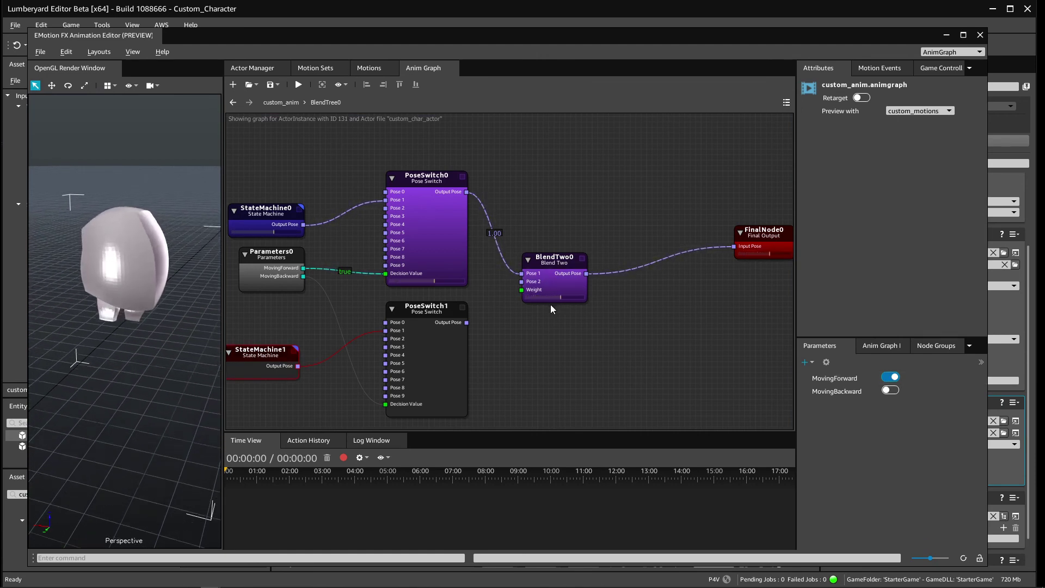
# Step: Connect PoseSwitch1's Output Pose to BlendTwo0's Pose 2 and the MovingBackward parameter to BlendTwo0's Weight
pyautogui.moveTo(466, 323); pyautogui.dragTo(521, 282)
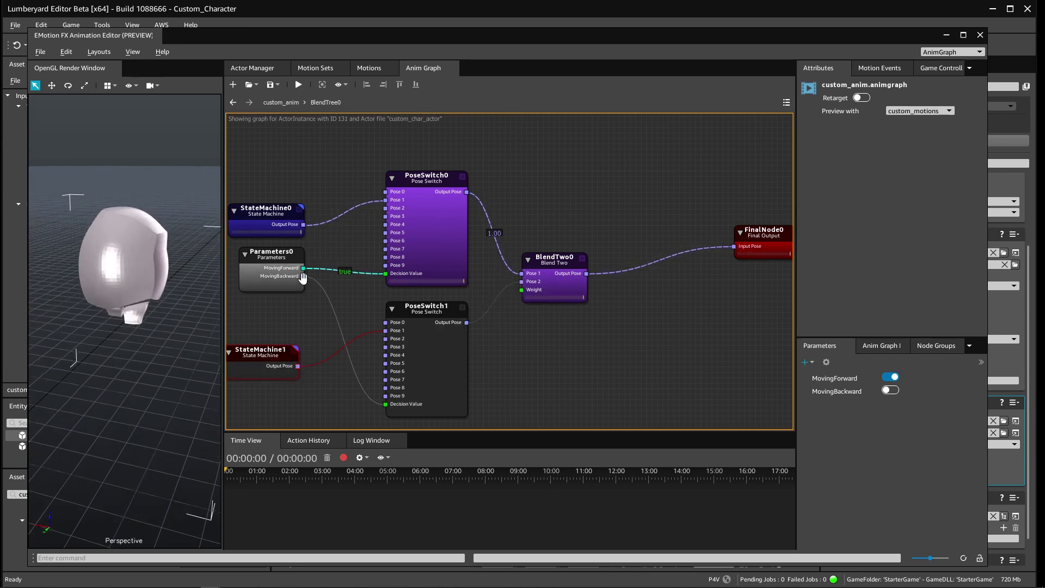
pyautogui.moveTo(303, 276); pyautogui.dragTo(521, 289)
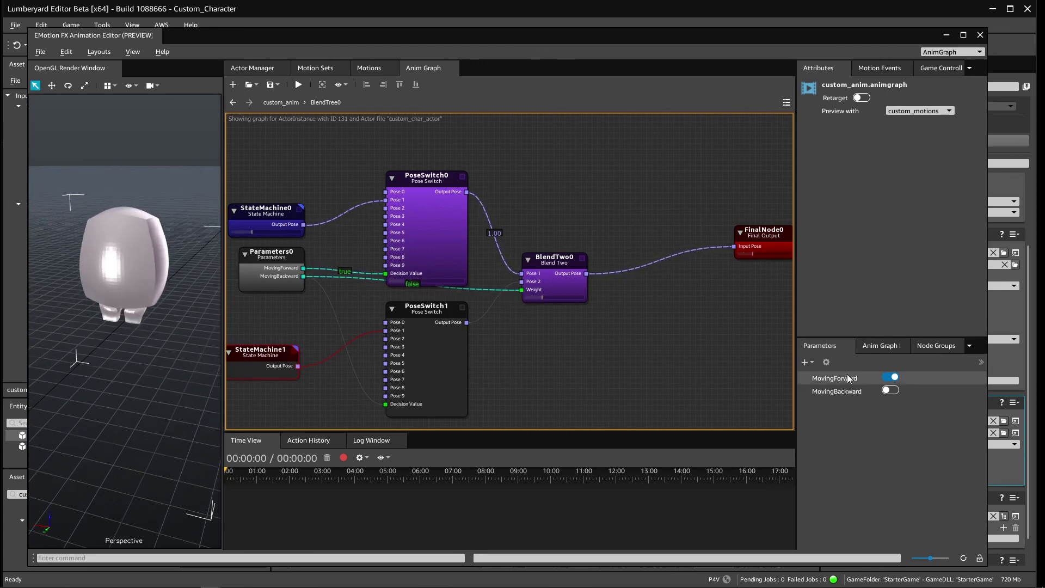
# Step: Preview the blend tree by toggling MovingForward and MovingBackward separately and together, finishing with both parameters off
pyautogui.click(888, 377)
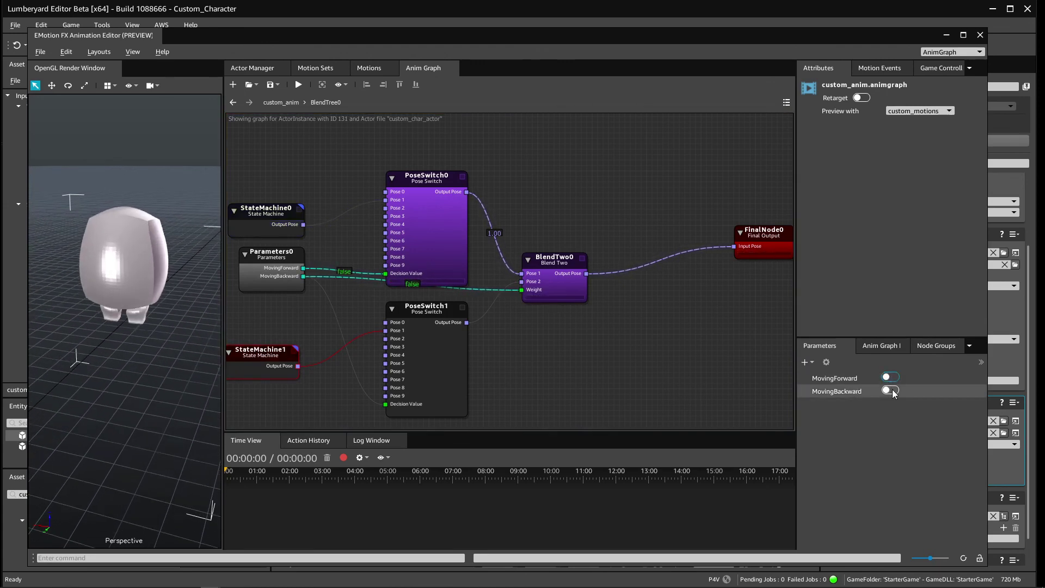
pyautogui.click(891, 391)
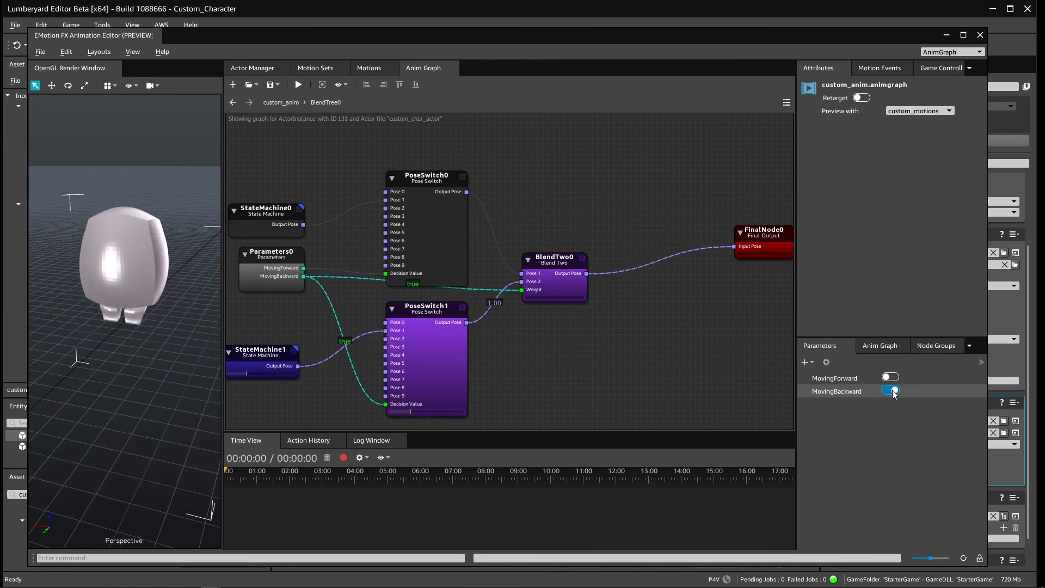
pyautogui.click(892, 391)
pyautogui.click(893, 378)
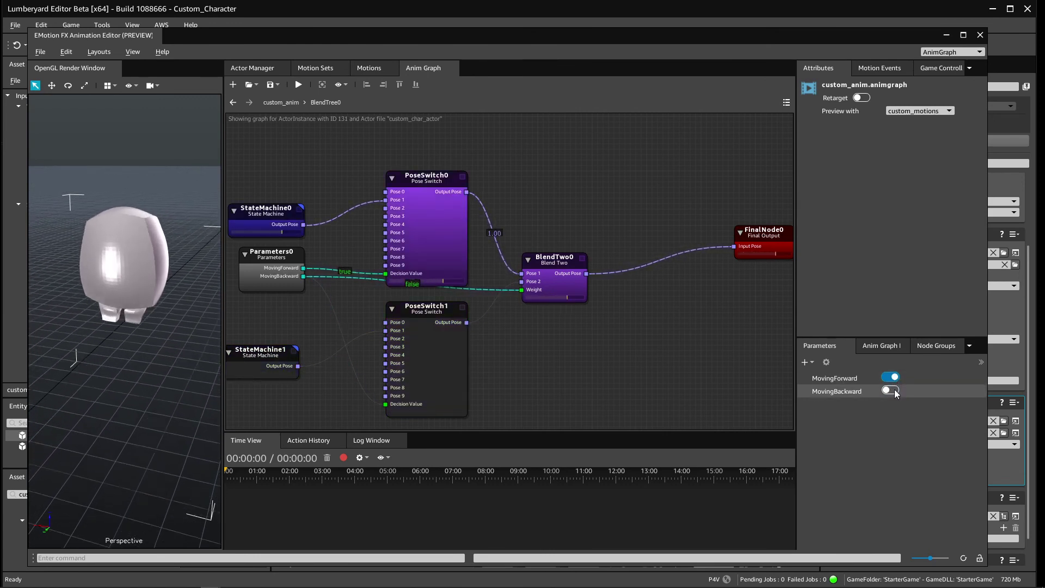
pyautogui.click(895, 391)
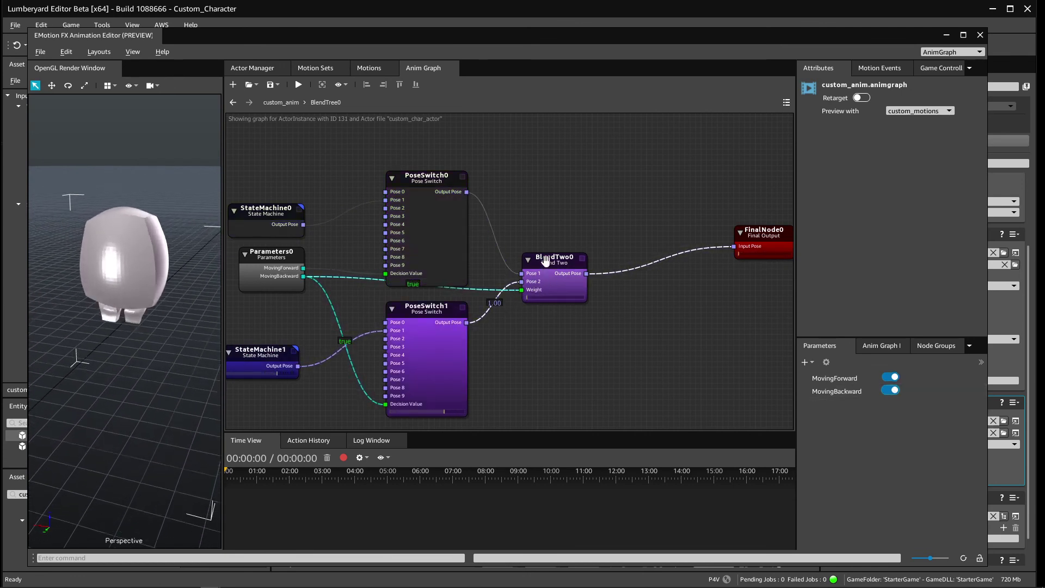
pyautogui.click(890, 391)
pyautogui.click(890, 377)
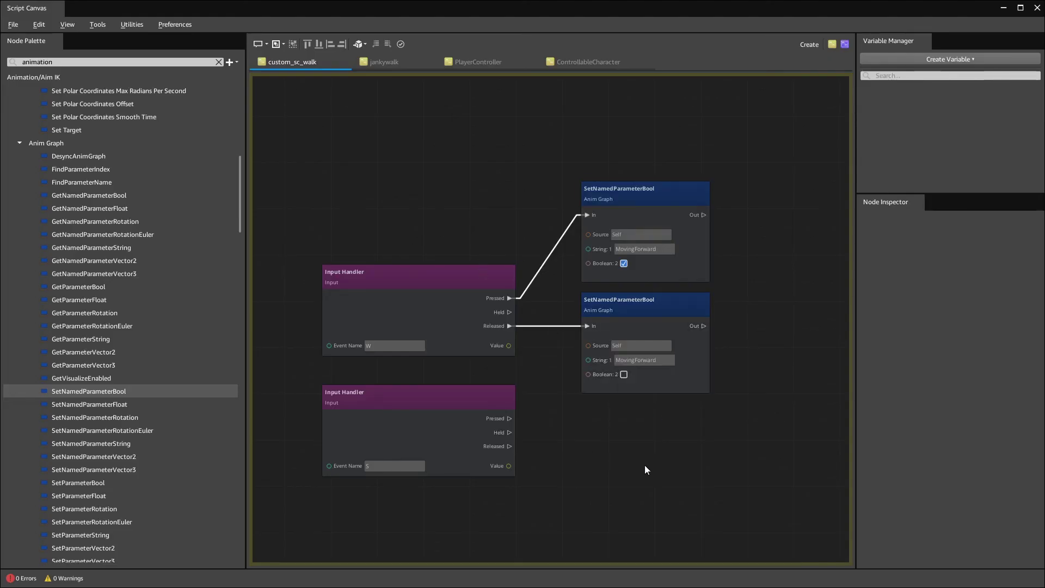
# Step: In Script Canvas, duplicate the unticked MovingForward SetNamedParameterBool node, place the copy directly below it, and set its String to MovingBackward
pyautogui.moveTo(745, 418); pyautogui.dragTo(668, 342)
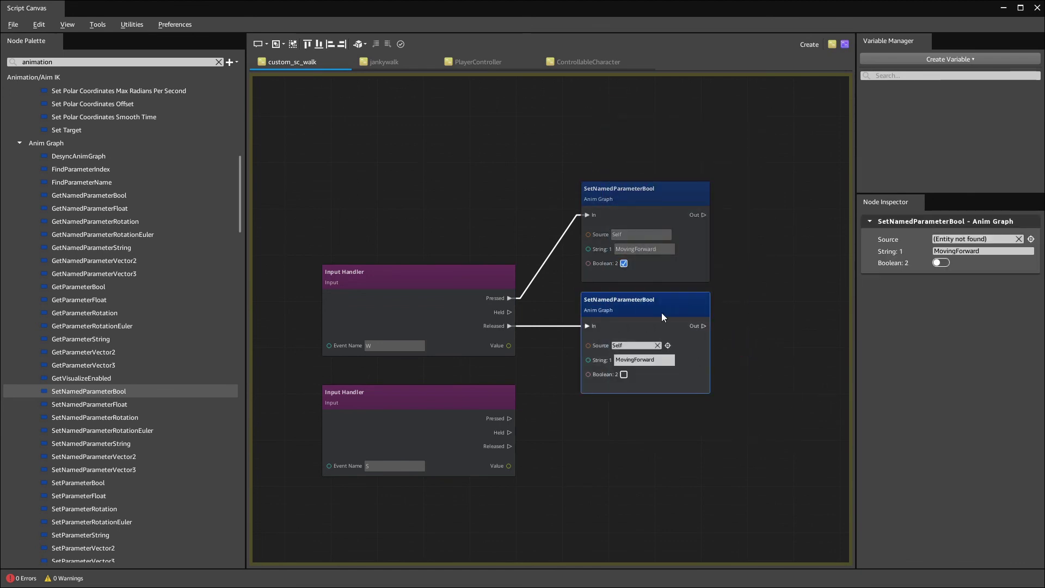
pyautogui.rightClick(630, 309)
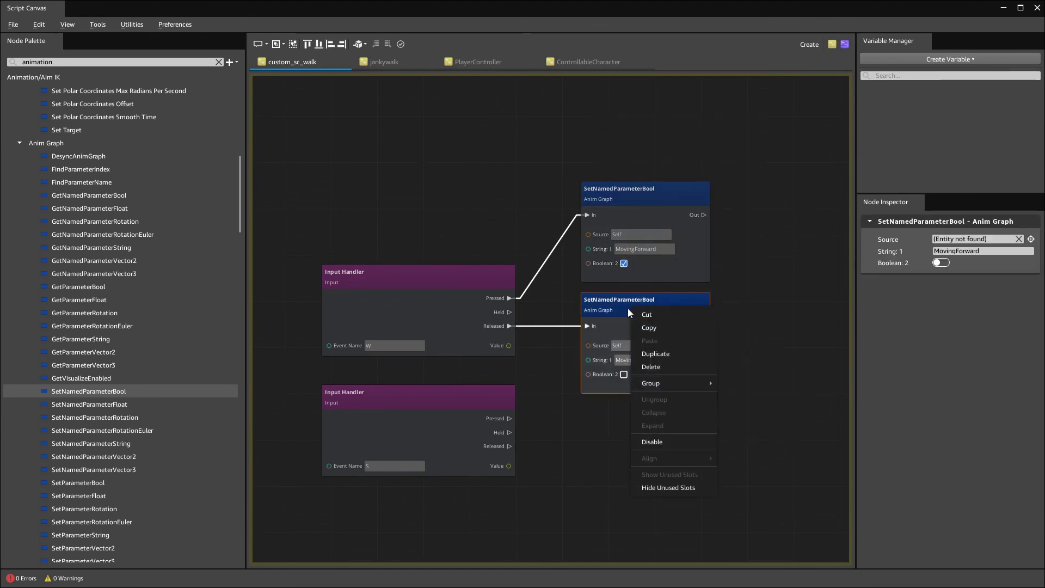
pyautogui.click(671, 355)
pyautogui.moveTo(670, 355); pyautogui.dragTo(642, 410)
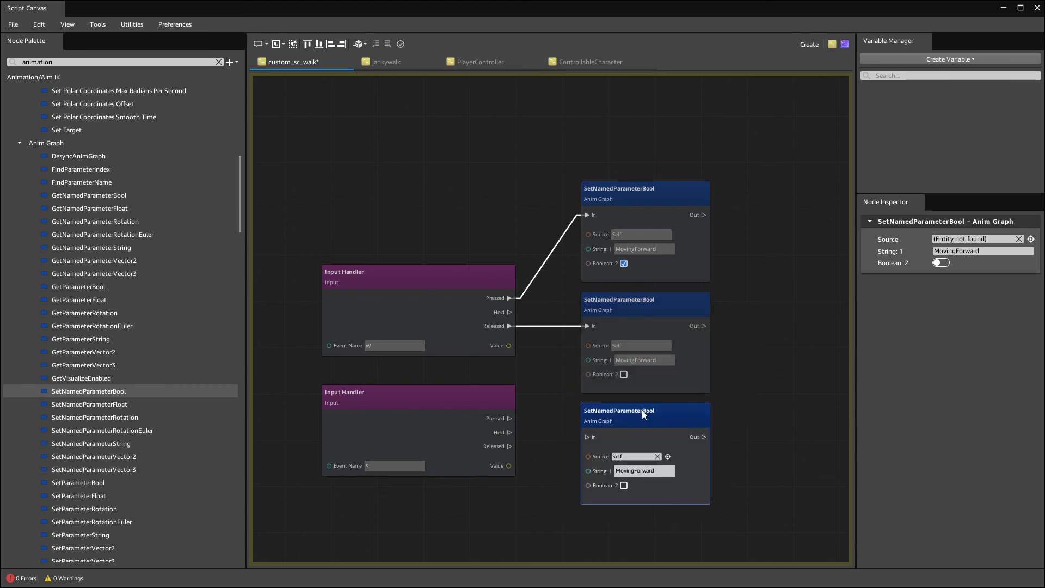
pyautogui.click(661, 472)
pyautogui.write('Back')
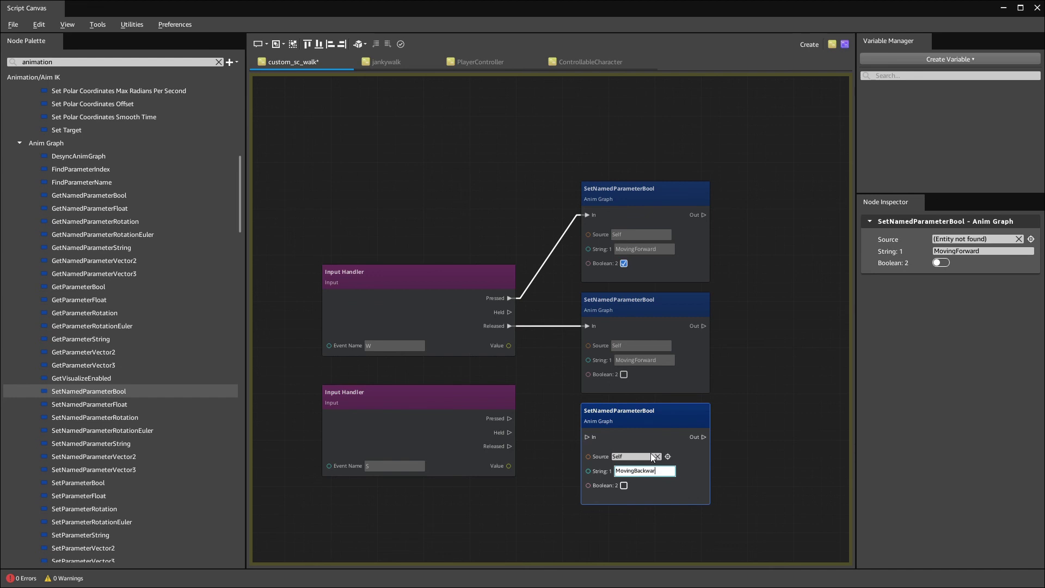
# Step: Duplicate the MovingBackward SetNamedParameterBool node and place the copy directly beneath it
pyautogui.click(644, 433)
pyautogui.hotkey('ctrl', 'd')
pyautogui.moveTo(612, 352); pyautogui.dragTo(633, 492)
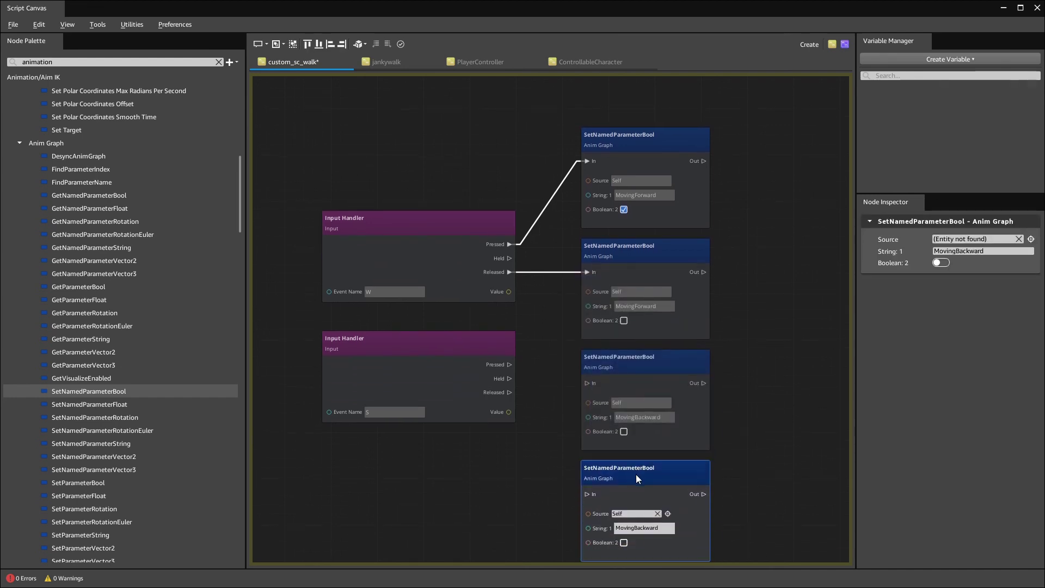
# Step: Tick the upper MovingBackward node's Boolean and connect the S Input Handler's Pressed to it and Released to the lower MovingBackward node
pyautogui.click(624, 431)
pyautogui.moveTo(510, 364); pyautogui.dragTo(587, 382)
pyautogui.moveTo(511, 393); pyautogui.dragTo(587, 494)
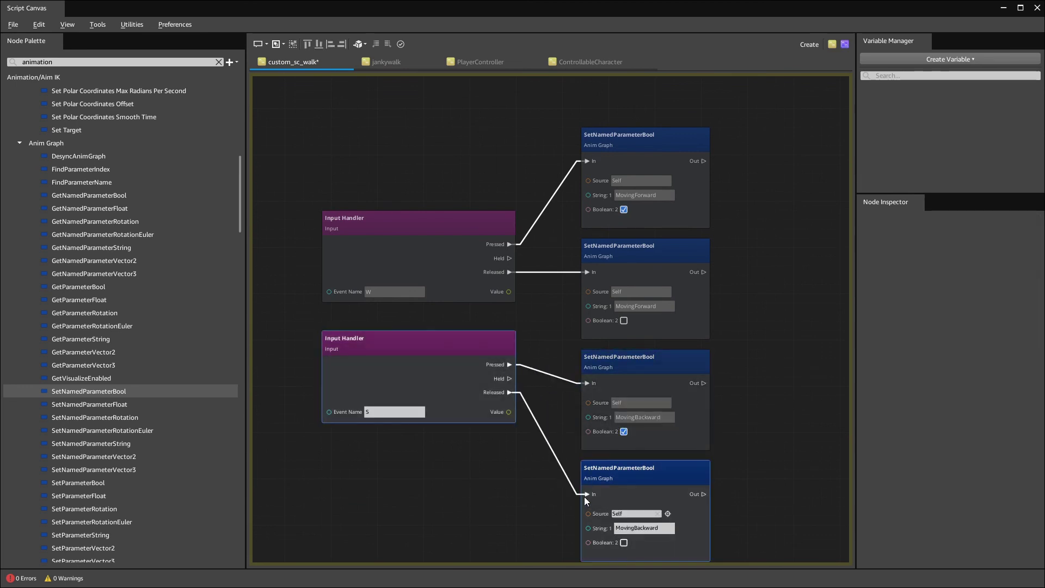
# Step: Duplicate the unticked MovingForward node, place it right of the ticked MovingBackward node, and connect that node's Out to the copy's In
pyautogui.moveTo(741, 408); pyautogui.dragTo(607, 362, button='middle')
pyautogui.moveTo(665, 328); pyautogui.dragTo(708, 360, button='middle')
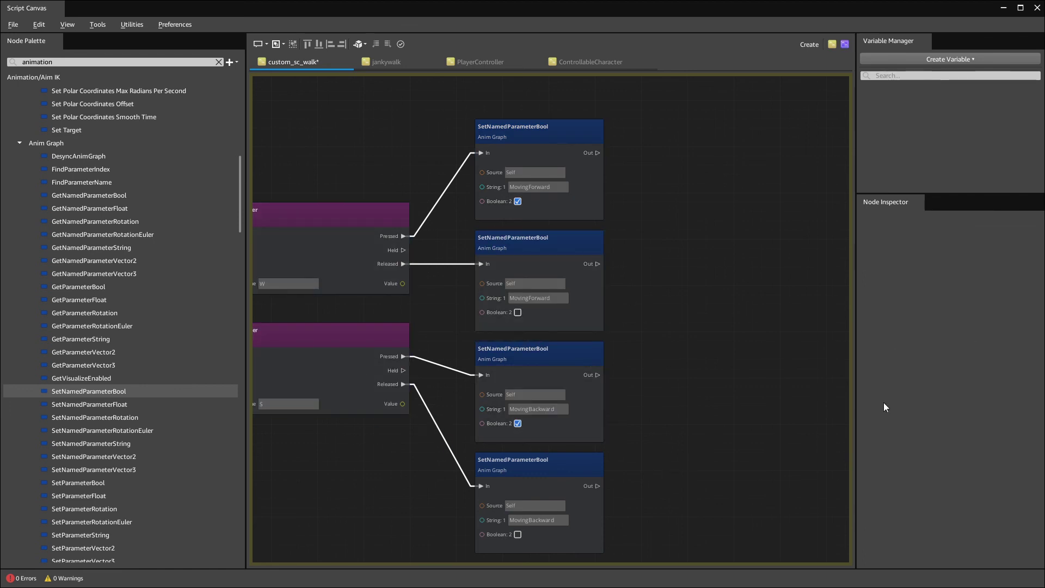
pyautogui.click(542, 358)
pyautogui.click(527, 237)
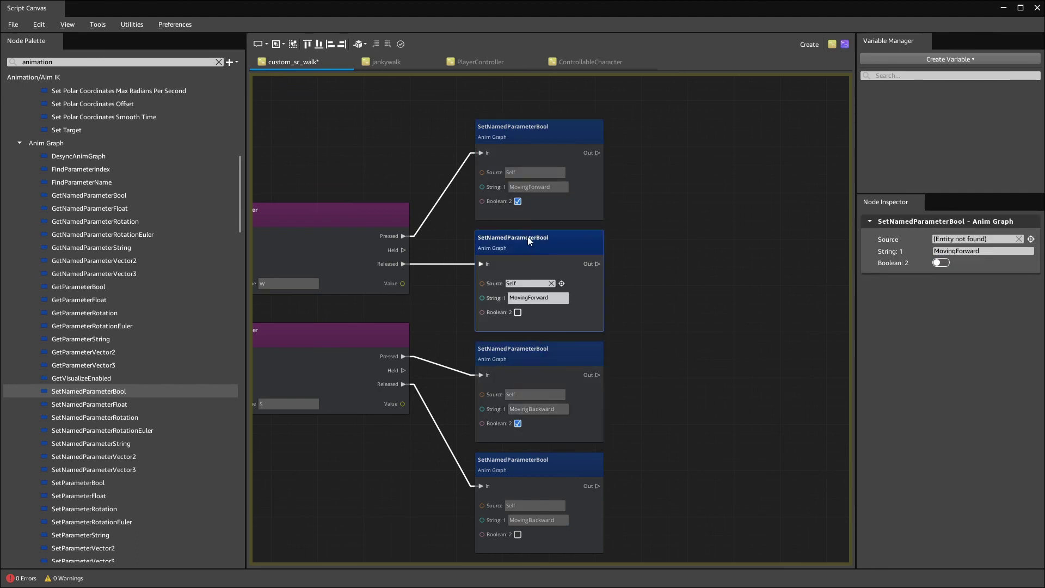
pyautogui.moveTo(537, 240)
pyautogui.mouseDown()
pyautogui.moveTo(692, 331)
pyautogui.moveTo(532, 242)
pyautogui.mouseUp()
pyautogui.hotkey('ctrl', 'd')
pyautogui.moveTo(637, 338); pyautogui.dragTo(689, 352)
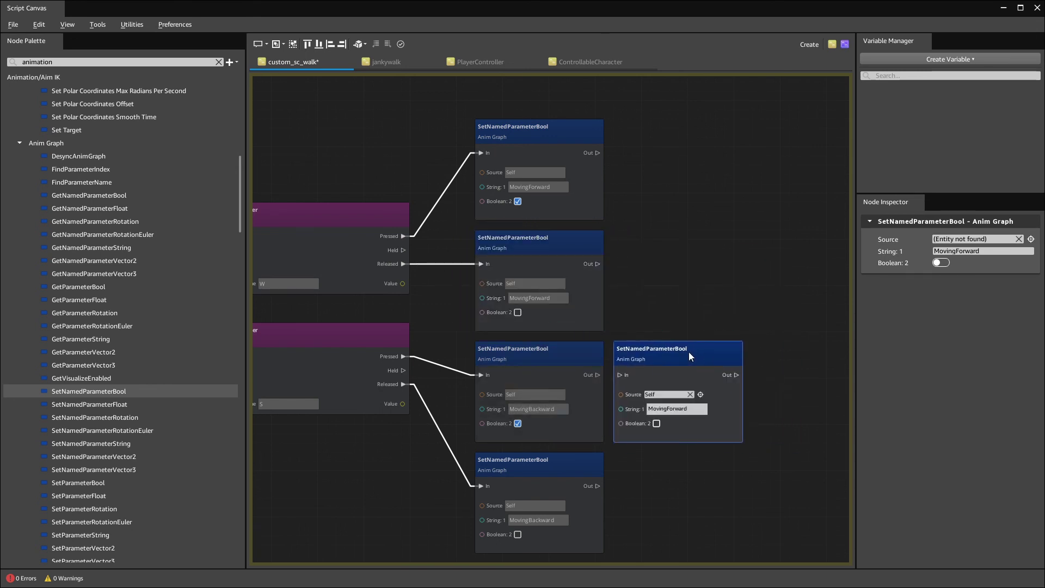
pyautogui.moveTo(603, 374)
pyautogui.mouseDown()
pyautogui.moveTo(592, 374)
pyautogui.moveTo(621, 375)
pyautogui.mouseUp()
# Step: Duplicate the unticked MovingBackward node, place it right of the ticked MovingForward node, and connect that node's Out to the copy's In
pyautogui.click(549, 485)
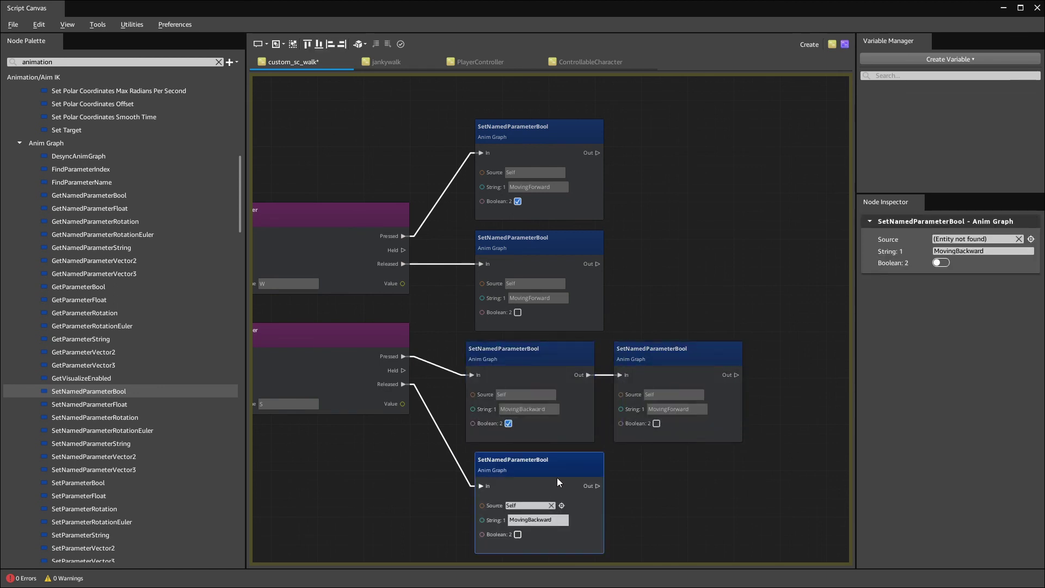
pyautogui.hotkey('ctrl', 'd')
pyautogui.moveTo(614, 328); pyautogui.dragTo(695, 132)
pyautogui.moveTo(598, 152); pyautogui.dragTo(629, 152)
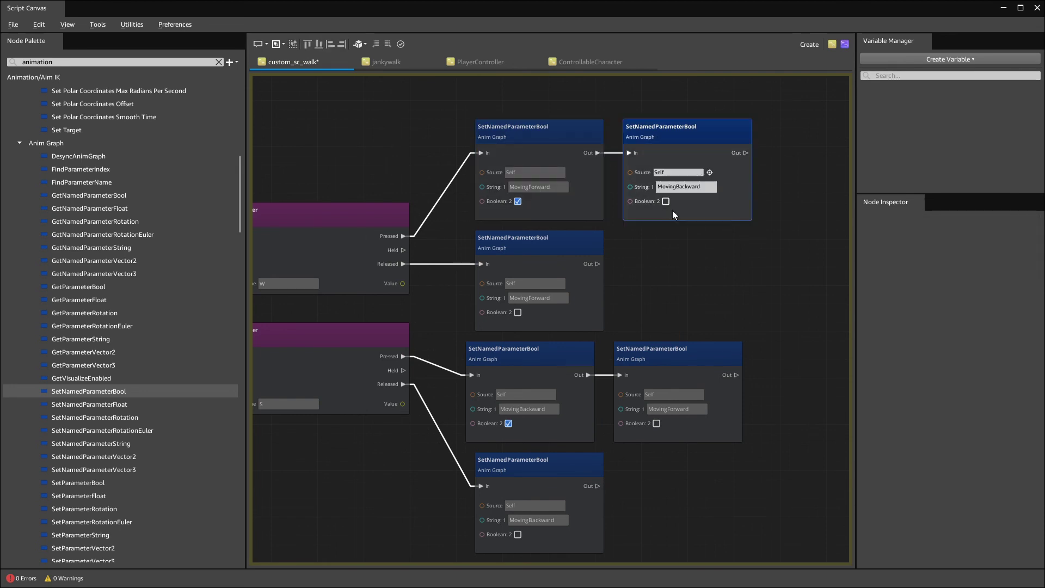
# Step: Realign the ticked MovingBackward node with the nodes above and below it, and save the custom_sc_walk script
pyautogui.click(669, 352)
pyautogui.moveTo(535, 354); pyautogui.dragTo(545, 353)
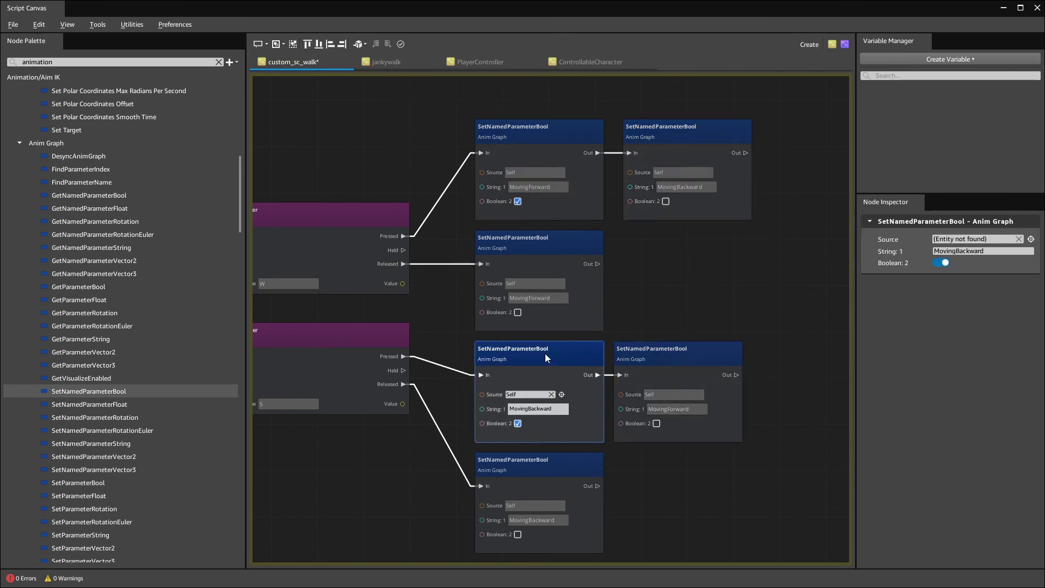
pyautogui.click(697, 247)
pyautogui.hotkey('ctrl', 's')
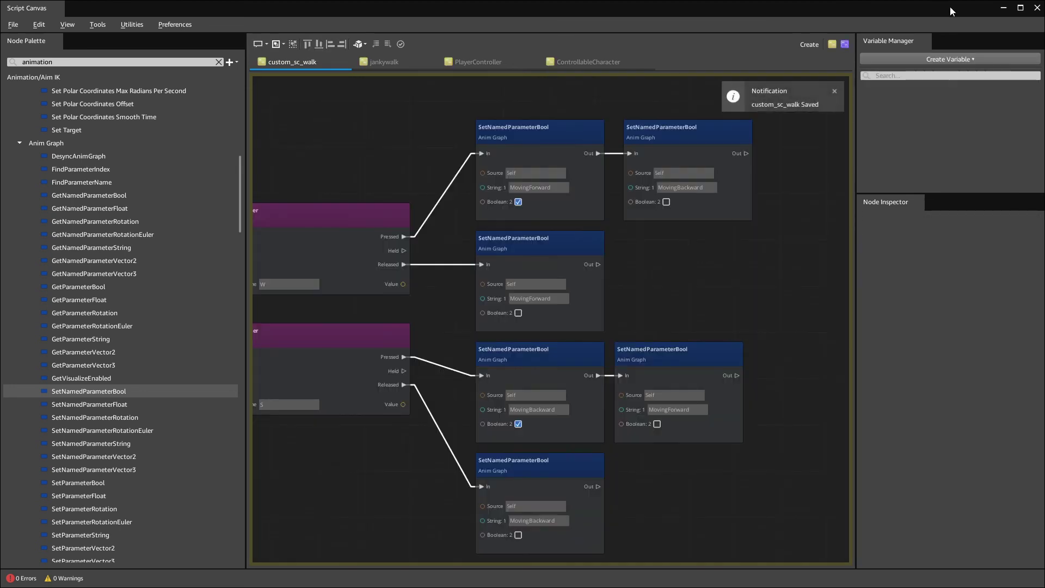
# Step: Return to the Lumberyard level, play the game to test the character with alternating W and S inputs, and exit game mode
pyautogui.click(1003, 8)
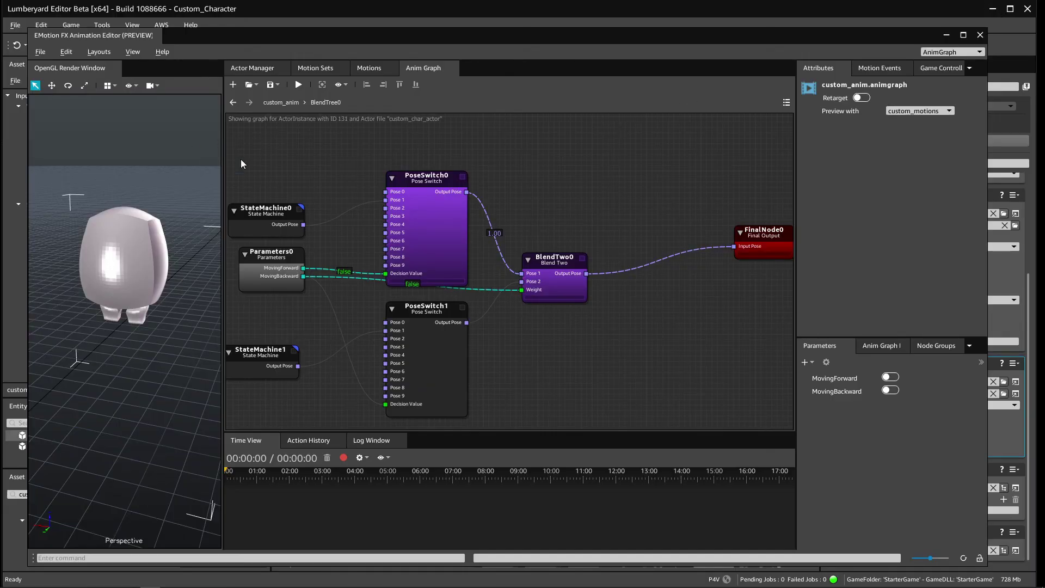
pyautogui.click(947, 35)
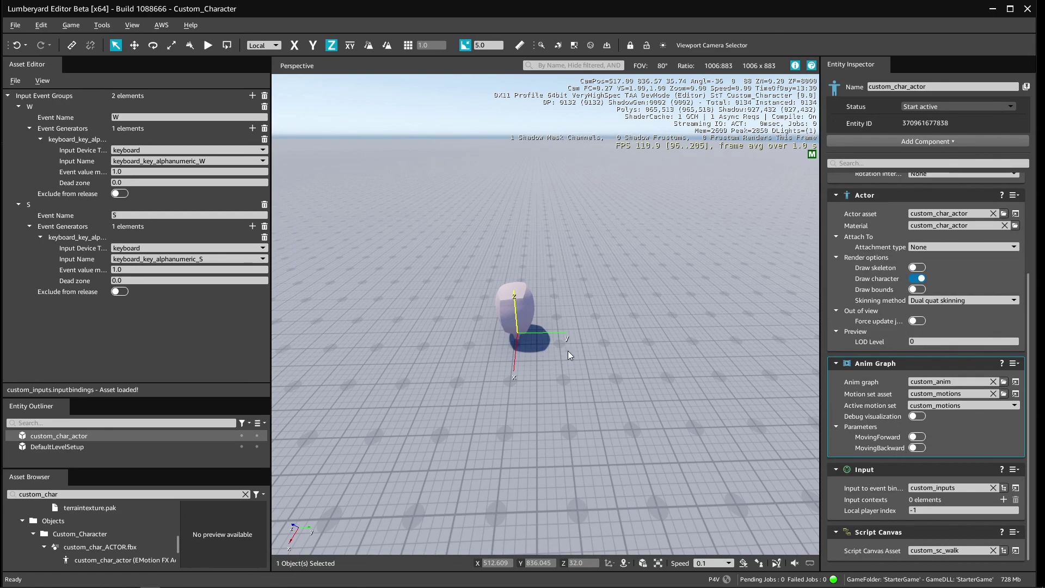
pyautogui.hotkey('ctrl', 'g')
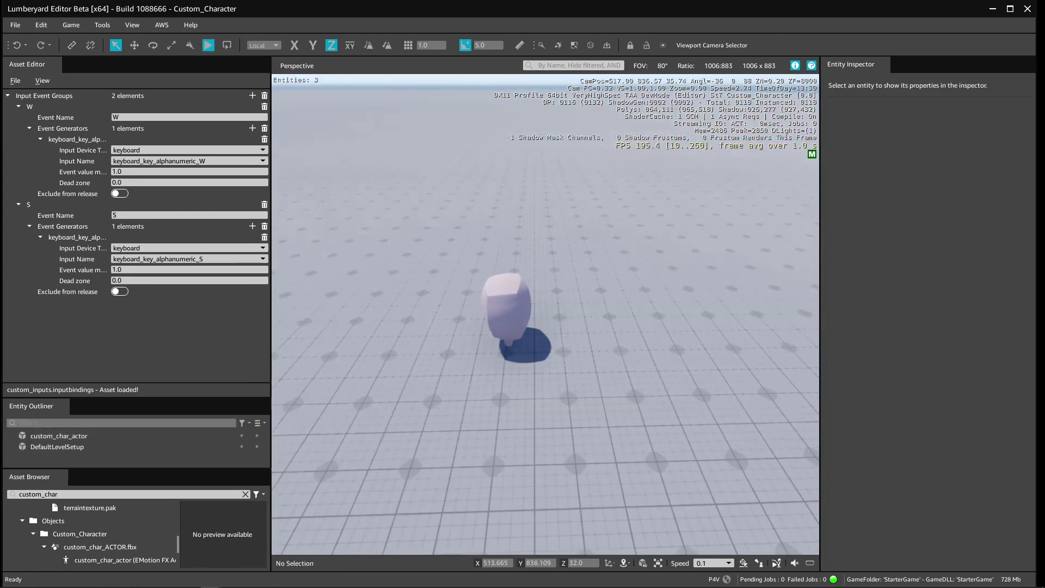
pyautogui.press('w')
pyautogui.press('s')
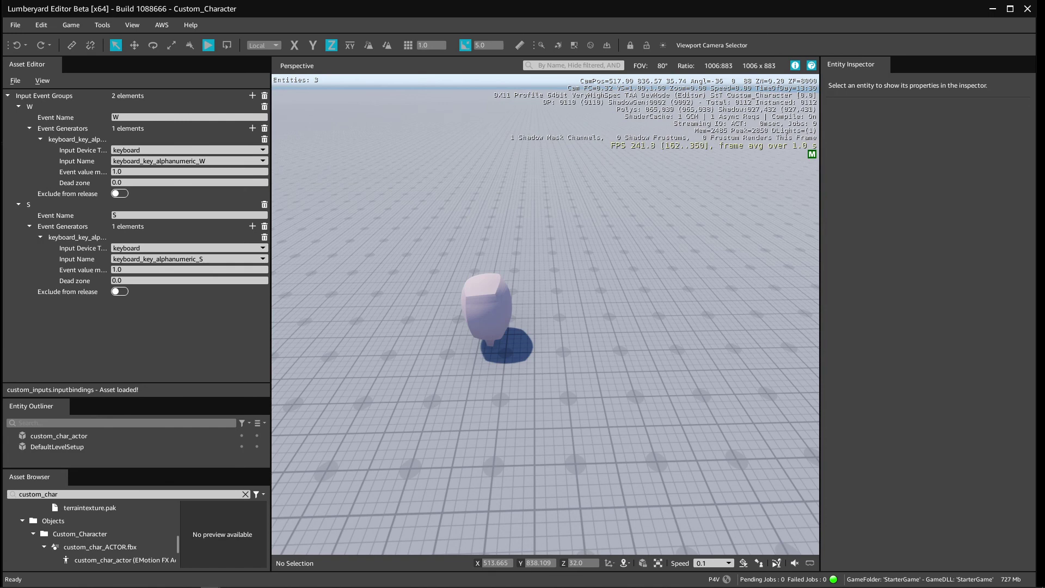
pyautogui.press('w')
pyautogui.press('s')
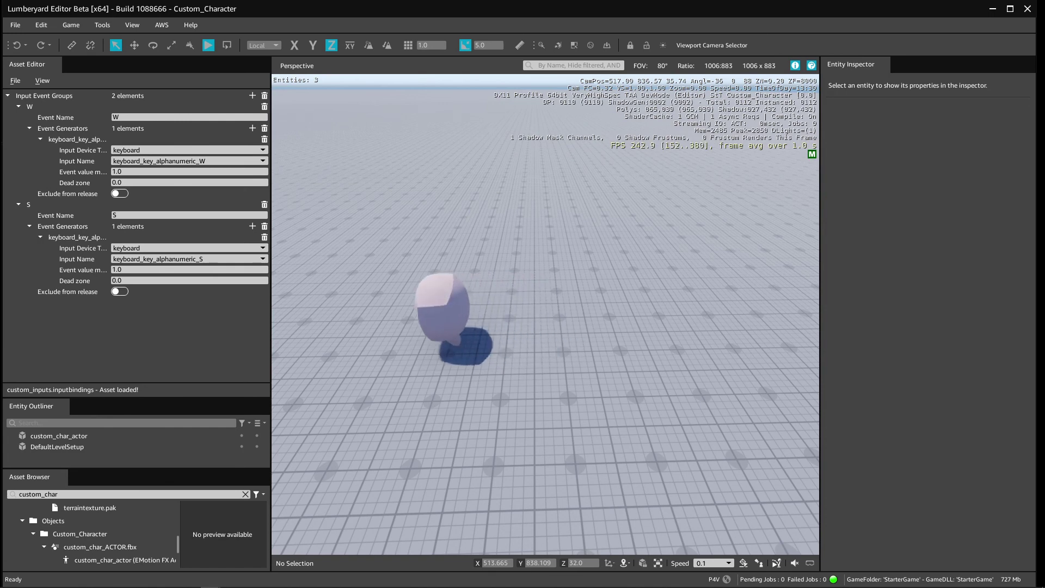
pyautogui.press('w')
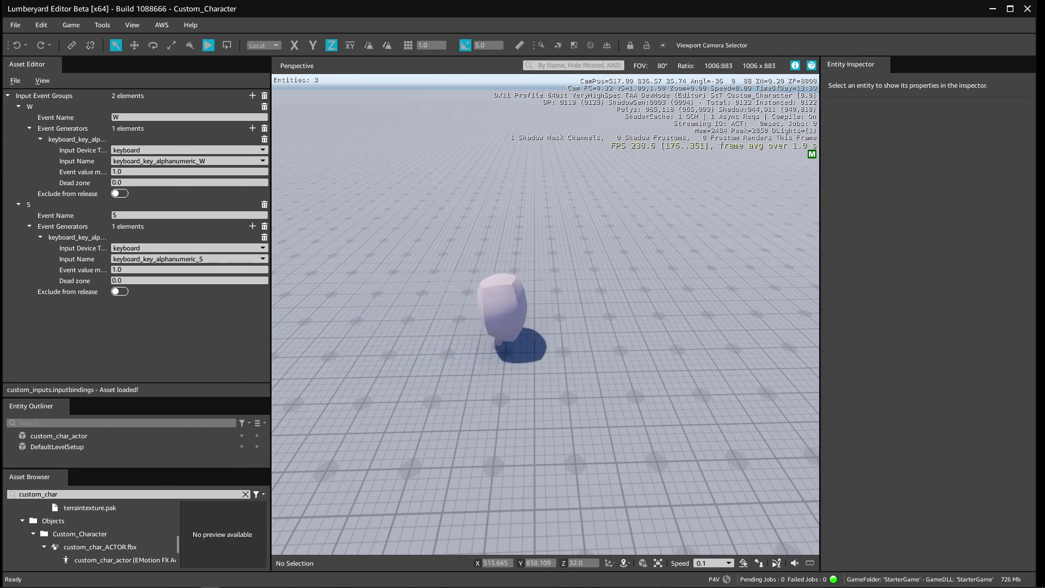
pyautogui.press('s')
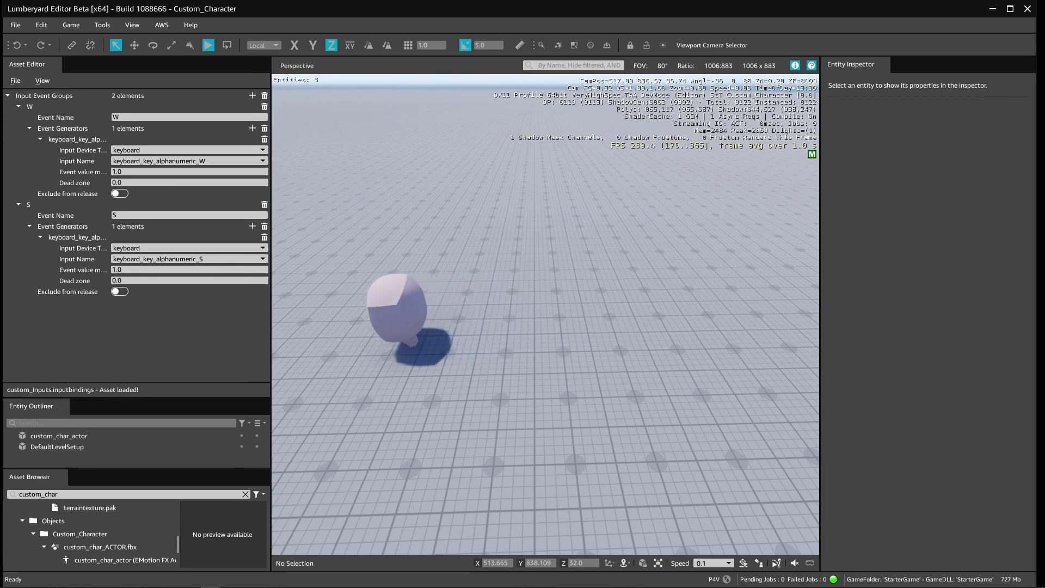
pyautogui.press('w')
pyautogui.press('s')
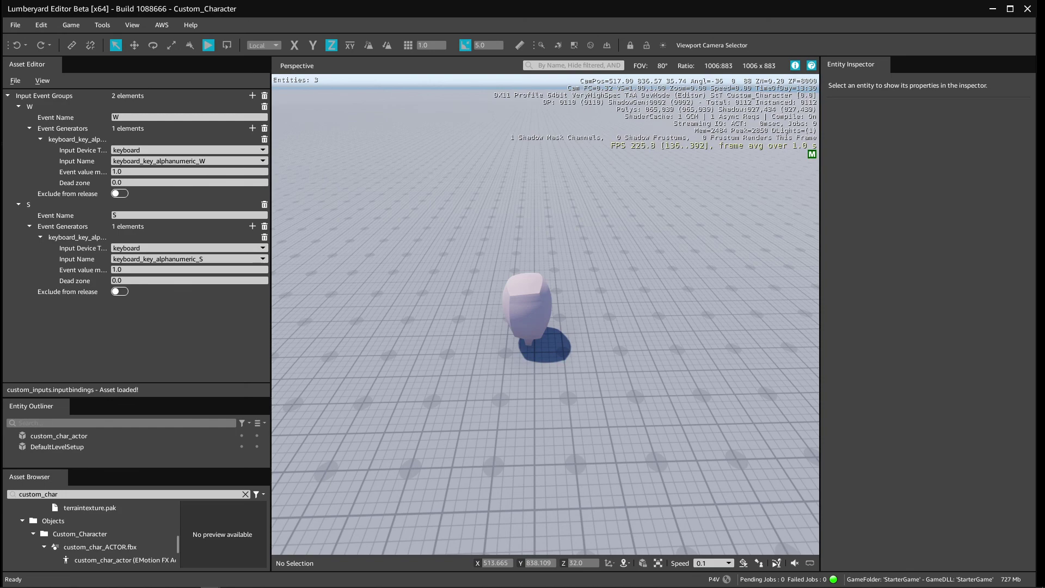
pyautogui.press('Escape')
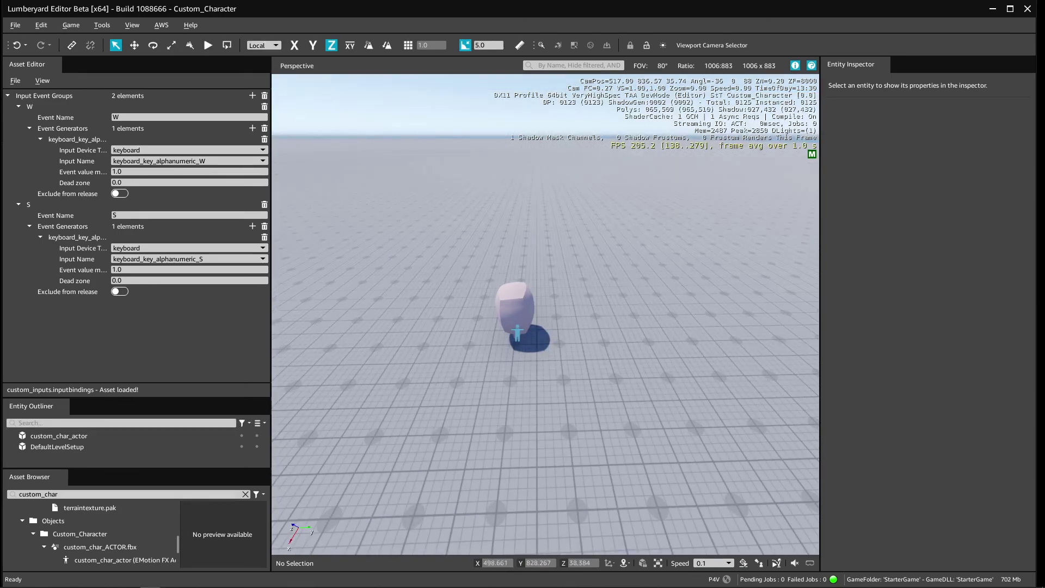